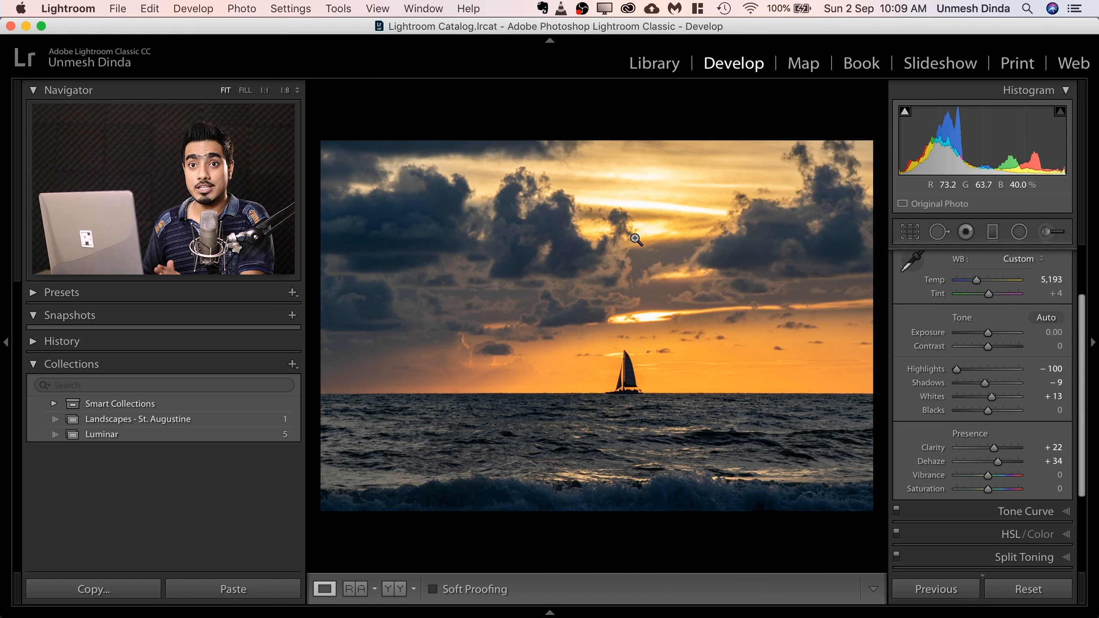
Send the sailboat sunset photo from Lightroom to Photoshop as a smart object.
right_click(597, 217)
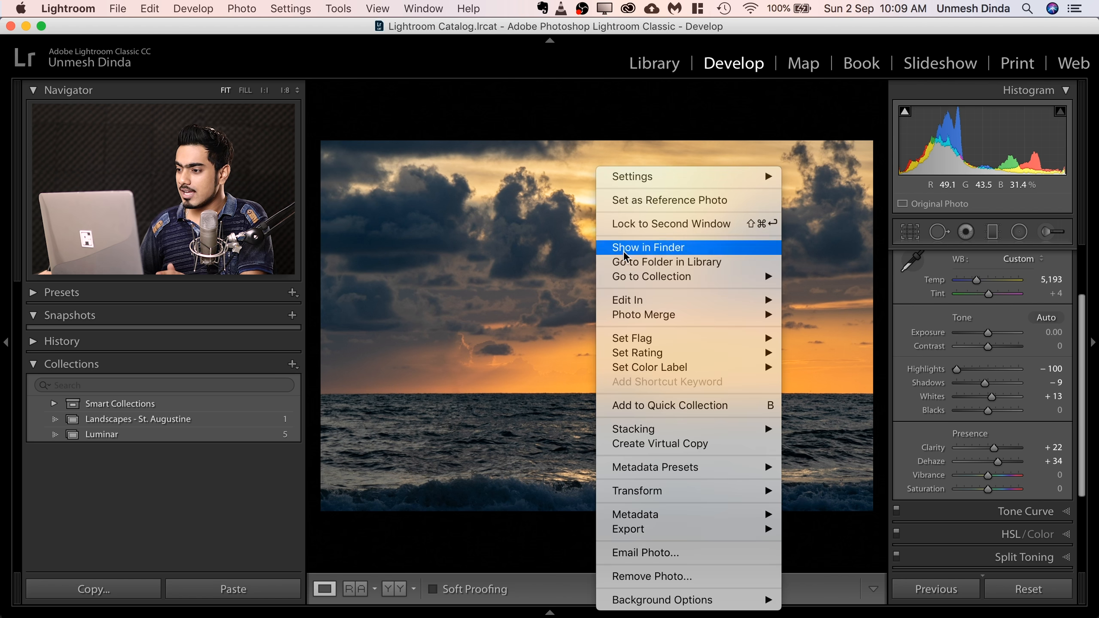
mouse_move(651, 299)
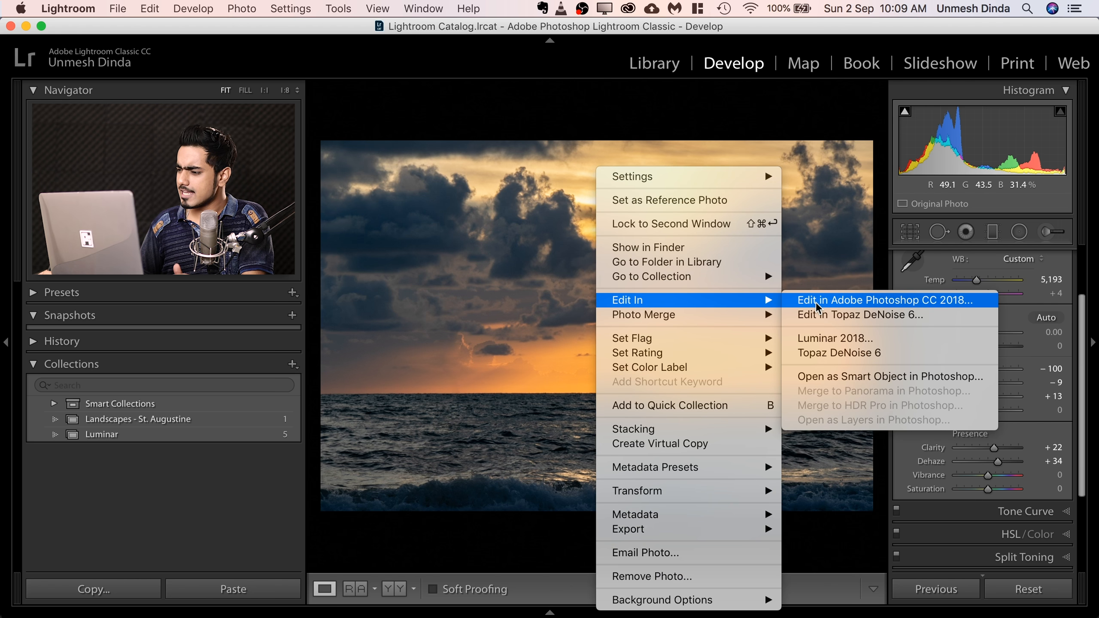
click(821, 377)
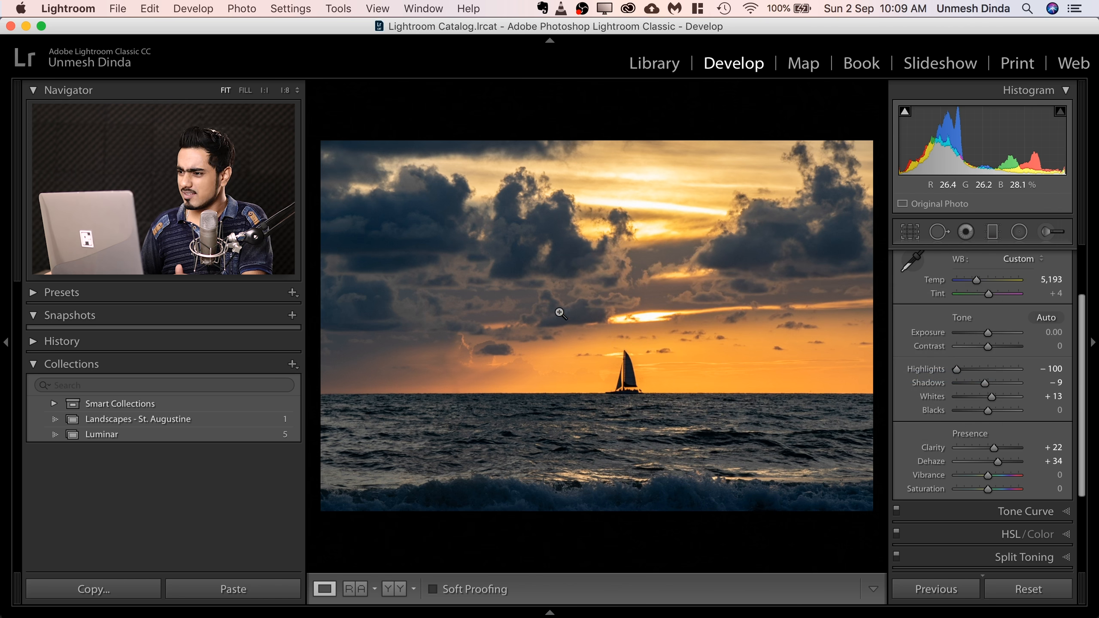
mouse_move(186, 611)
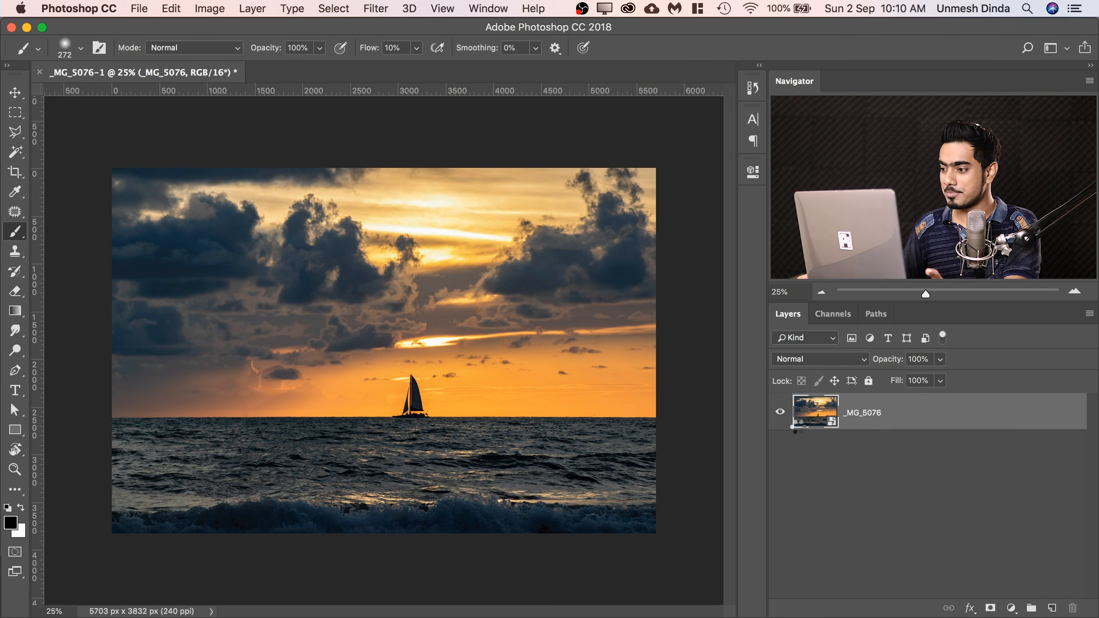
Open the smart object's raw settings, test the existing spot removal near the horizon at opacity 1 and 100, and cancel.
double_click(815, 412)
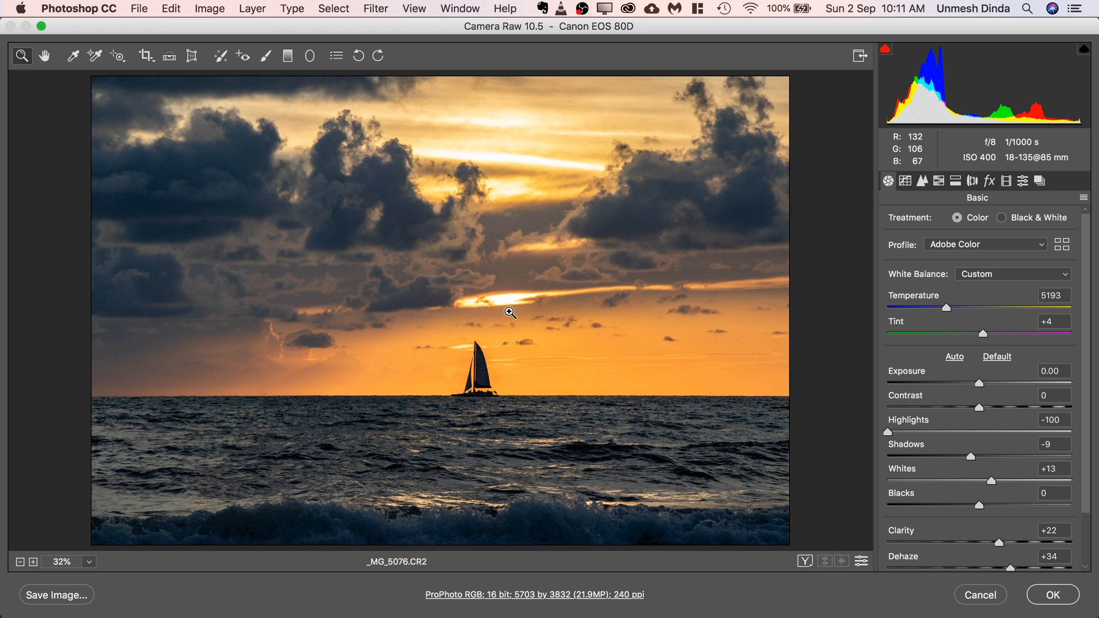
click(221, 56)
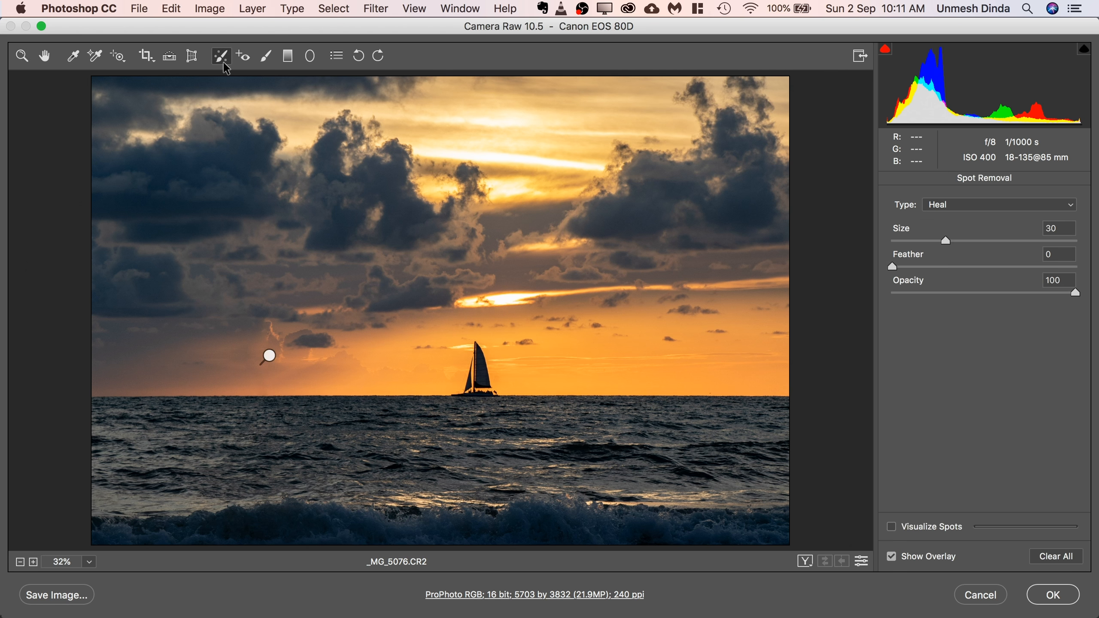
drag(259, 328, 258, 429)
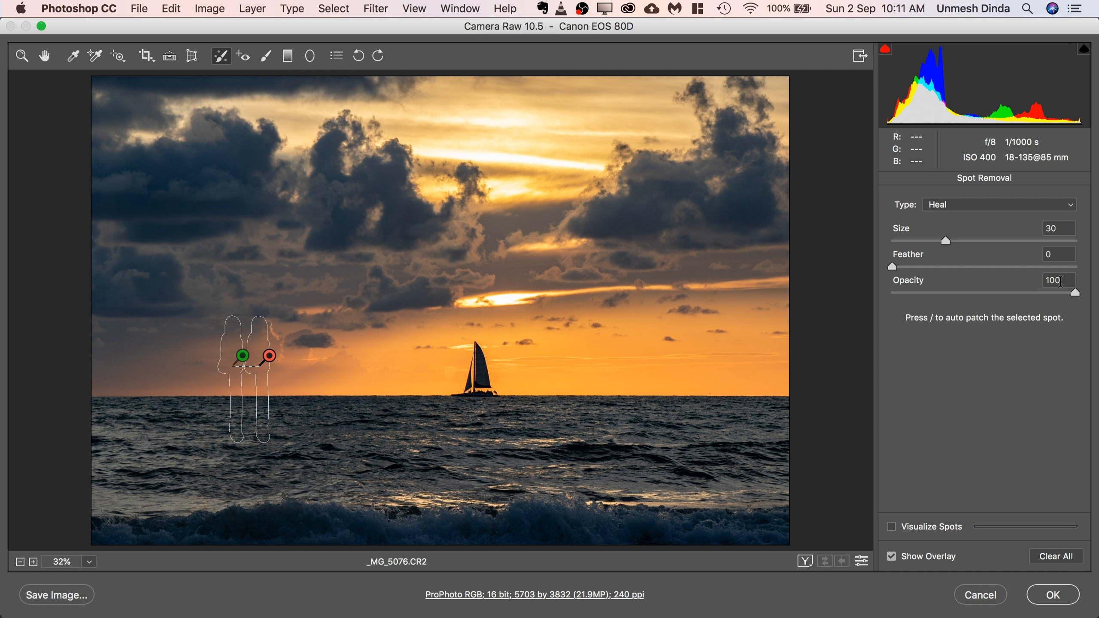
drag(1043, 289, 812, 302)
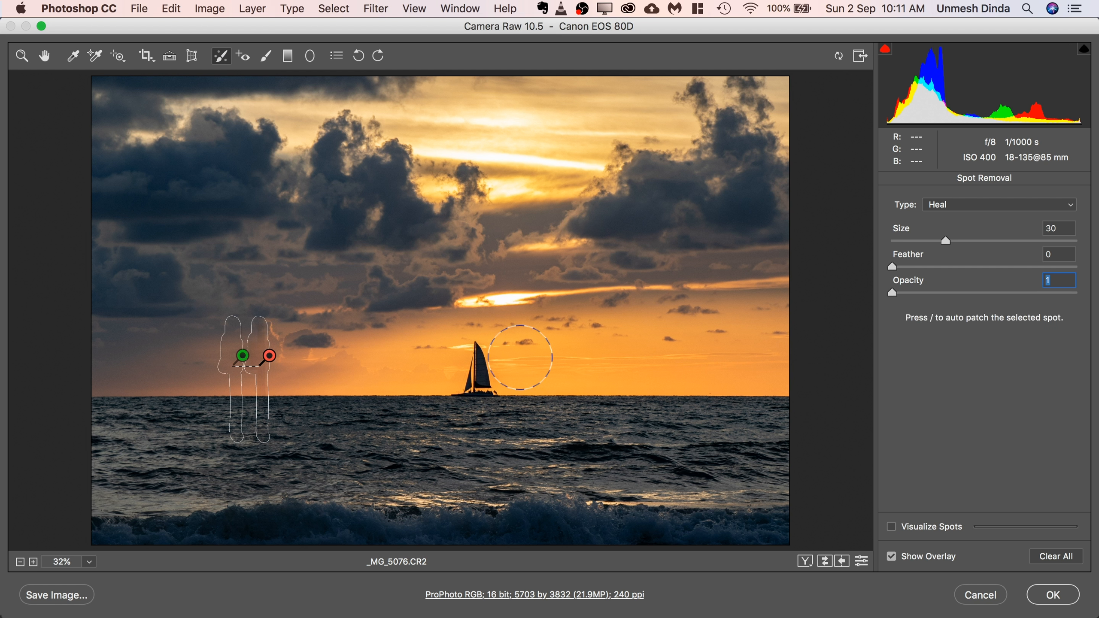
drag(893, 294, 1097, 293)
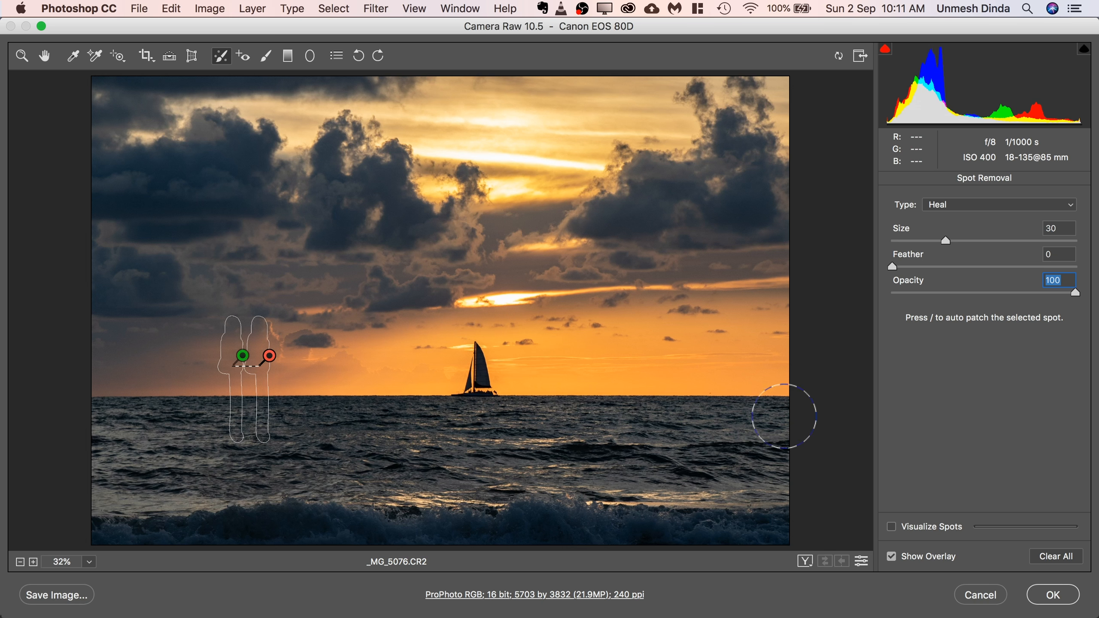
click(980, 595)
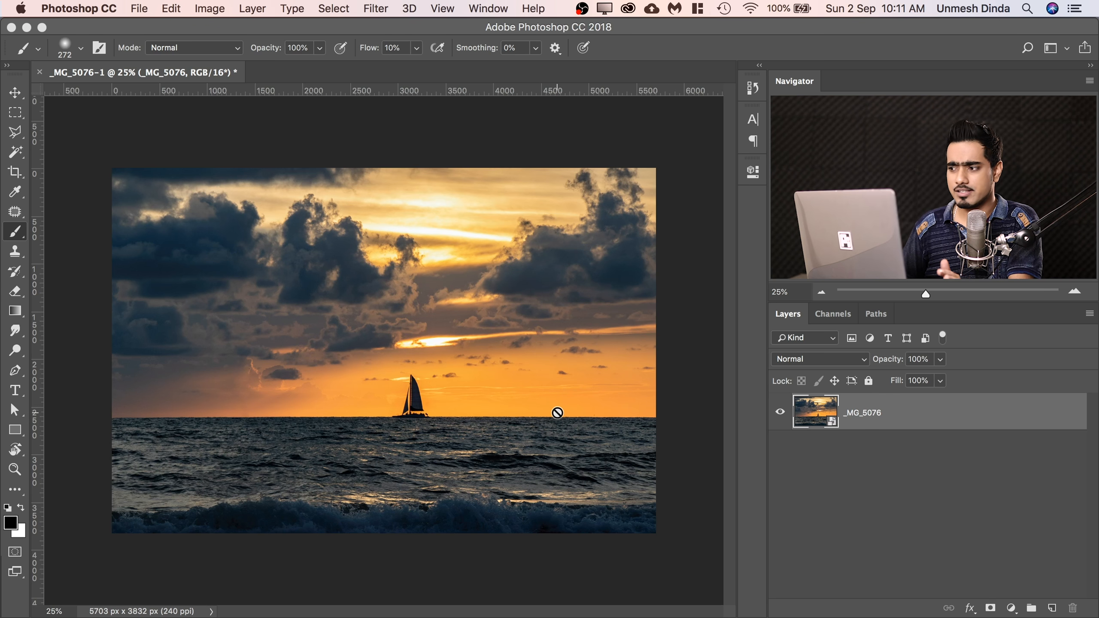
Add a Curves adjustment layer with brighter highlights, darker midtones and a slightly raised black level.
click(1011, 608)
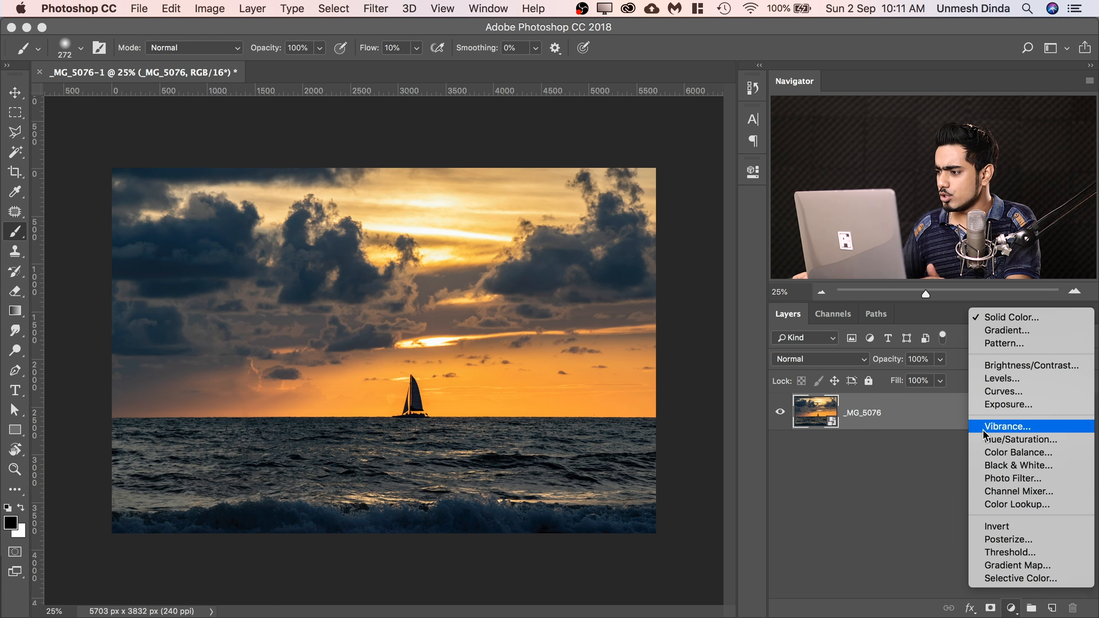
click(995, 391)
click(671, 290)
drag(634, 325, 633, 334)
drag(561, 402, 560, 389)
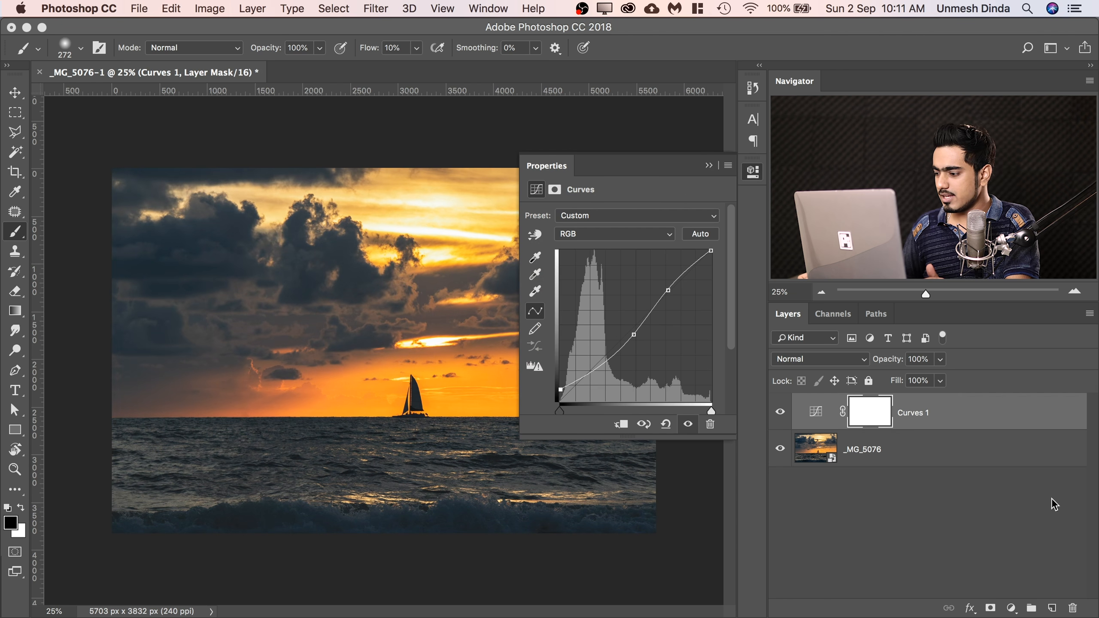
Add a black-to-white Gradient Map adjustment layer above the curves and lower its opacity to 74%.
click(1011, 607)
click(1025, 574)
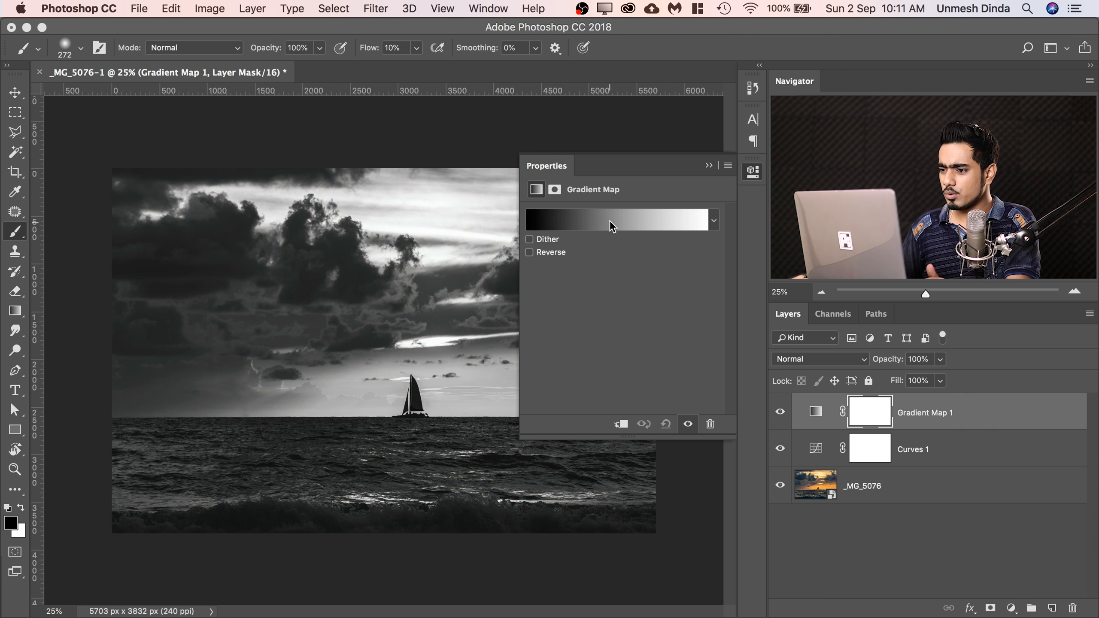
click(713, 169)
drag(886, 362, 839, 351)
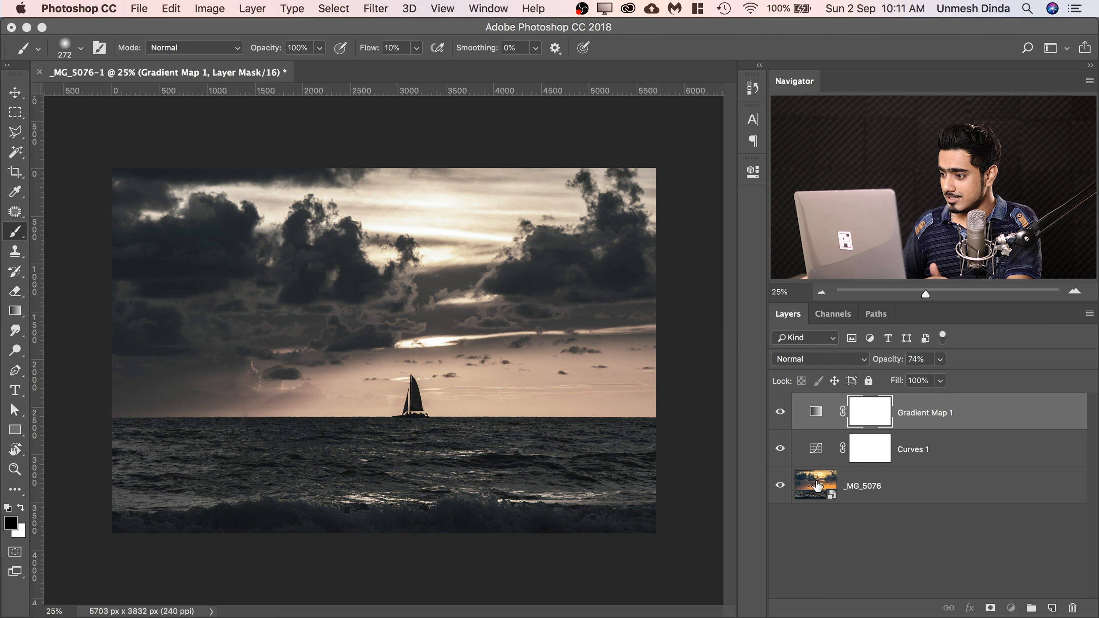
Reopen the _MG_5076 smart object in Camera Raw, set Clarity to +68, and apply the change.
double_click(820, 485)
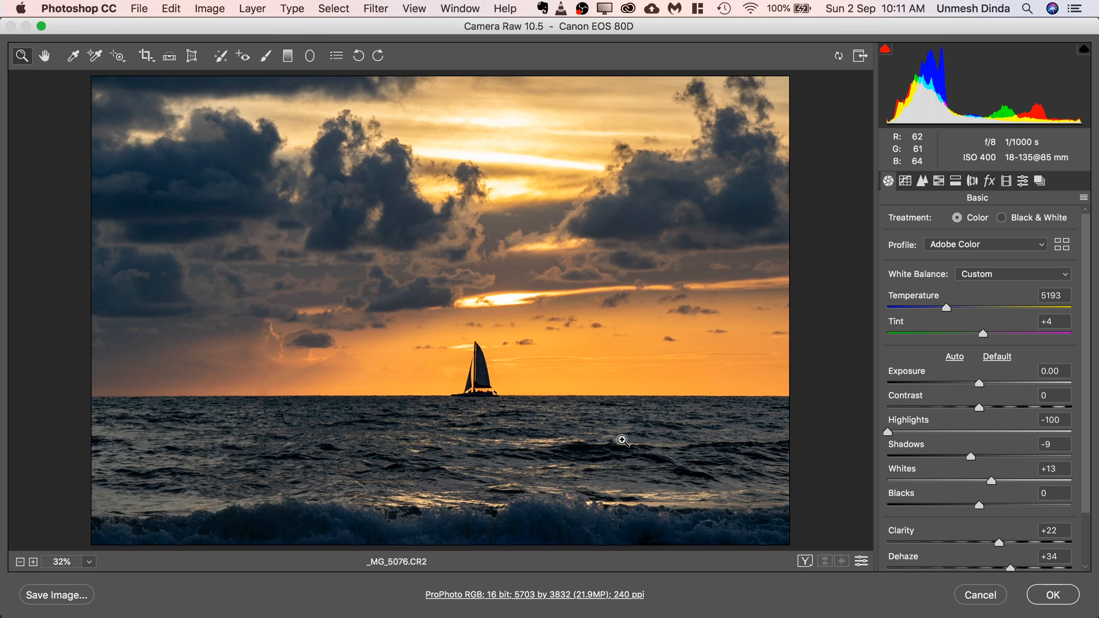
drag(1005, 545, 1044, 543)
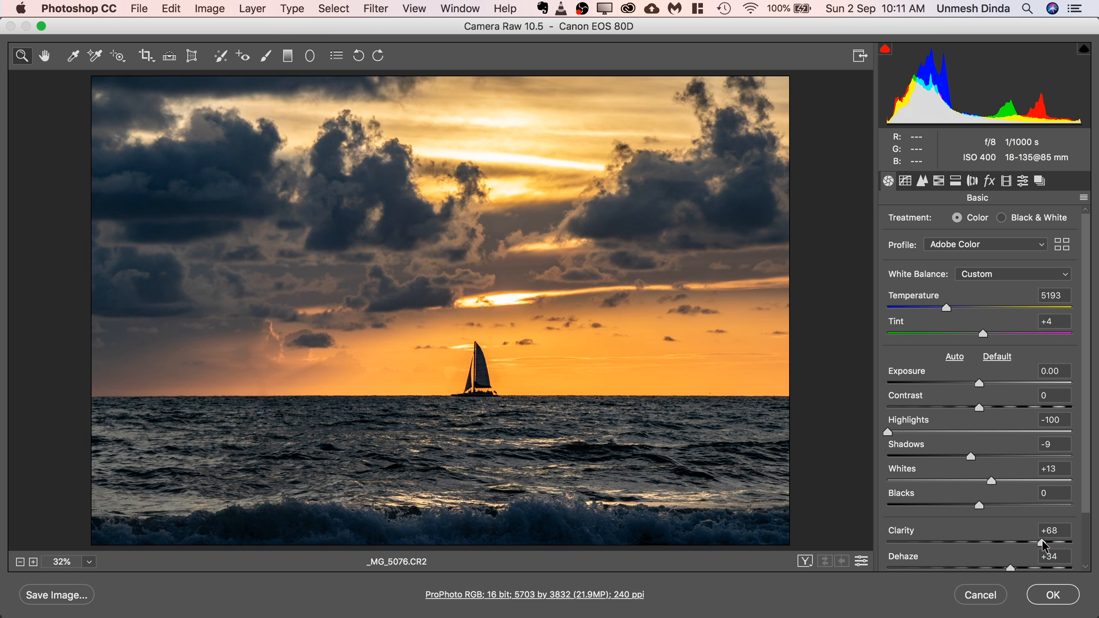
click(1052, 596)
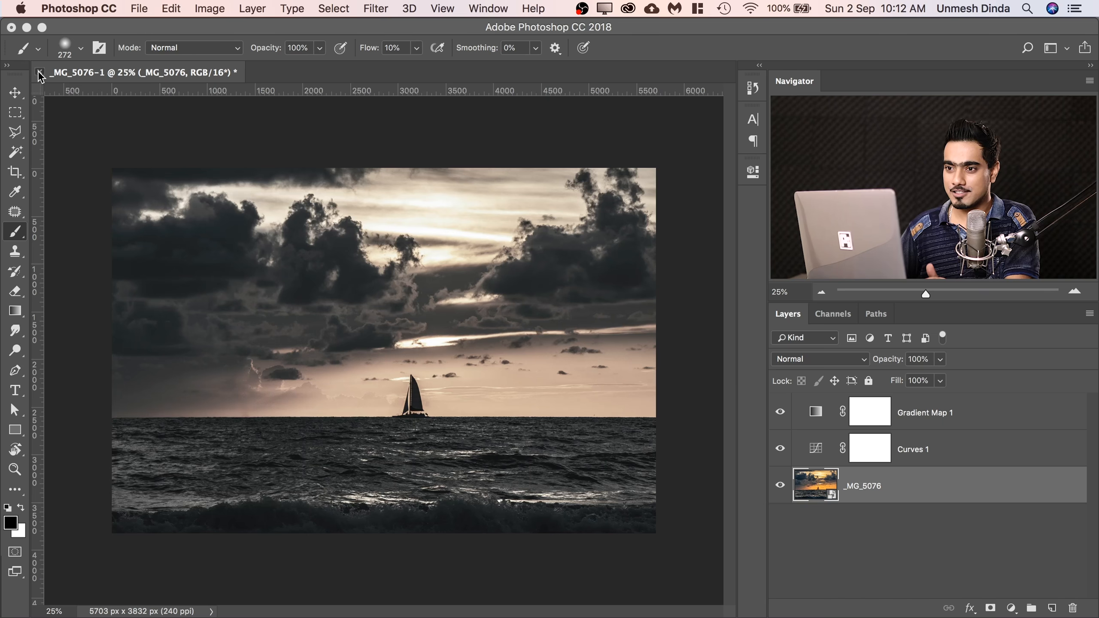
Close the _MG_5076-1 document without saving and switch back to Lightroom.
click(40, 72)
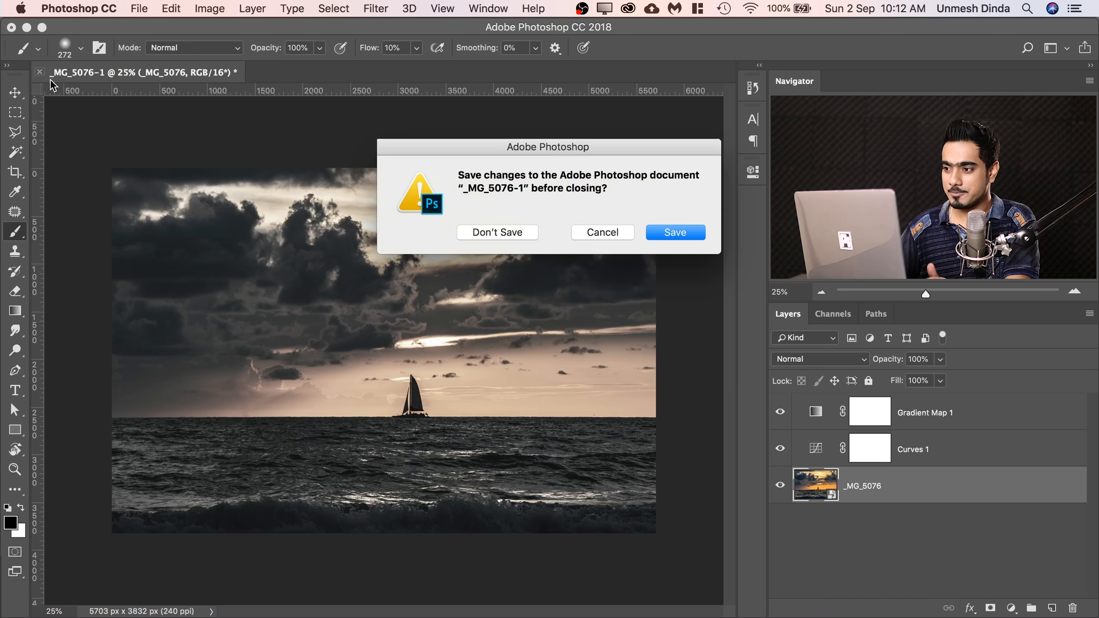
click(515, 236)
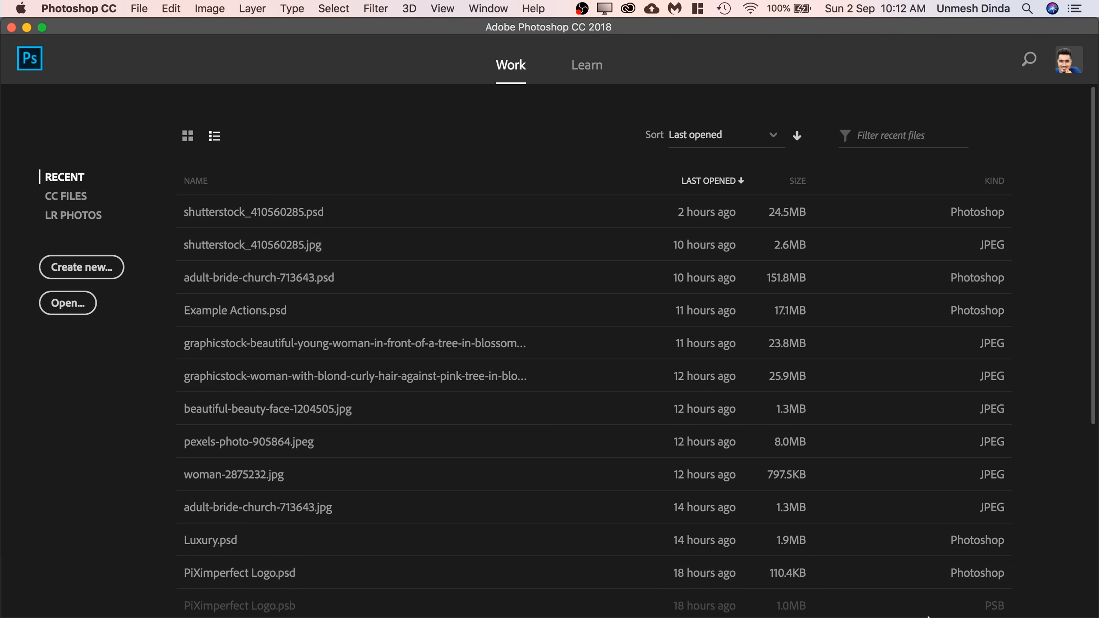
click(921, 599)
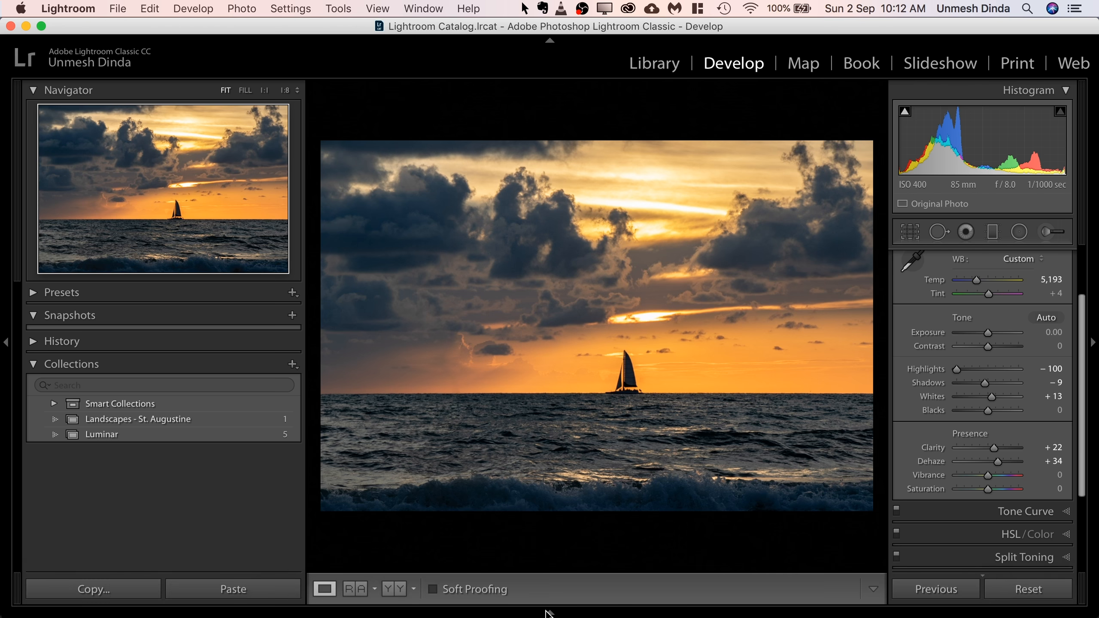
Reveal the original _MG_5076.CR2 file in Finder from Lightroom's photo strip and open it in Photoshop.
click(546, 612)
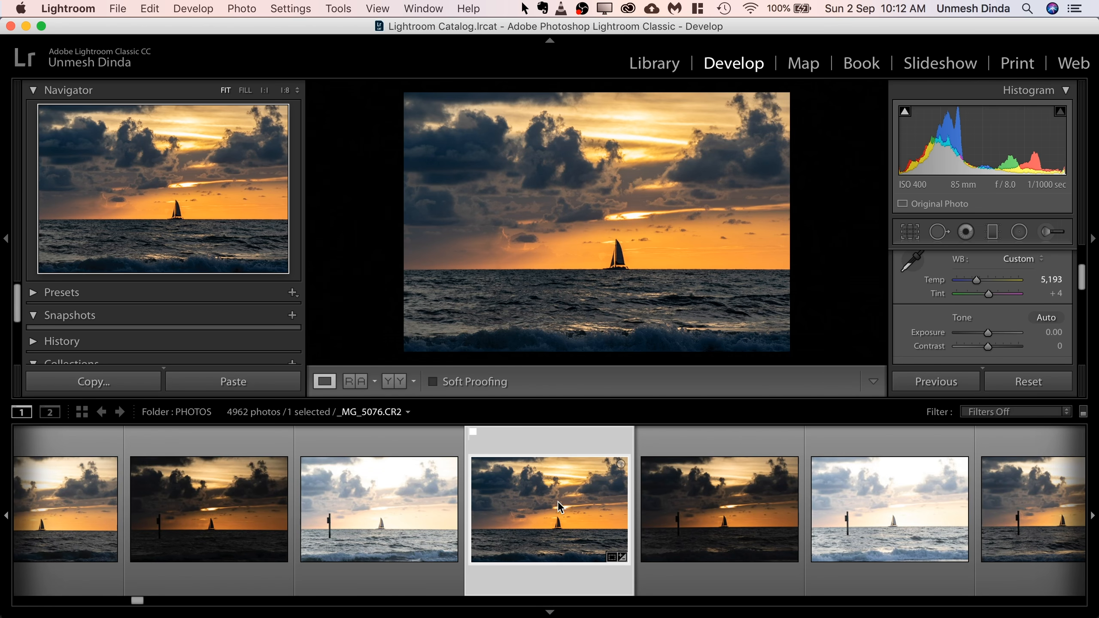
right_click(558, 510)
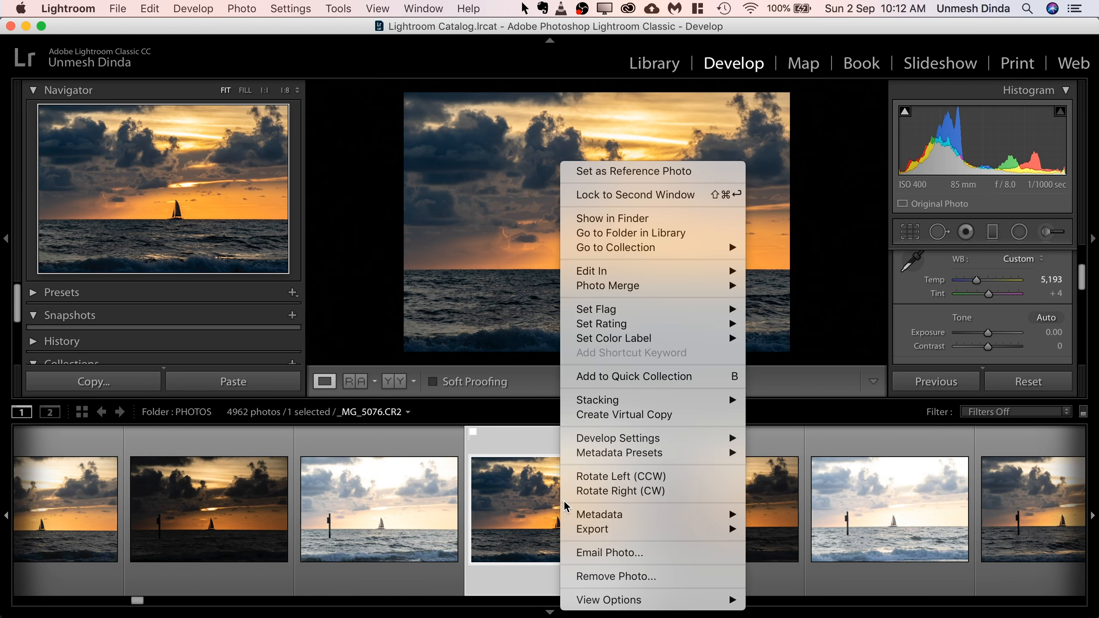
click(607, 224)
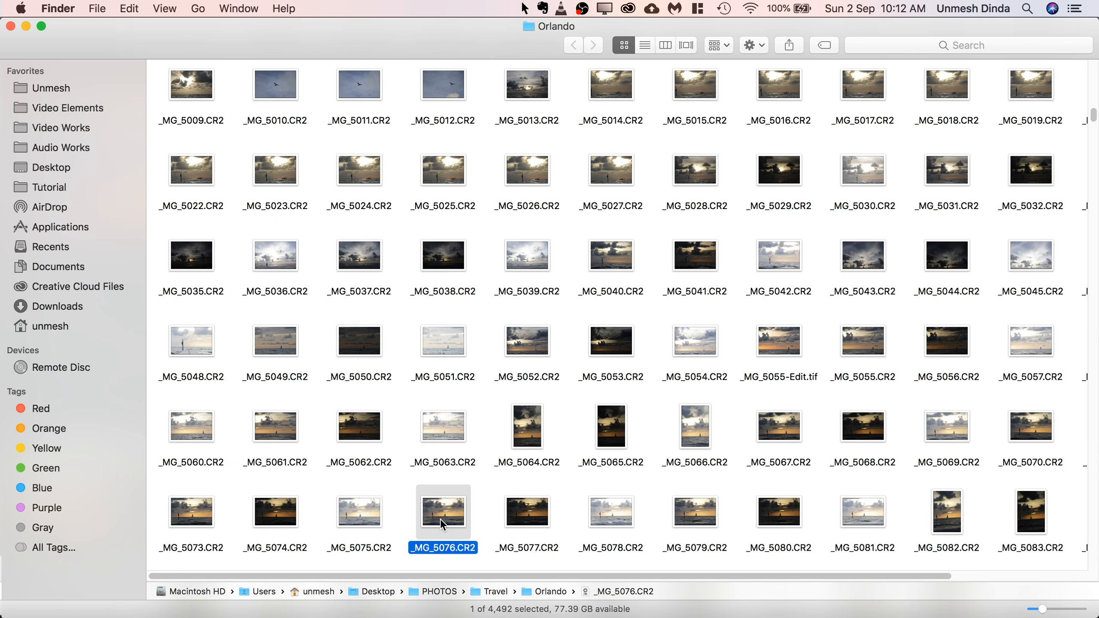
drag(440, 509, 175, 602)
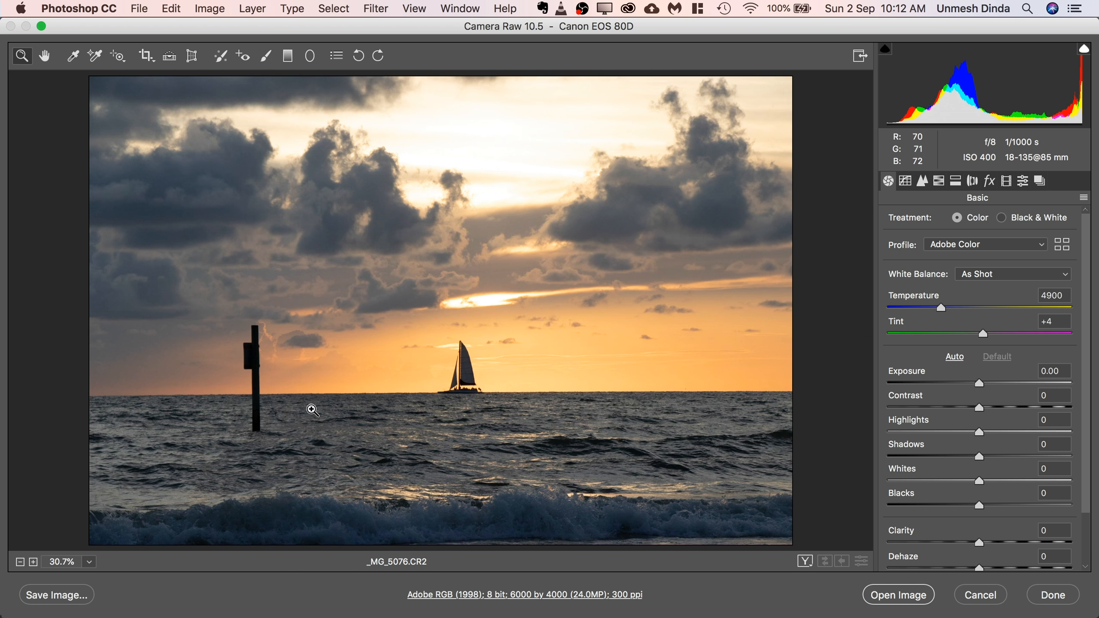
In Camera Raw, set Exposure to -0.25, Highlights to -100, Clarity to +39 and Dehaze to +22.
drag(977, 383, 882, 432)
drag(980, 544, 998, 567)
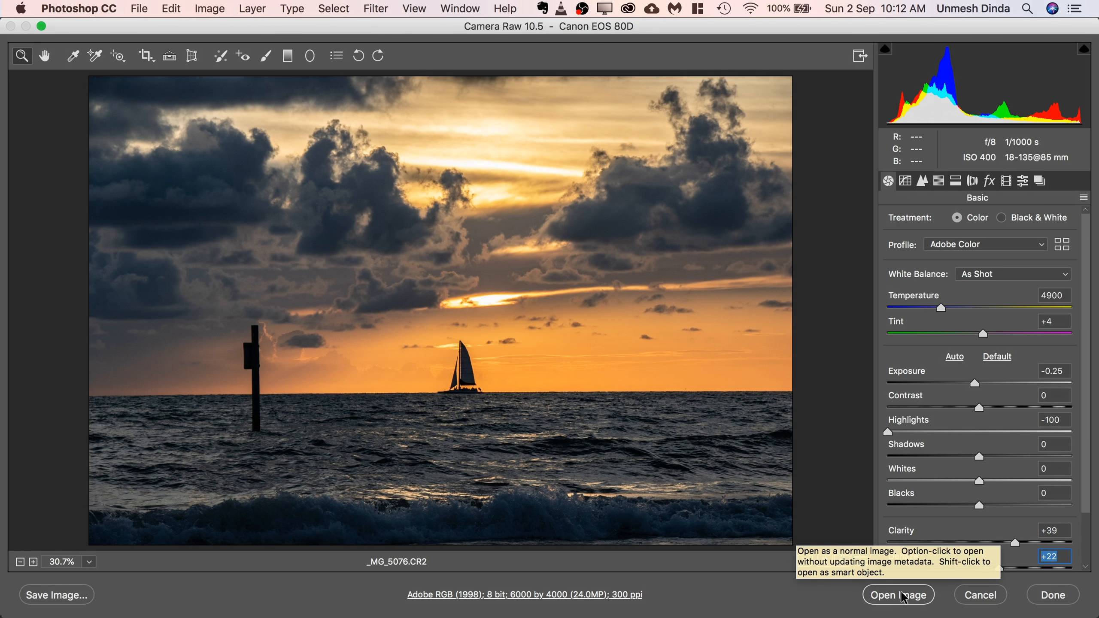
Check how the temporary modifier switches Camera Raw between opening the photo as an image and as an object.
key(shift)
key(shift)
key(shift)
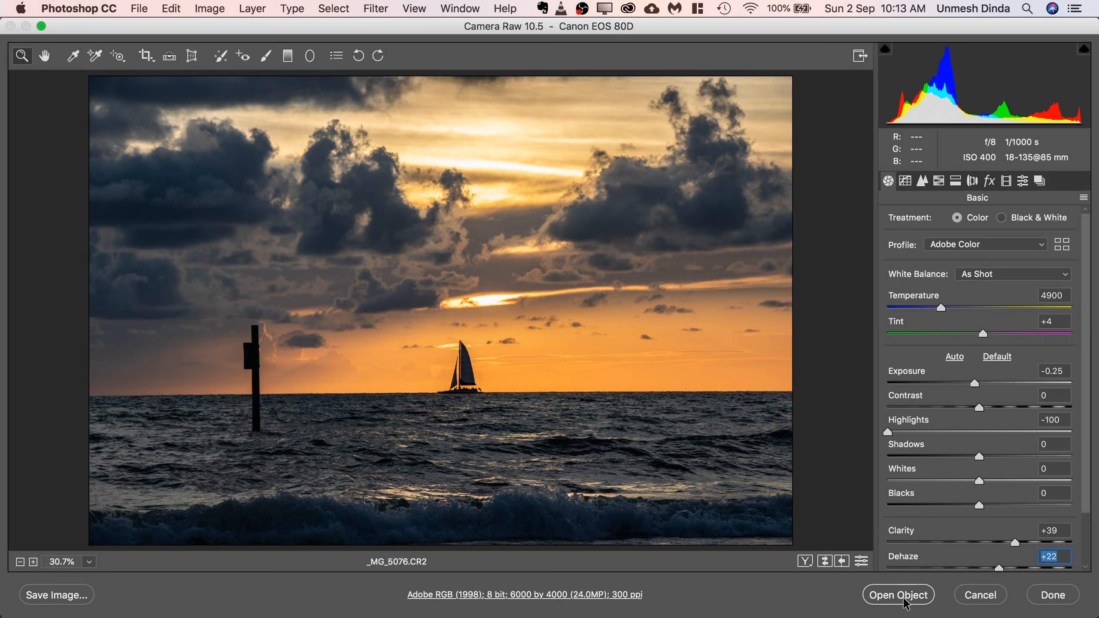
key(shift)
key(shift)
Enable Open in Photoshop as Smart Objects in the workflow options and check the resulting open choices.
click(575, 595)
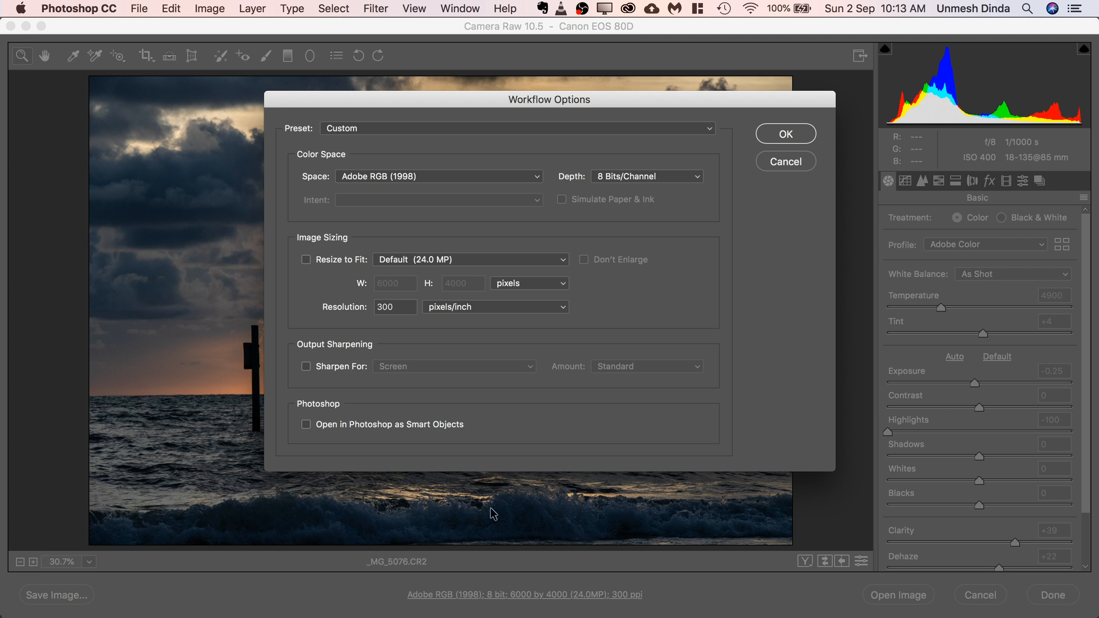
click(309, 426)
click(776, 127)
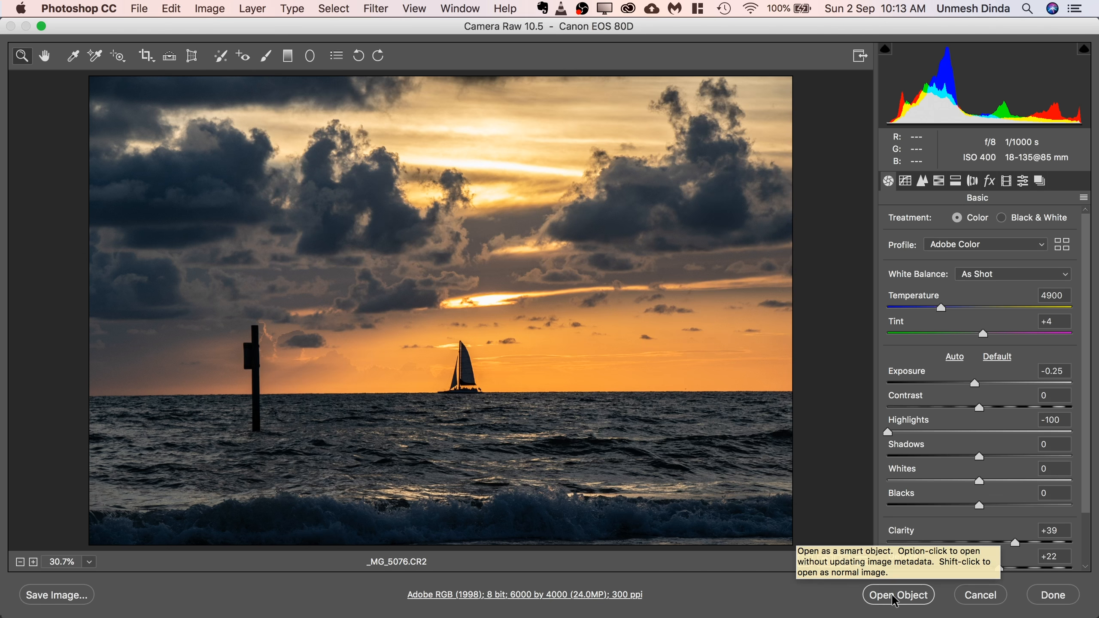
key(shift)
Disable Open in Photoshop as Smart Objects in the workflow options.
click(555, 594)
click(306, 425)
click(783, 135)
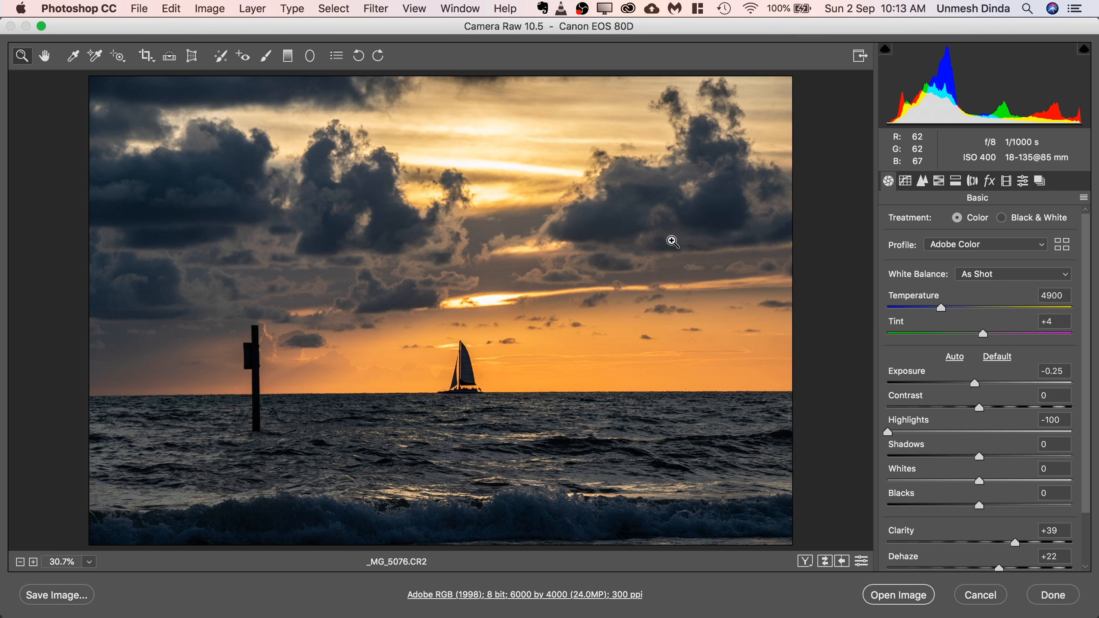
Open the adjusted raw photo in Photoshop as a smart object, and reopen its raw settings to check and accept them.
key(shift)
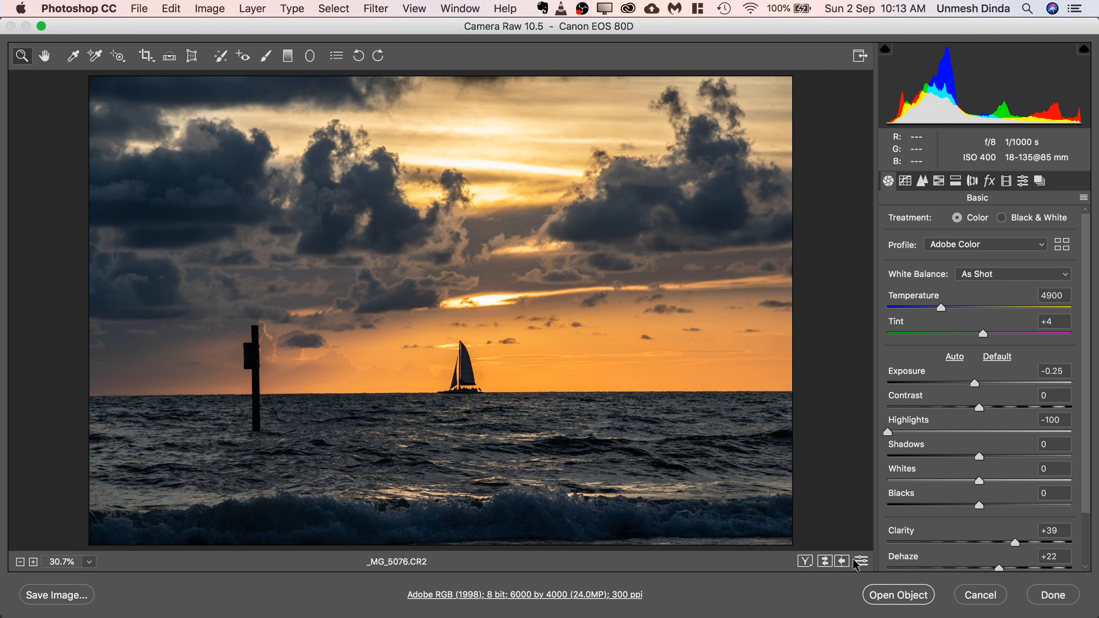
shift+click(890, 599)
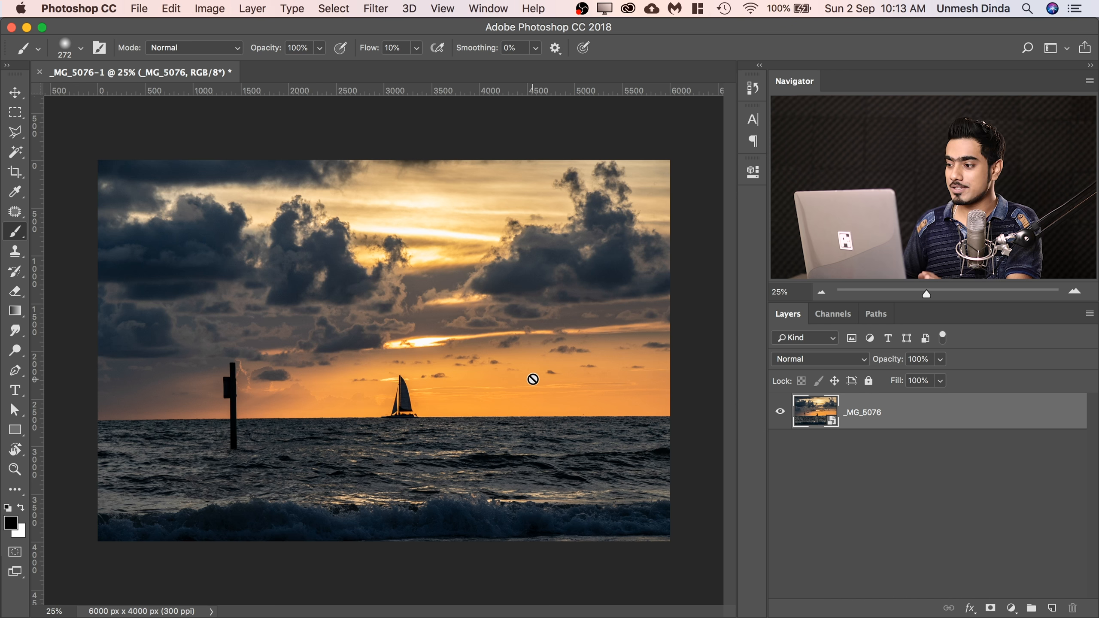
double_click(830, 418)
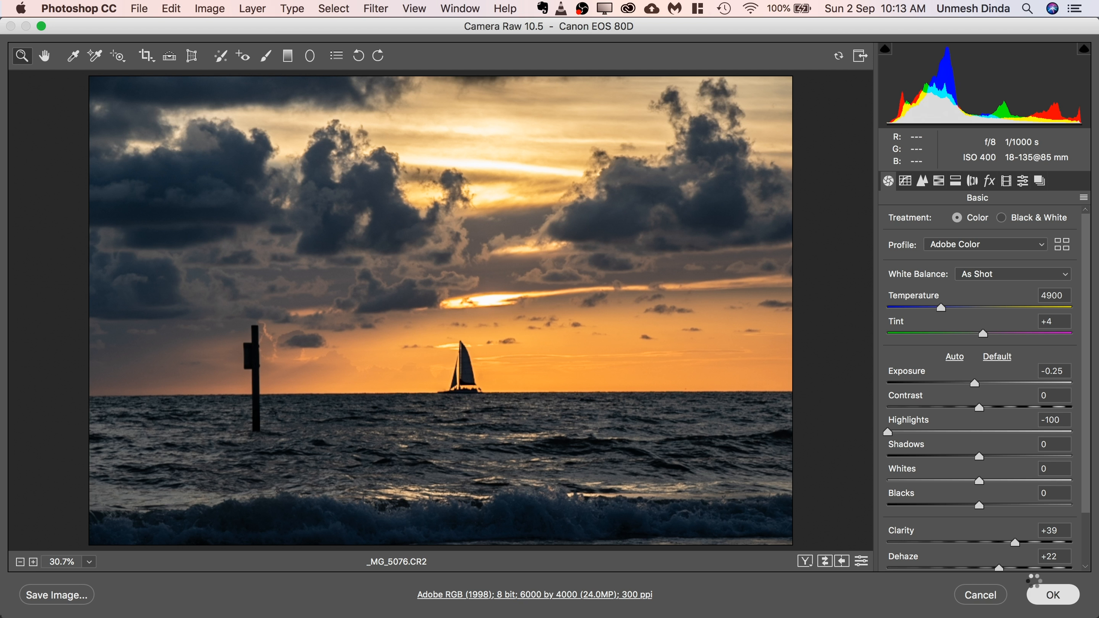
click(1051, 594)
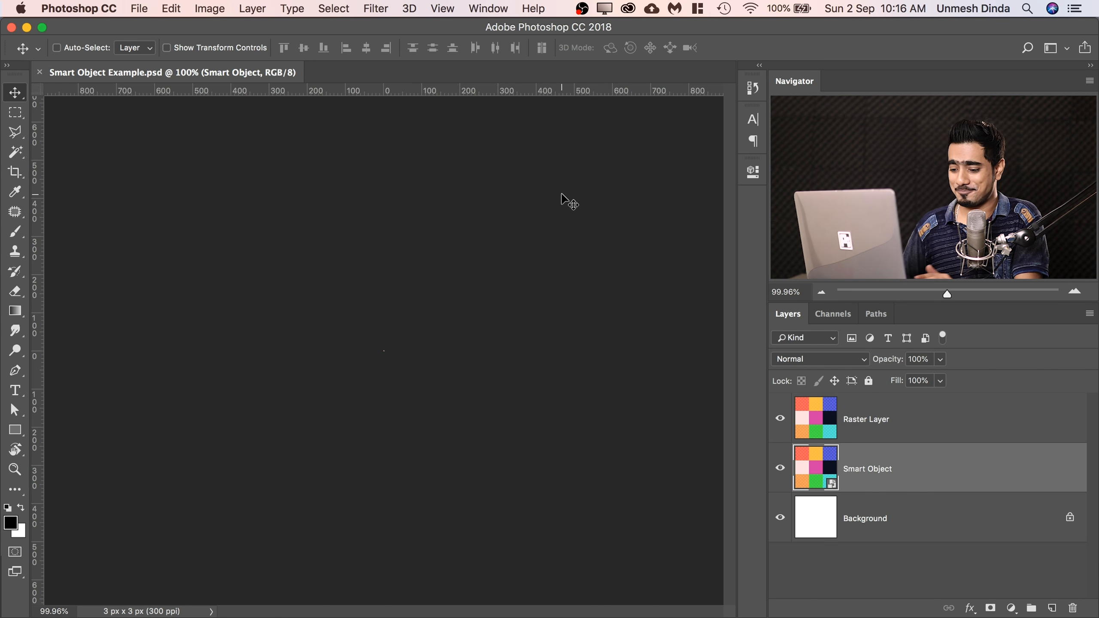
Hide the Raster Layer in the magnified 3 px color grid document.
drag(394, 347, 539, 319)
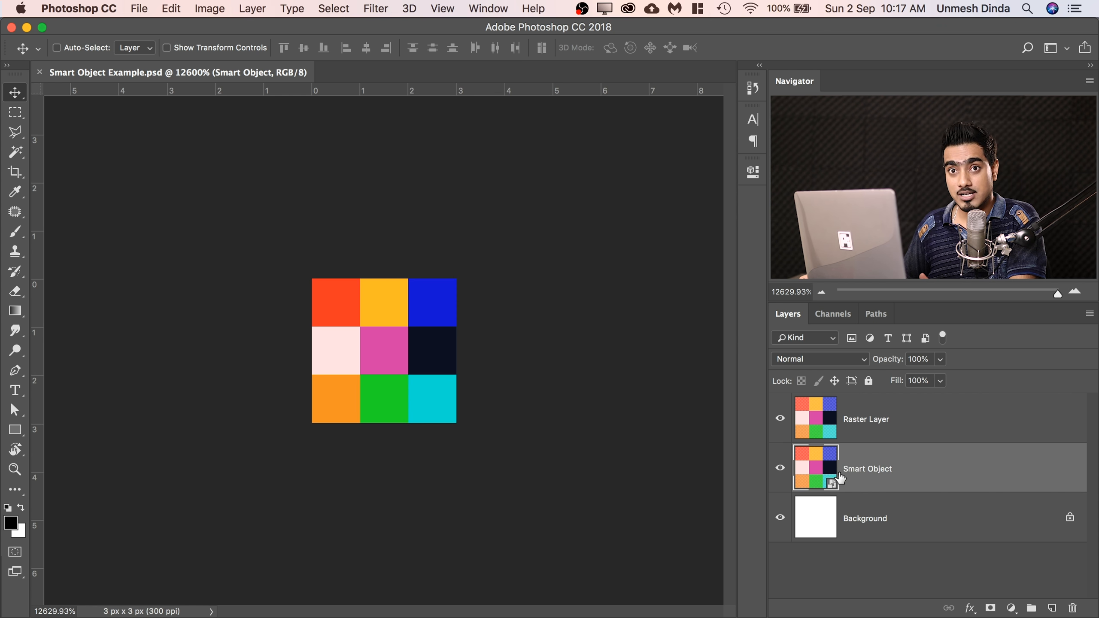
click(866, 424)
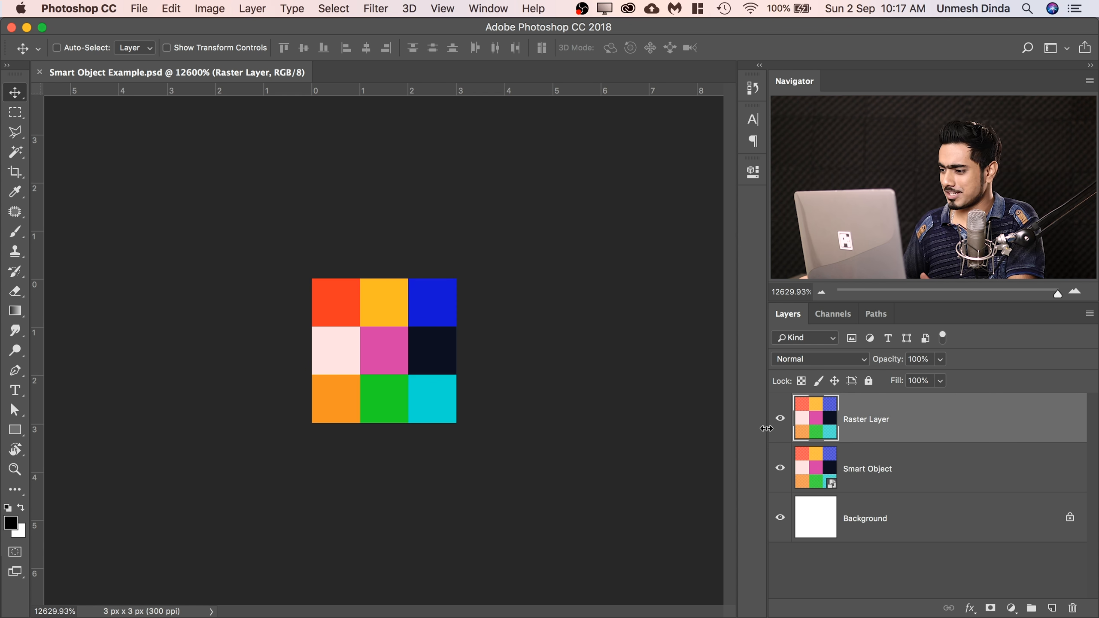
click(780, 418)
Scale the Smart Object layer down to 66.67% toward the lower-left corner of the canvas with Free Transform.
click(865, 469)
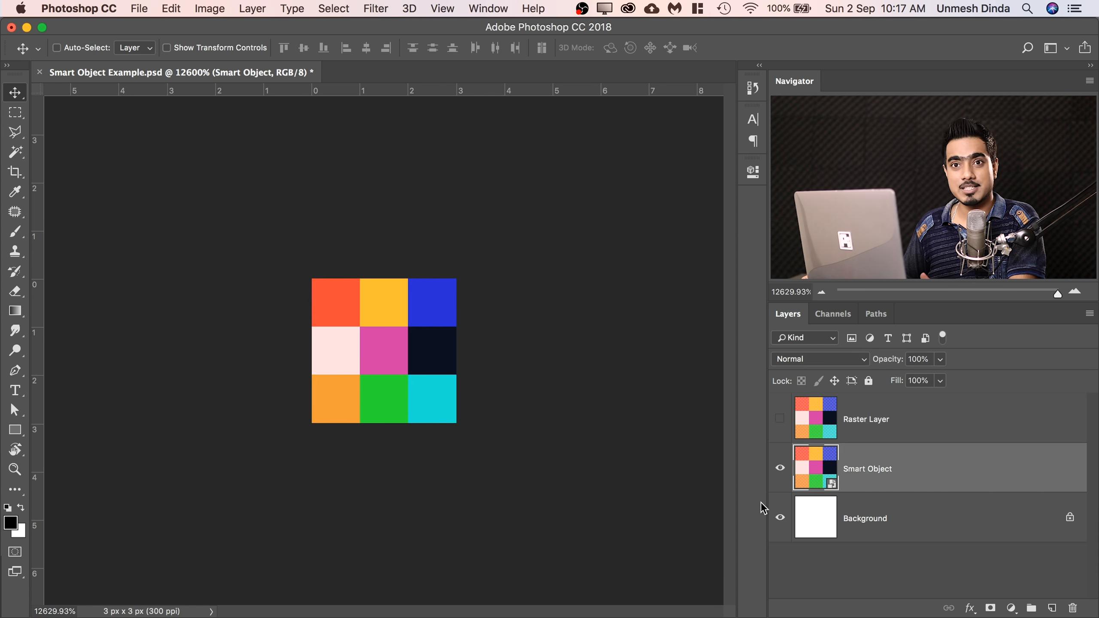
key(super)
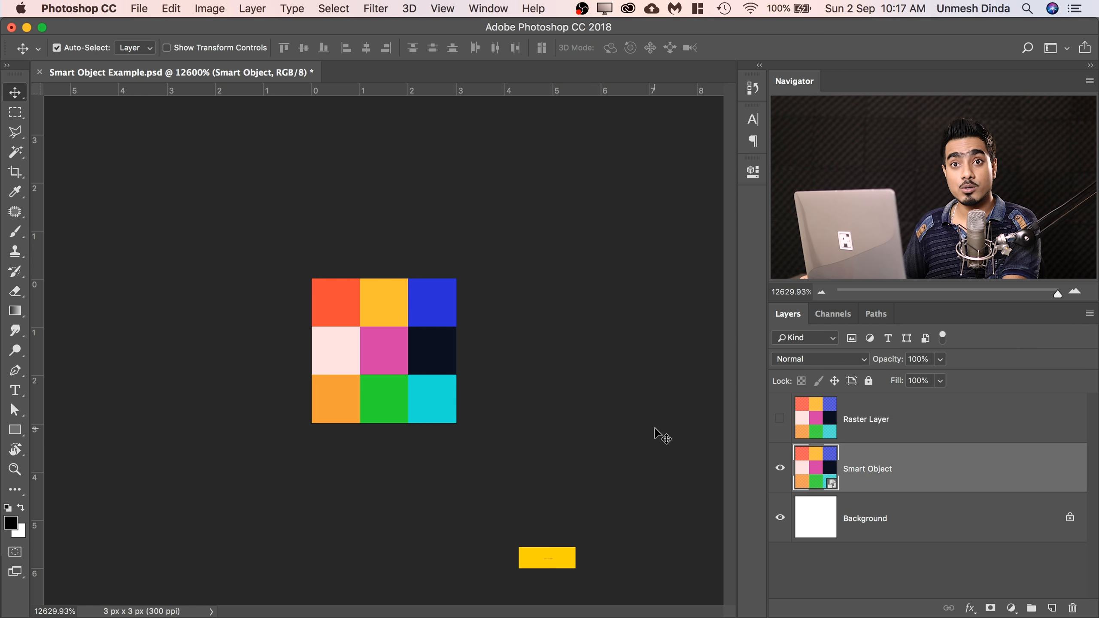
key(super+t)
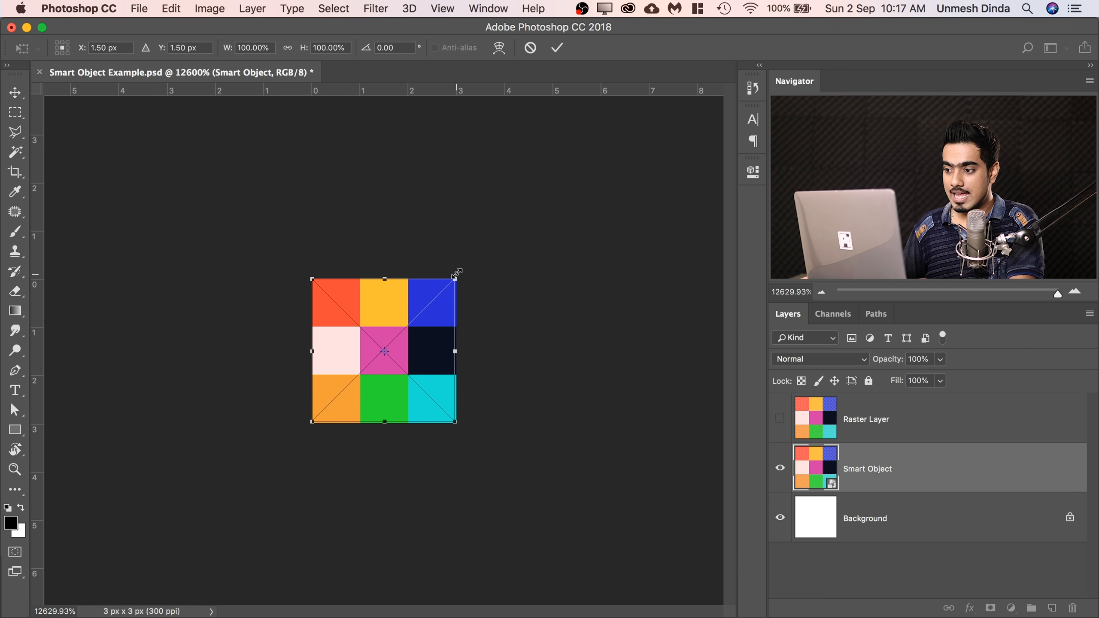
drag(455, 277, 409, 322)
key(Return)
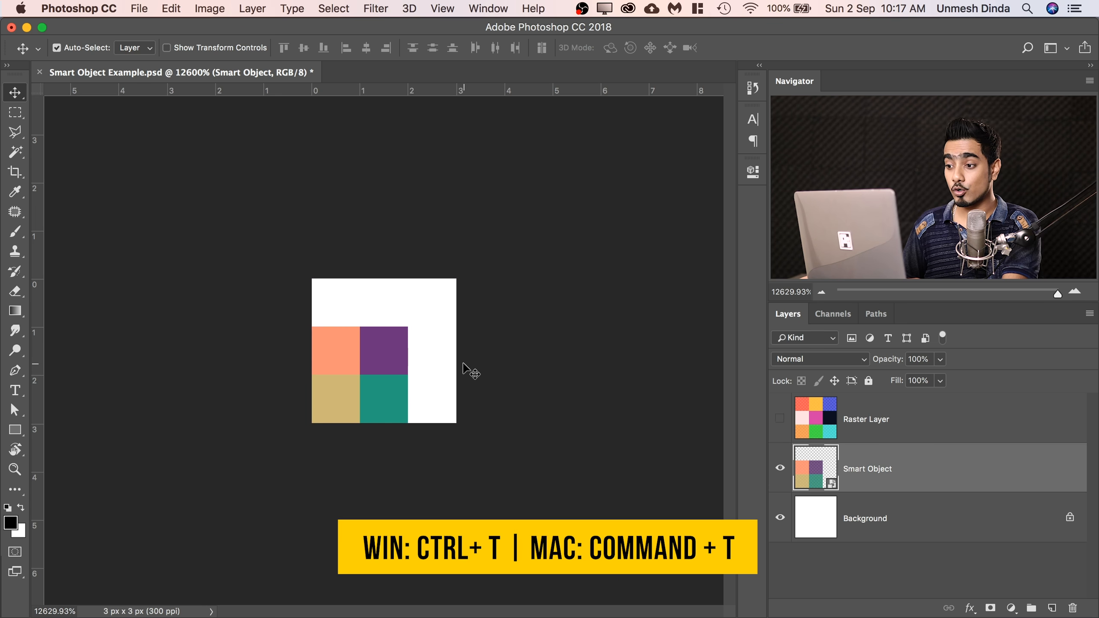
Scale the Smart Object layer back up with Free Transform to fill the whole 3 px canvas.
key(super+t)
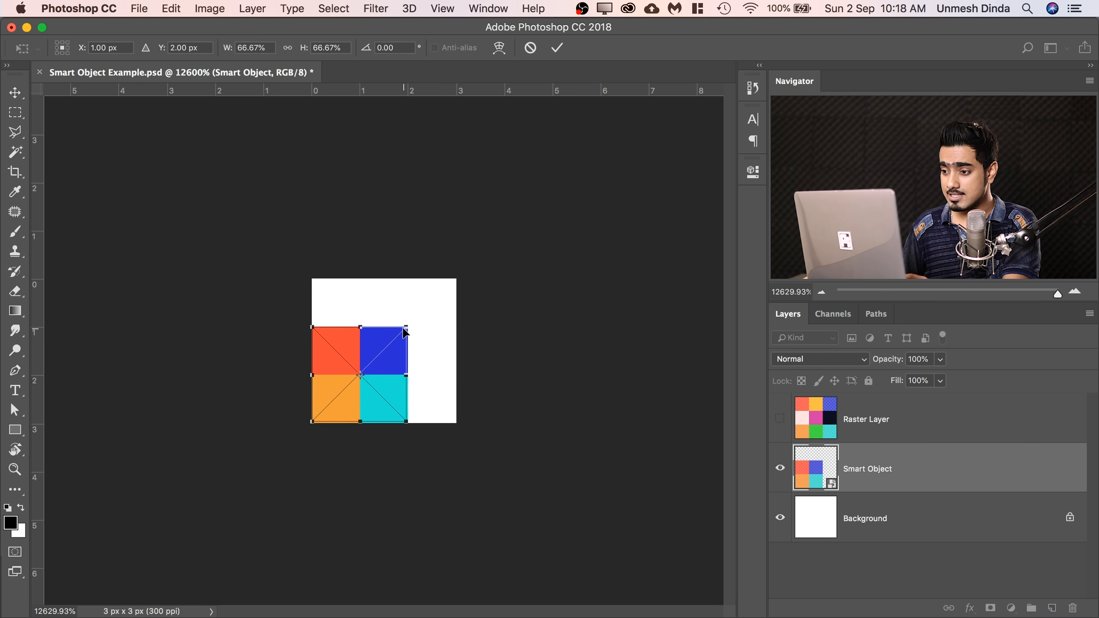
drag(408, 323, 456, 278)
key(Return)
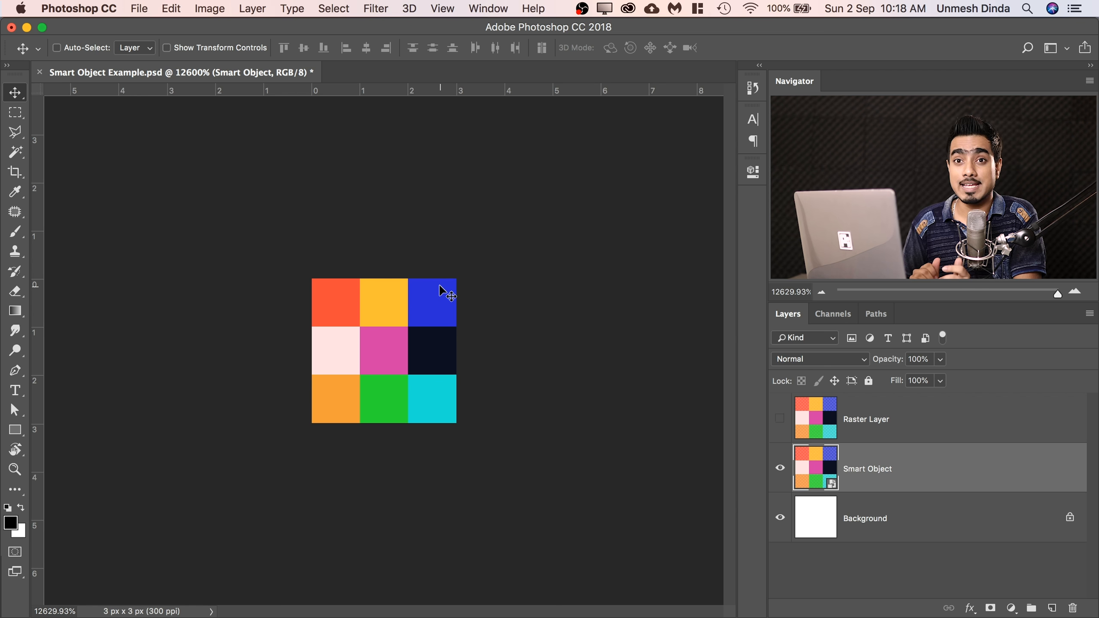
Hide the Smart Object layer and make the Raster Layer visible and active.
click(780, 468)
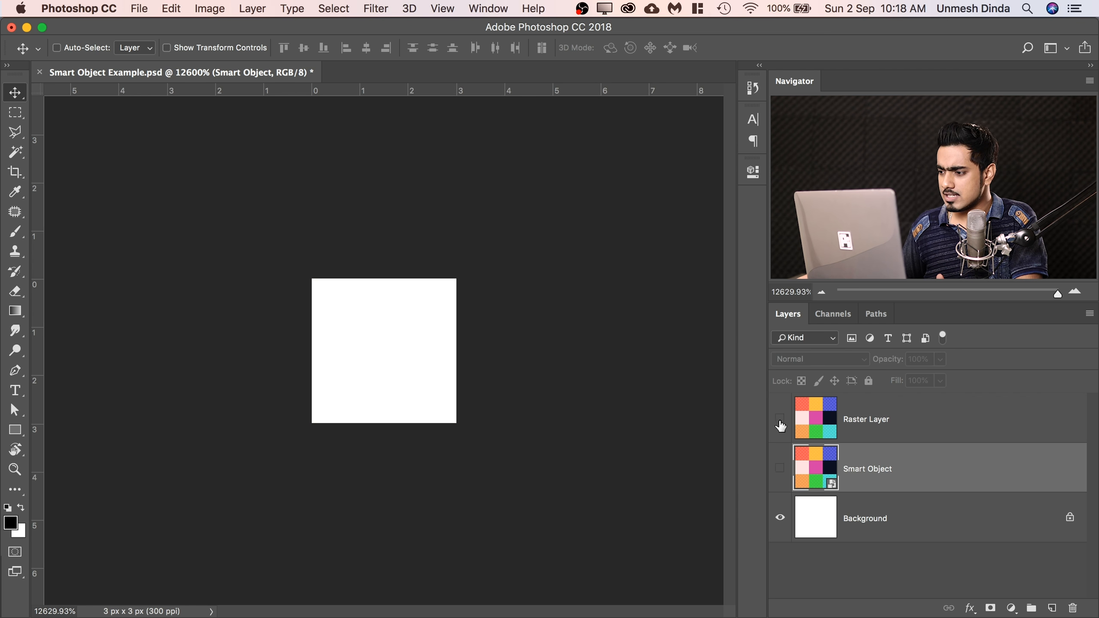
click(779, 420)
click(839, 417)
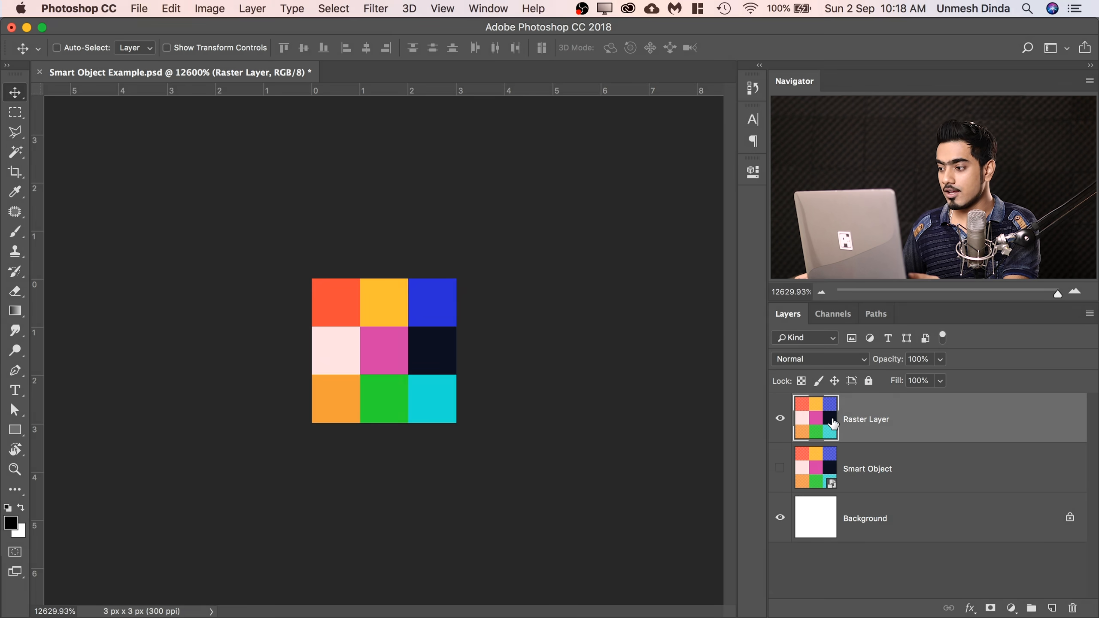
Scale the Raster Layer down to 66.67% toward the lower-left corner of the canvas with Free Transform.
key(super+t)
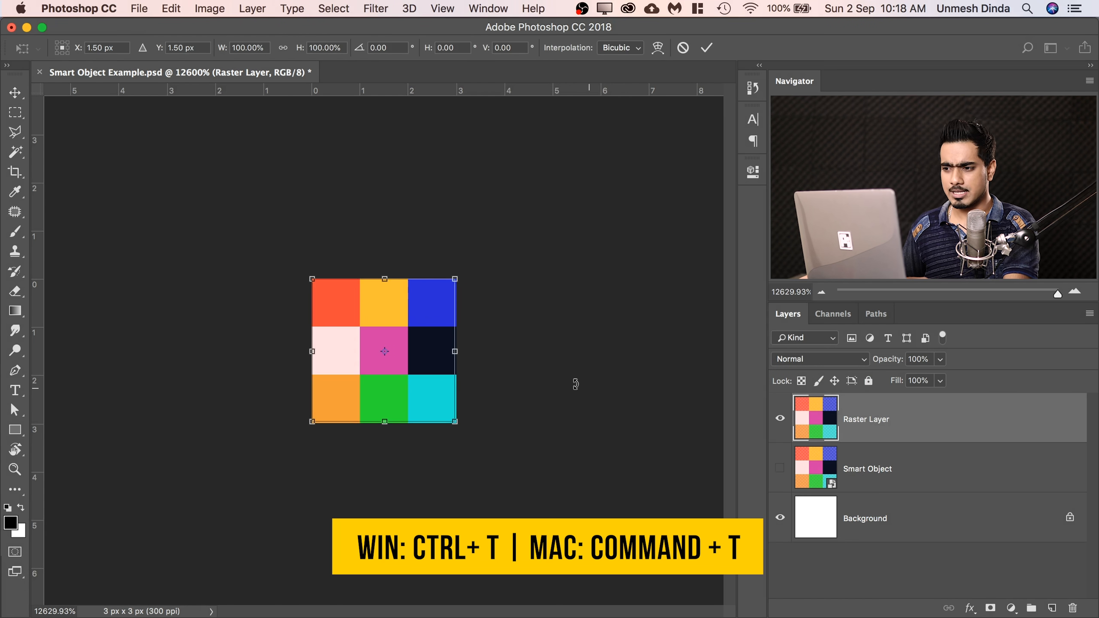
drag(455, 278, 423, 318)
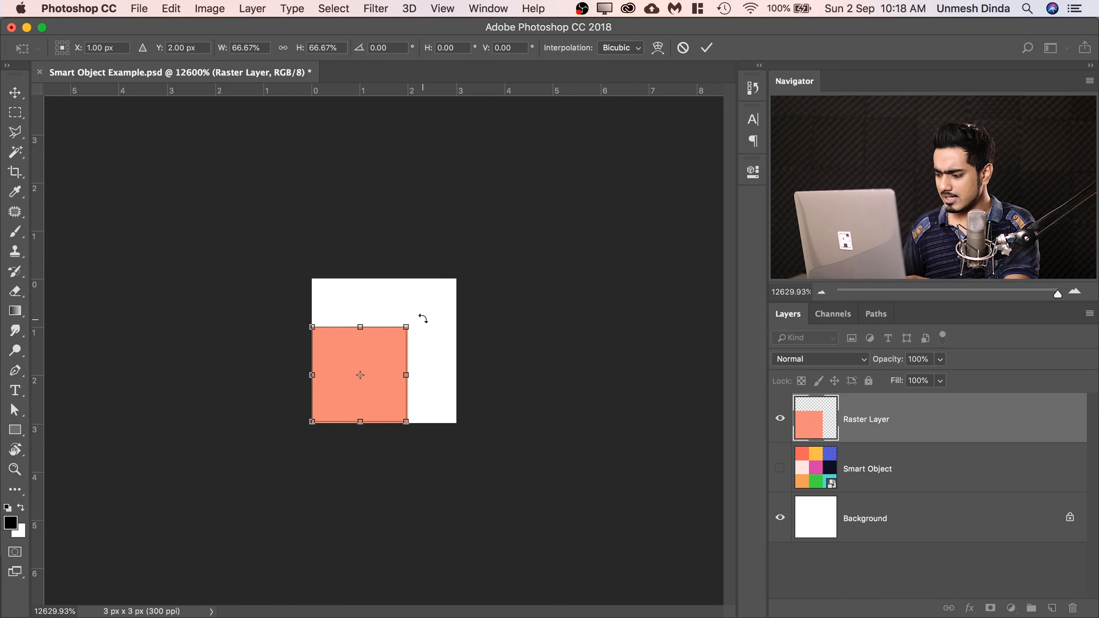
key(Return)
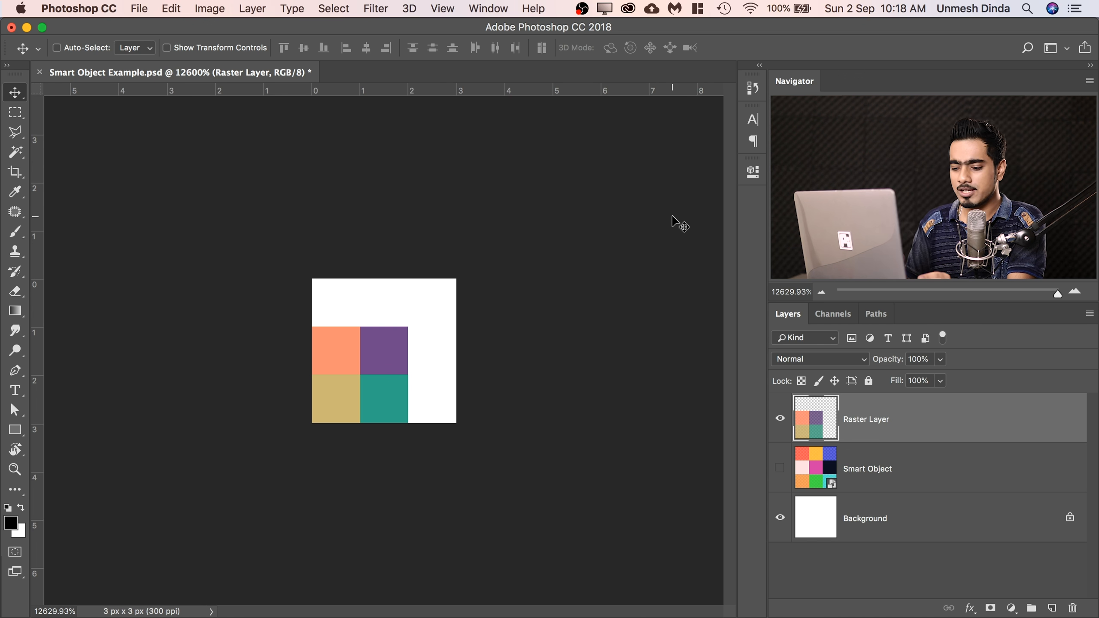
Duplicate the shrunken Raster Layer and scale the copy up with Free Transform to fill the canvas.
key(super+j)
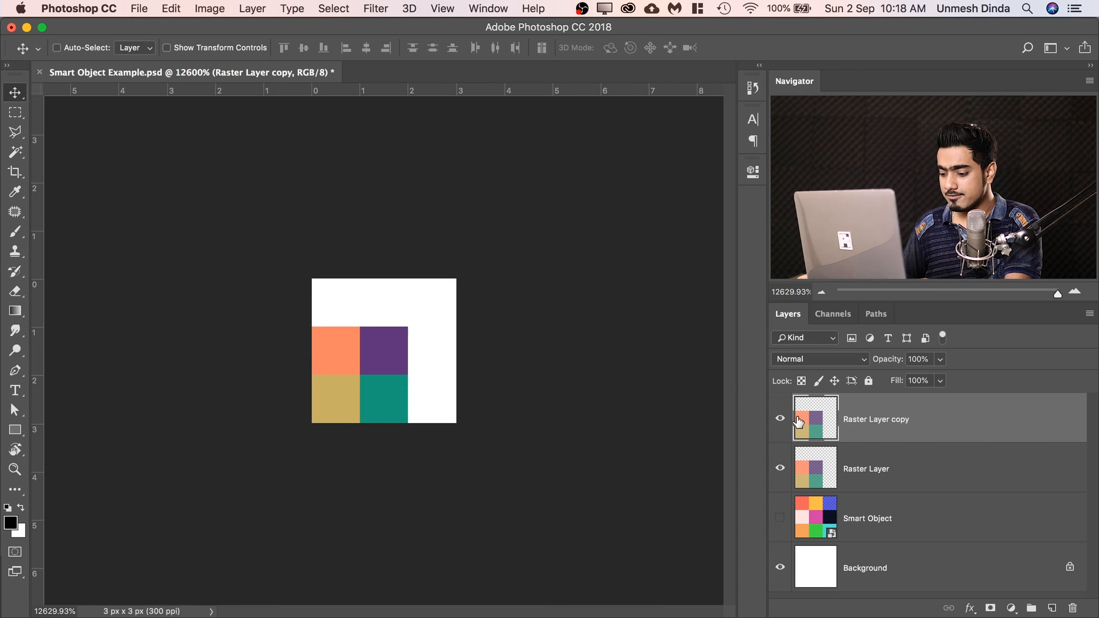
key(super+t)
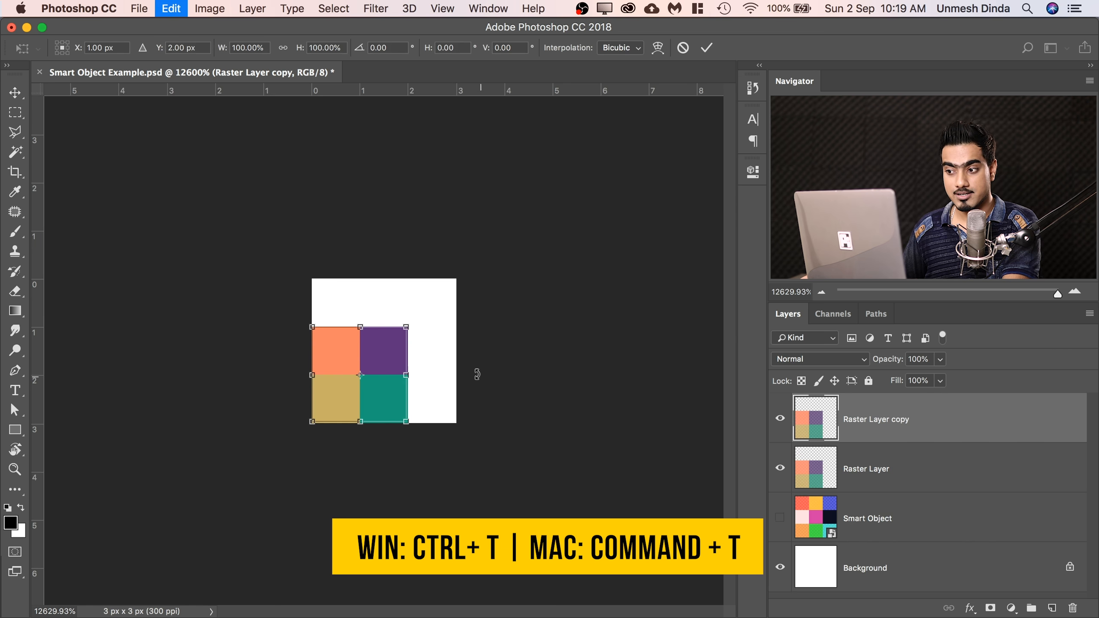
drag(407, 326, 455, 278)
key(Return)
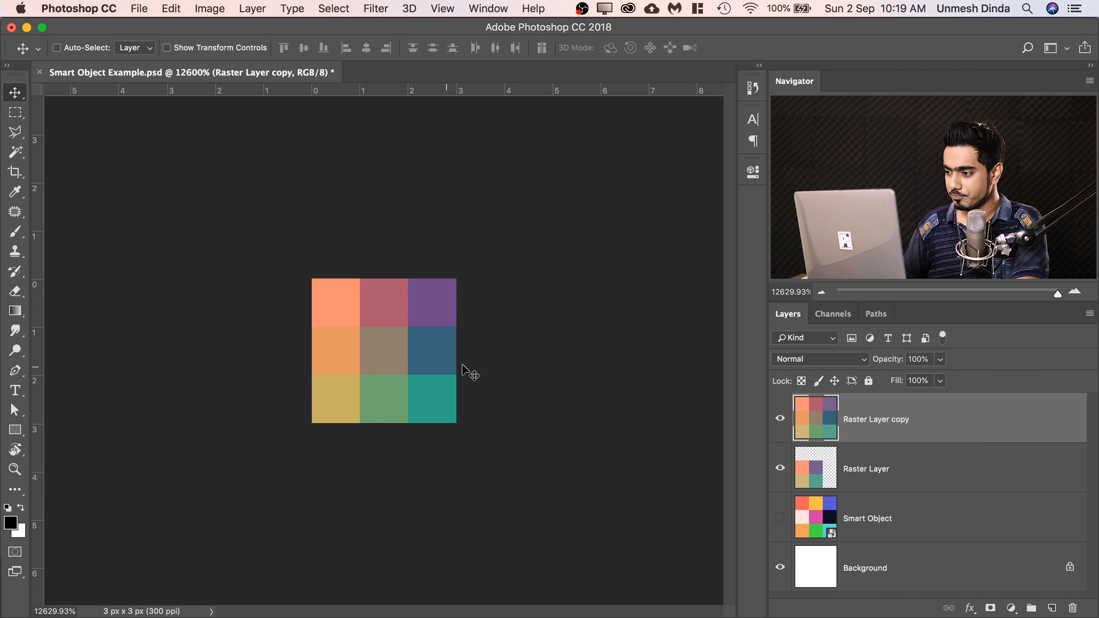
Toggle the Raster Layer copy's visibility repeatedly to compare its enlarged pixel colors with the shrunken Raster Layer beneath.
click(780, 418)
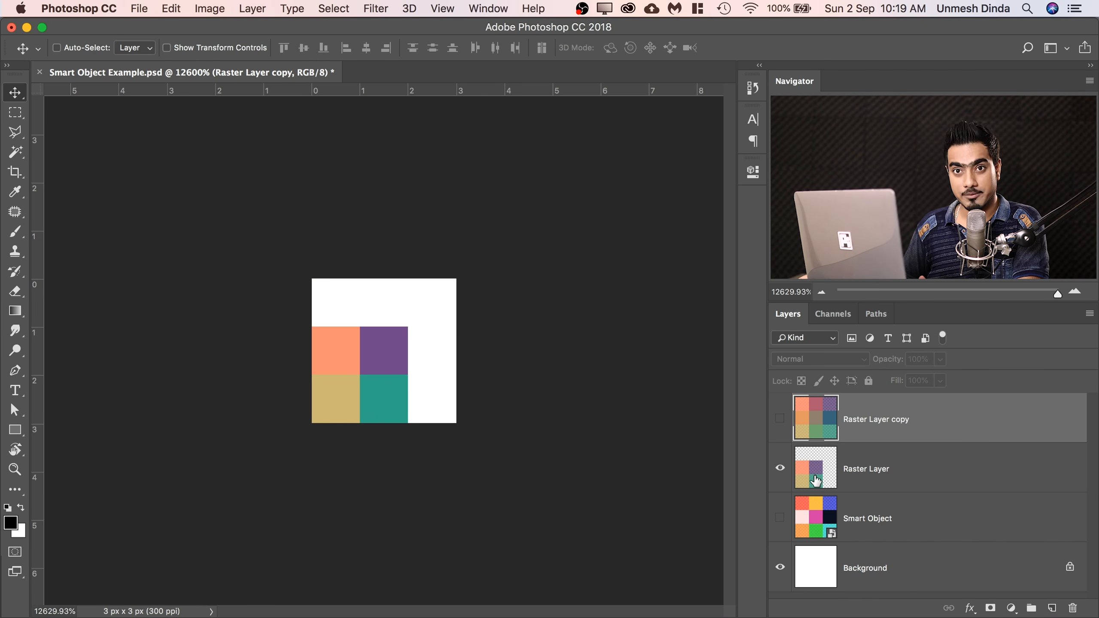
click(780, 418)
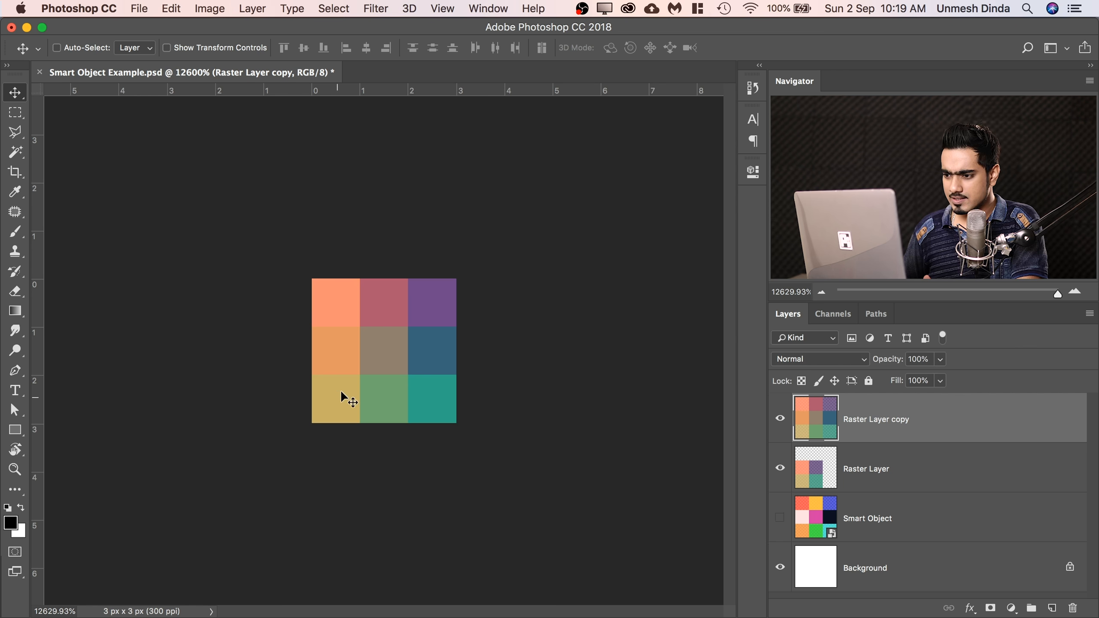
click(780, 418)
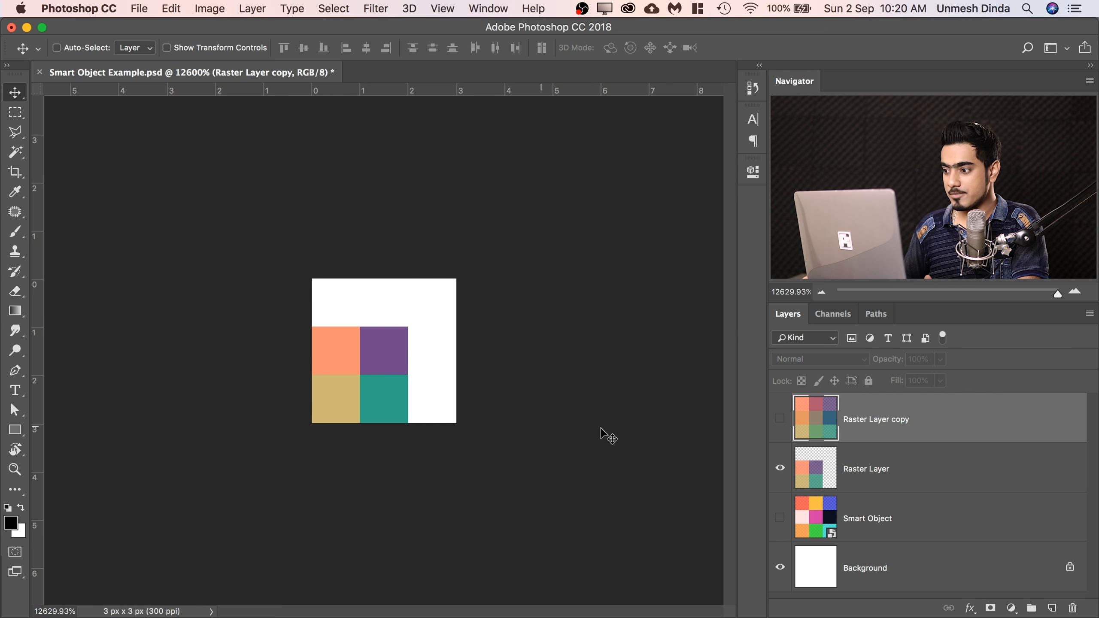
click(780, 418)
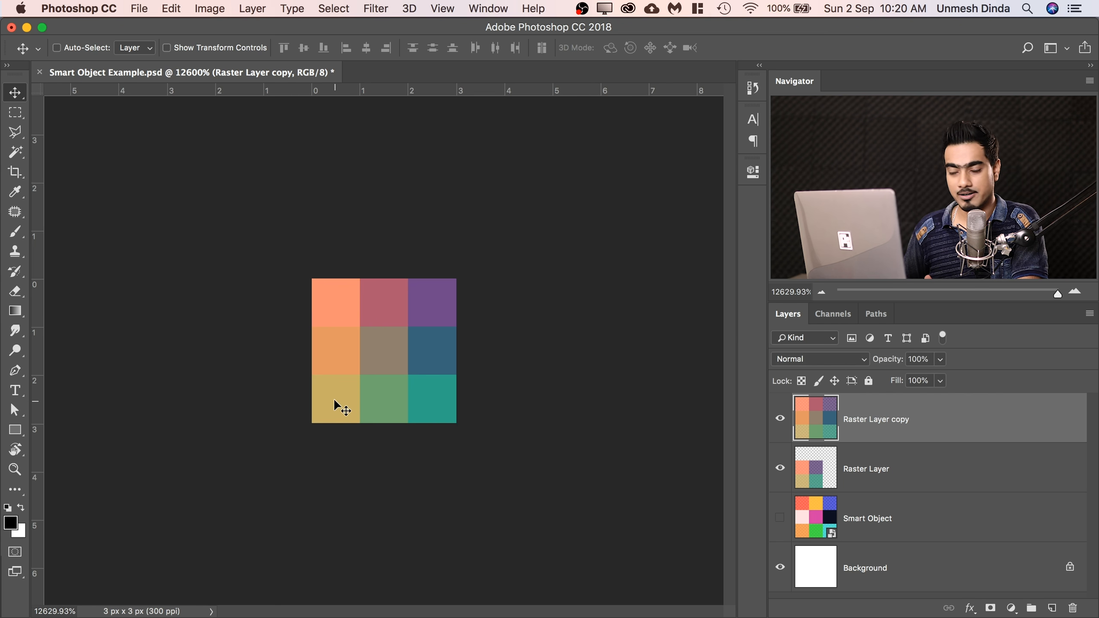
click(779, 418)
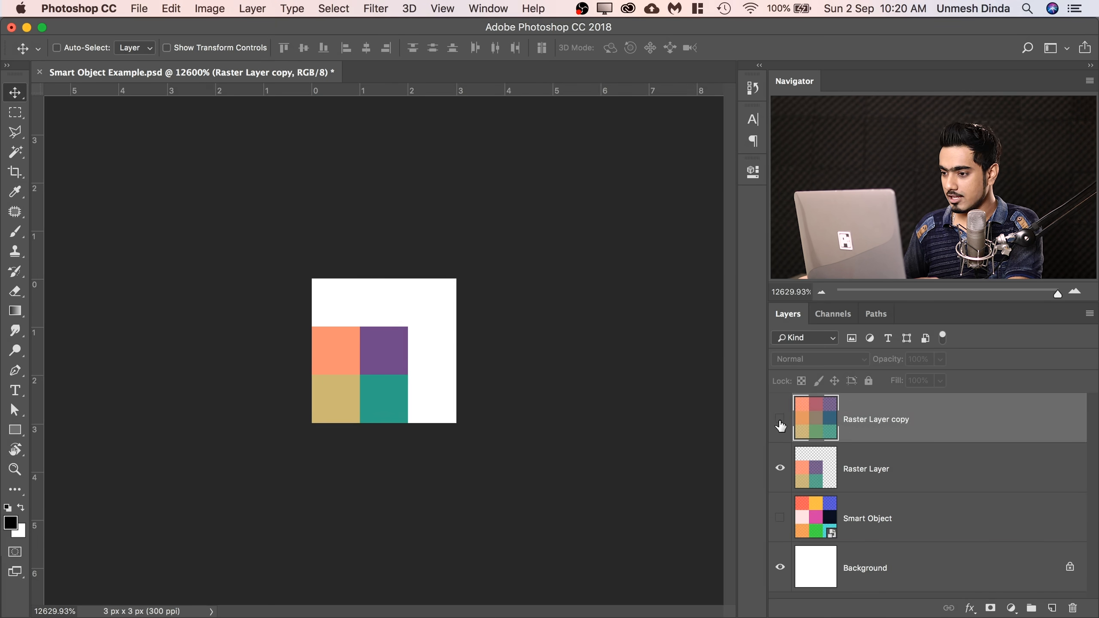
click(780, 418)
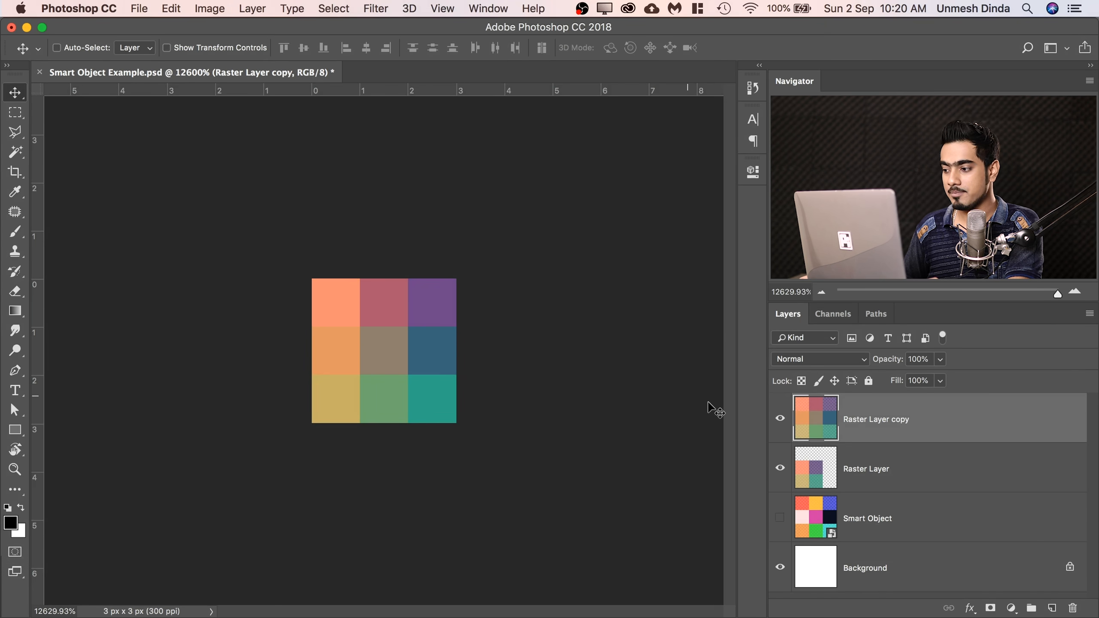
click(779, 419)
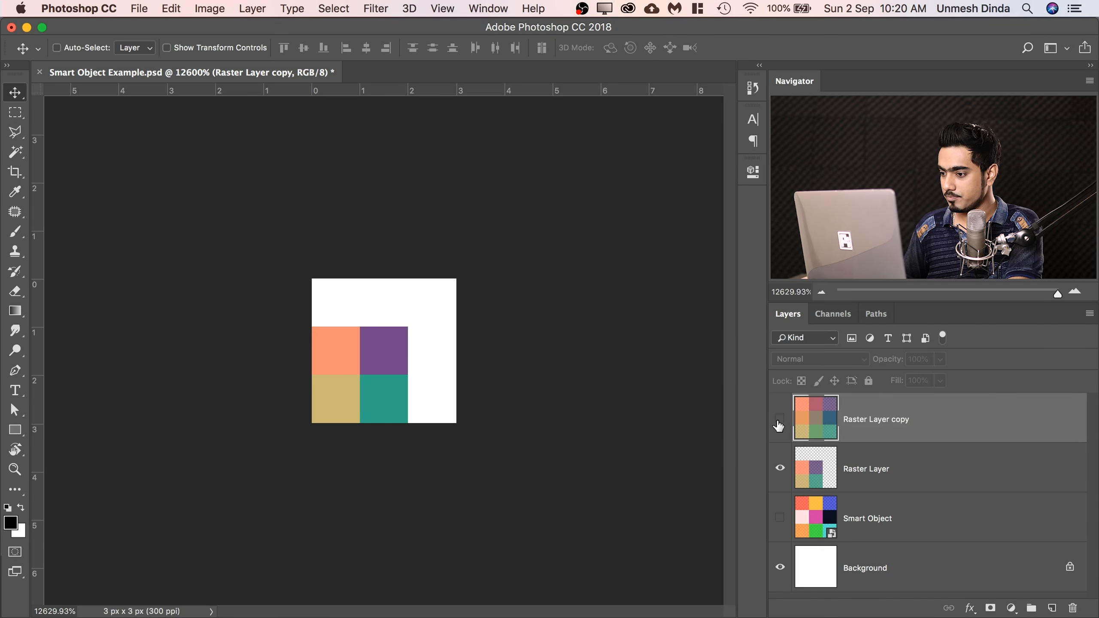
click(779, 418)
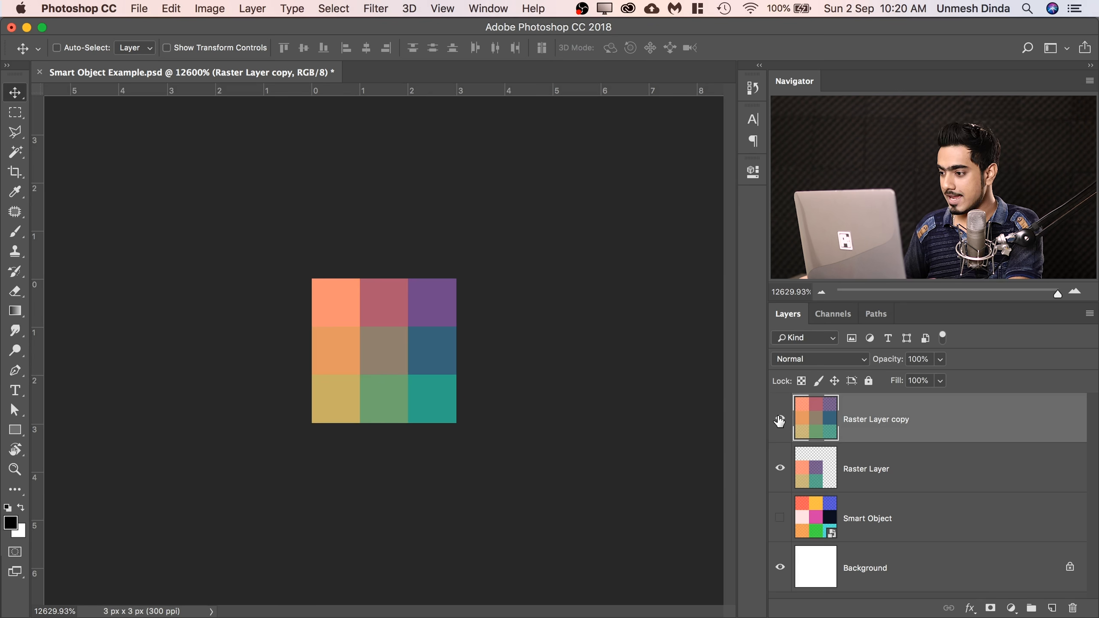
key(super+comma)
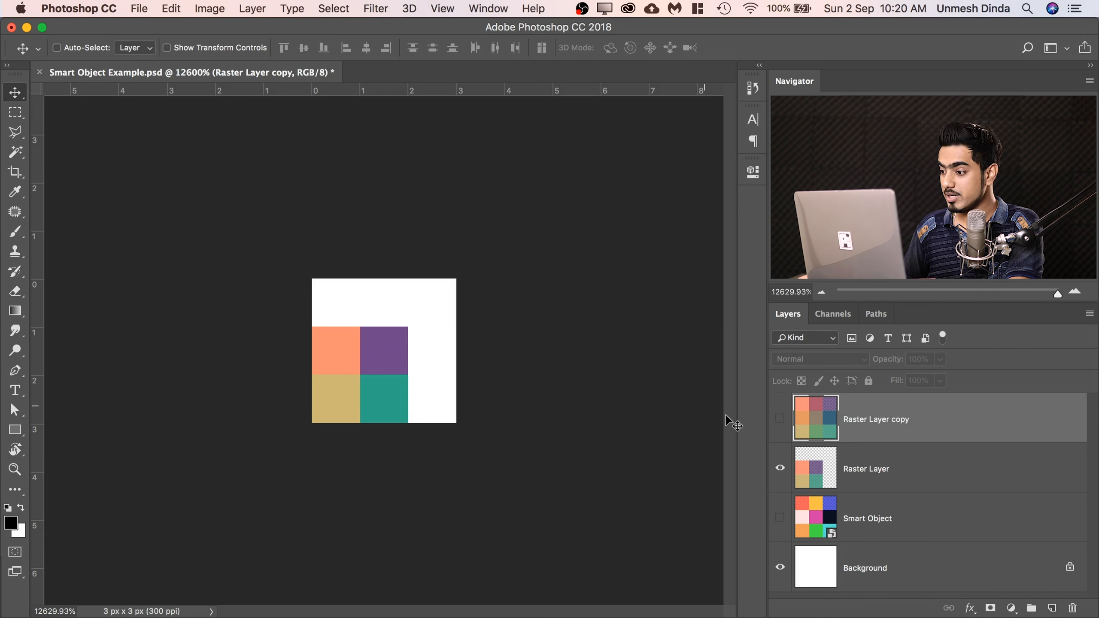
click(779, 419)
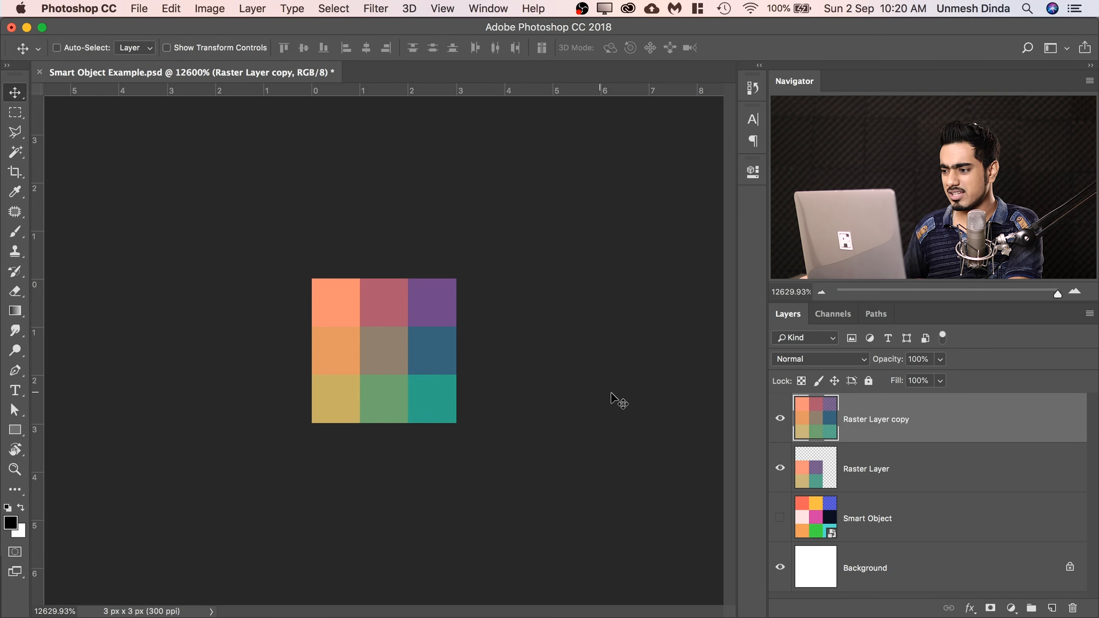
click(780, 418)
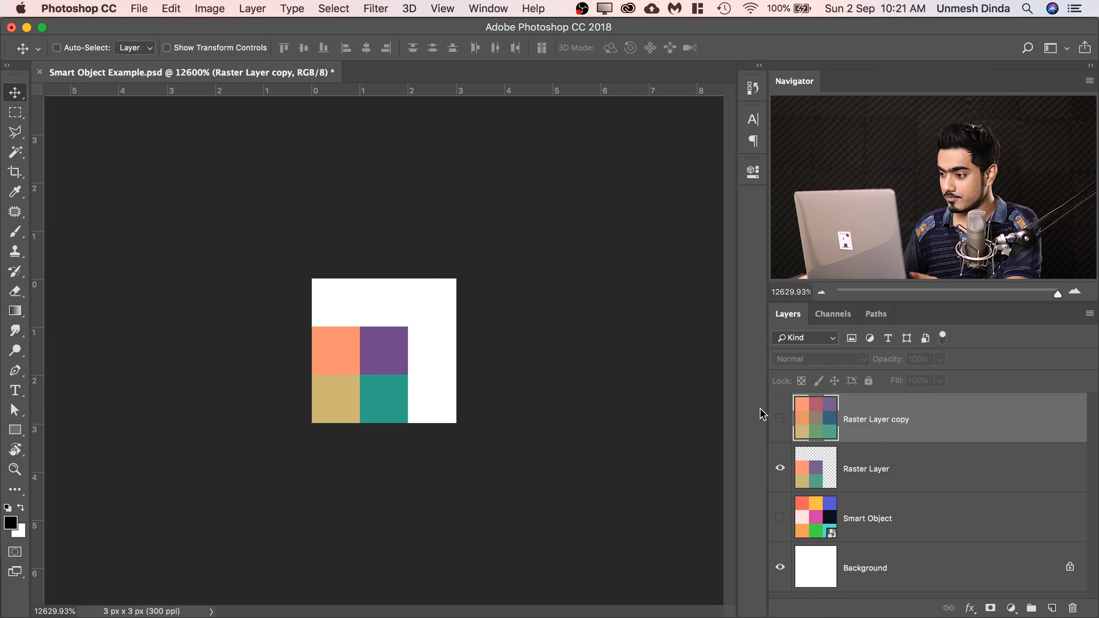
click(779, 419)
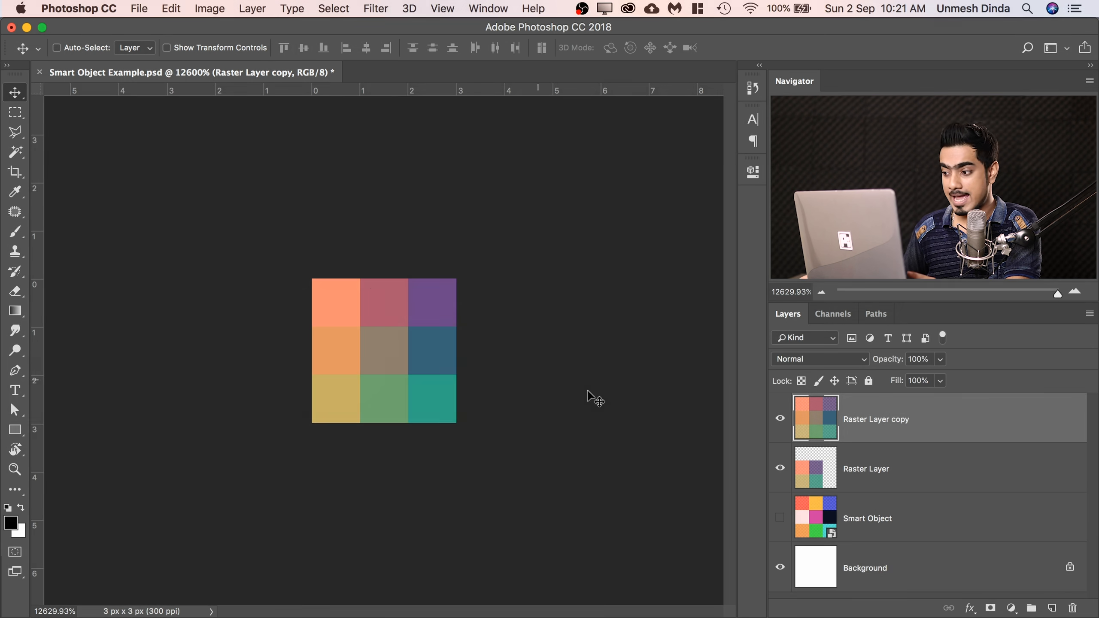
click(779, 419)
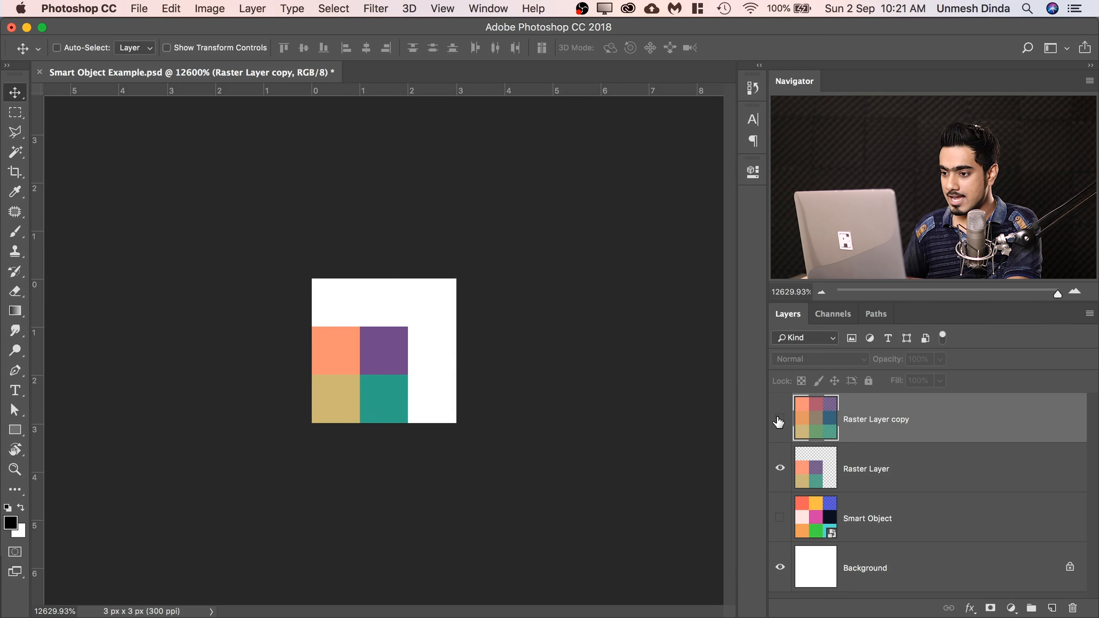
click(778, 418)
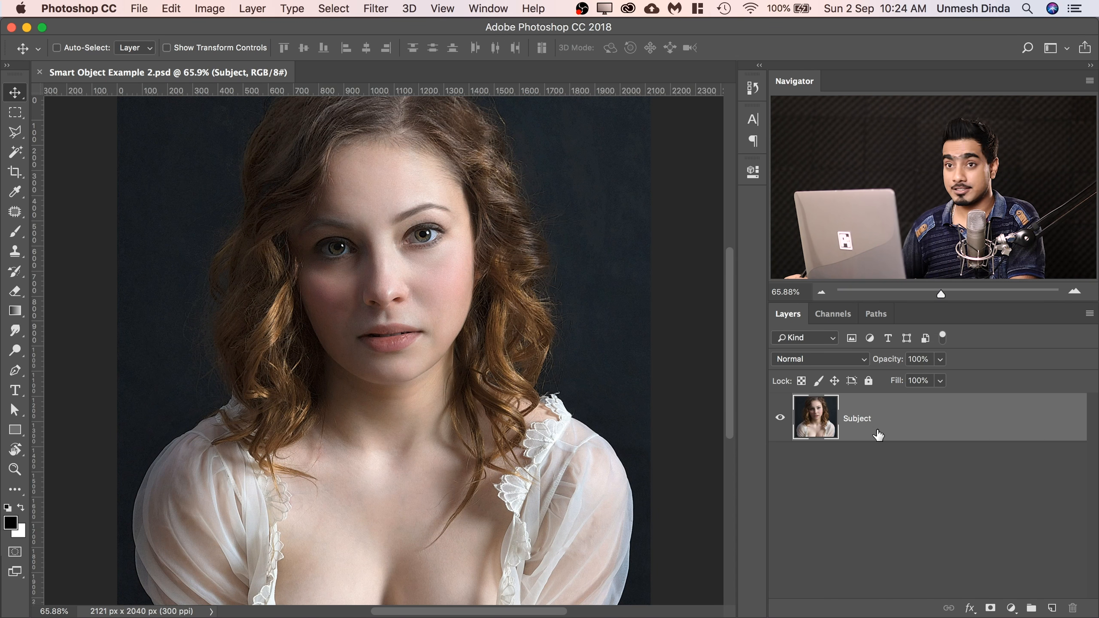
Duplicate the Subject layer in the portrait document and convert the copy to a smart object.
mouse_move(546, 299)
mouse_down()
mouse_move(512, 295)
mouse_move(524, 300)
mouse_up()
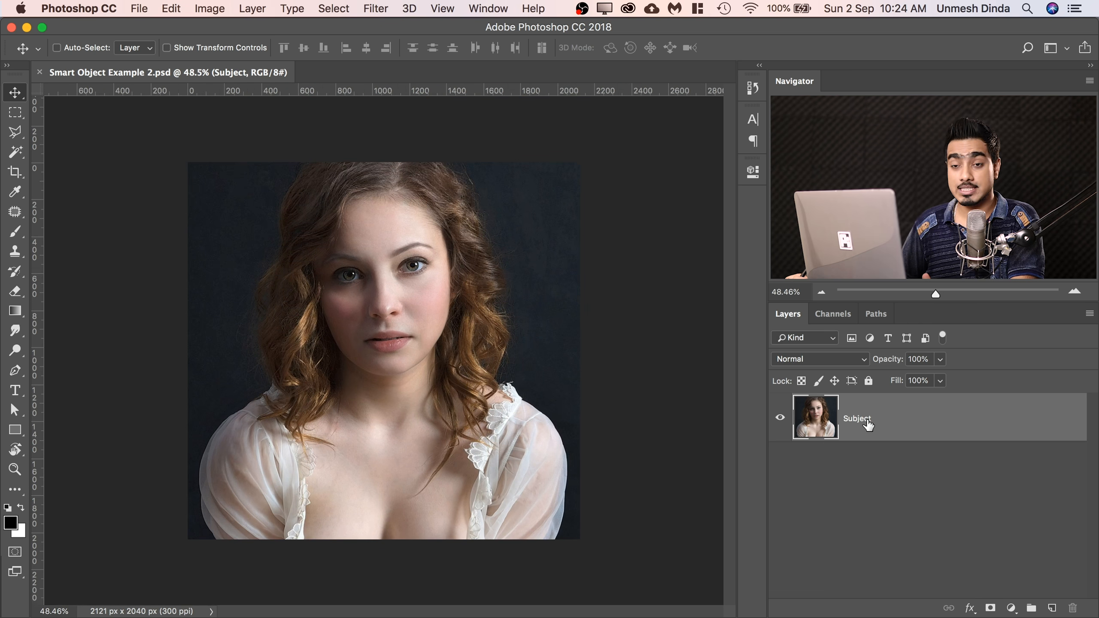
key(super+j)
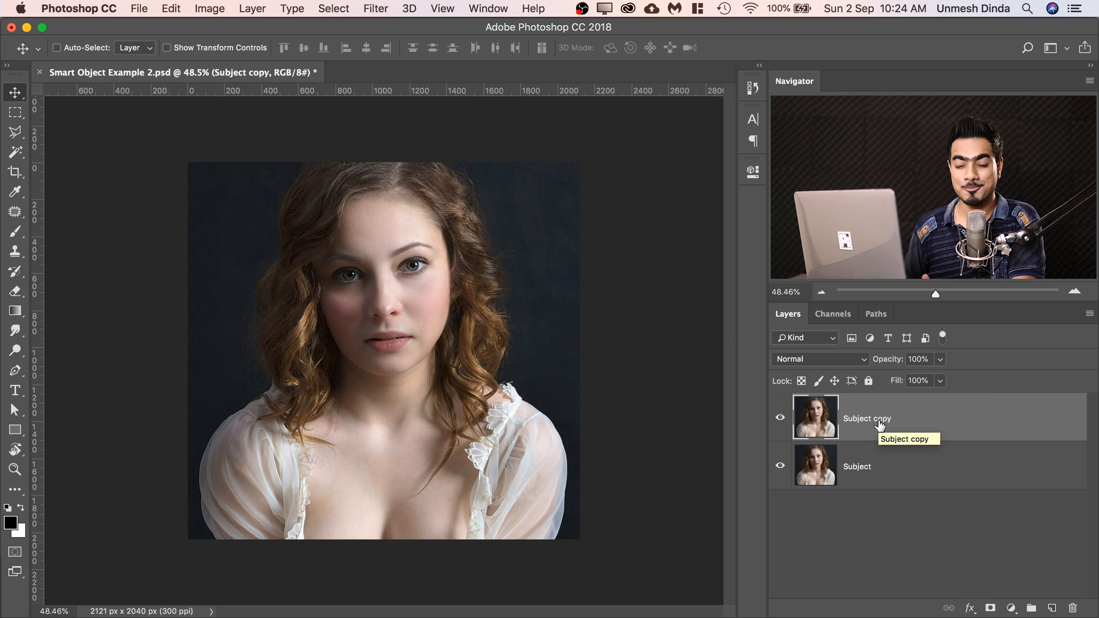
right_click(955, 411)
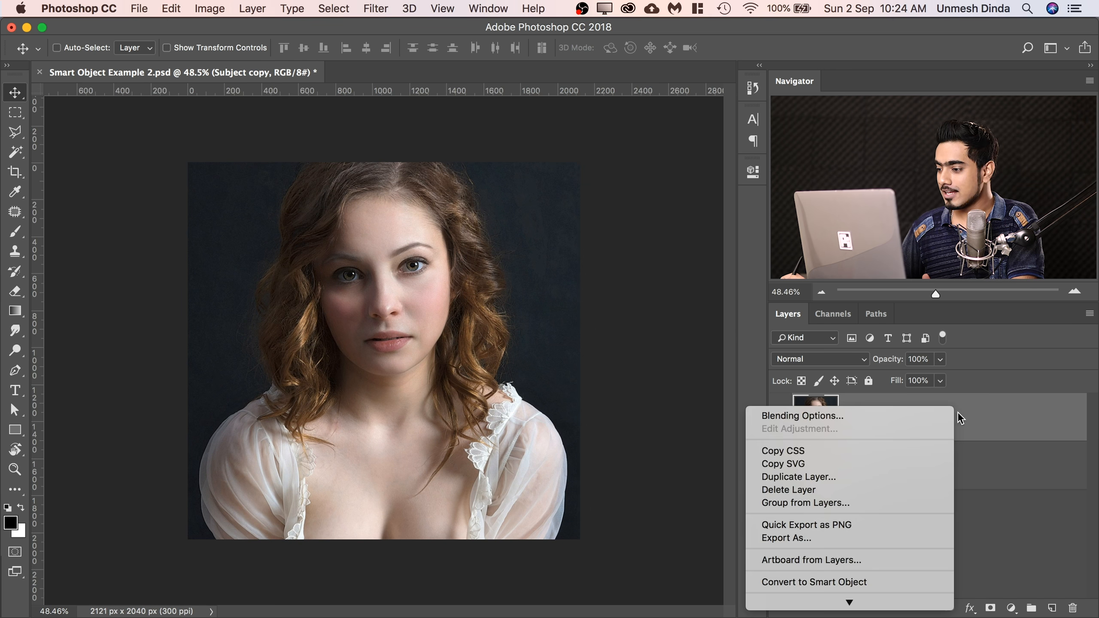
click(858, 581)
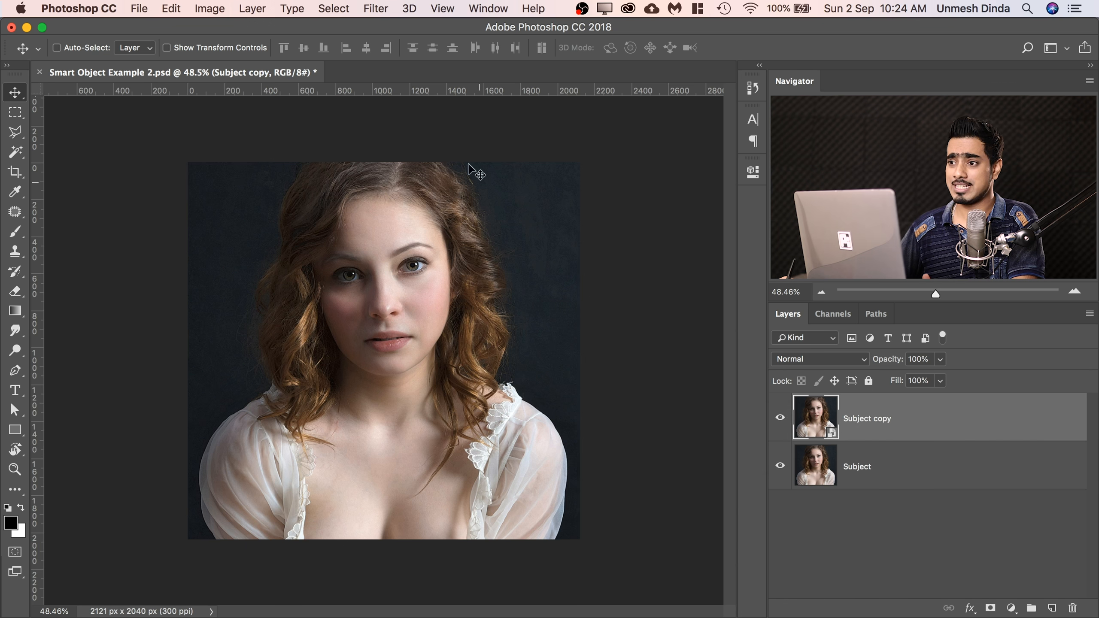
click(374, 9)
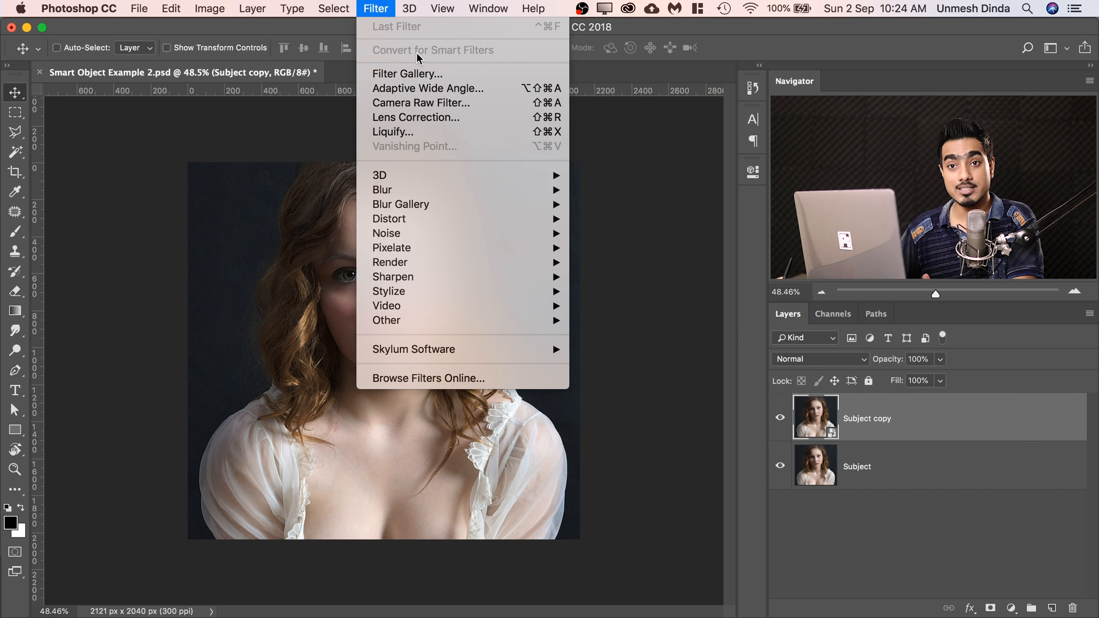
click(837, 507)
Extend the canvas to about 5562 x 2533 px with the Crop tool, adding empty space to the right of and above the portrait.
drag(454, 286, 399, 290)
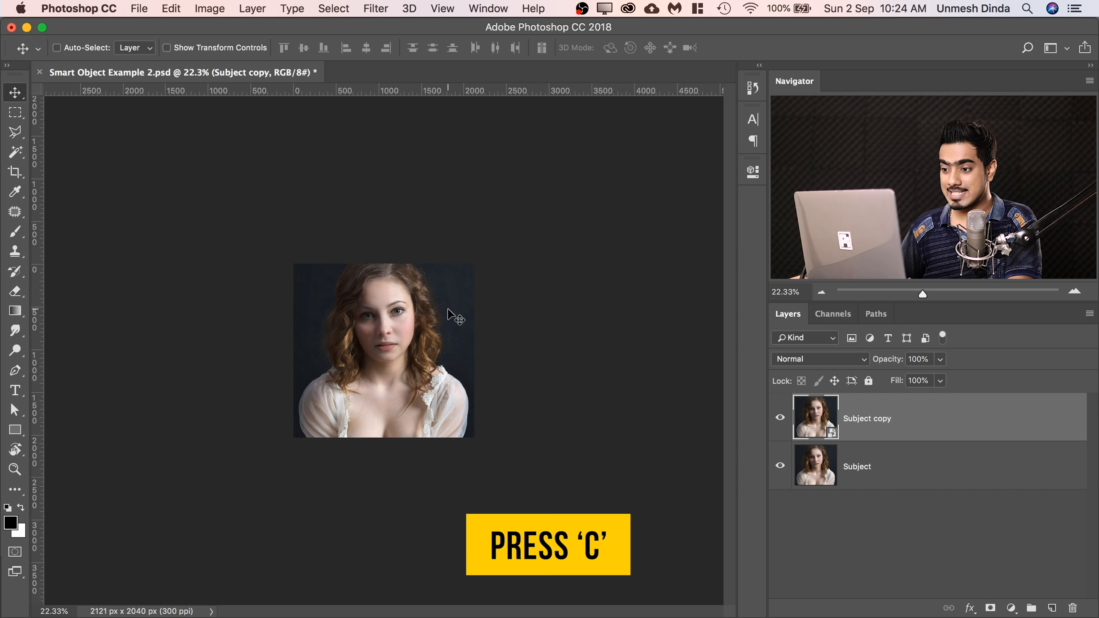
key(c)
drag(474, 348, 620, 351)
click(289, 52)
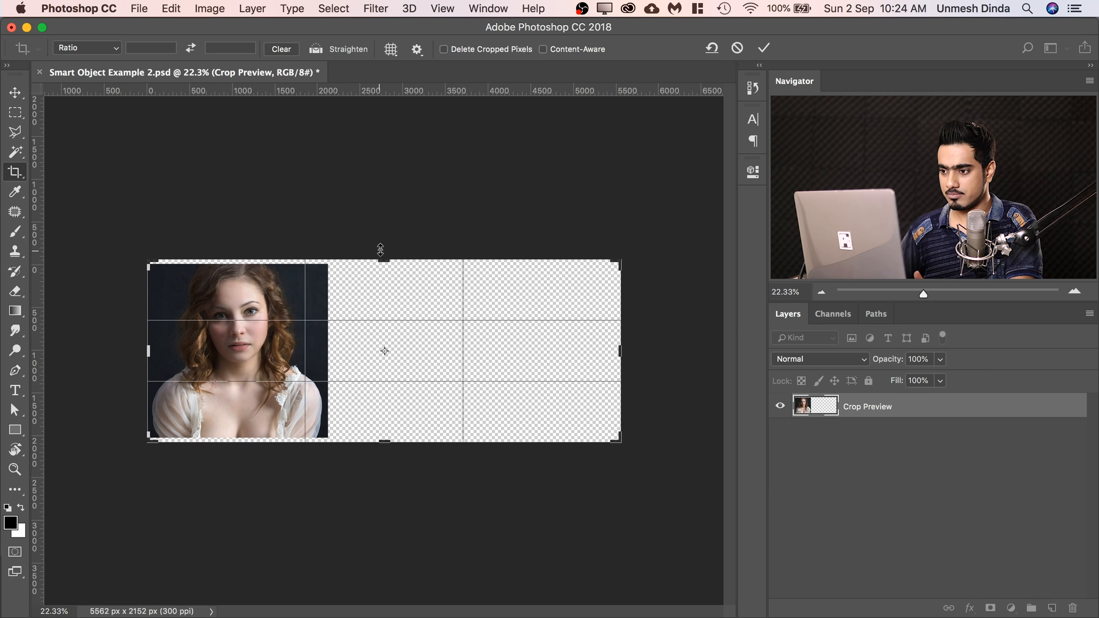
drag(383, 254, 382, 239)
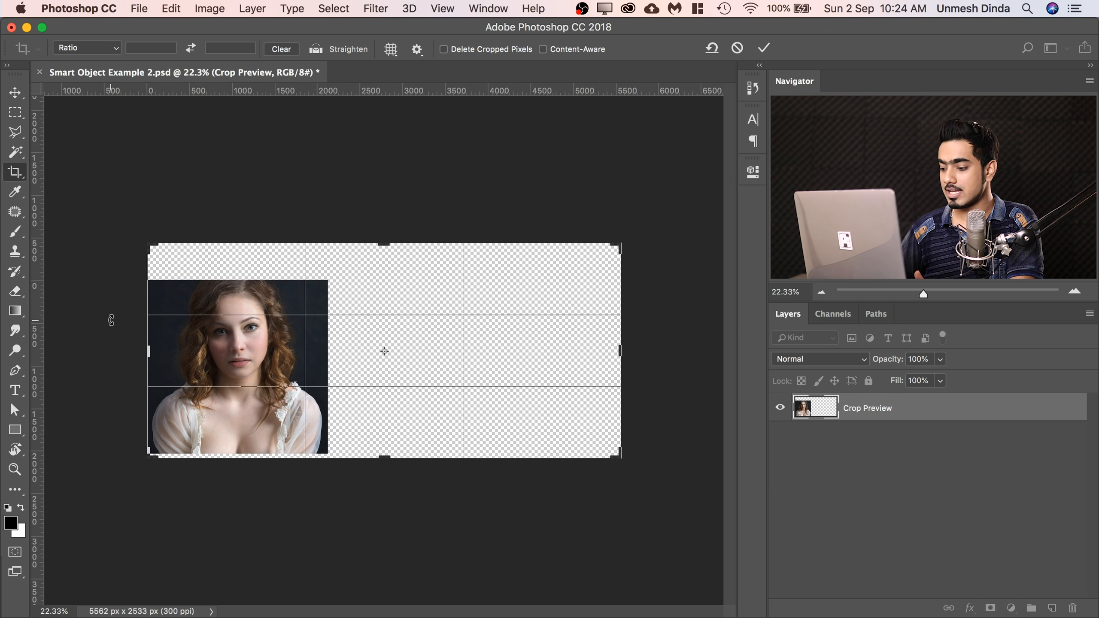
key(Return)
Rename the Subject copy layer to SMart Object and move it into the empty canvas area right of the raster portrait.
key(super+j)
key(v)
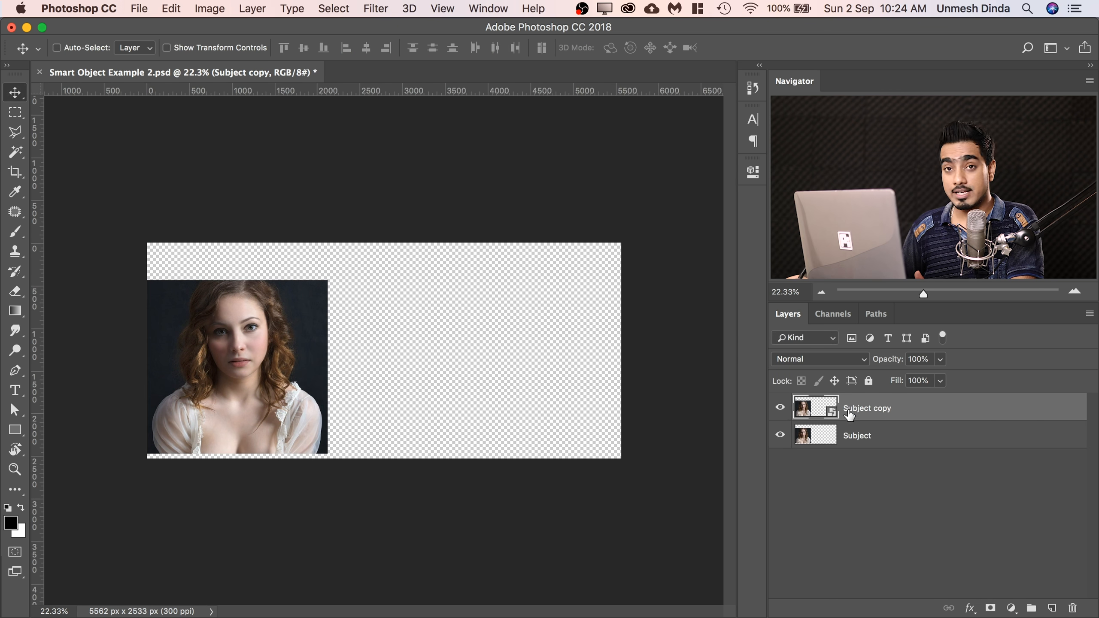
double_click(875, 408)
text(SMart O)
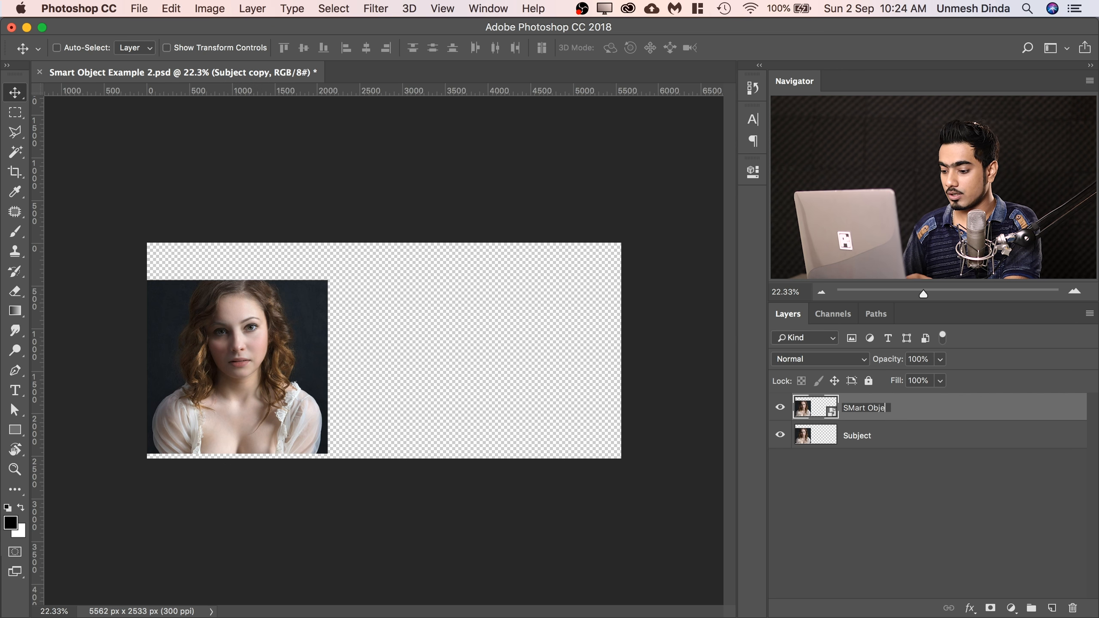
key(Return)
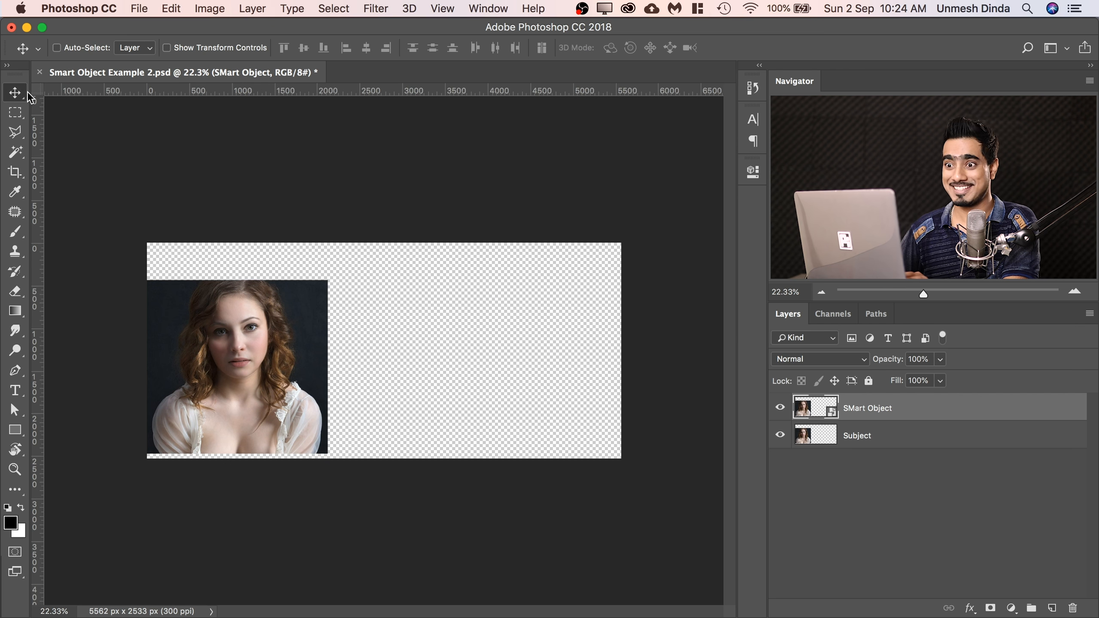
drag(241, 339, 471, 340)
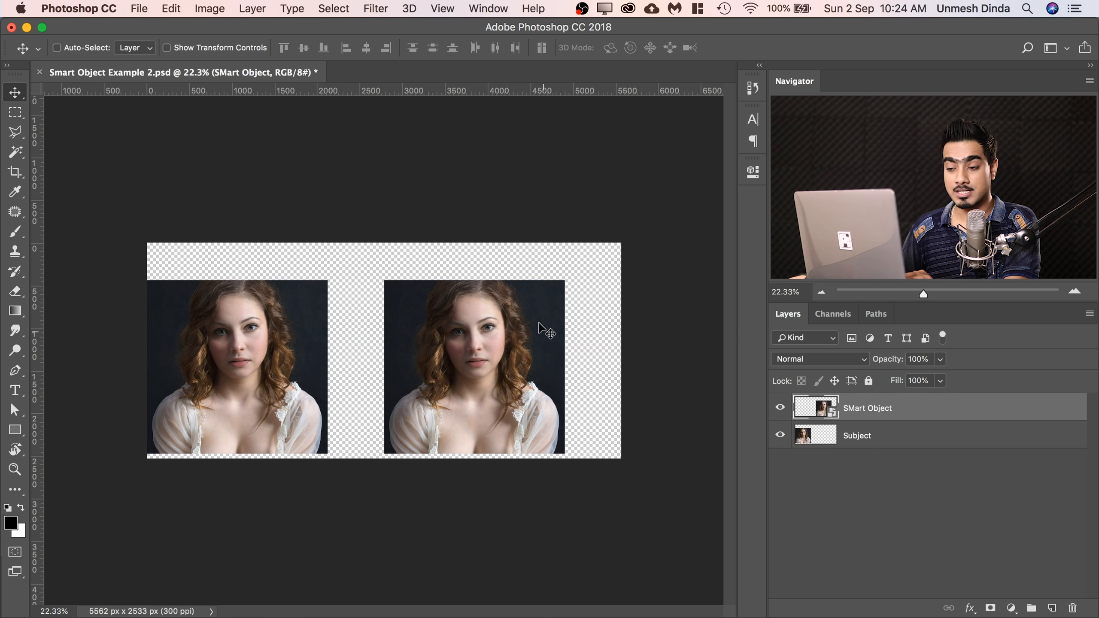
Scale the SMart Object and Subject layers down together to tiny thumbnails near the canvas center with Free Transform.
key(super+space)
click(397, 337)
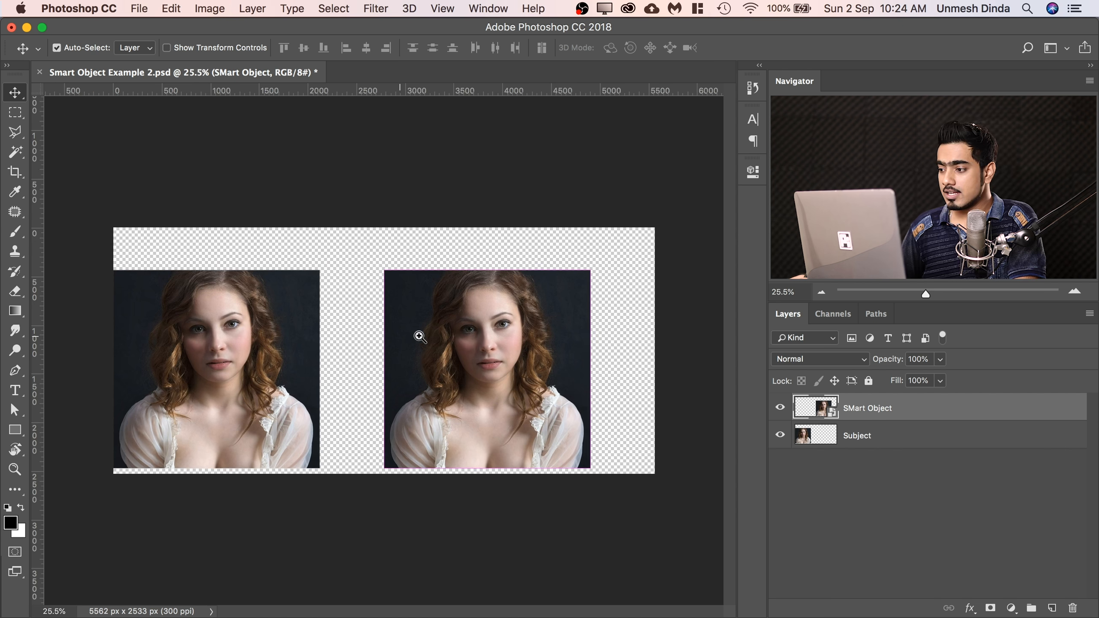
shift+click(917, 439)
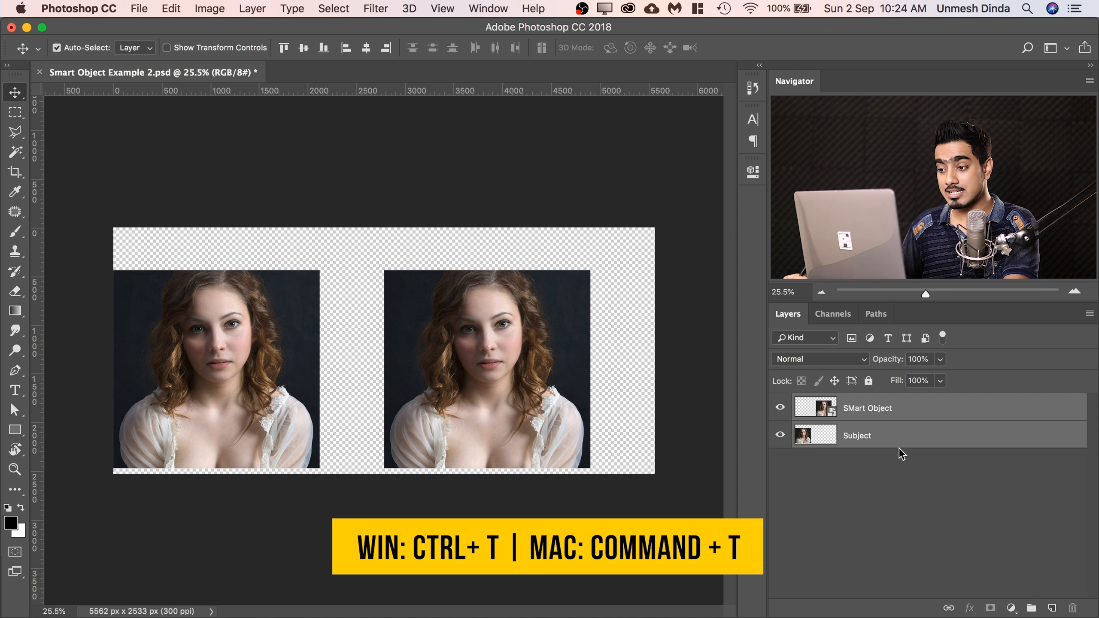
key(super+t)
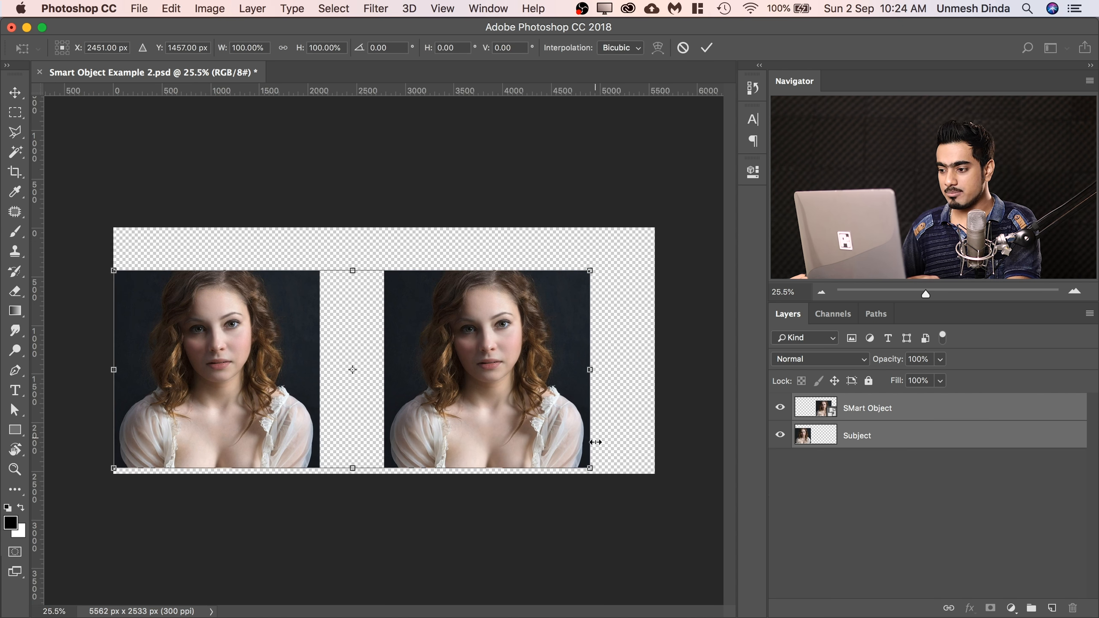
drag(591, 468, 383, 337)
key(Return)
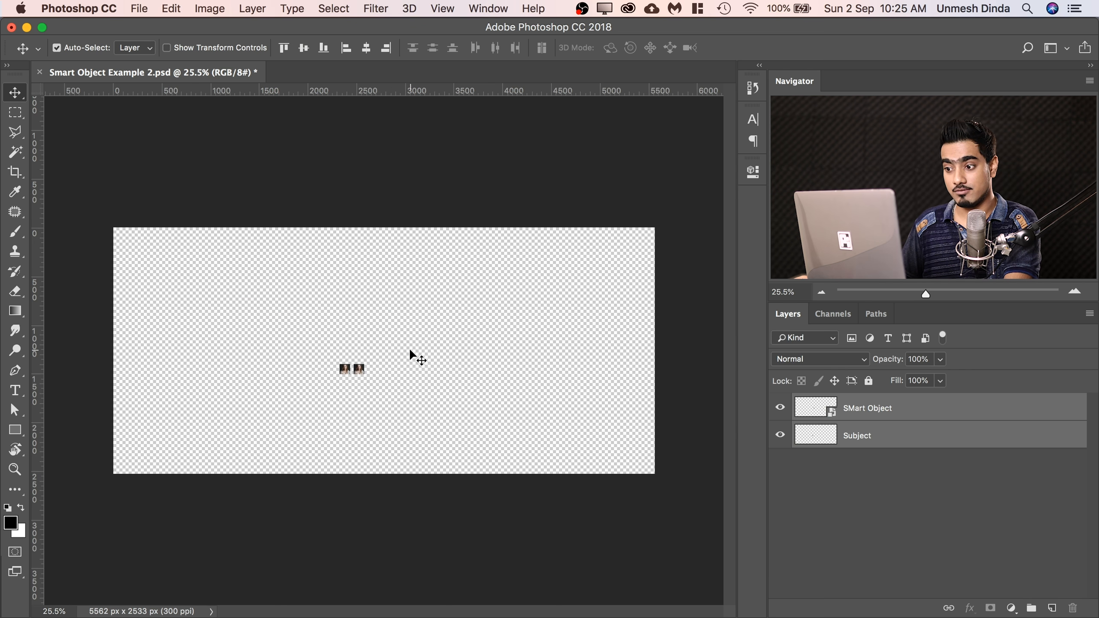
Scale both tiny portraits back up together to about 2174% with Free Transform and position them to nearly fill the canvas.
key(super+t)
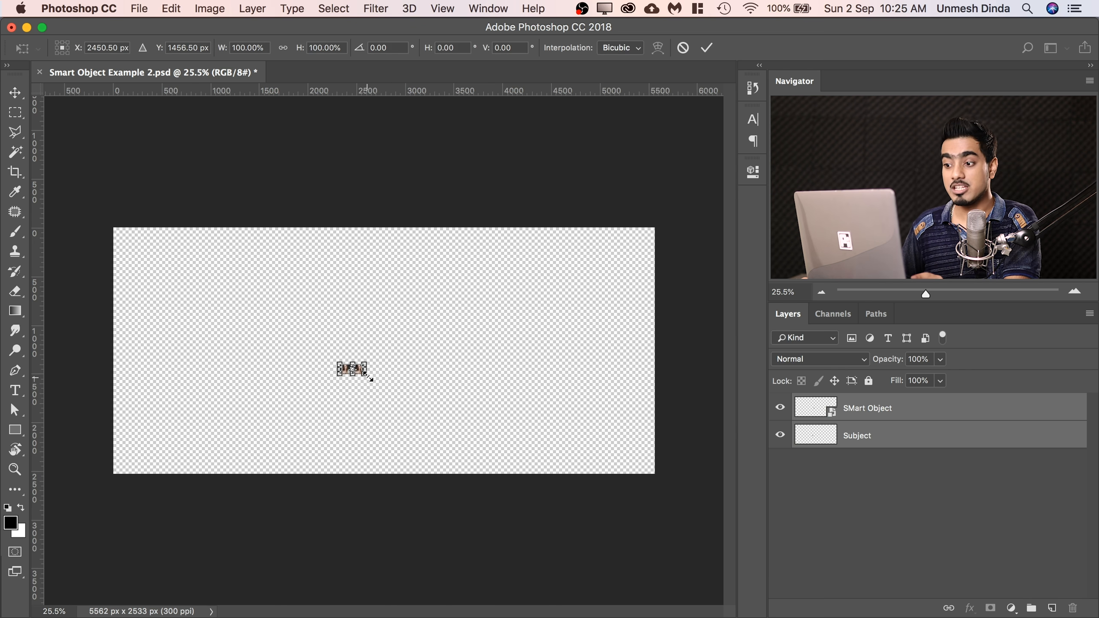
drag(373, 379, 609, 523)
drag(475, 369, 521, 352)
drag(511, 390, 499, 390)
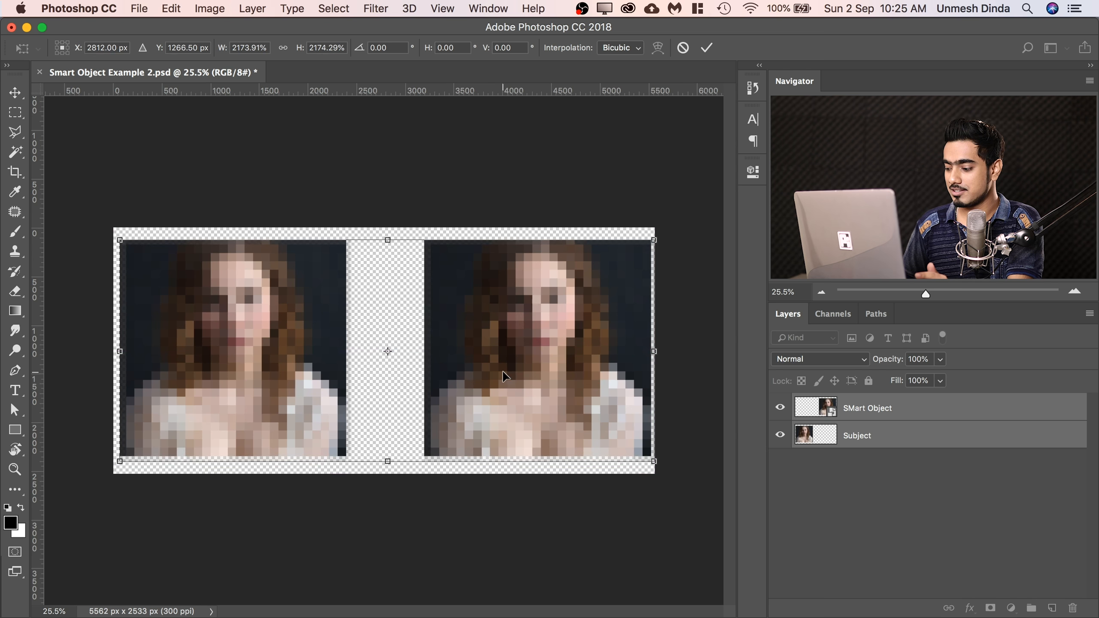
key(Return)
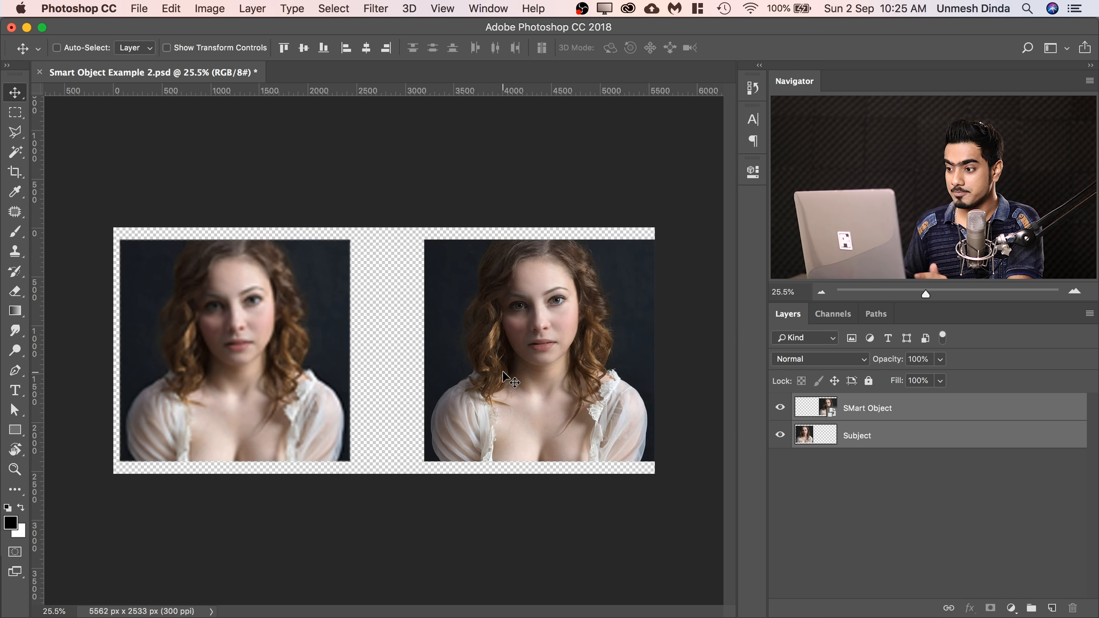
Compare the sharpness of the two enlarged portraits and scale only the SMart Object layer down to about 25% with Free Transform.
drag(232, 341, 331, 351)
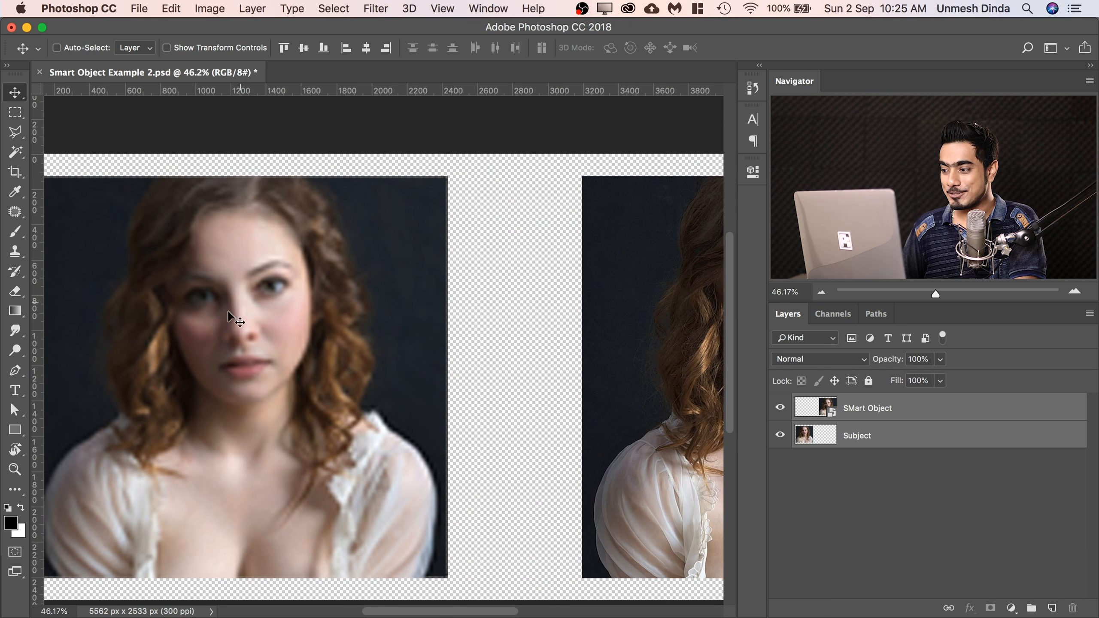
click(783, 436)
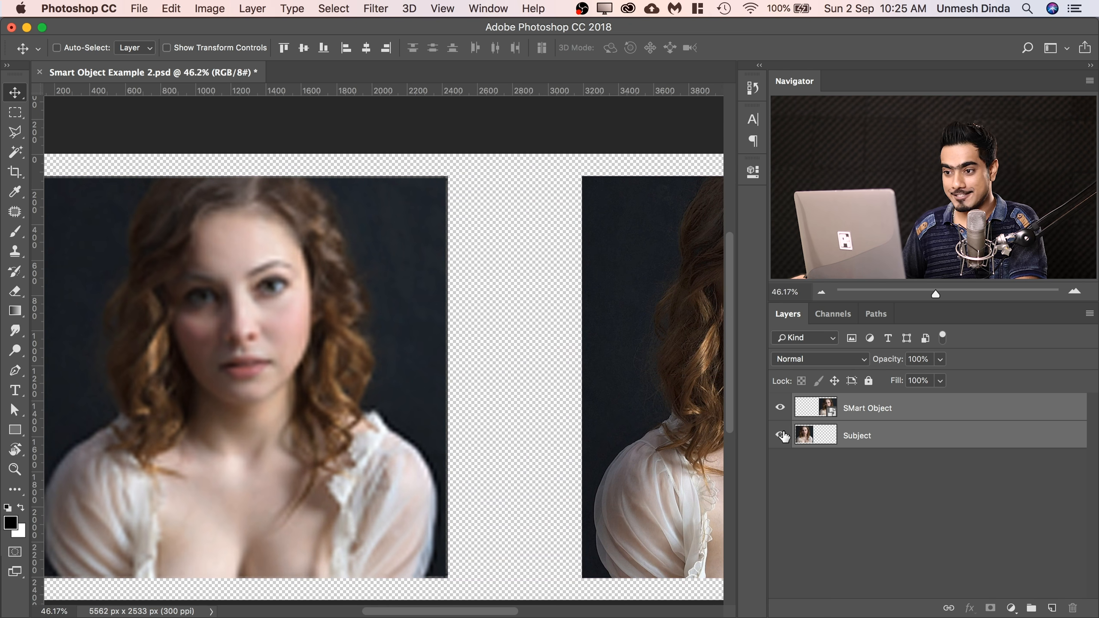
scroll(526, 352, right, 5)
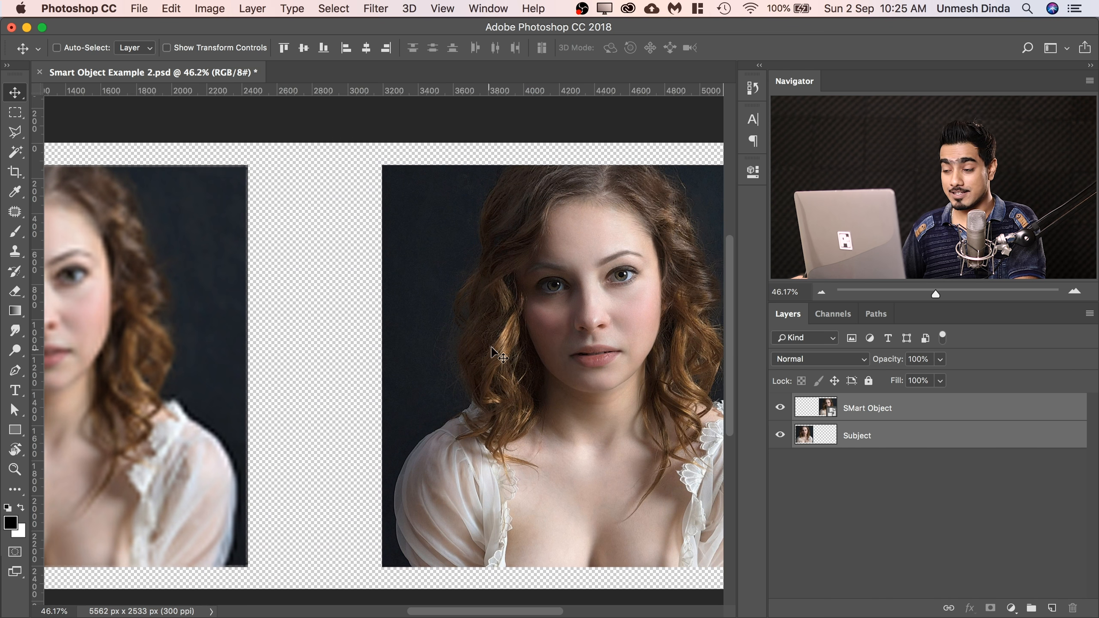
drag(554, 314, 623, 313)
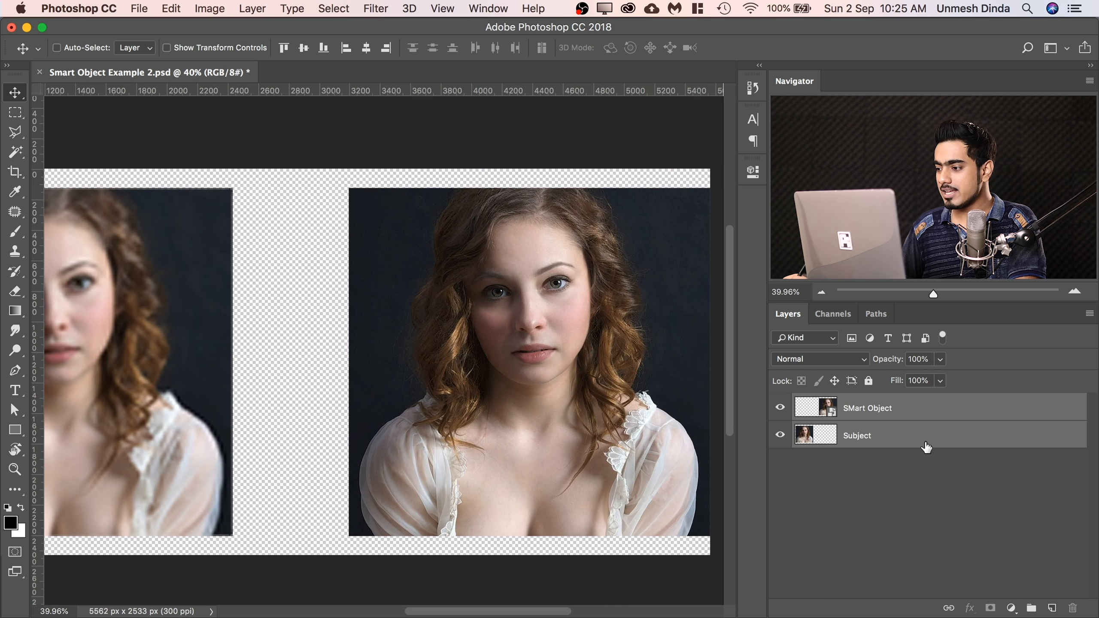
click(925, 411)
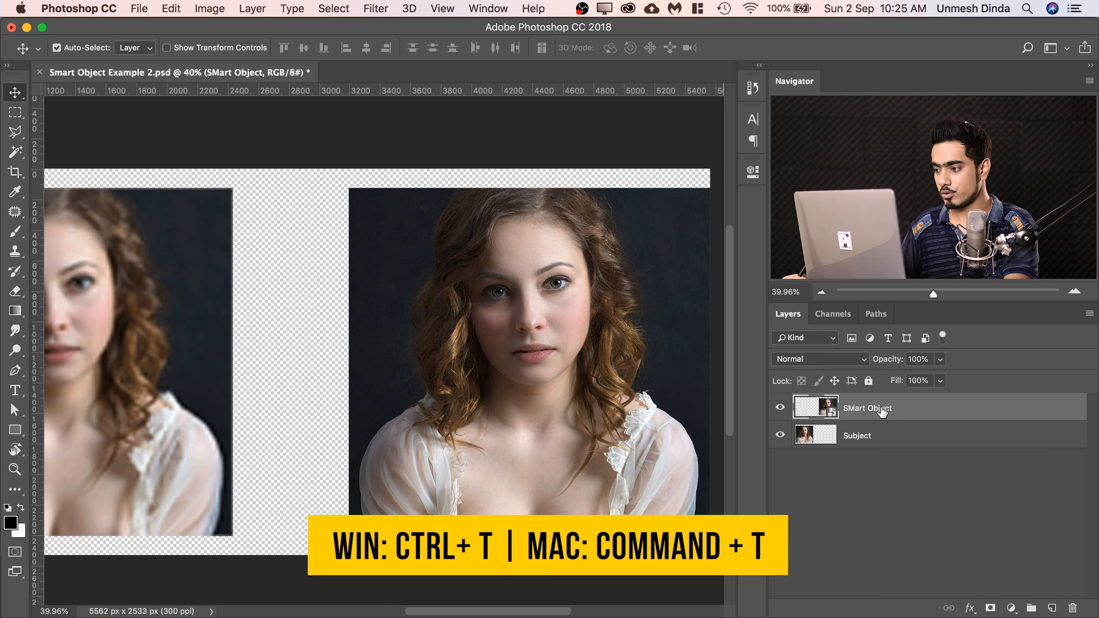
key(super+t)
drag(710, 191, 580, 281)
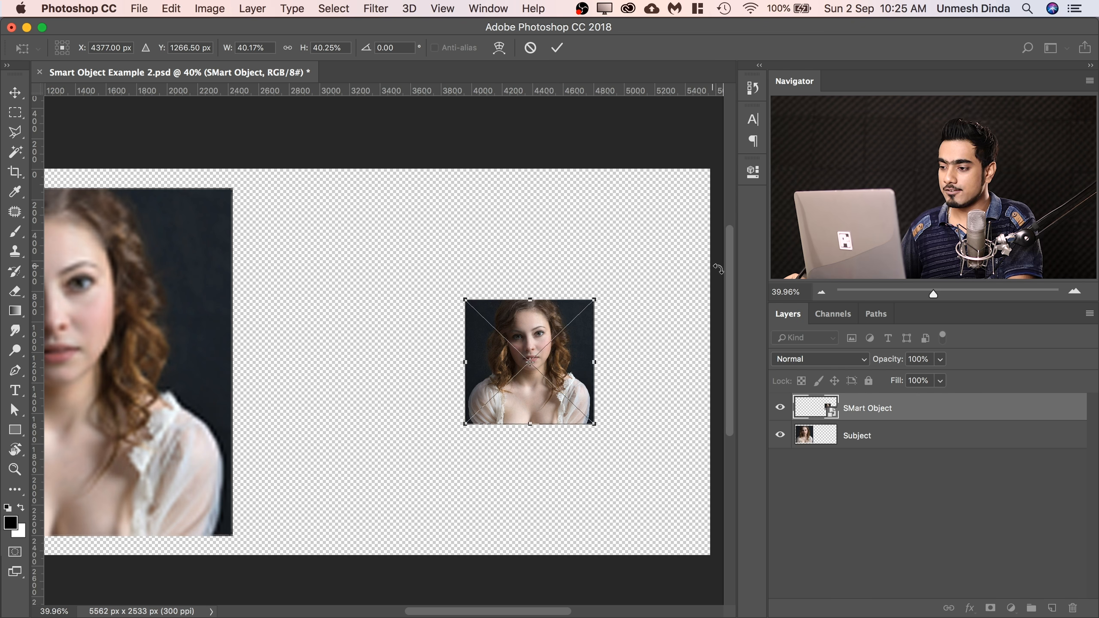
drag(595, 301, 547, 345)
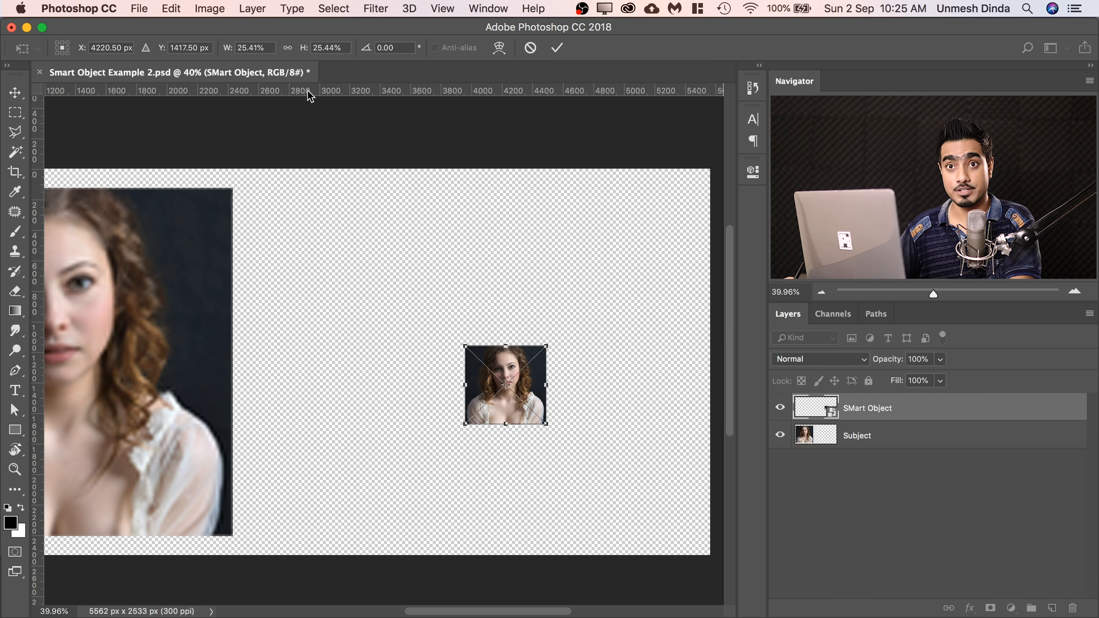
Enlarge the SMart Object layer to about 162% so it covers the canvas area beside the raster portrait.
drag(592, 314, 715, 182)
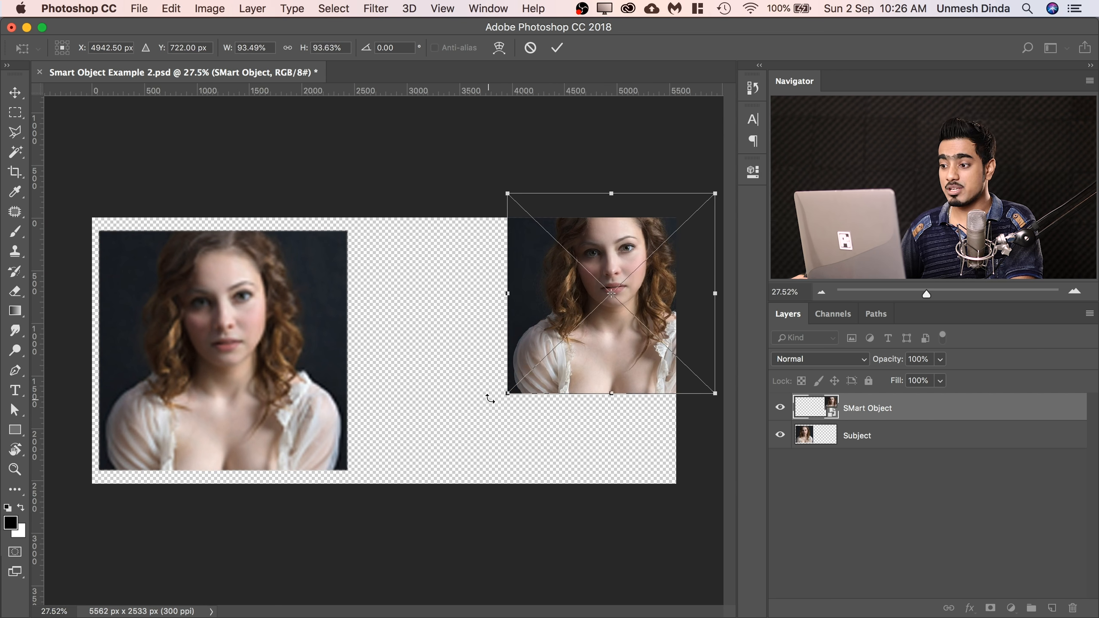
drag(504, 393, 353, 540)
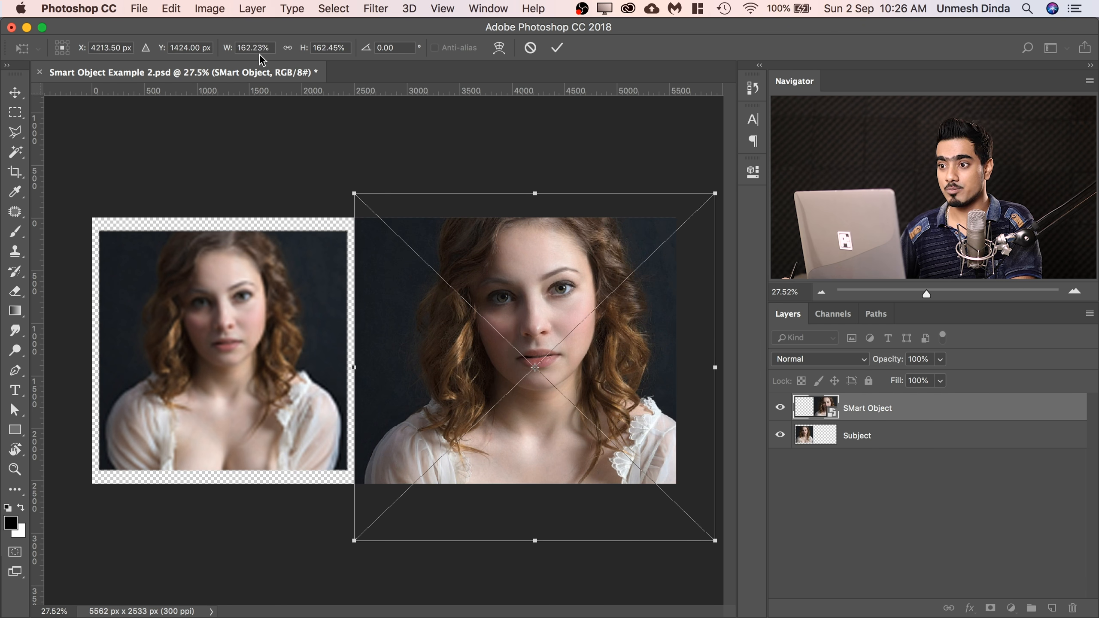
key(Return)
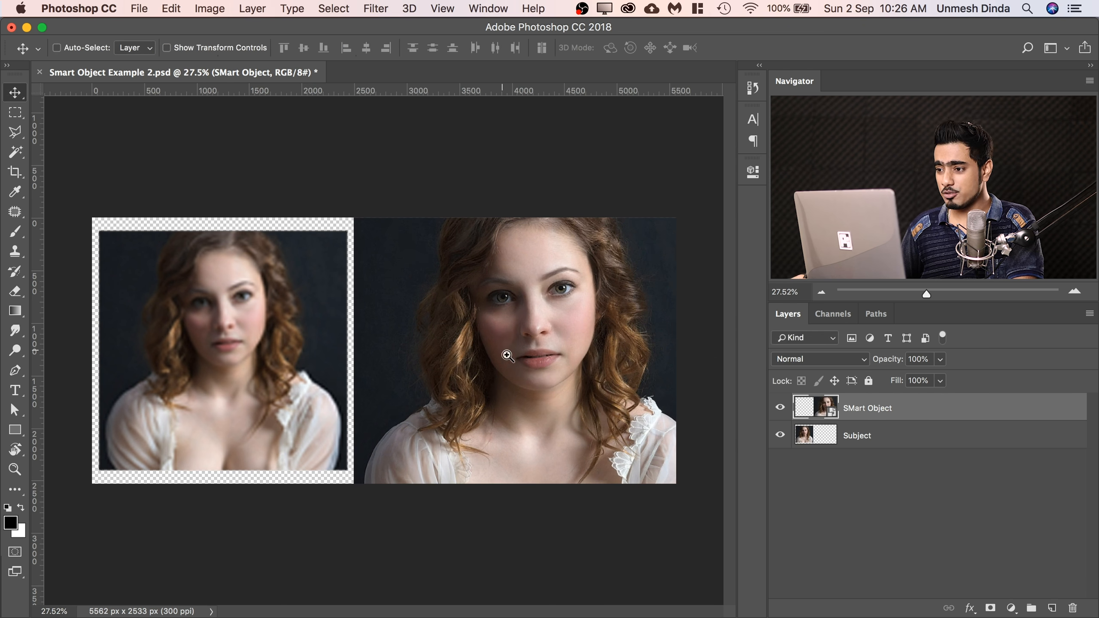
Enlarge the SMart Object layer to about 534% with Free Transform and examine the hair and skin detail up close.
scroll(491, 342, down, 3)
key(super+t)
drag(556, 269, 771, 50)
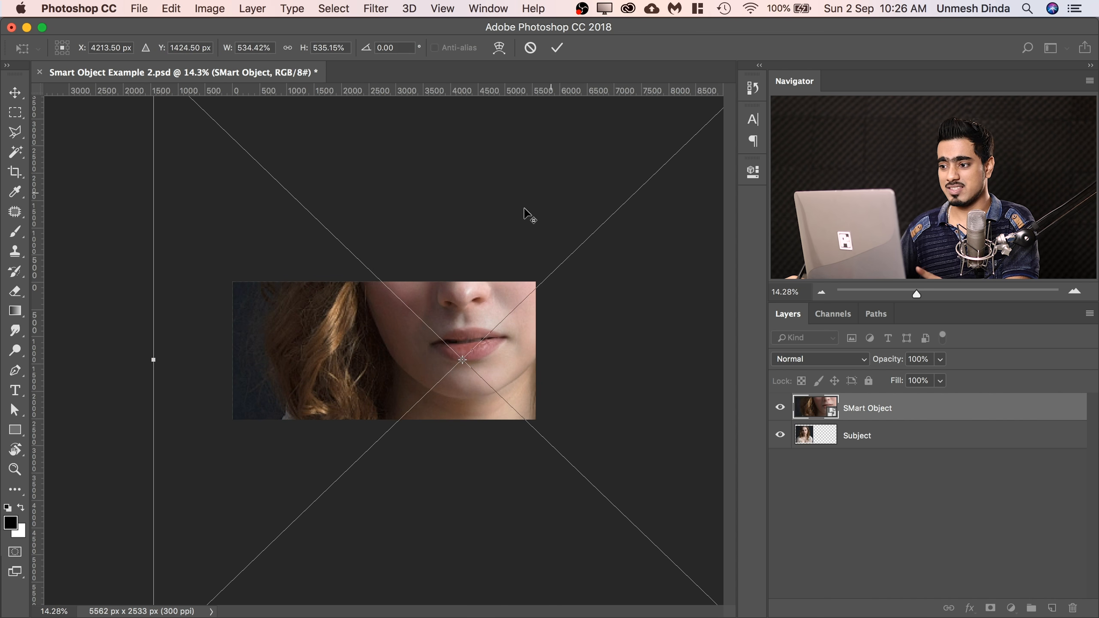
key(Return)
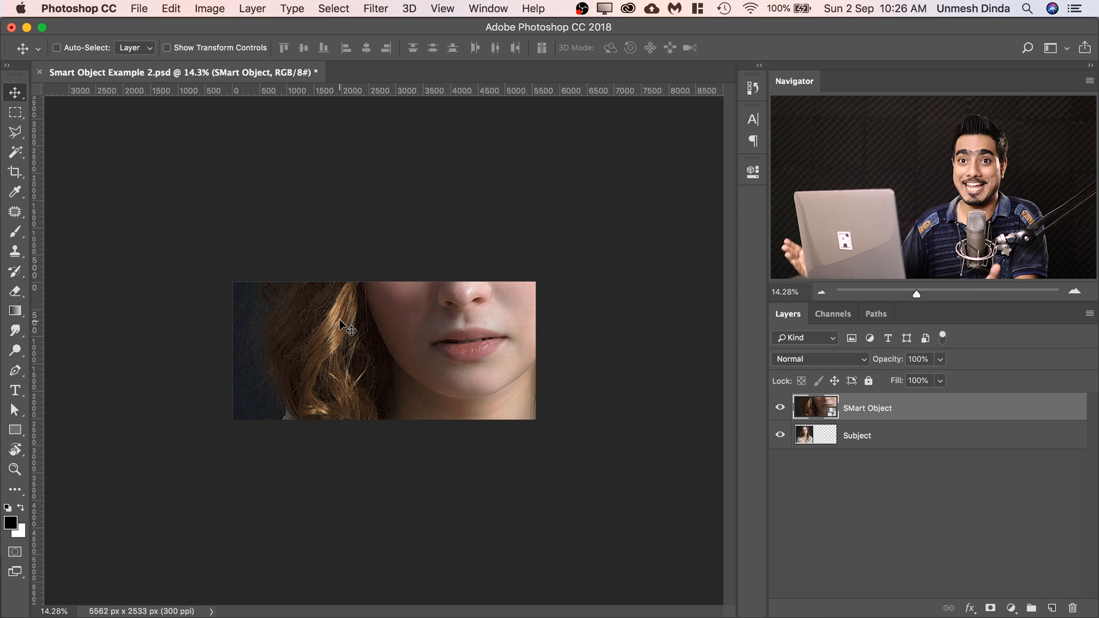
scroll(392, 302, up, 5)
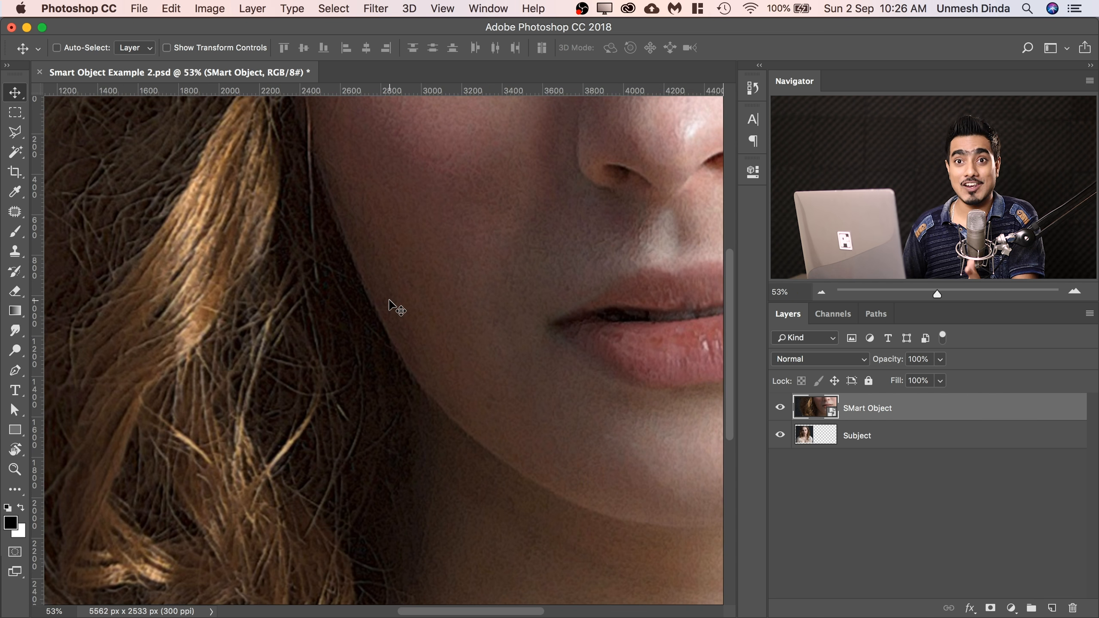
scroll(380, 292, down, 5)
key(super+t)
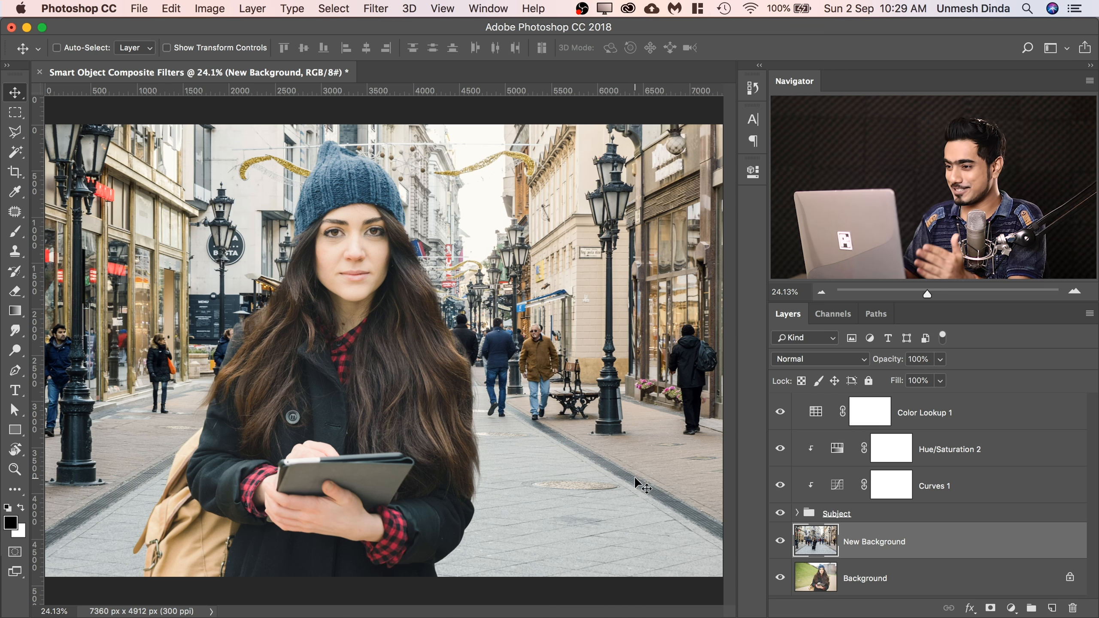
Toggle the visibility of the Background layer, the New Background layer and the Subject group to review the street composite's structure.
alt+click(779, 579)
alt+click(779, 579)
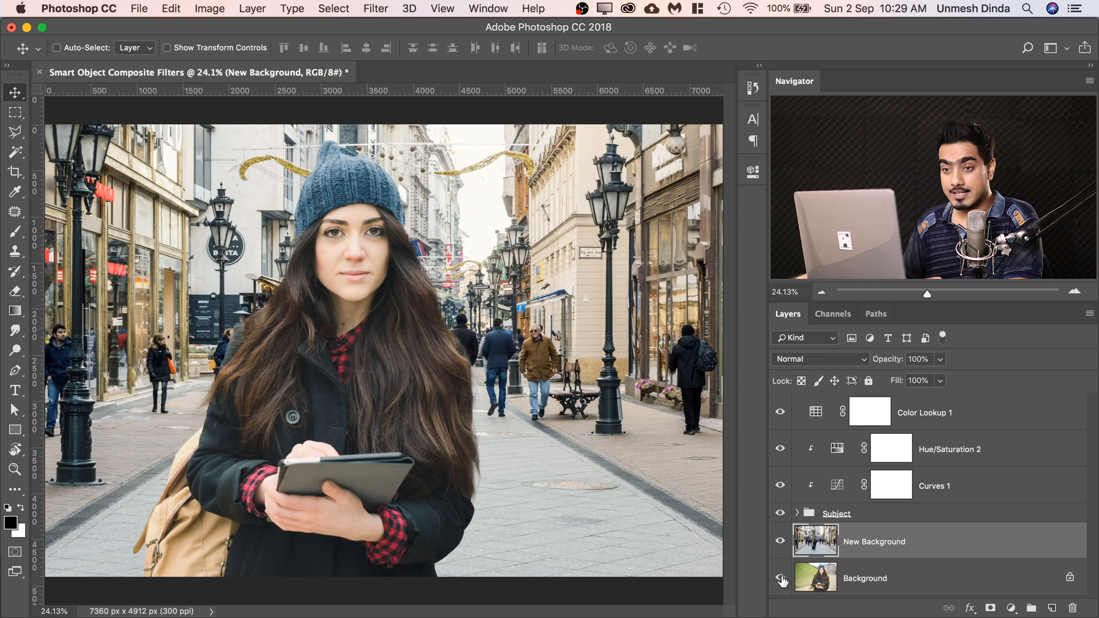
click(781, 544)
click(779, 543)
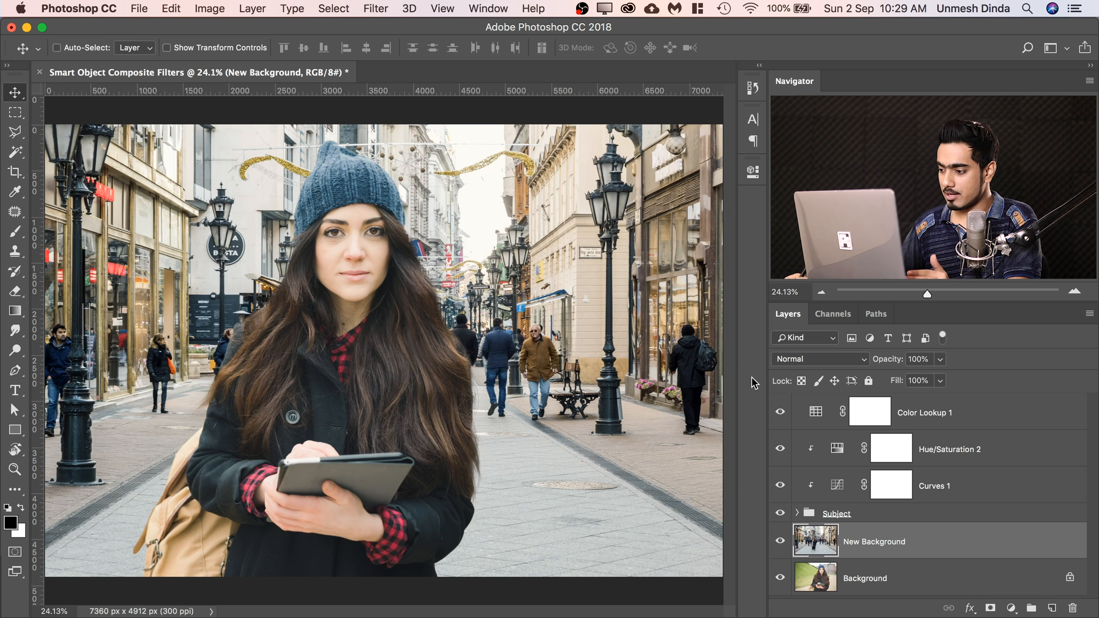
click(780, 514)
click(780, 516)
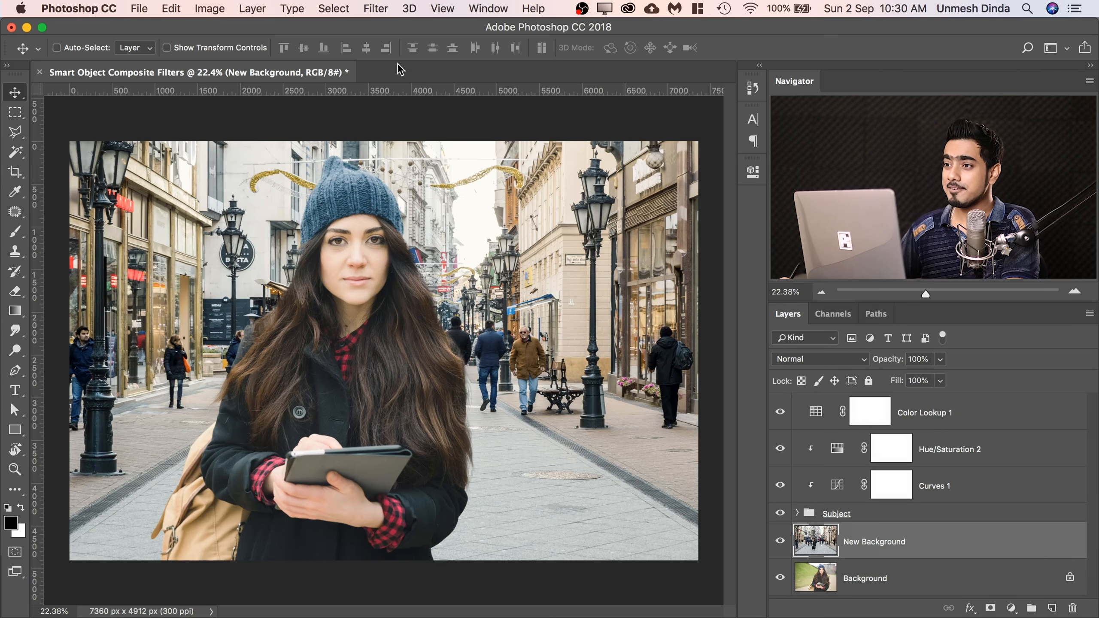
Start a Tilt-Shift blur on the New Background layer, moving its pin below the image and its upper transition line about two-thirds down the picture.
click(375, 9)
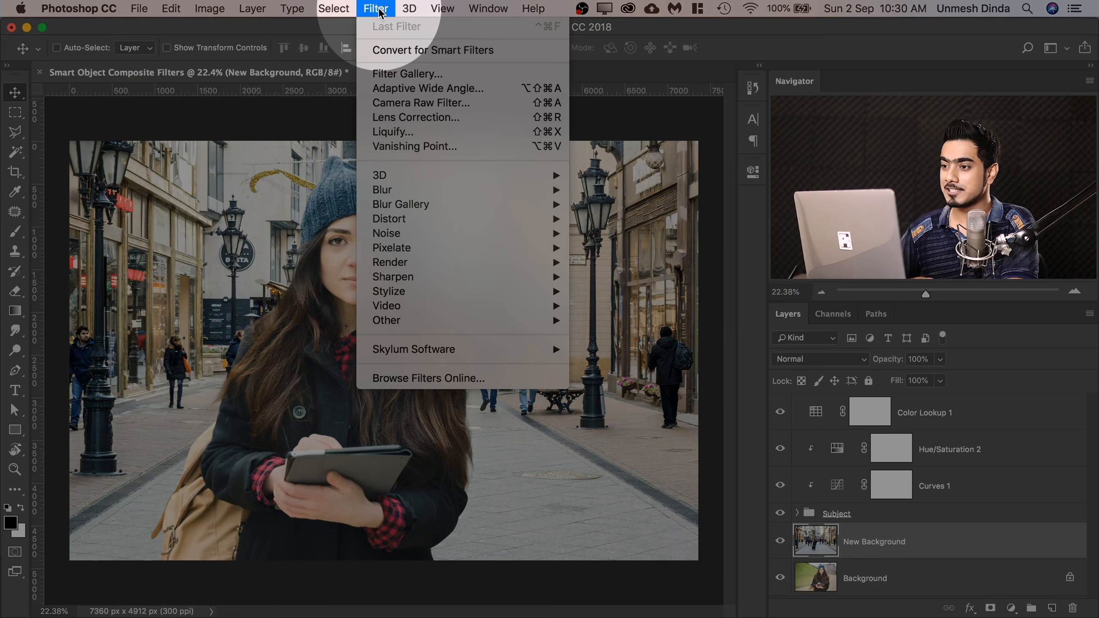
mouse_move(466, 204)
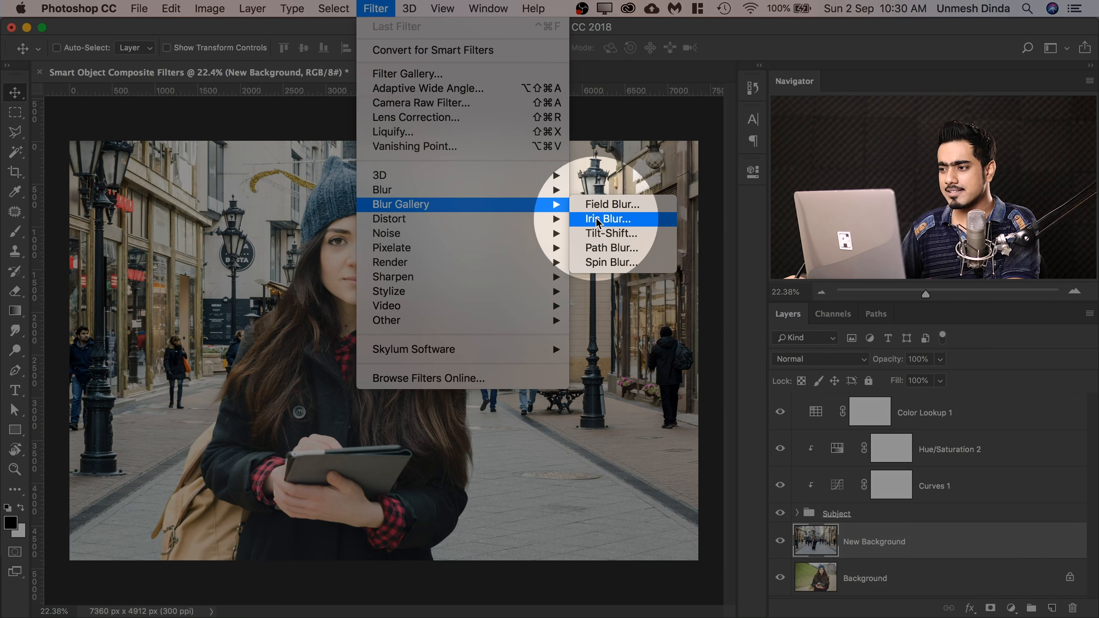
click(607, 234)
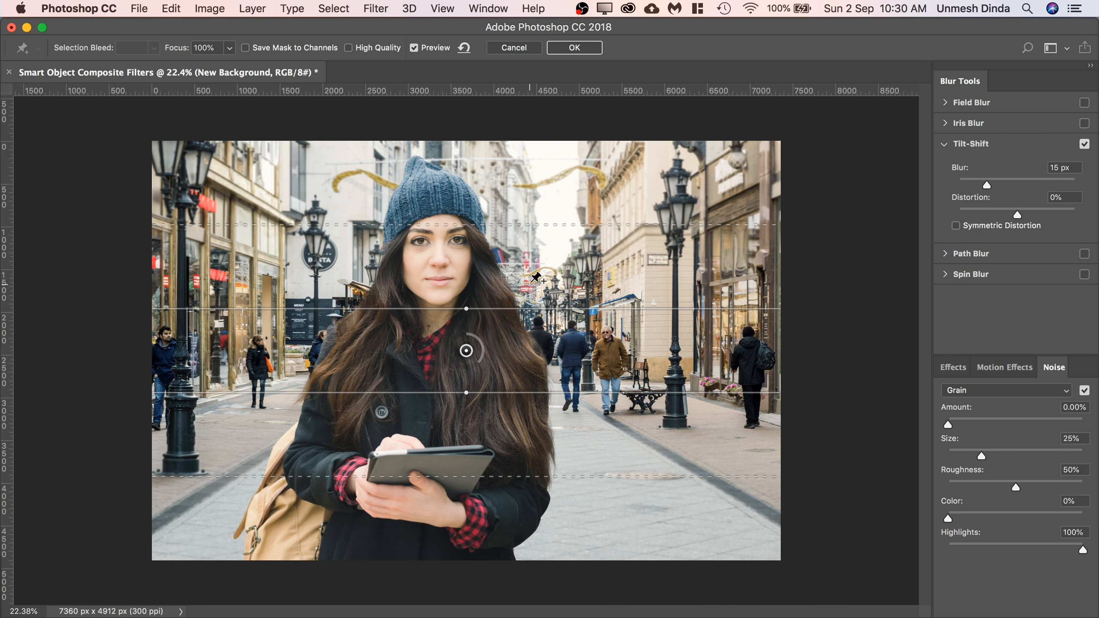
drag(589, 291, 505, 293)
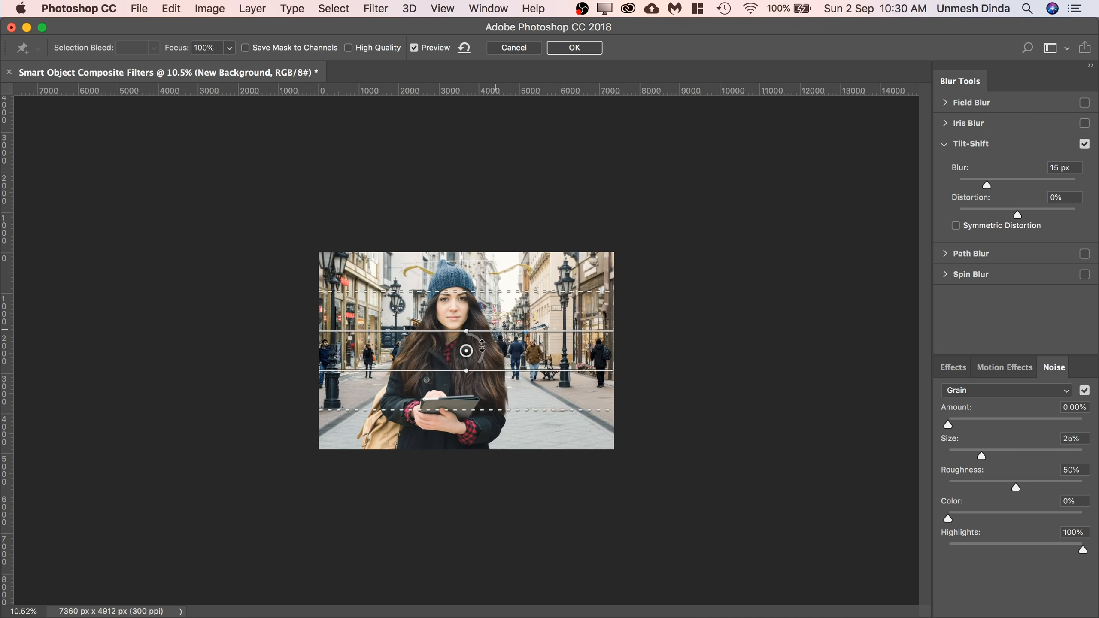
drag(467, 362, 463, 527)
drag(463, 468, 465, 425)
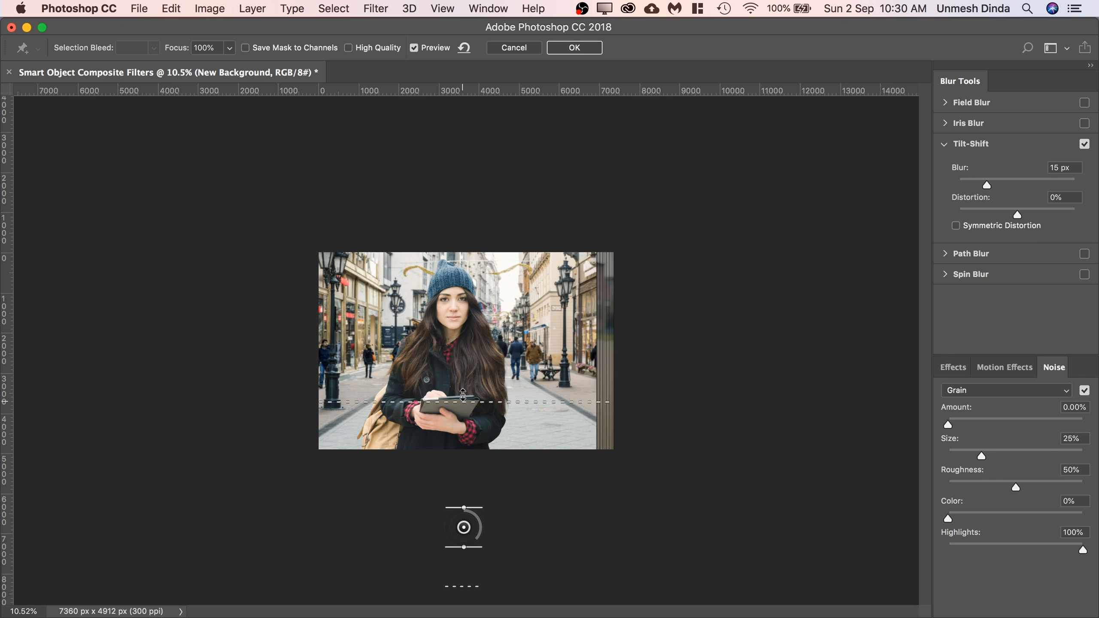
drag(465, 381, 463, 377)
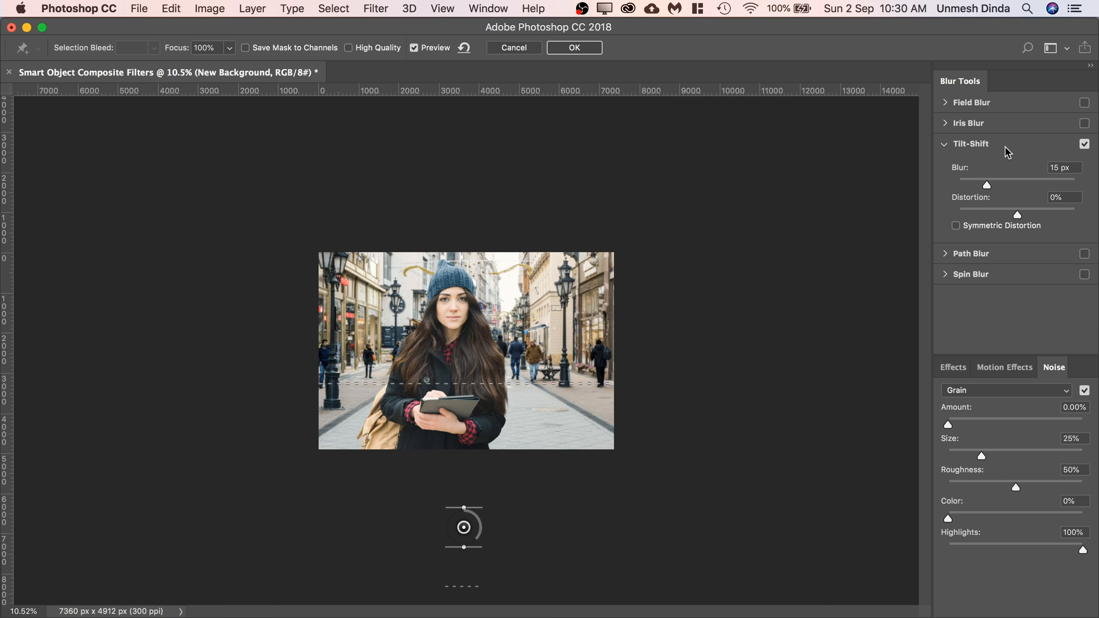
Try stronger tilt-shift blur amounts and set the blur to 50 px.
drag(1008, 182, 1021, 184)
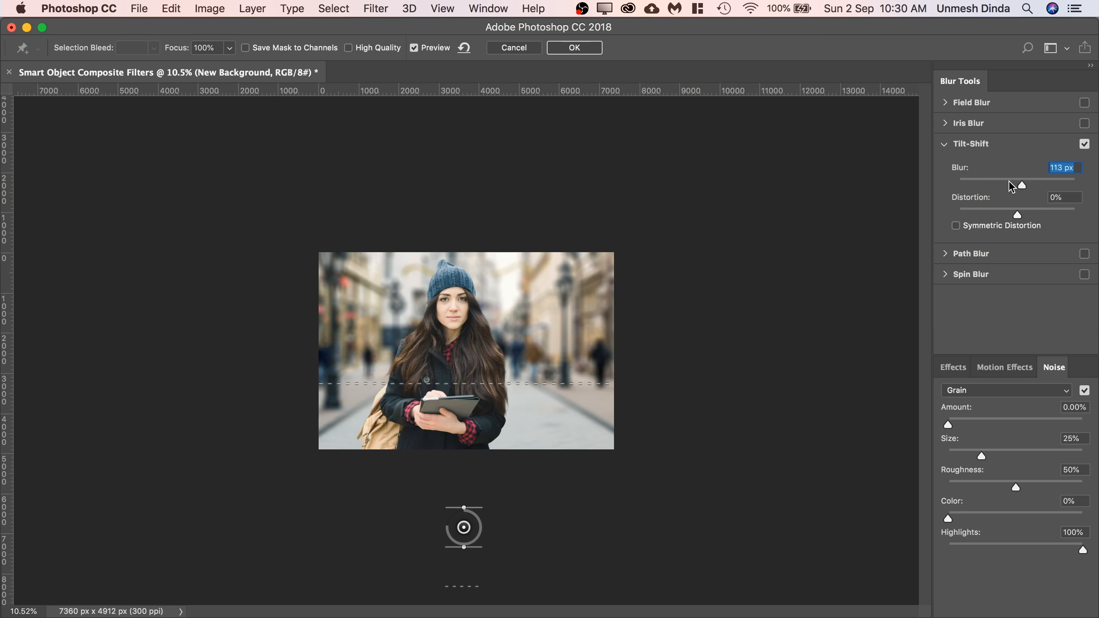
drag(1018, 182, 1018, 182)
click(500, 297)
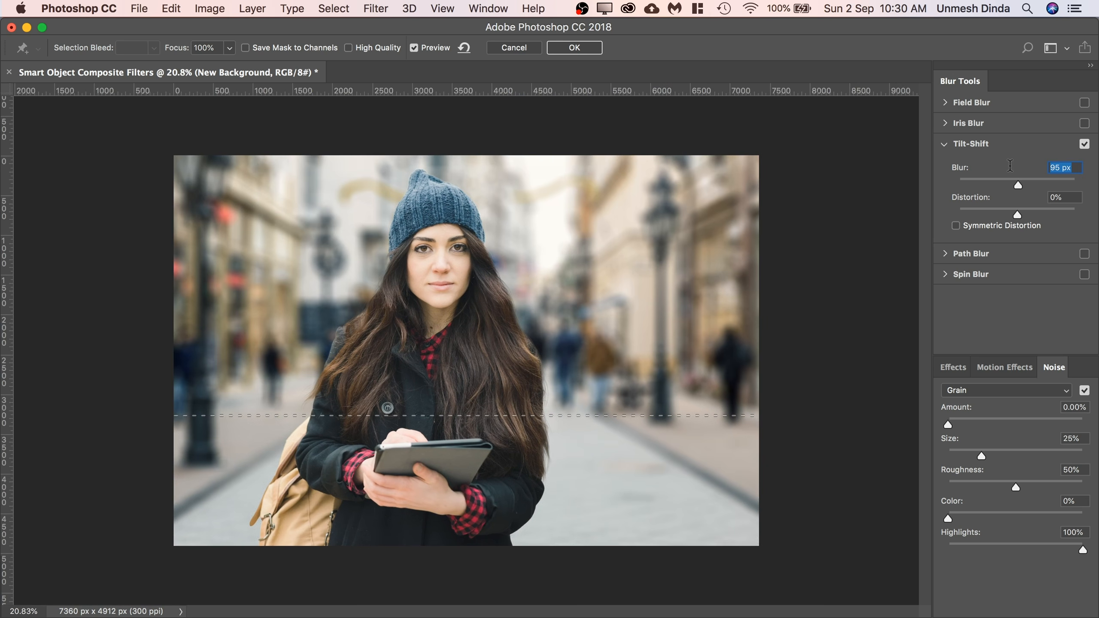
text(50)
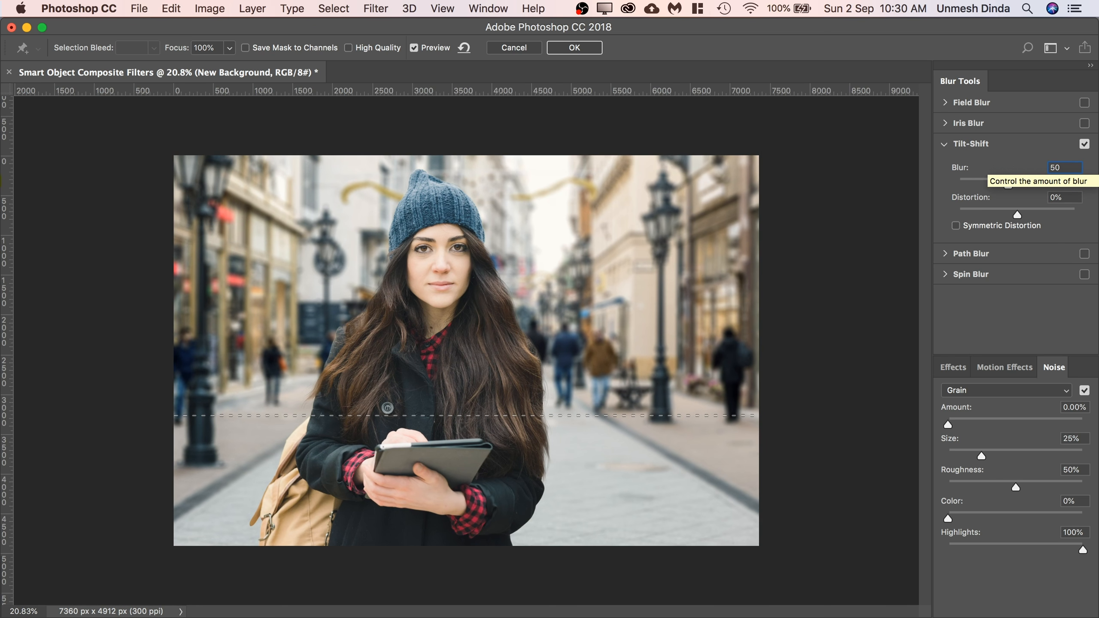
Add a second tilt-shift pin beyond the image's left edge with a vertical band, its transition reaching about a quarter into the picture.
drag(597, 284, 561, 285)
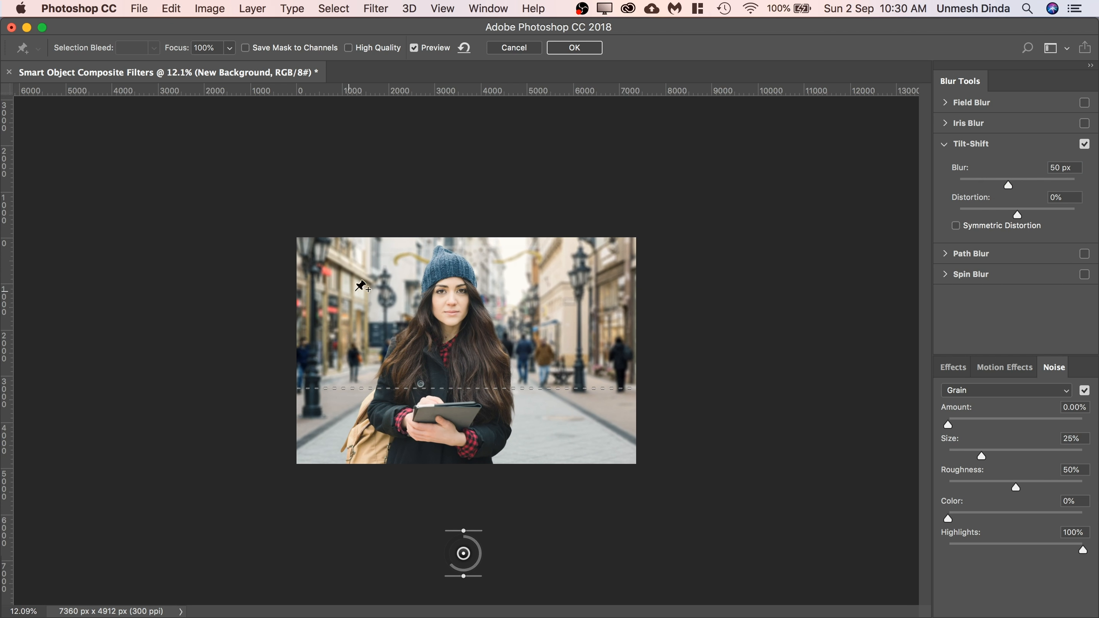
click(321, 310)
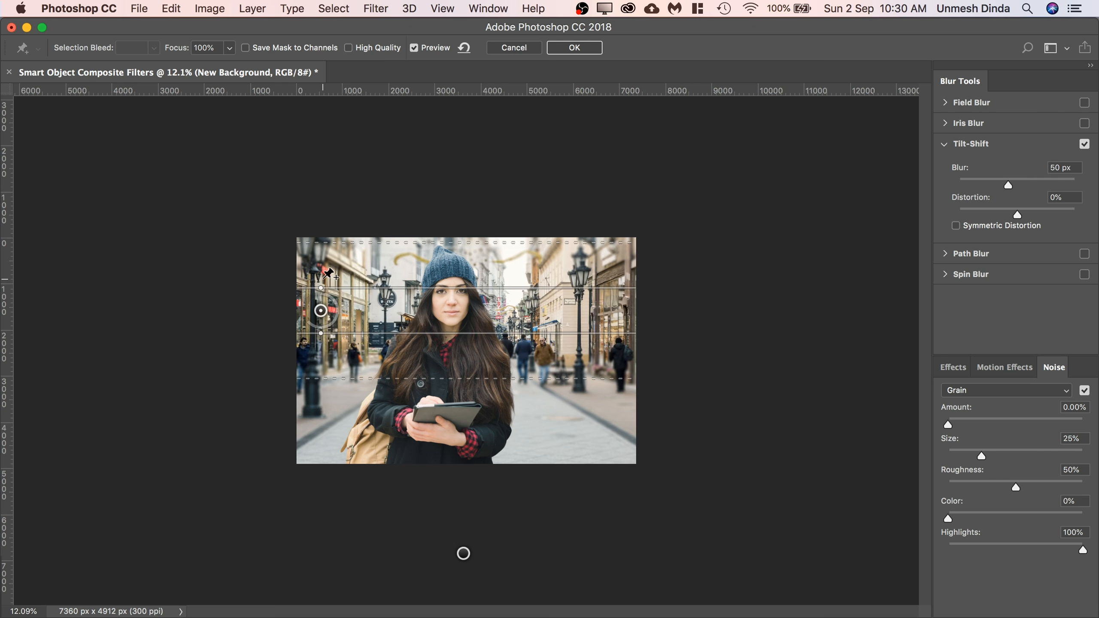
drag(321, 288, 183, 318)
drag(251, 316, 376, 314)
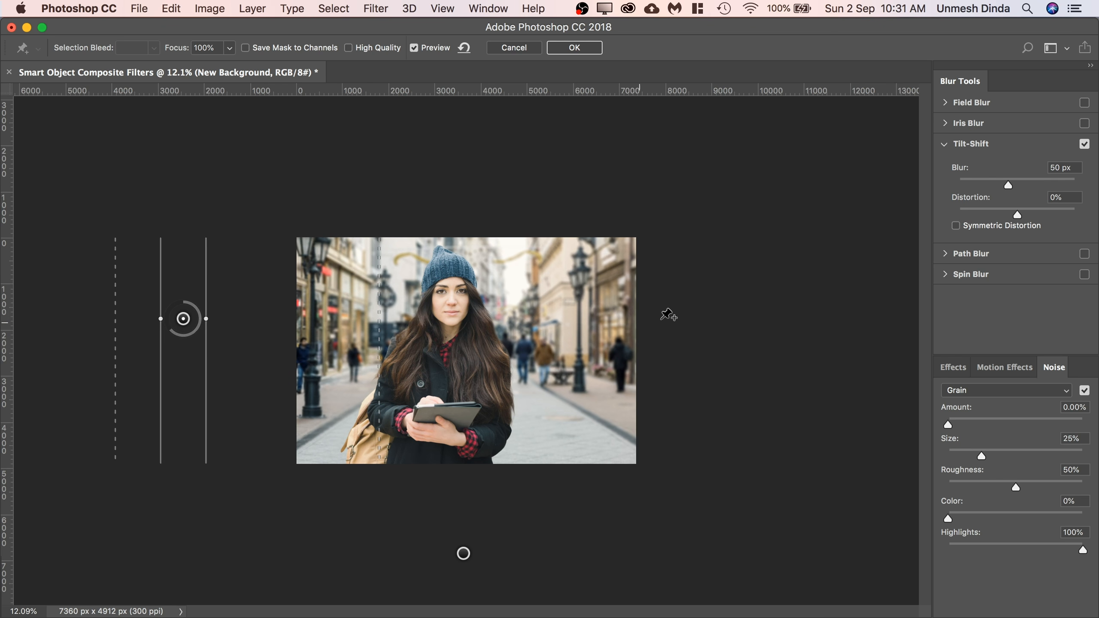
Add a third, vertical tilt-shift pin beyond the image's right edge, its transition reaching about a quarter into the picture, and apply the blur.
click(621, 343)
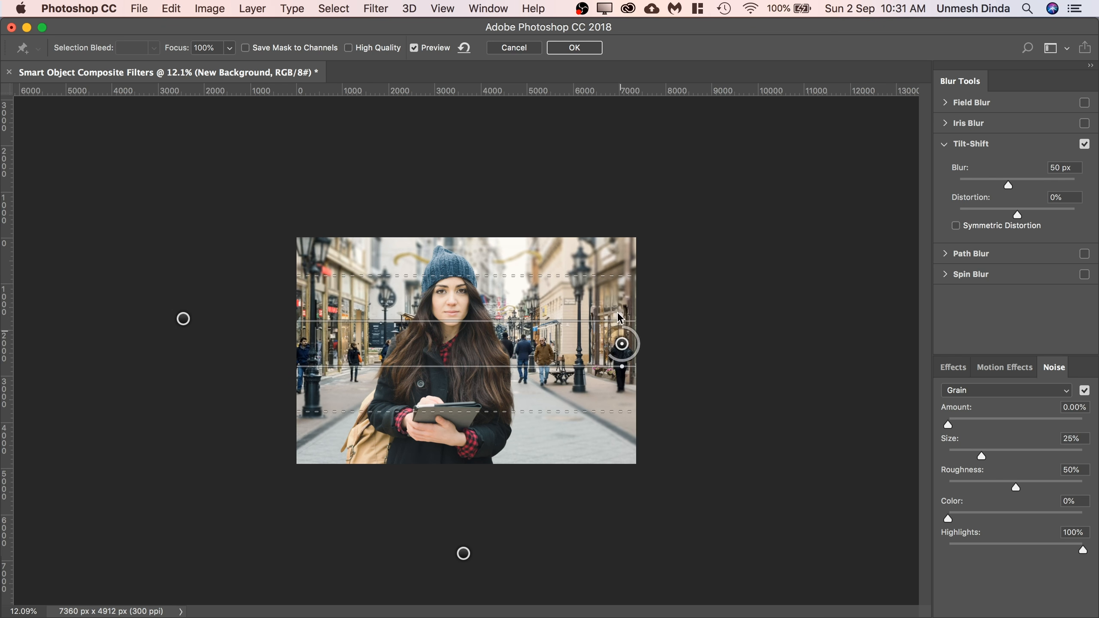
drag(621, 316, 729, 345)
drag(659, 340, 633, 340)
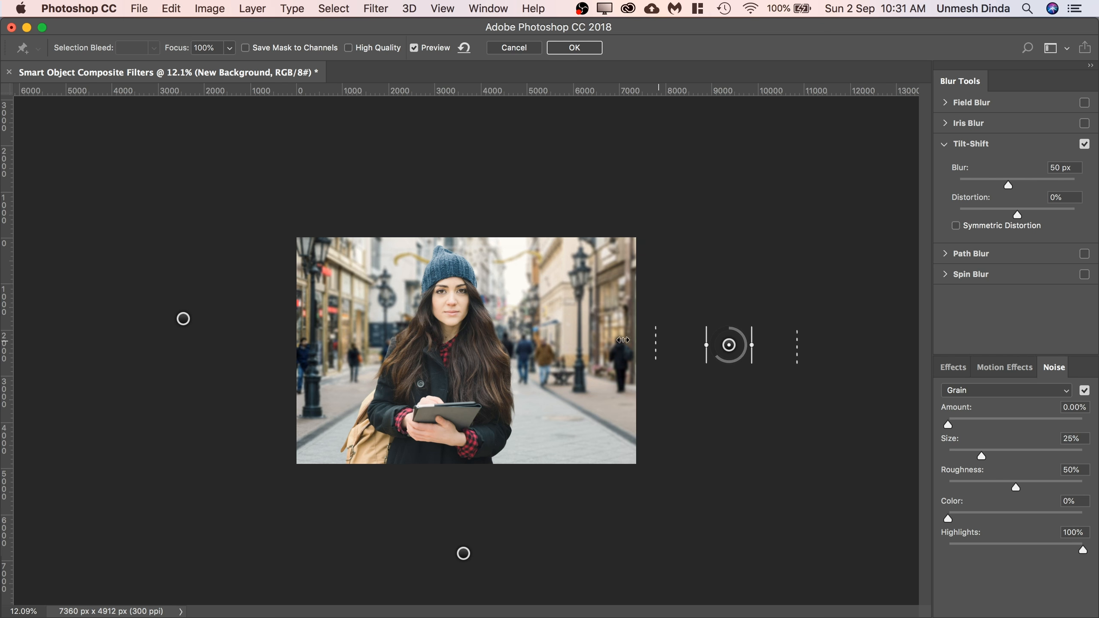
drag(551, 340, 552, 340)
drag(486, 294, 525, 289)
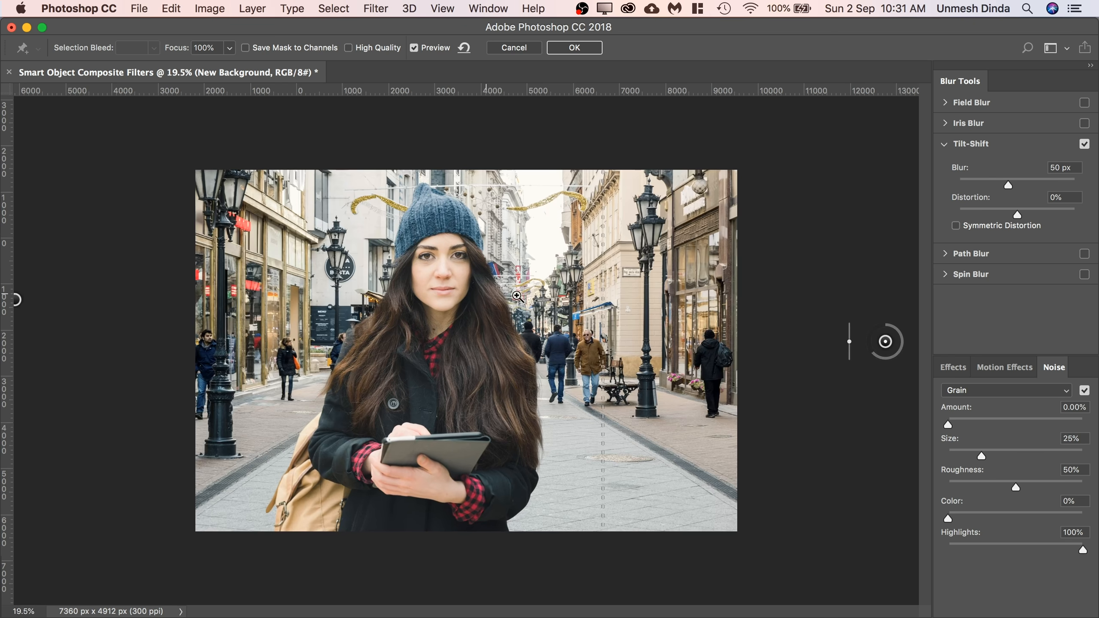
click(575, 48)
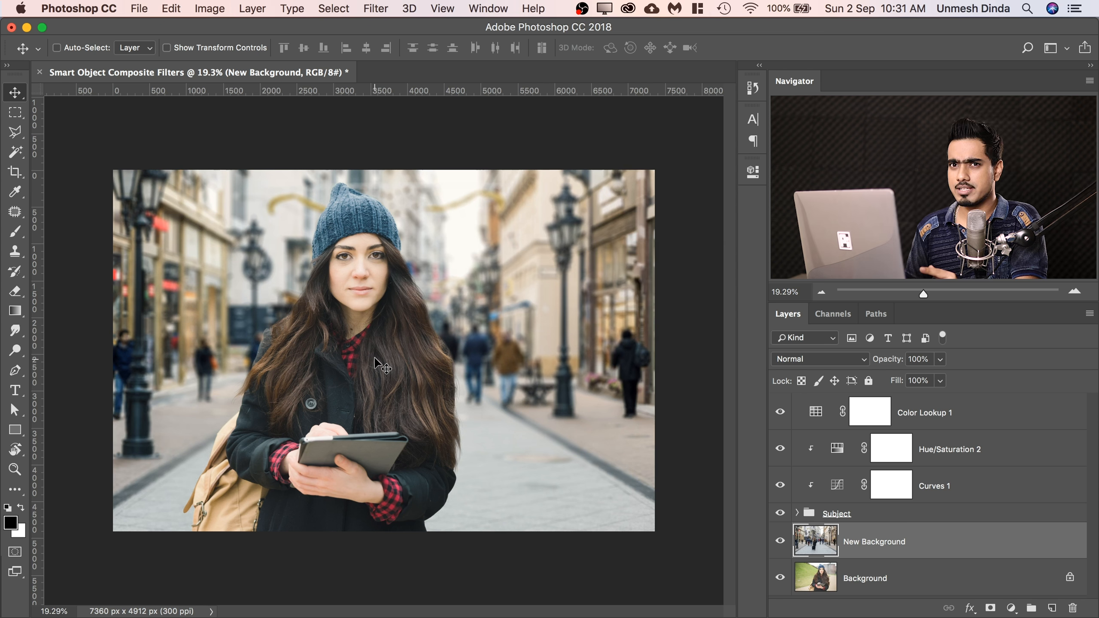
Convert the unblurred New Background layer to a smart object for Smart Filters.
key(super+space)
click(368, 297)
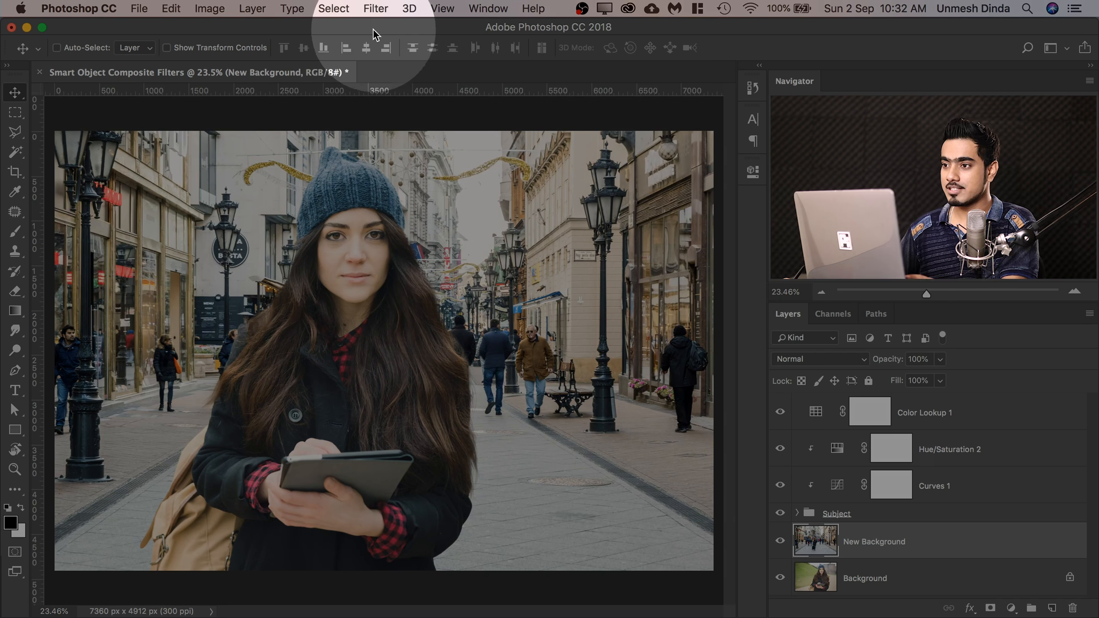
click(376, 9)
click(416, 45)
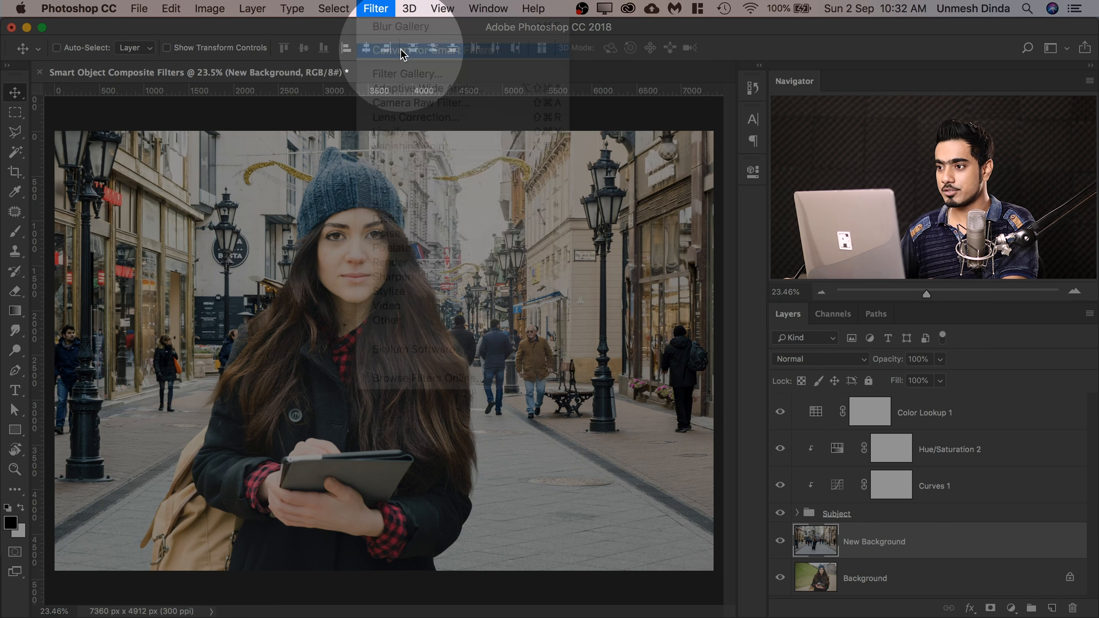
click(666, 247)
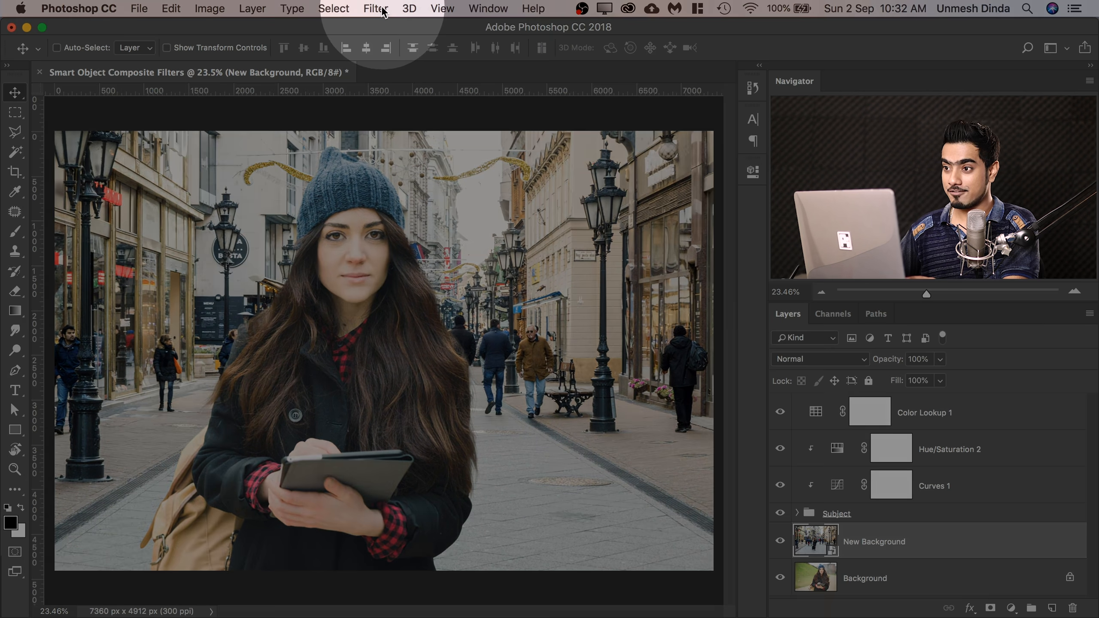
Rerun the last Blur Gallery filter on the New Background smart object, try a blur of about 81 px and return it to 50 px.
click(375, 8)
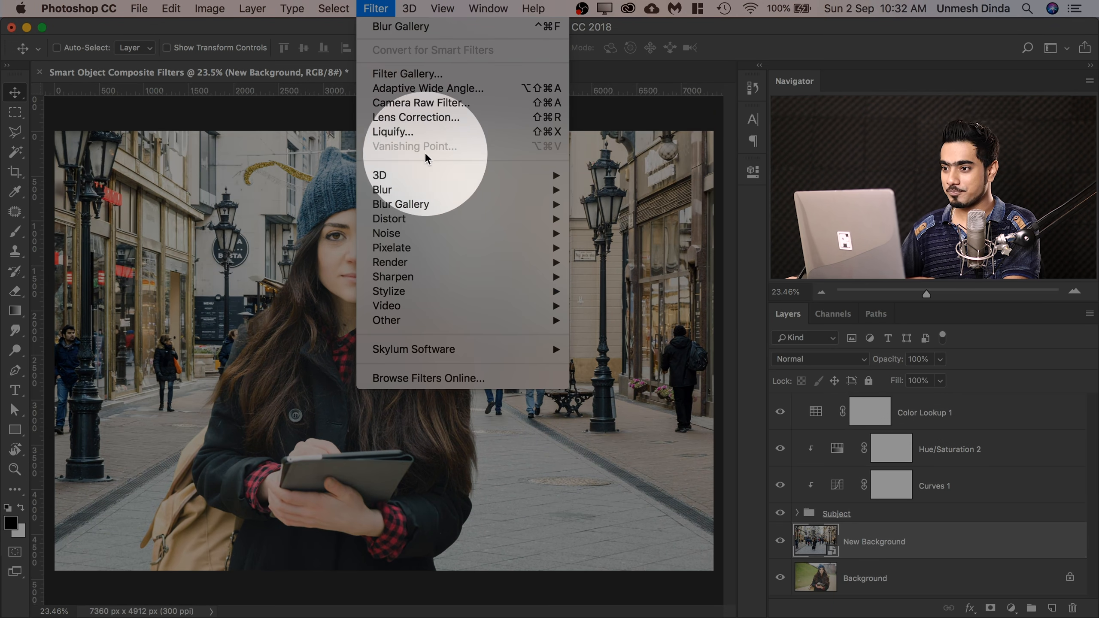
click(403, 28)
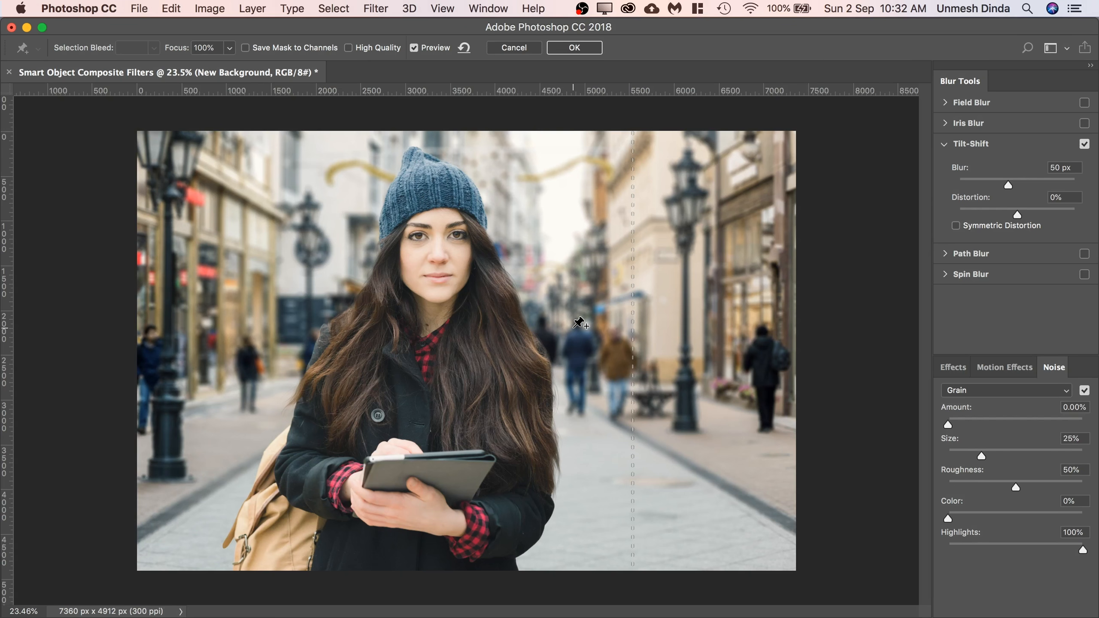
key(super+minus)
key(super+minus)
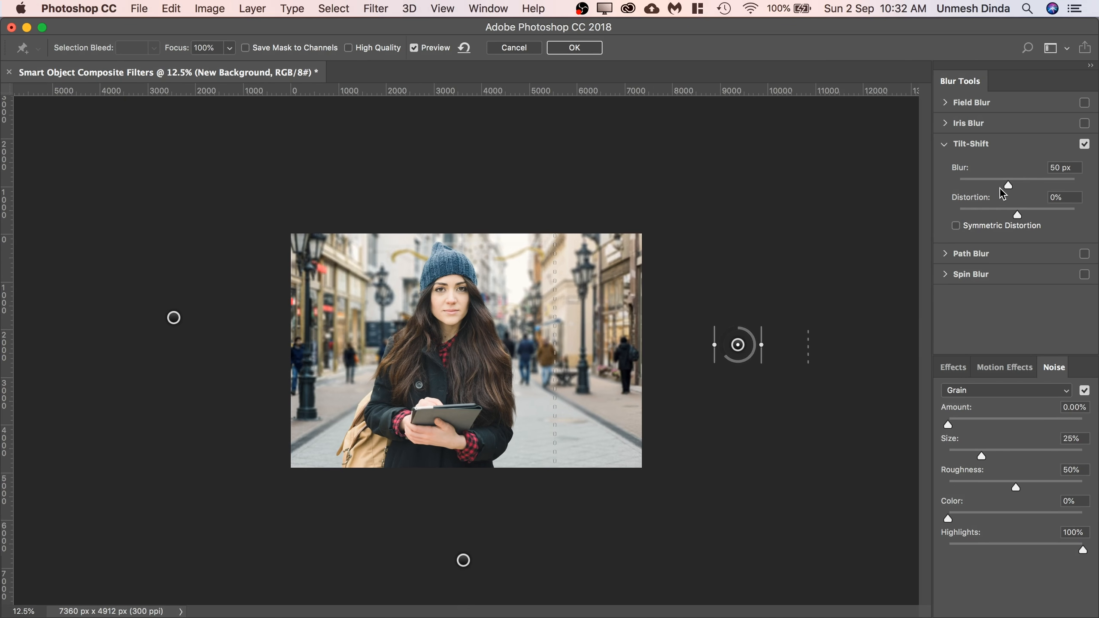
drag(1024, 186, 1014, 186)
click(1078, 167)
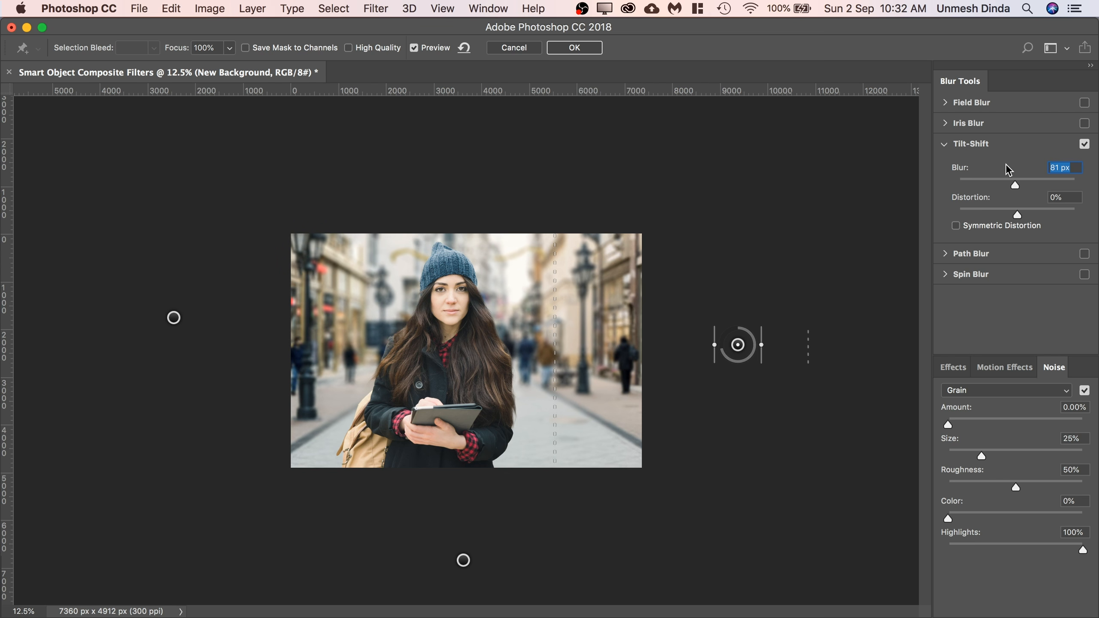
text(50)
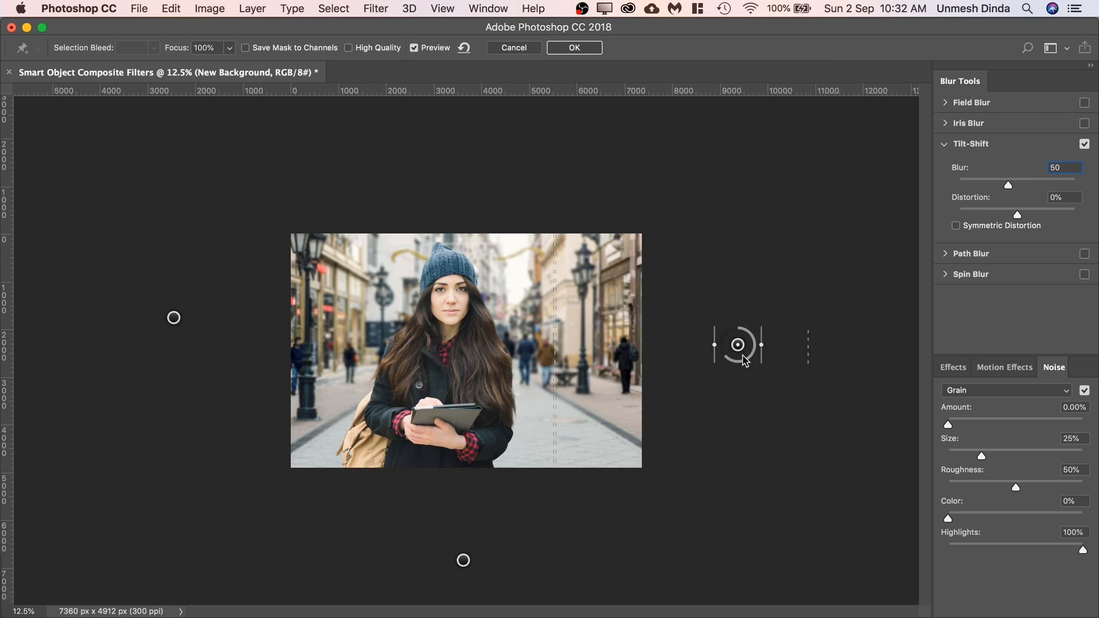
Move the two side tilt-shift pins farther outward from the image.
drag(738, 346, 796, 355)
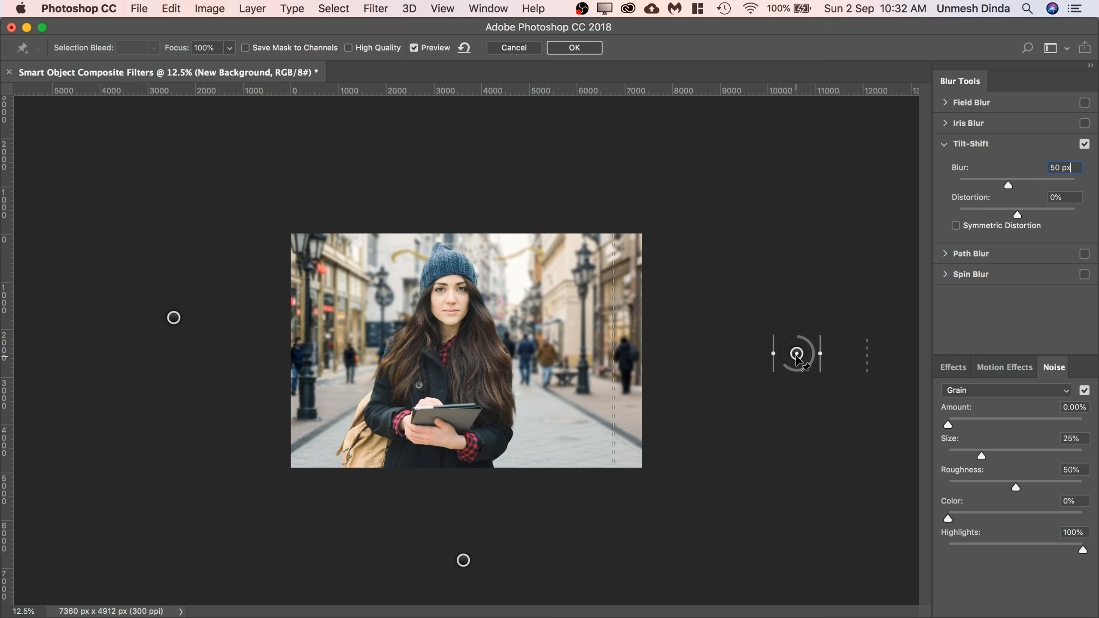
click(173, 318)
drag(173, 319, 116, 329)
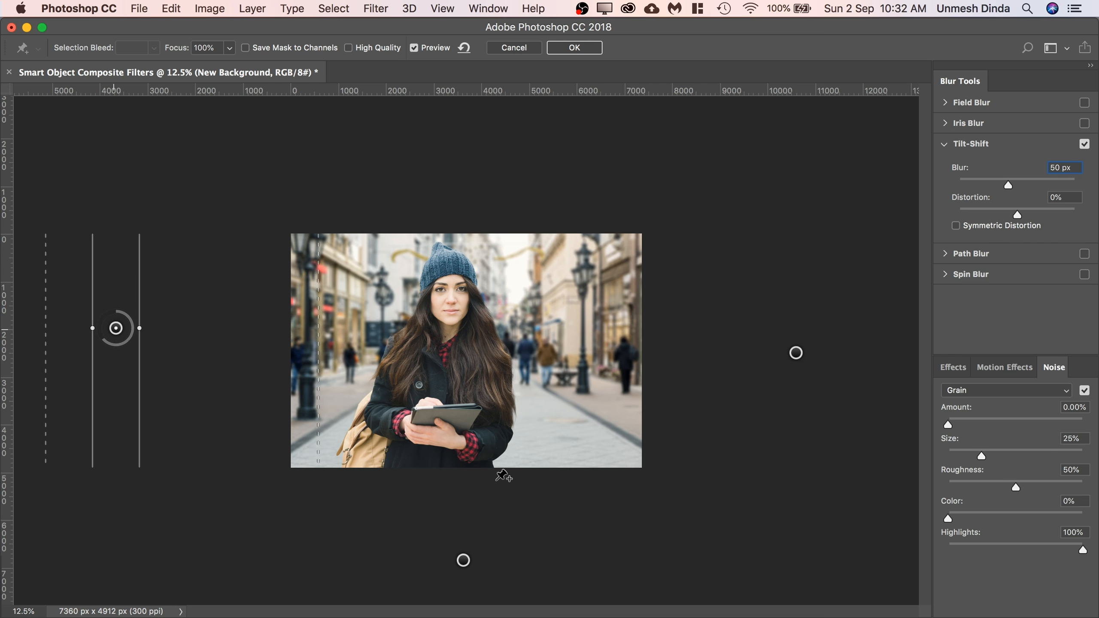
Set the blur of the tilt-shift pin below the image to 60 px and apply the filter.
click(463, 560)
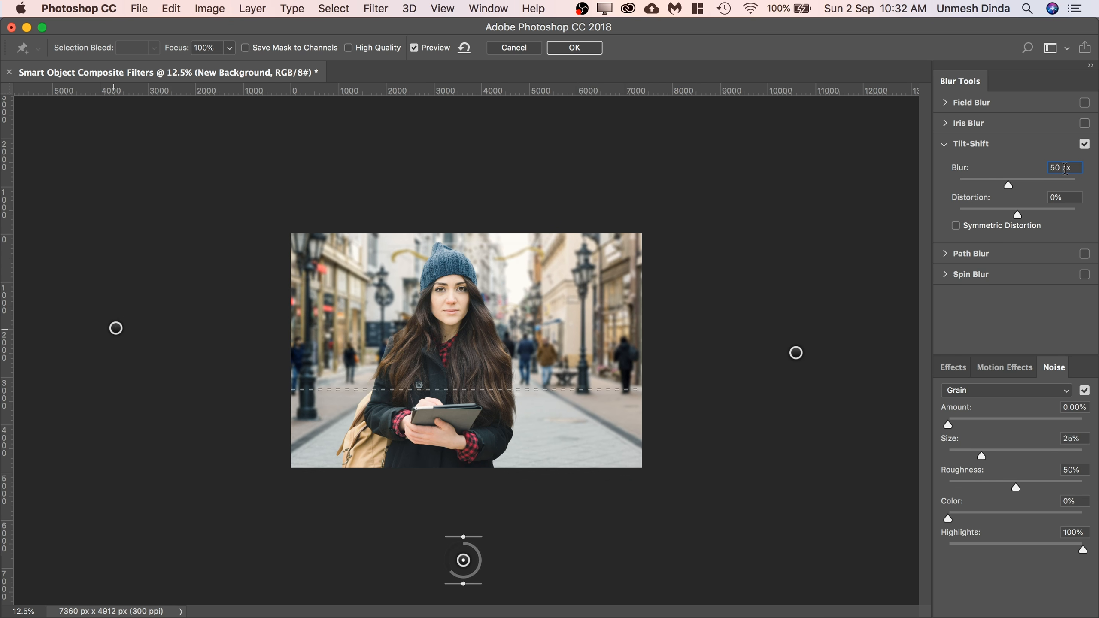
text(60)
click(587, 50)
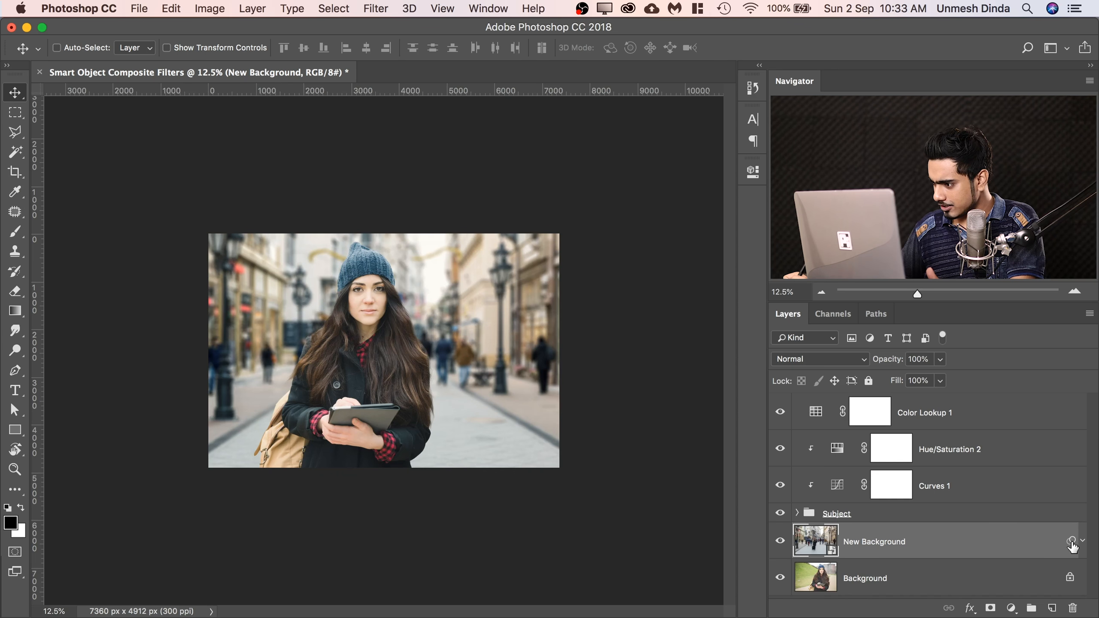
Expand New Background's Smart Filters and reopen the Blur Gallery entry to review its editable settings, keeping them as they are.
click(1082, 542)
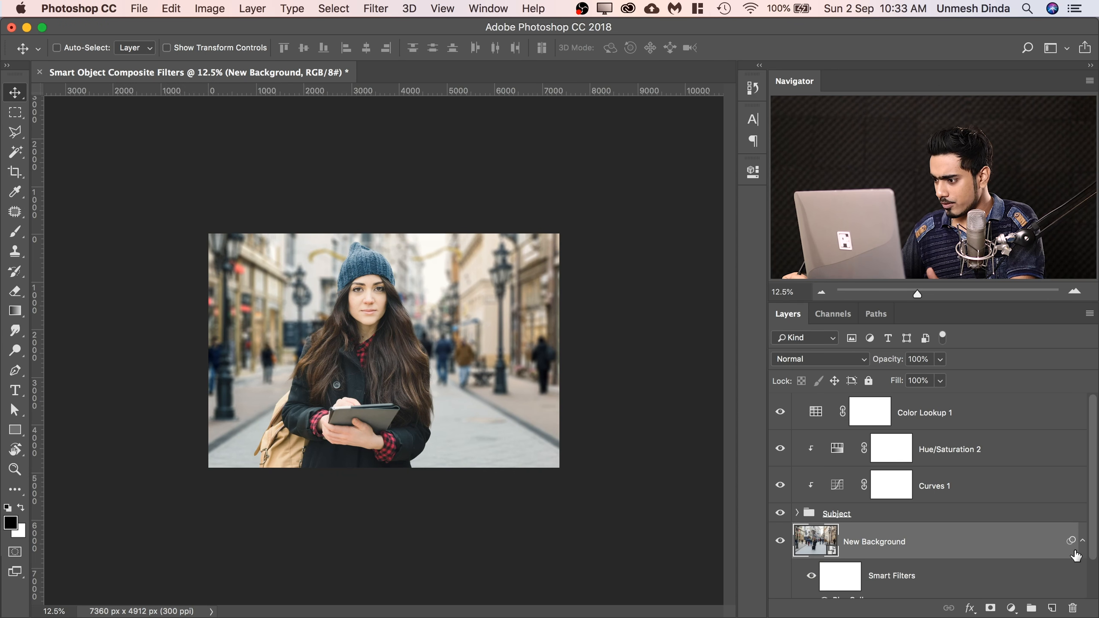
scroll(1090, 546, down, 3)
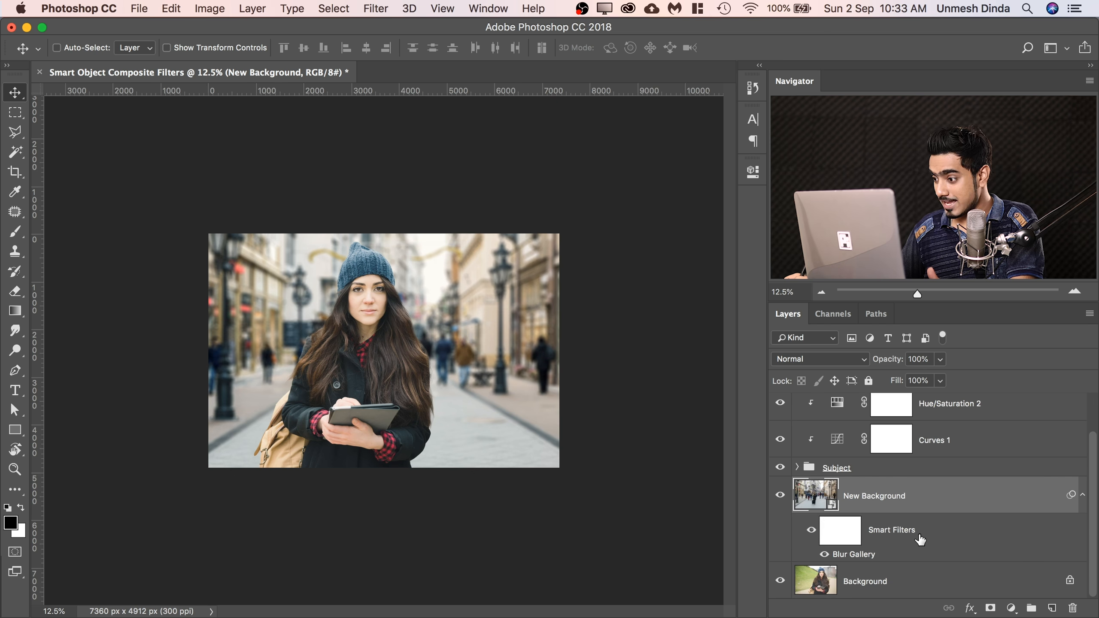
double_click(853, 555)
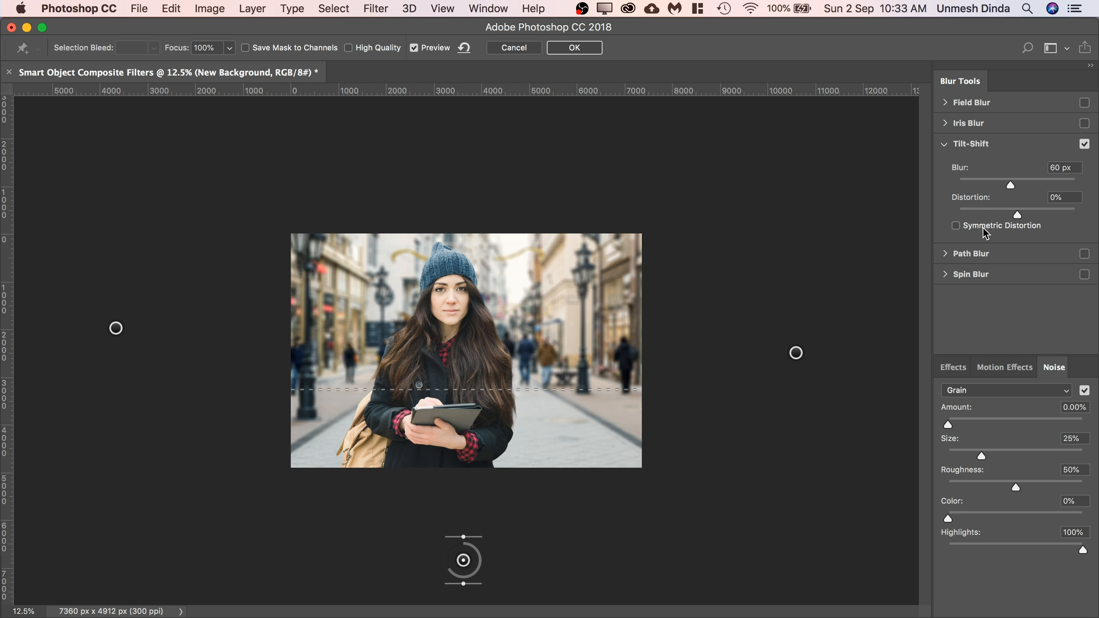
click(586, 46)
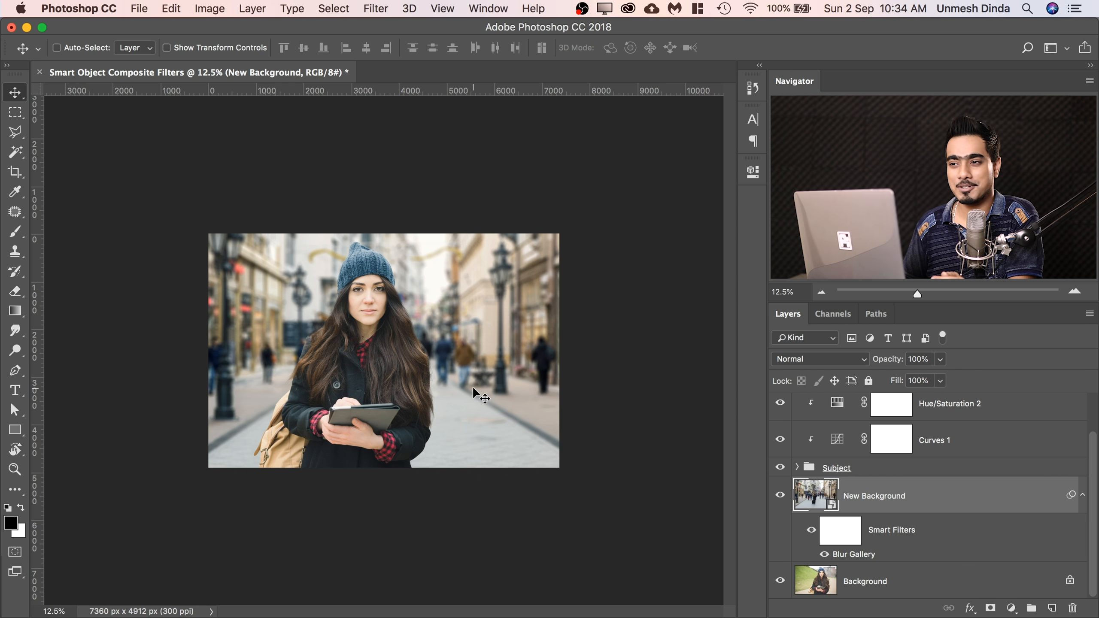
Apply a Curves adjustment with two RGB curve points to New Background as a smart filter, and toggle that filter off and on.
click(210, 9)
mouse_move(233, 49)
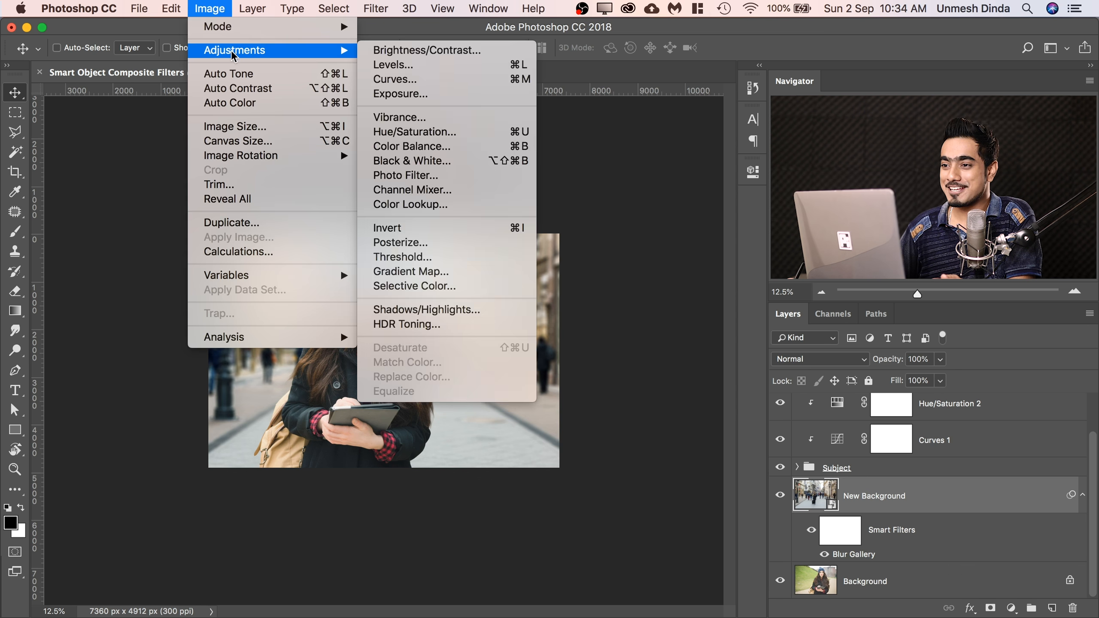
click(394, 79)
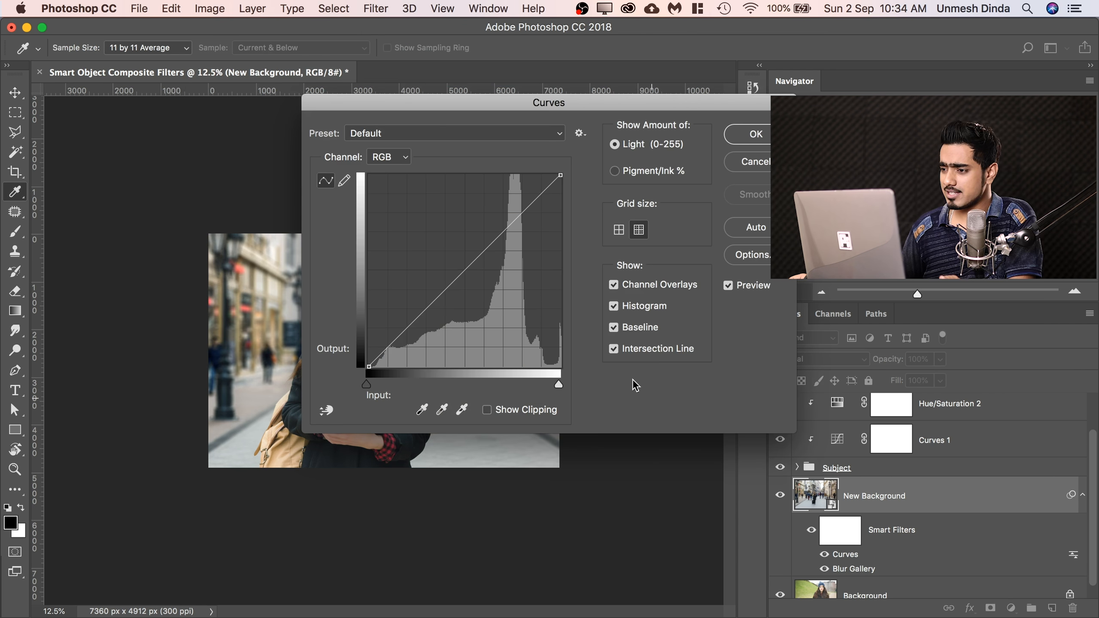
drag(537, 98, 755, 356)
click(729, 478)
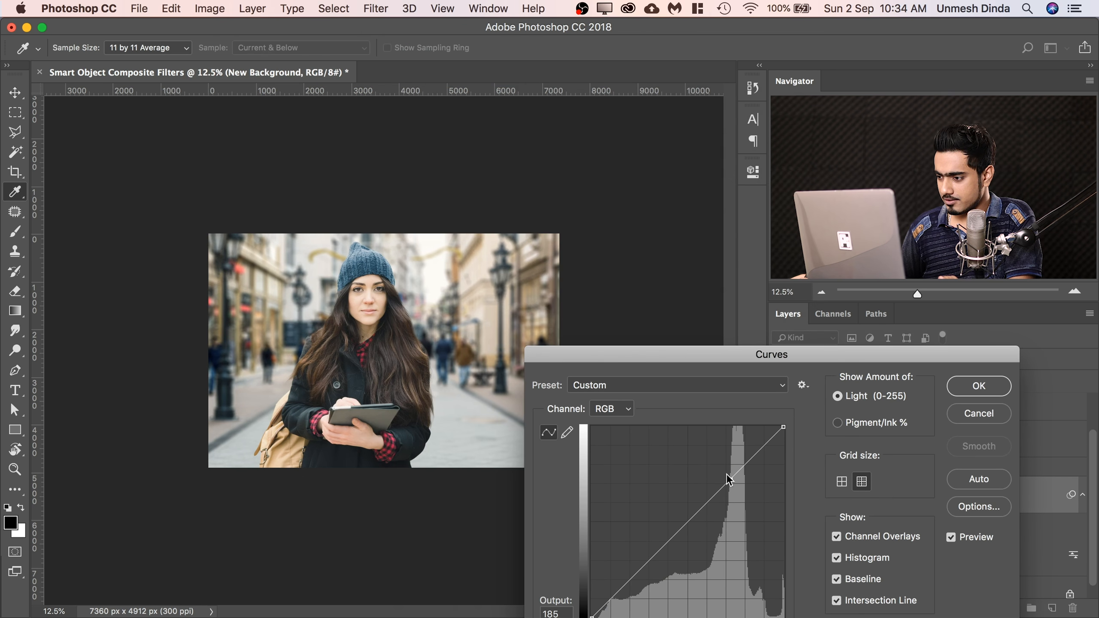
click(672, 543)
click(979, 386)
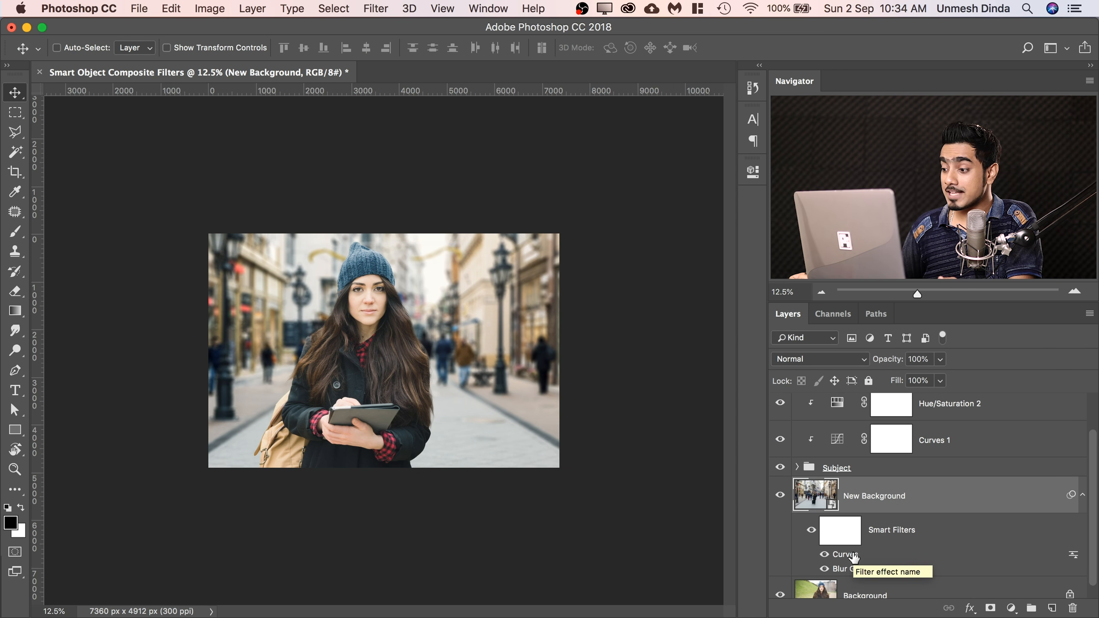
click(825, 555)
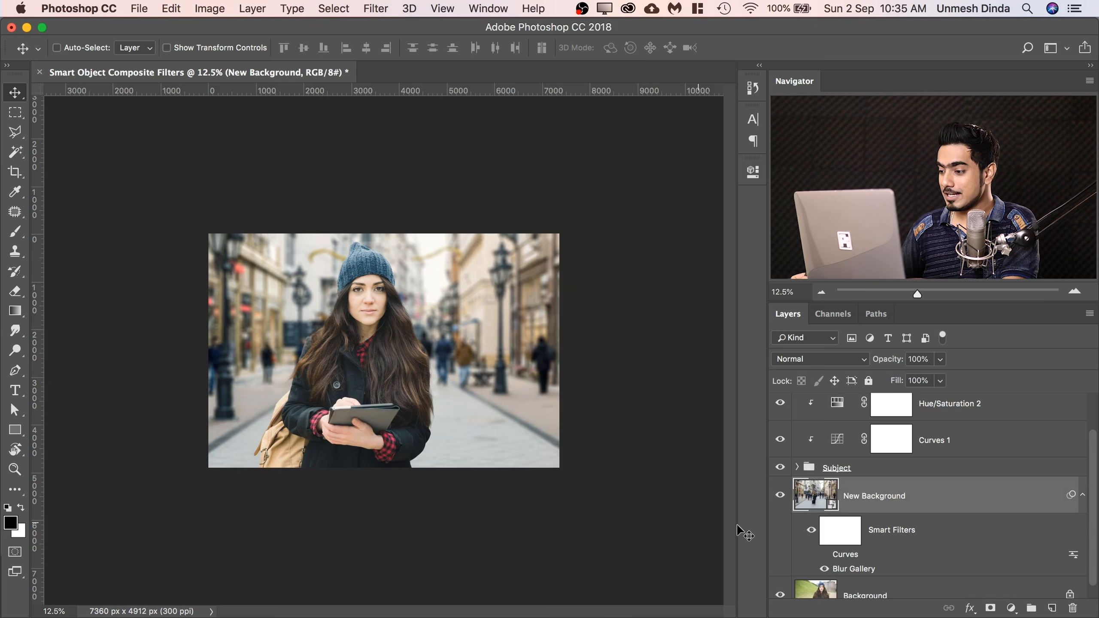
click(824, 554)
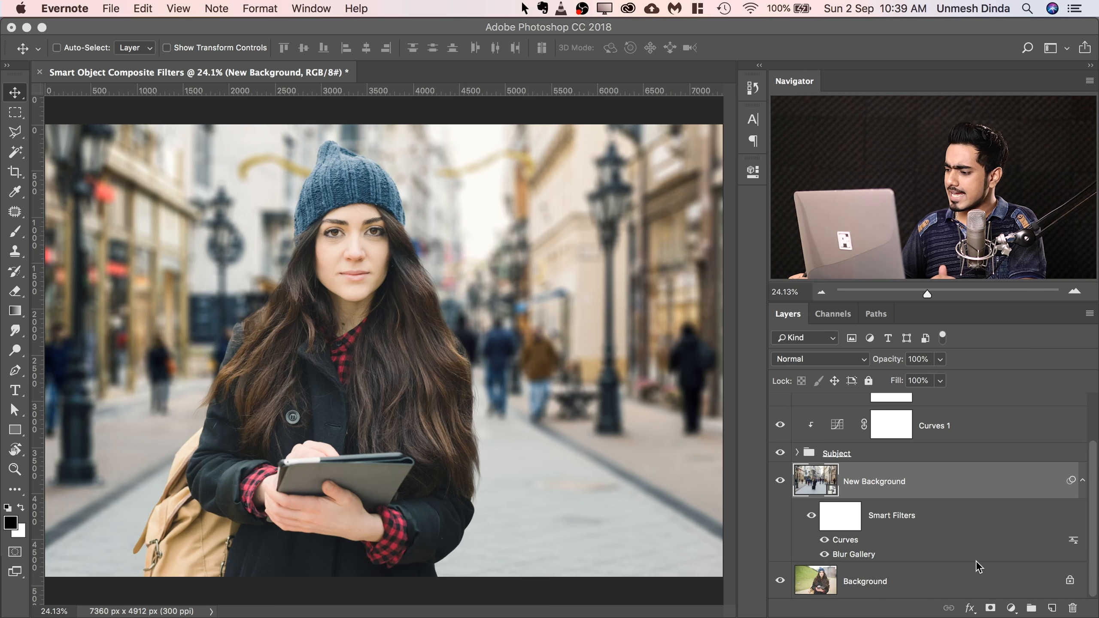
Add a Curves adjustment layer above New Background, with two points each on the RGB and Blue curves.
click(1010, 608)
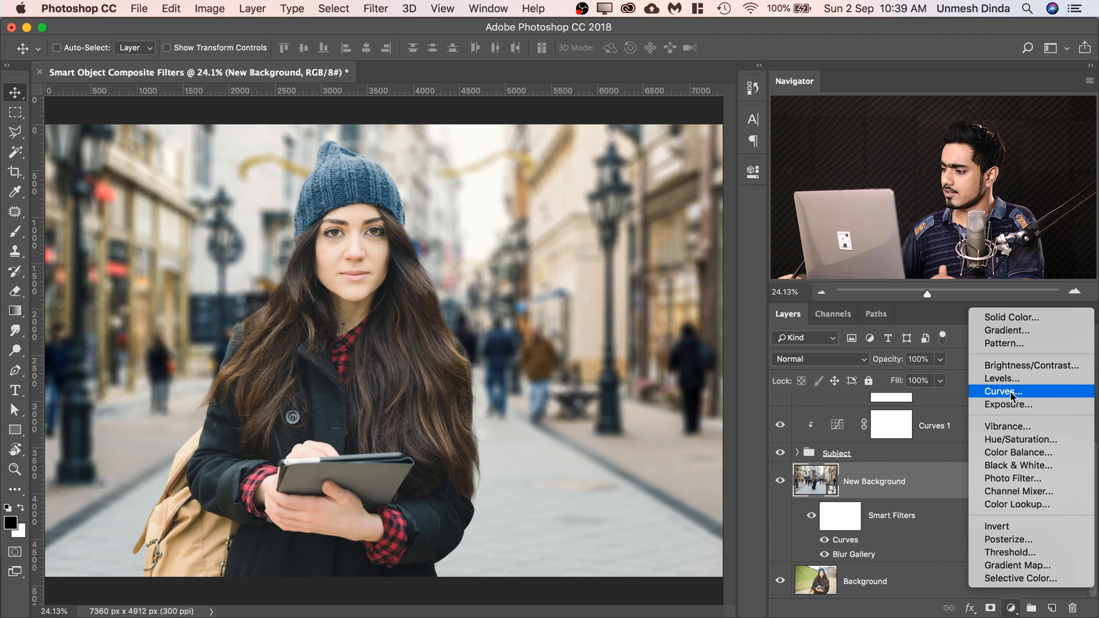
click(1003, 396)
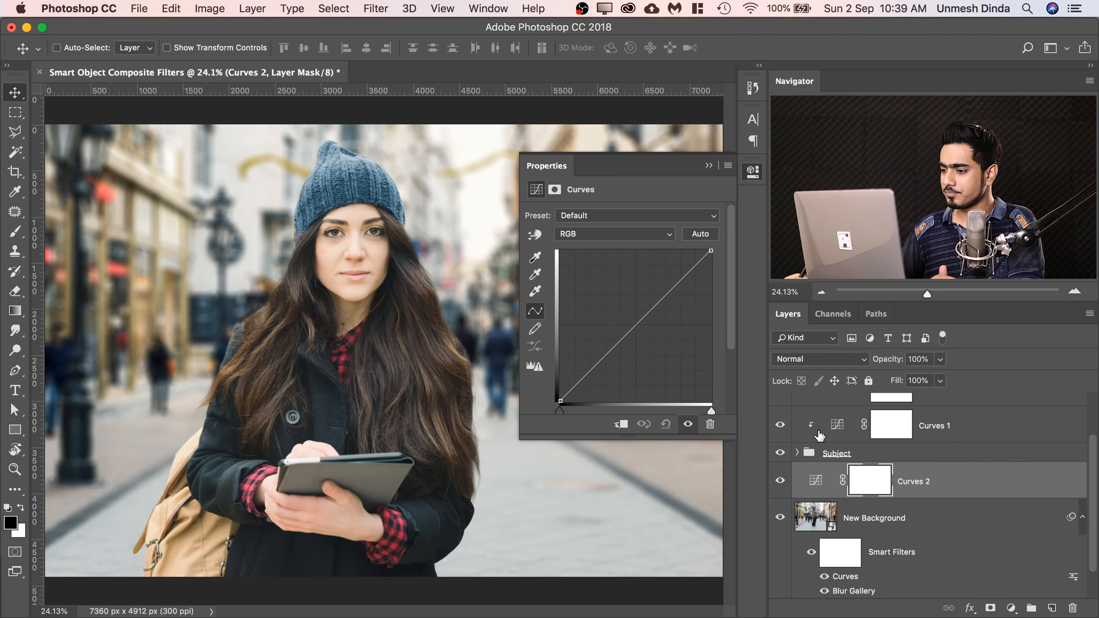
click(608, 347)
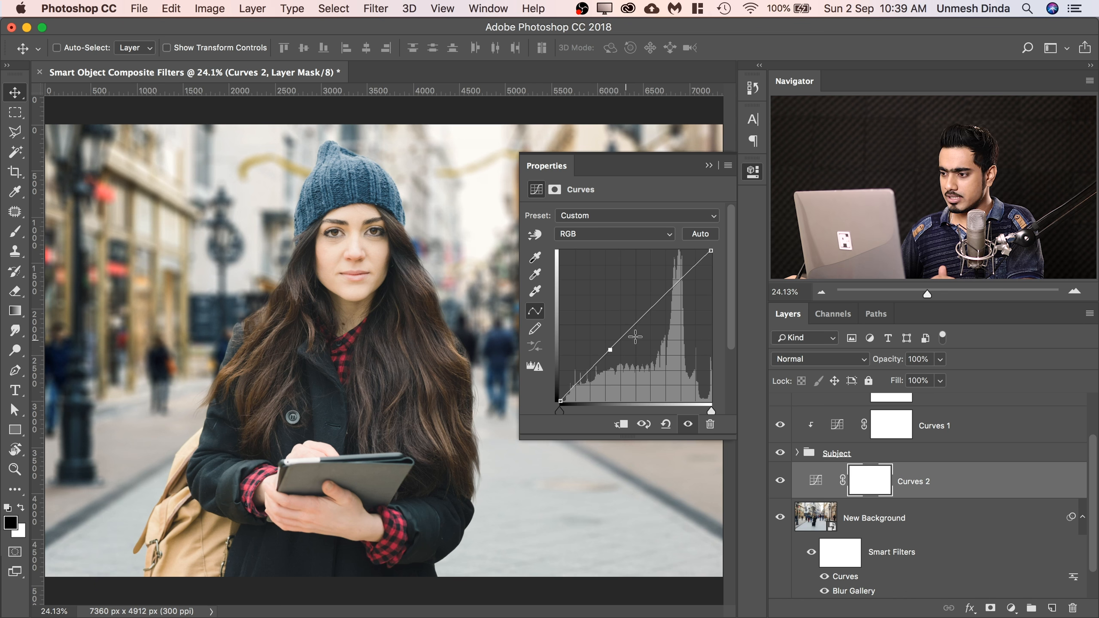
click(662, 300)
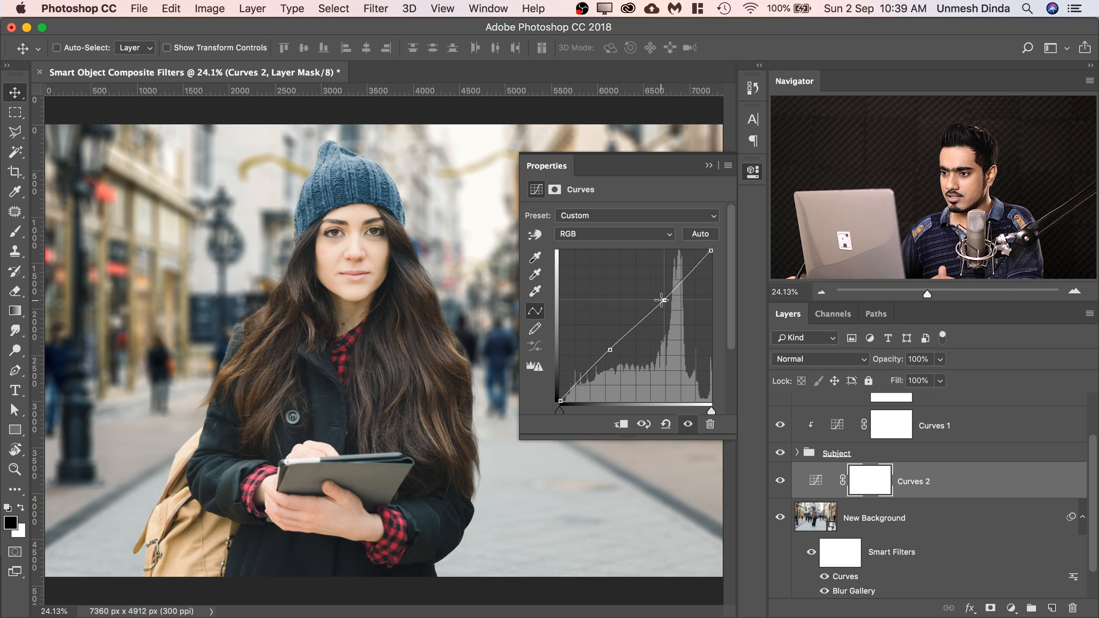
click(595, 234)
click(585, 267)
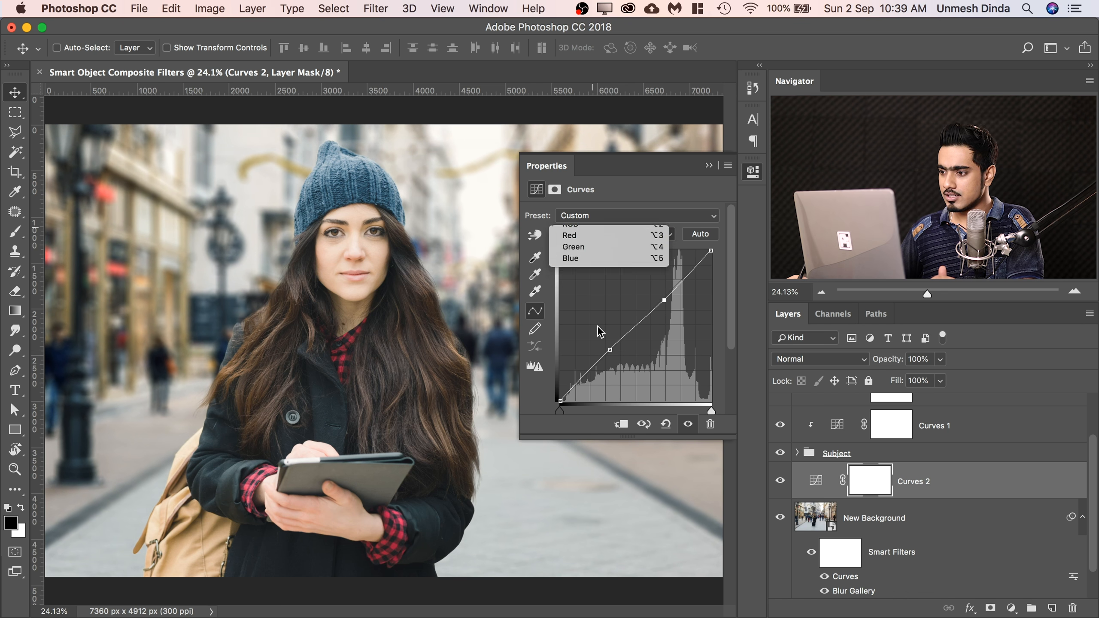
drag(597, 362, 598, 364)
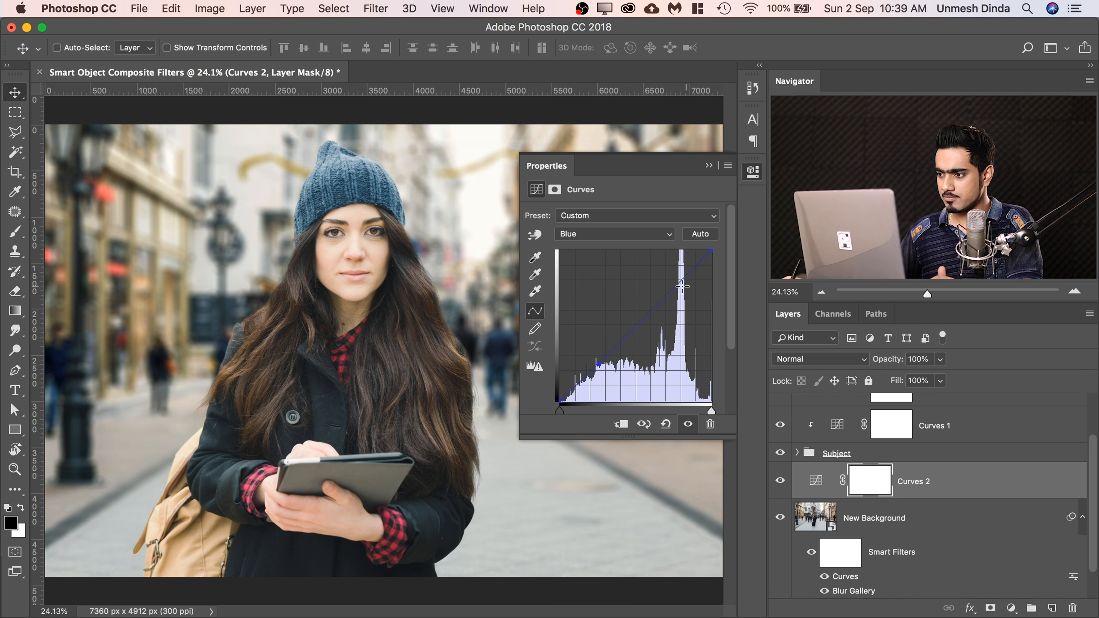
drag(673, 294, 670, 292)
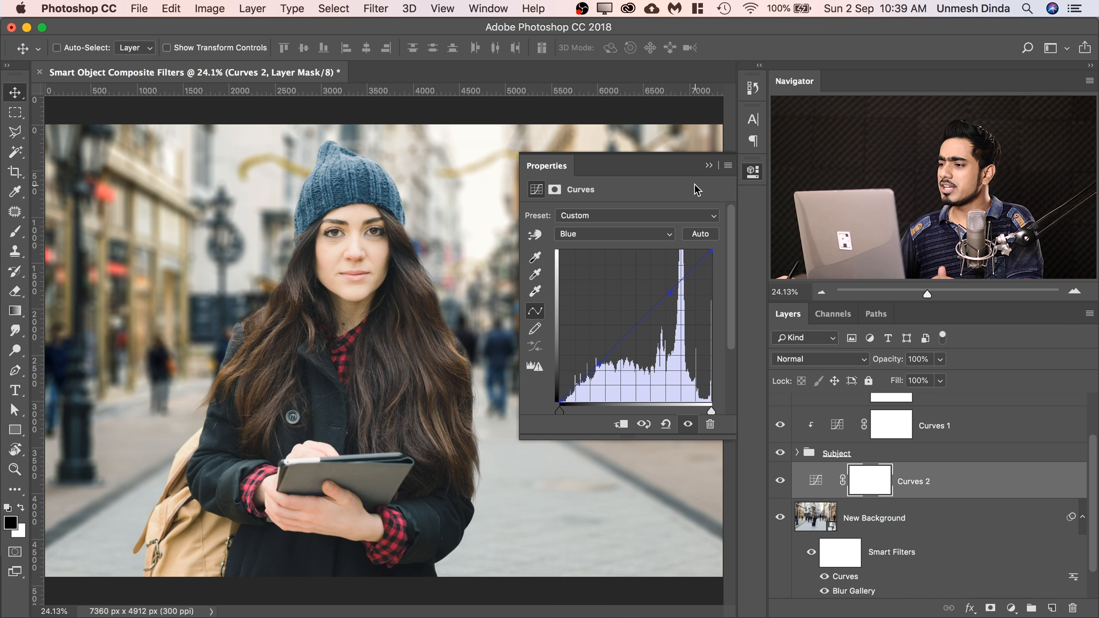
click(708, 165)
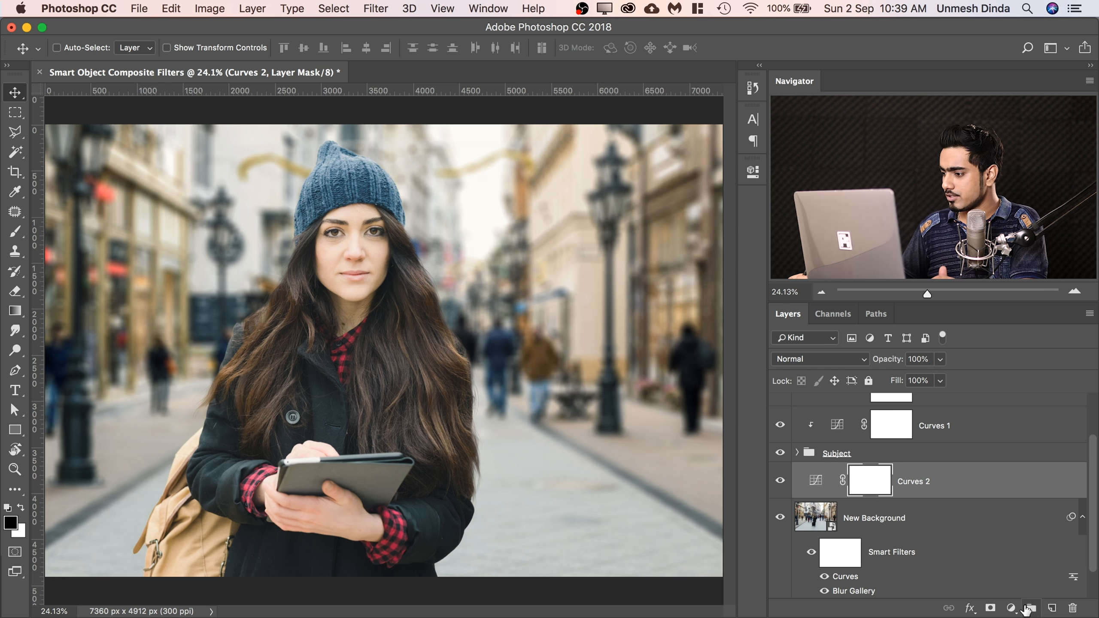
Add a Hue/Saturation layer above Curves 2 with slightly raised saturation, and paint its mask black over the golden street decorations.
click(1011, 608)
click(1020, 440)
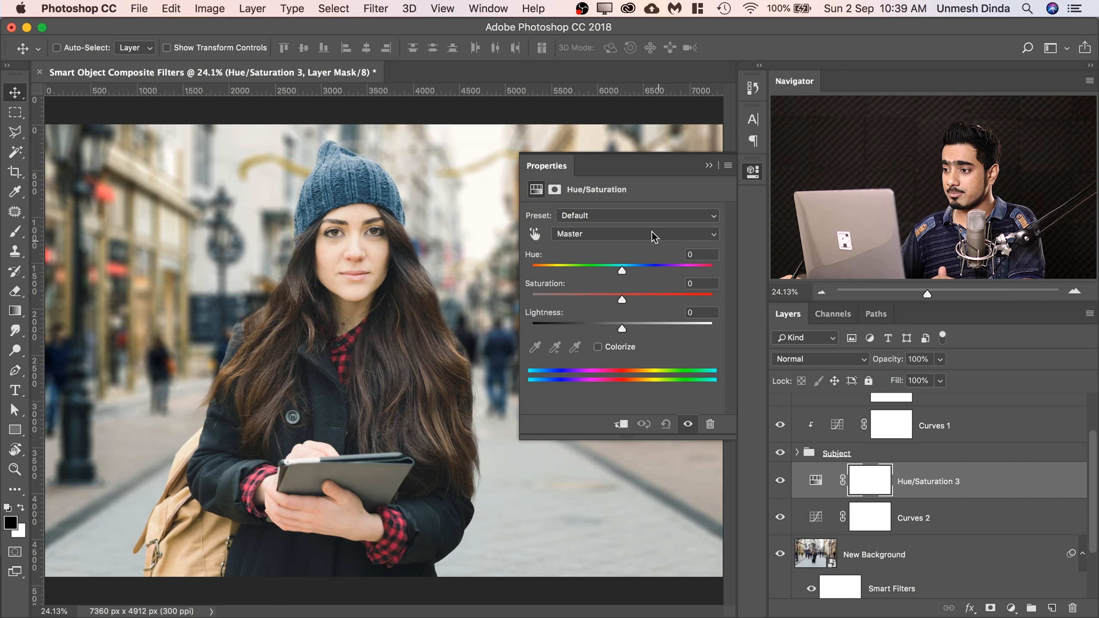
mouse_move(619, 291)
mouse_down()
mouse_move(603, 299)
mouse_move(682, 300)
mouse_move(633, 299)
mouse_up()
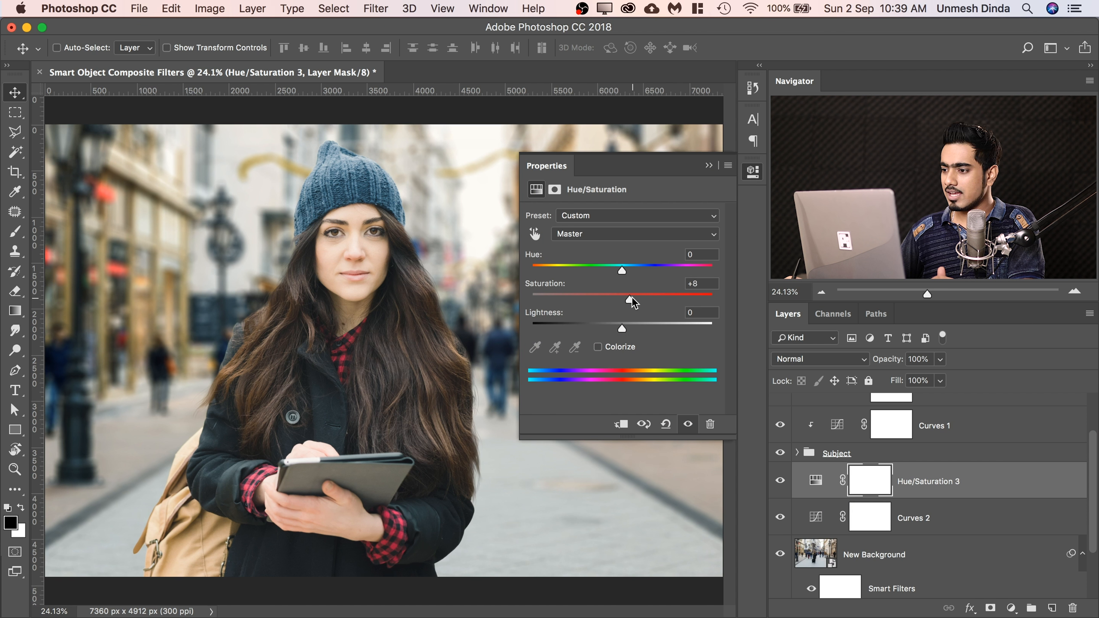
drag(626, 298, 627, 299)
click(708, 165)
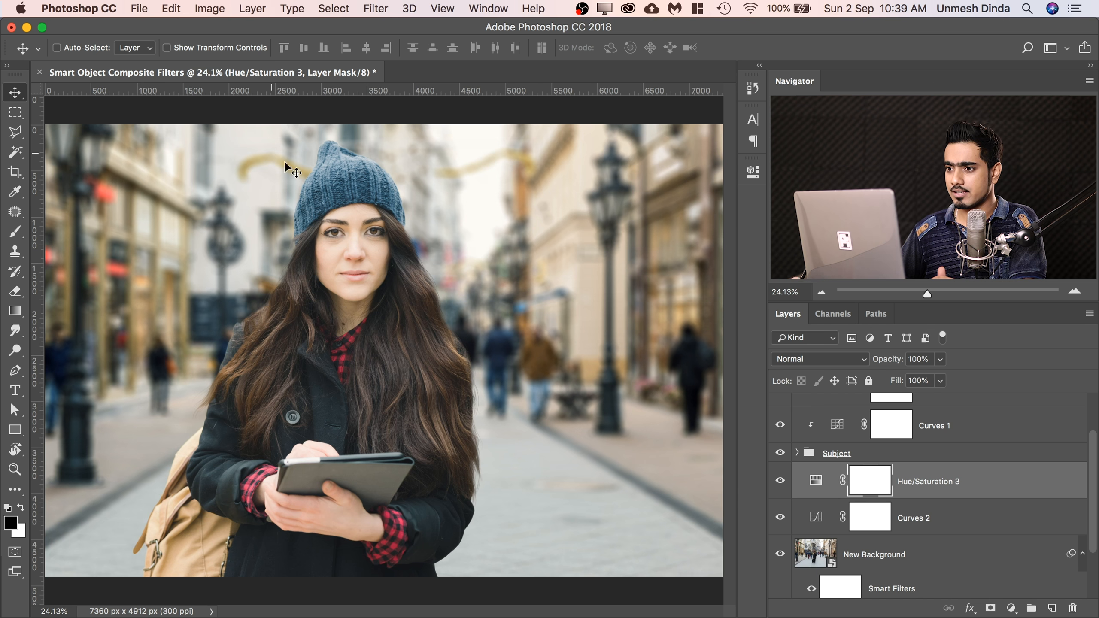
click(16, 236)
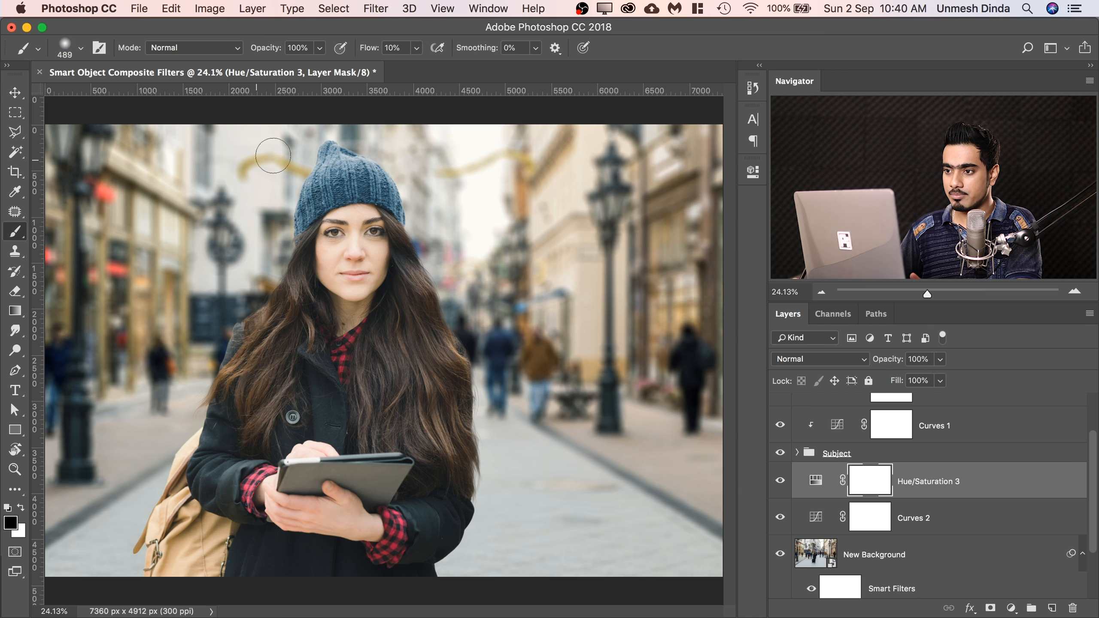
mouse_move(474, 168)
mouse_down()
mouse_move(408, 175)
mouse_move(323, 155)
mouse_move(270, 167)
mouse_up()
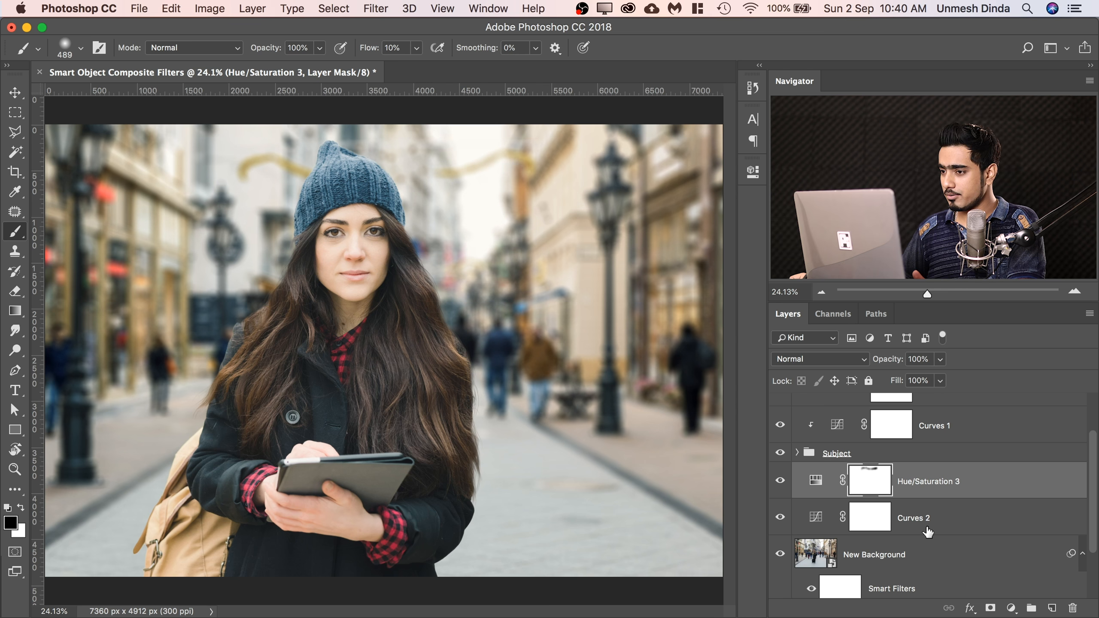
Add another Hue/Saturation layer below the Subject group with saturation -71 and invert its mask to black.
click(1011, 608)
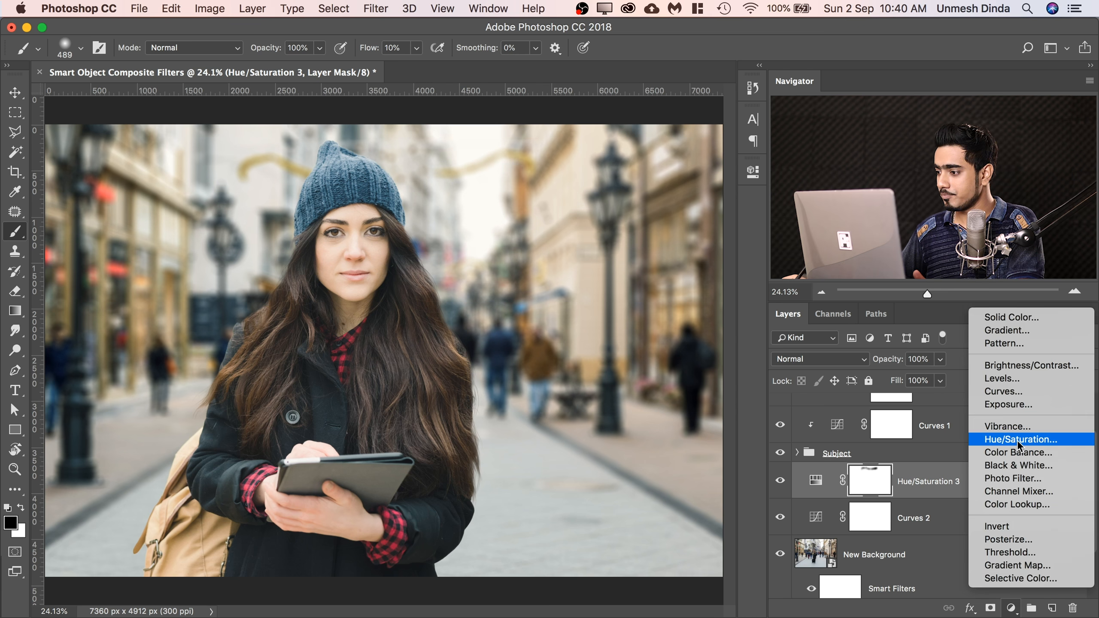
click(989, 438)
drag(593, 298, 556, 294)
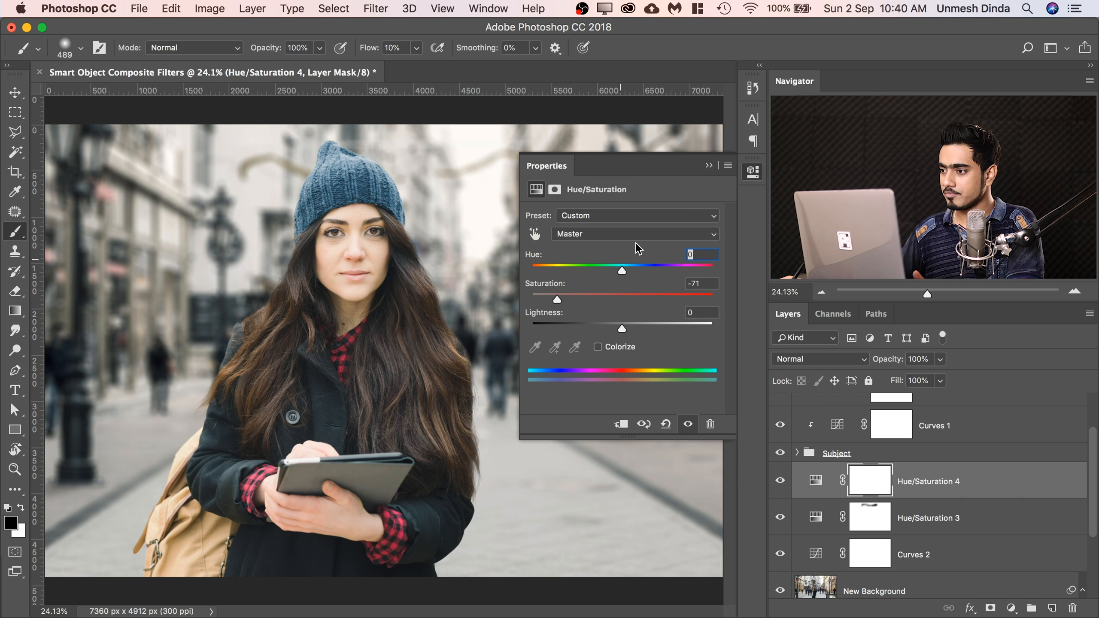
click(709, 167)
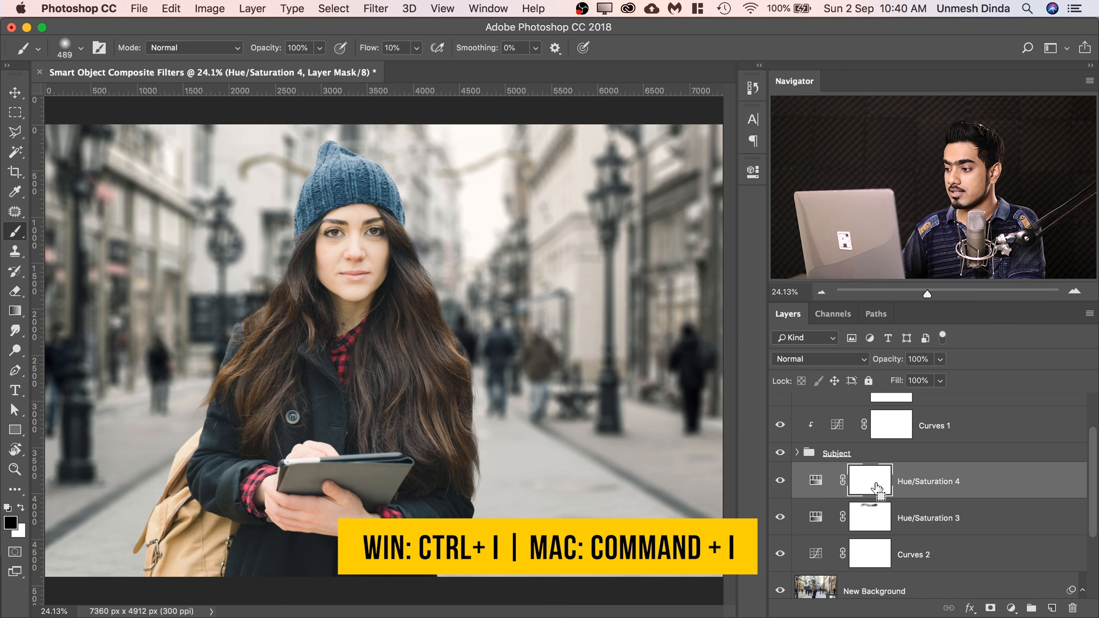
key(super+i)
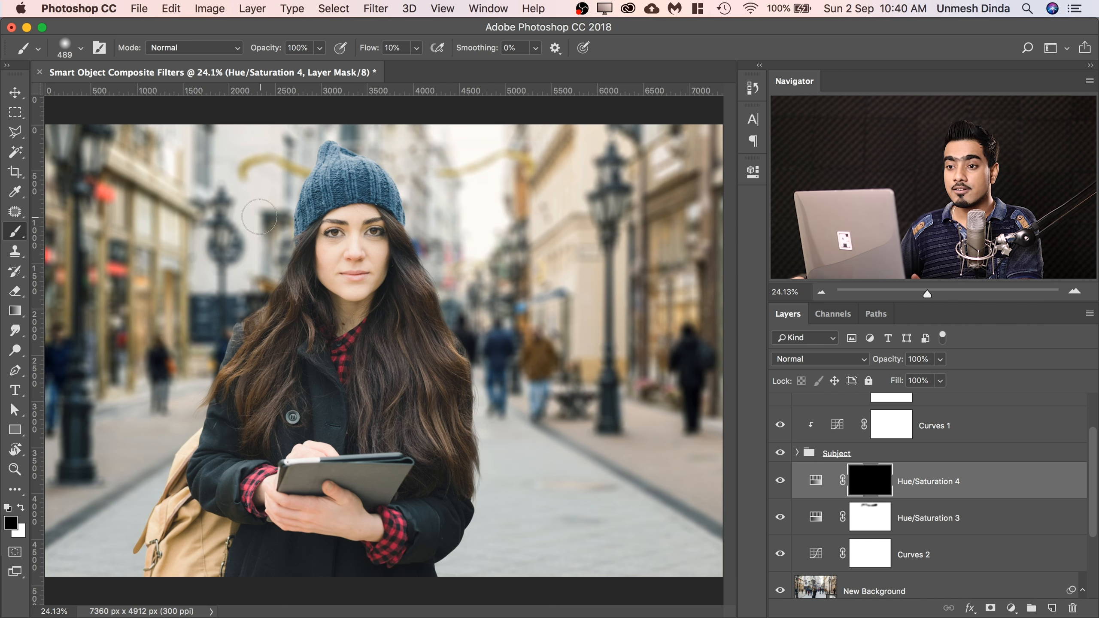
Paint white at 100% brush flow on the Hue/Saturation 4 mask over the golden decorations on both sides of the hat.
key(x)
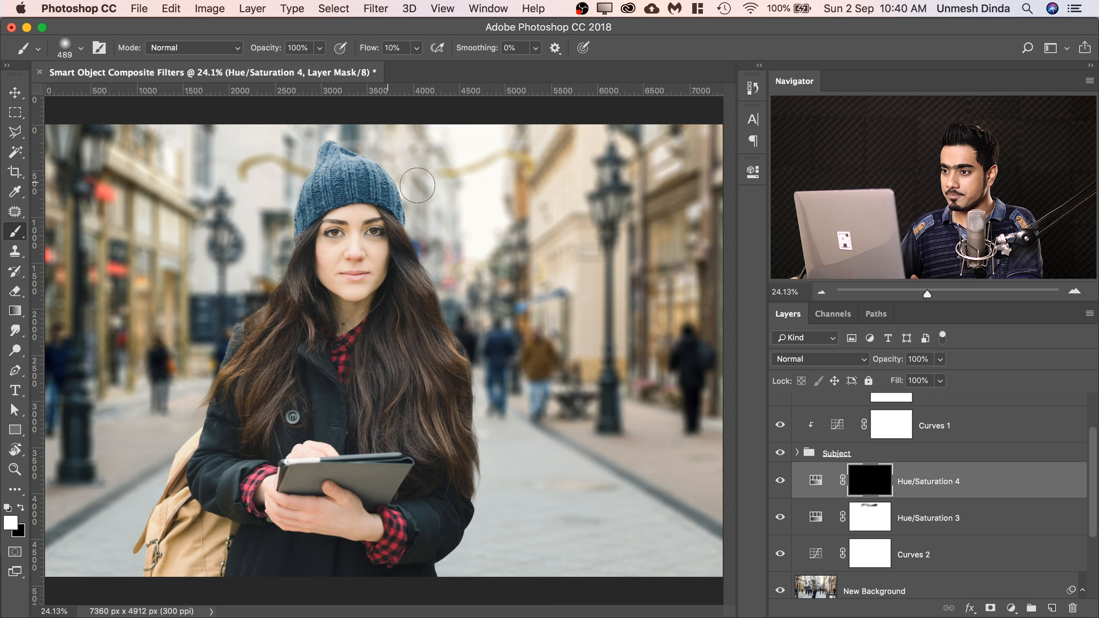
click(417, 48)
drag(413, 66, 478, 66)
drag(259, 162, 296, 164)
mouse_move(435, 181)
mouse_down()
mouse_move(516, 159)
mouse_move(482, 171)
mouse_up()
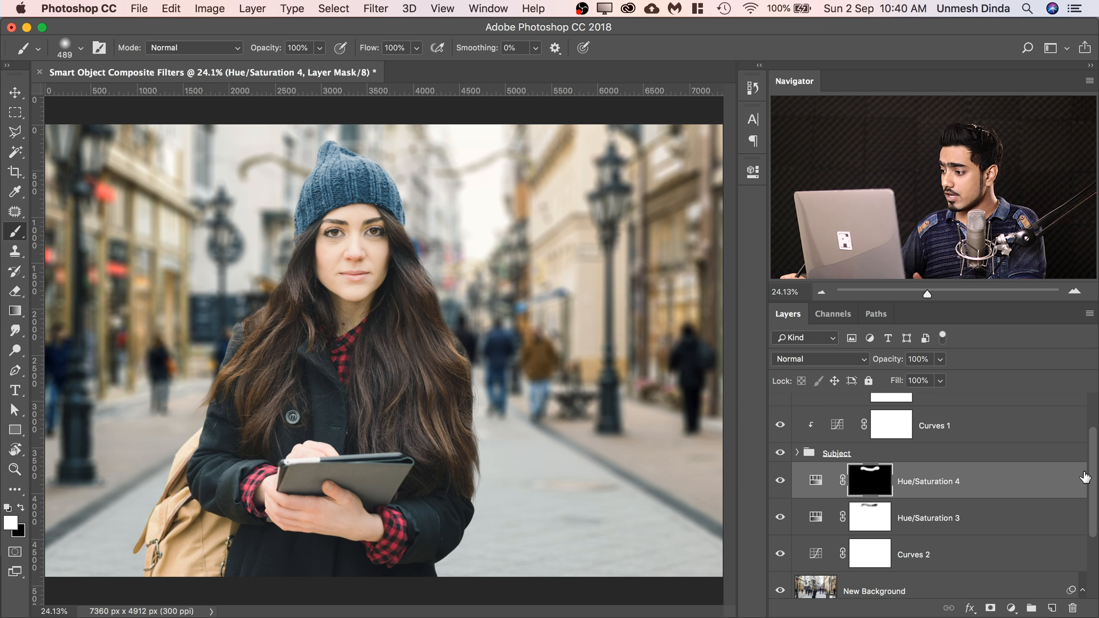
Select the layers from New Background up to Hue/Saturation 4 and convert them into a single smart object.
scroll(1073, 478, up, 3)
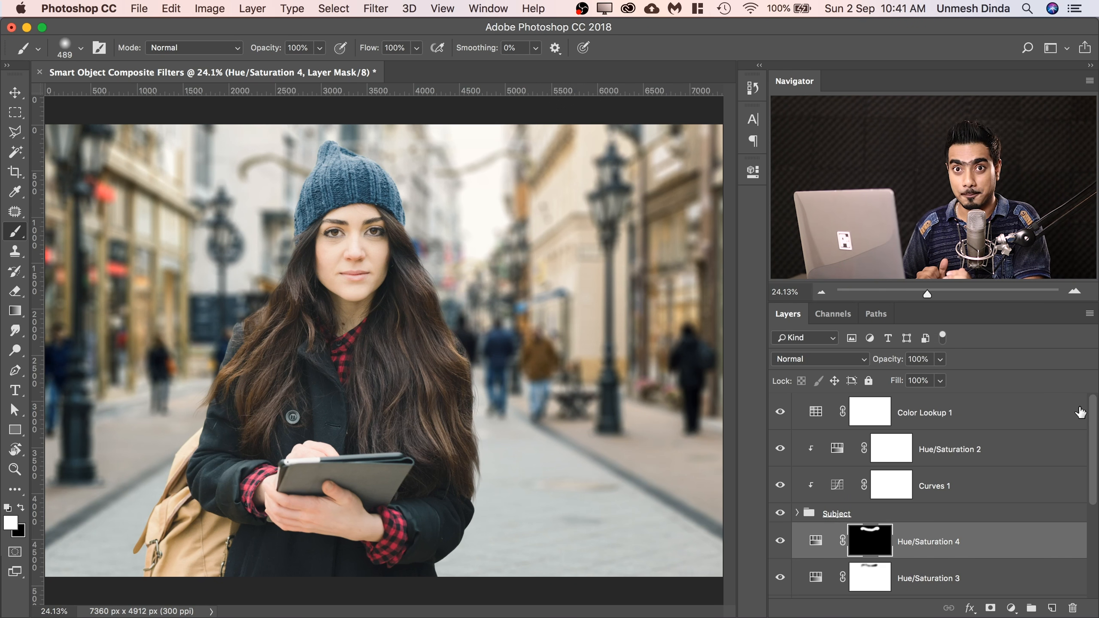
drag(1093, 431, 1085, 508)
click(1069, 514)
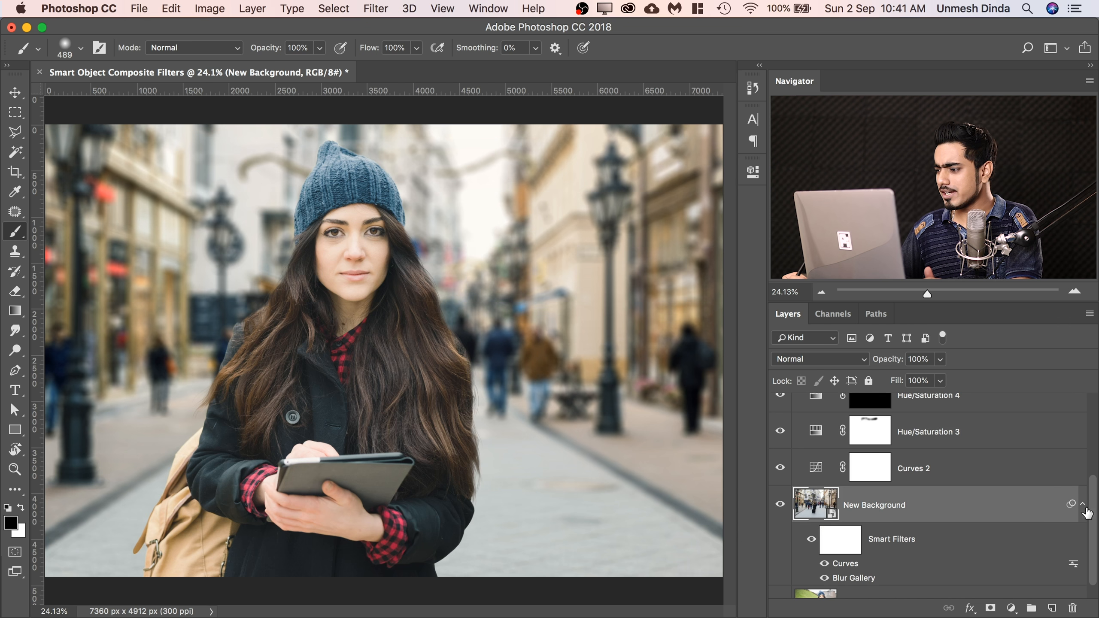
drag(1094, 517, 1097, 511)
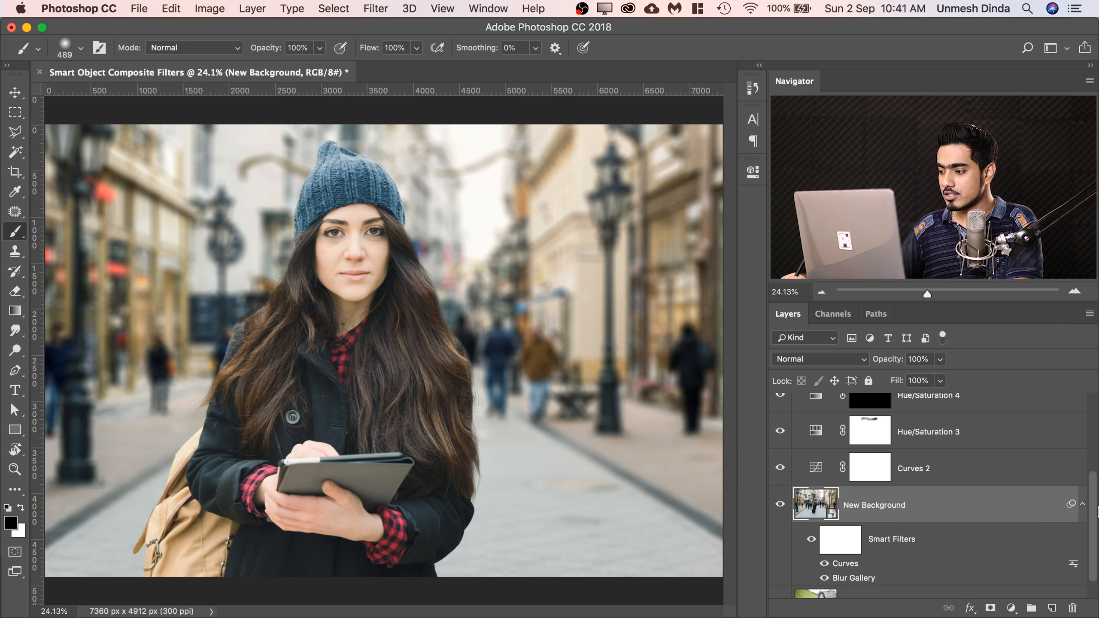
scroll(1096, 519, up, 2)
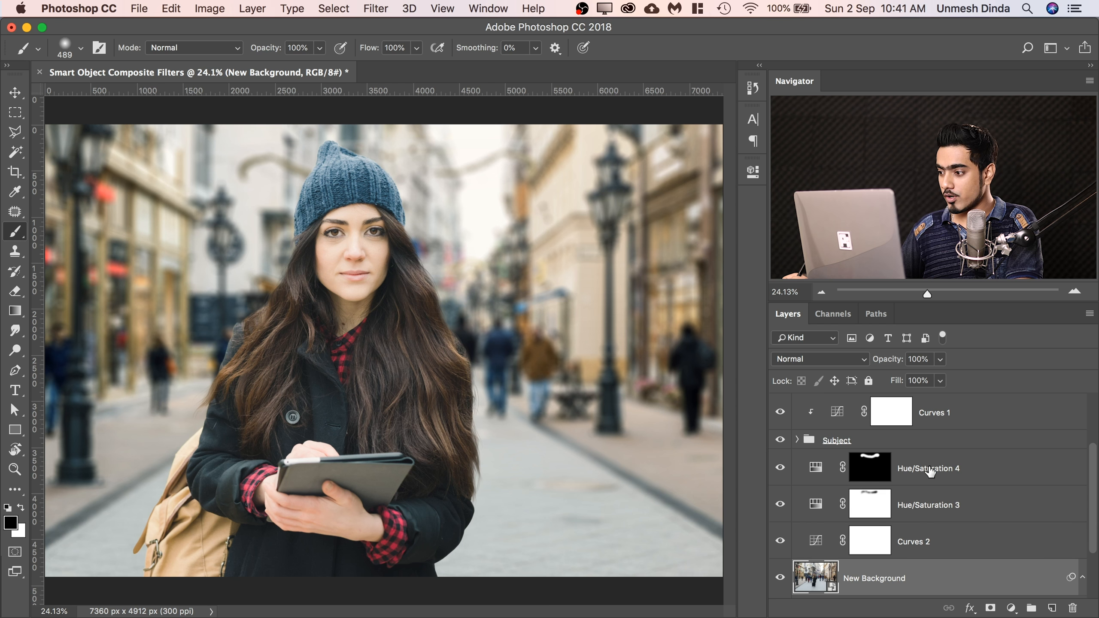
shift+click(955, 476)
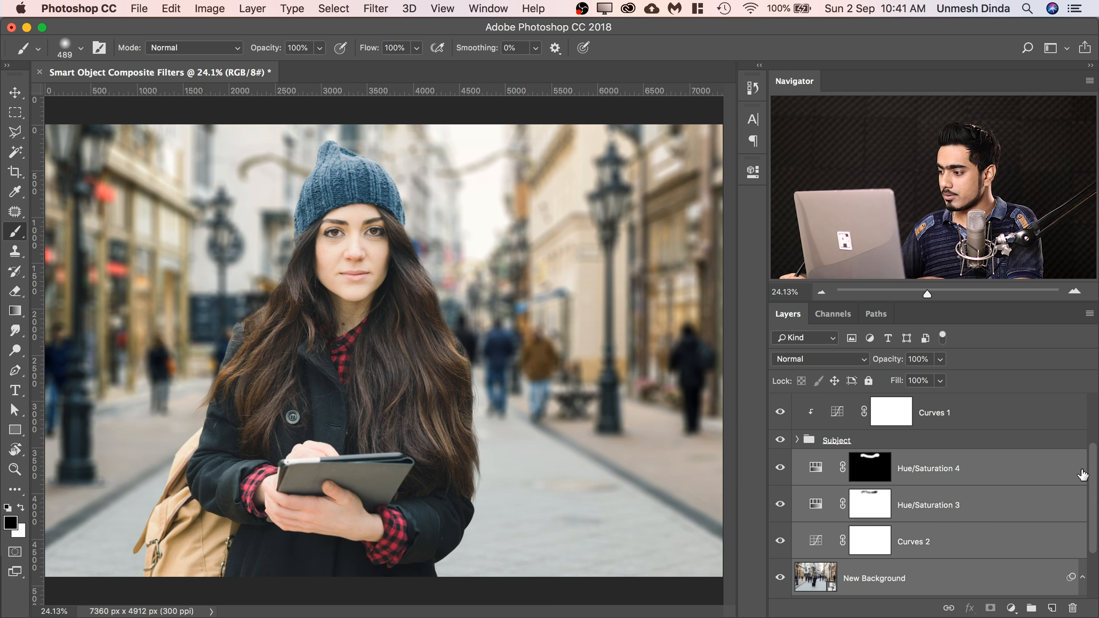
drag(1095, 476, 1094, 492)
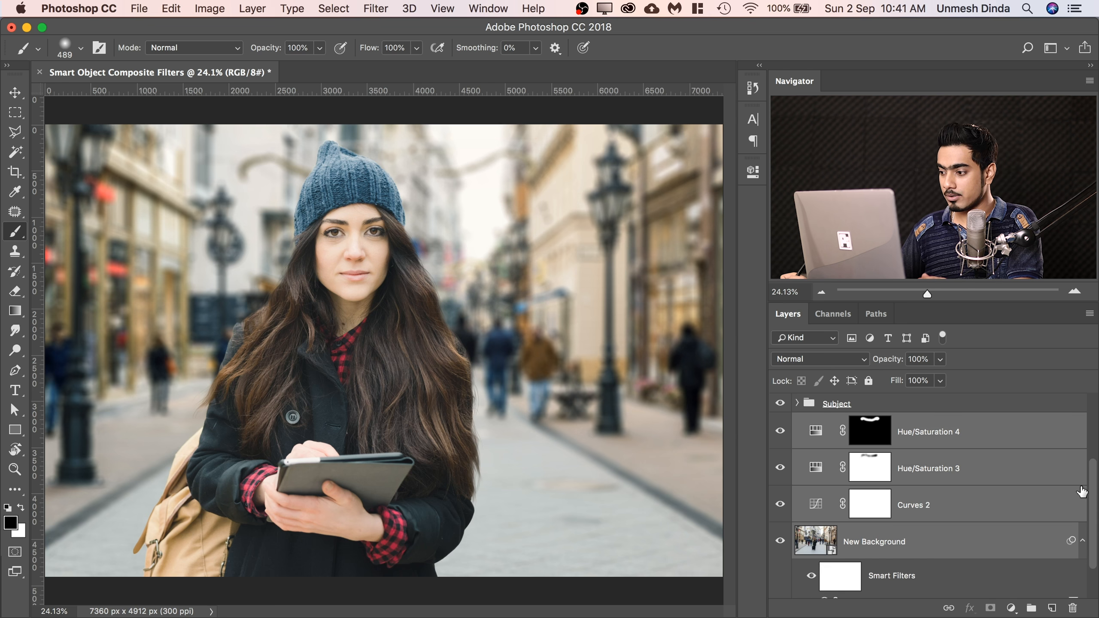
right_click(996, 471)
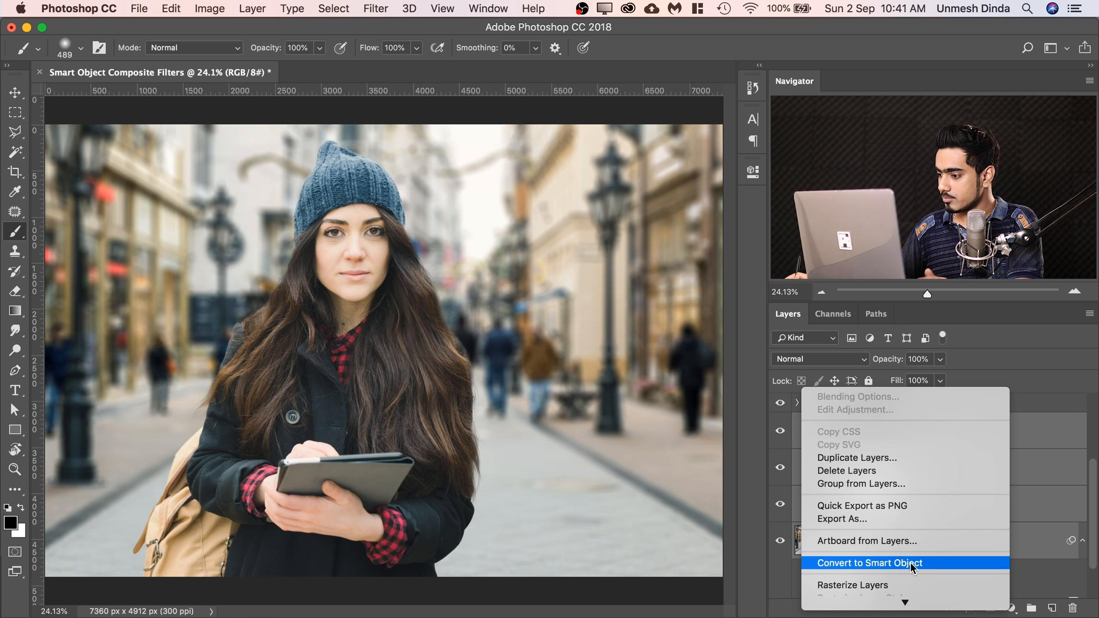
click(910, 562)
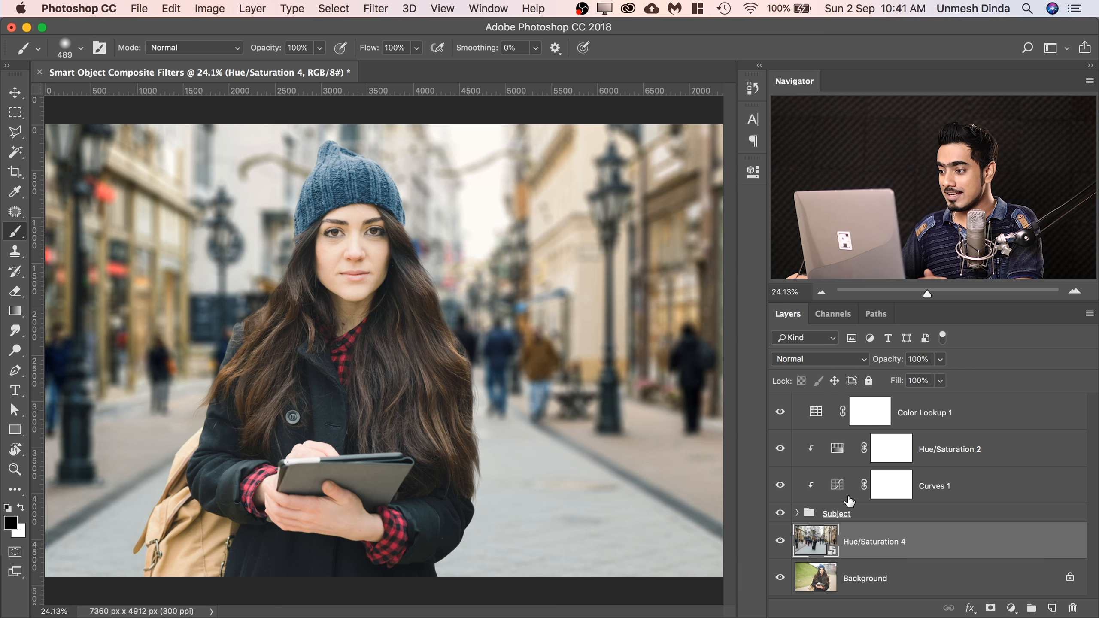
Select the Subject group with the clipped Curves 1 and Hue/Saturation 2 layers and convert them into one smart object.
click(896, 515)
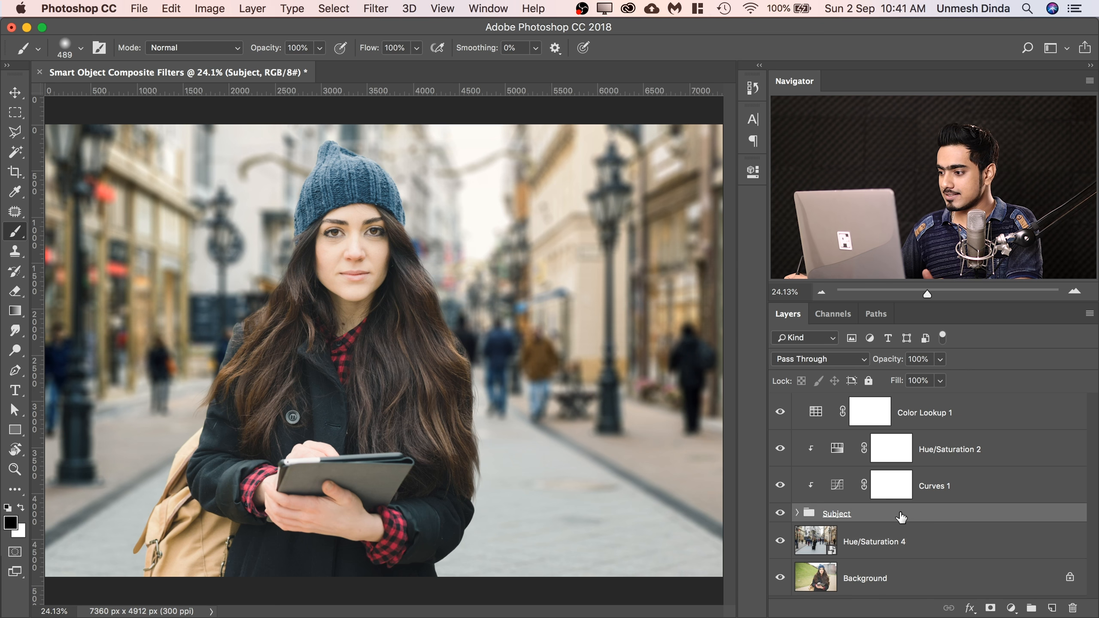
click(954, 486)
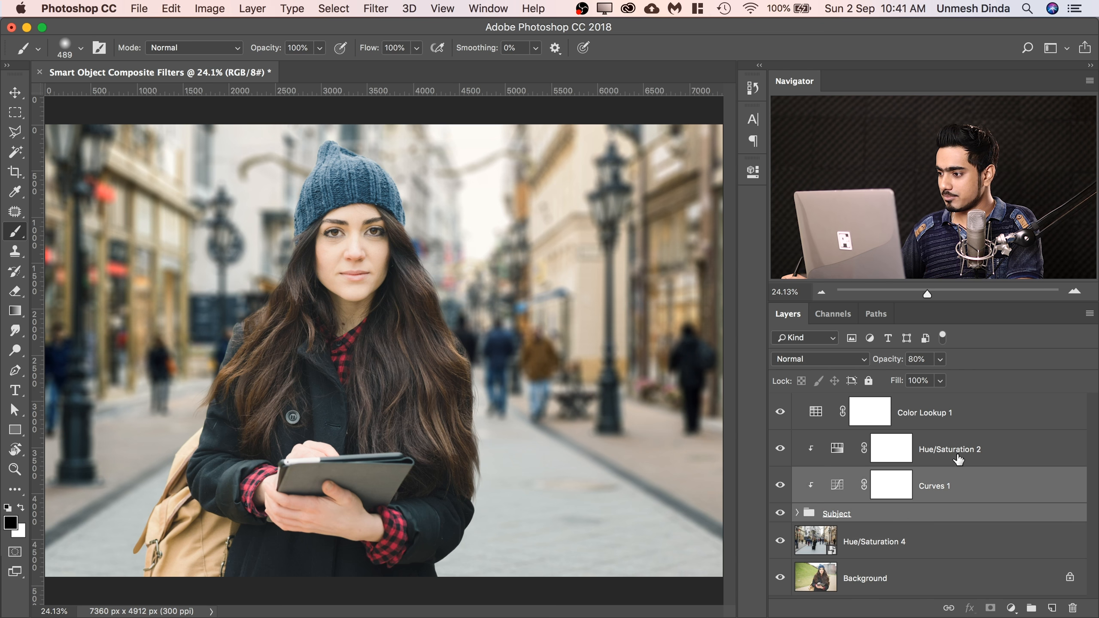
shift+click(958, 459)
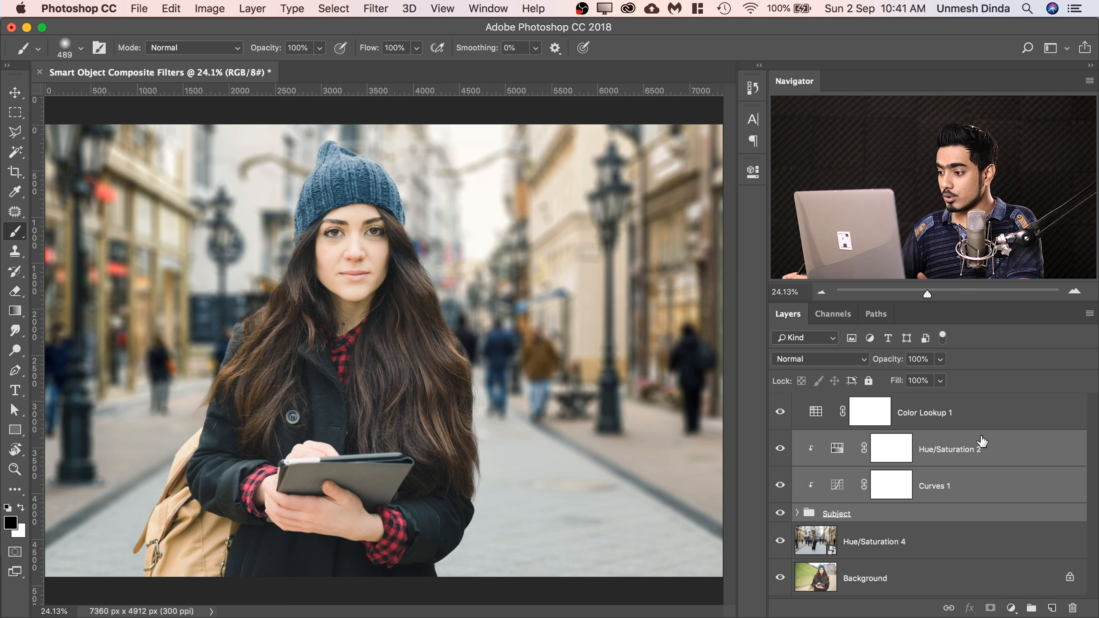
right_click(974, 466)
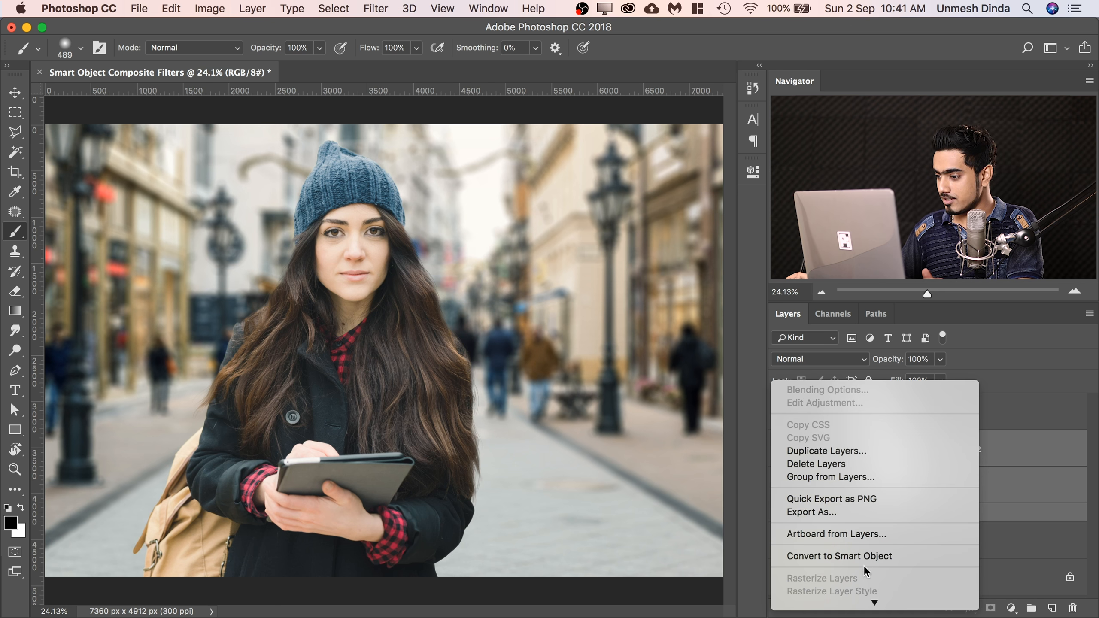
click(872, 558)
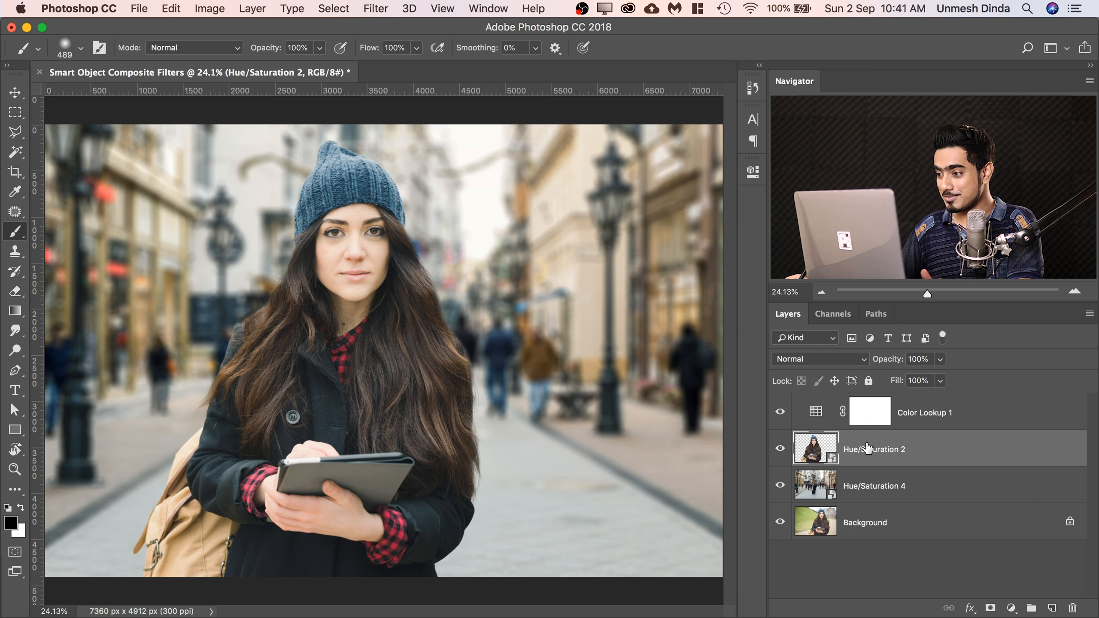
Rename the woman's smart object as Subject and the street smart object as New BG.
double_click(878, 451)
text(Subjec)
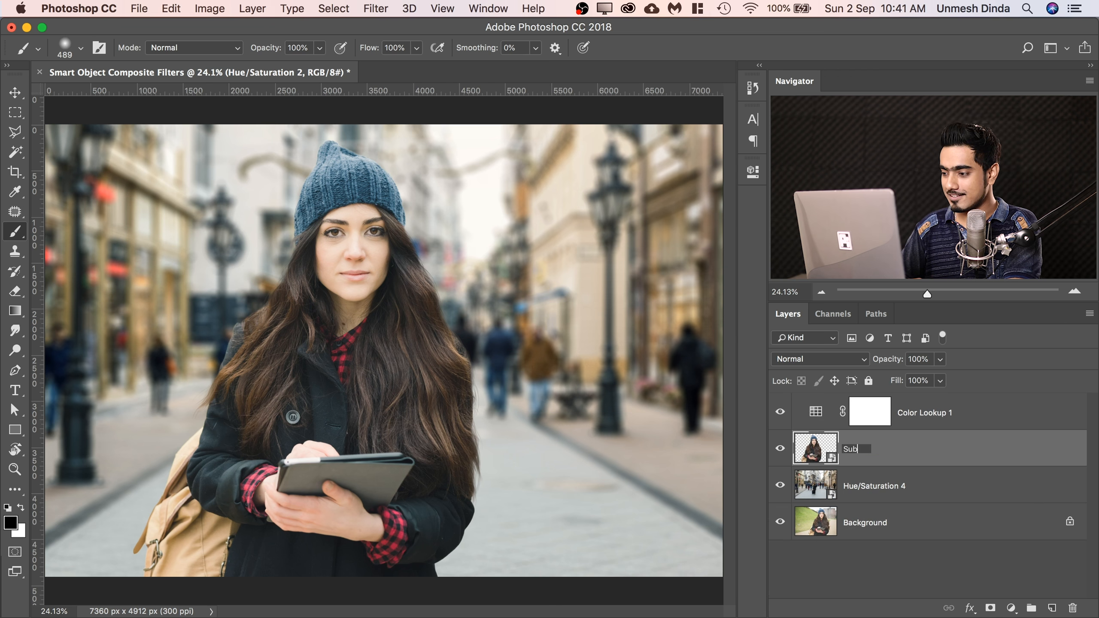
key(Return)
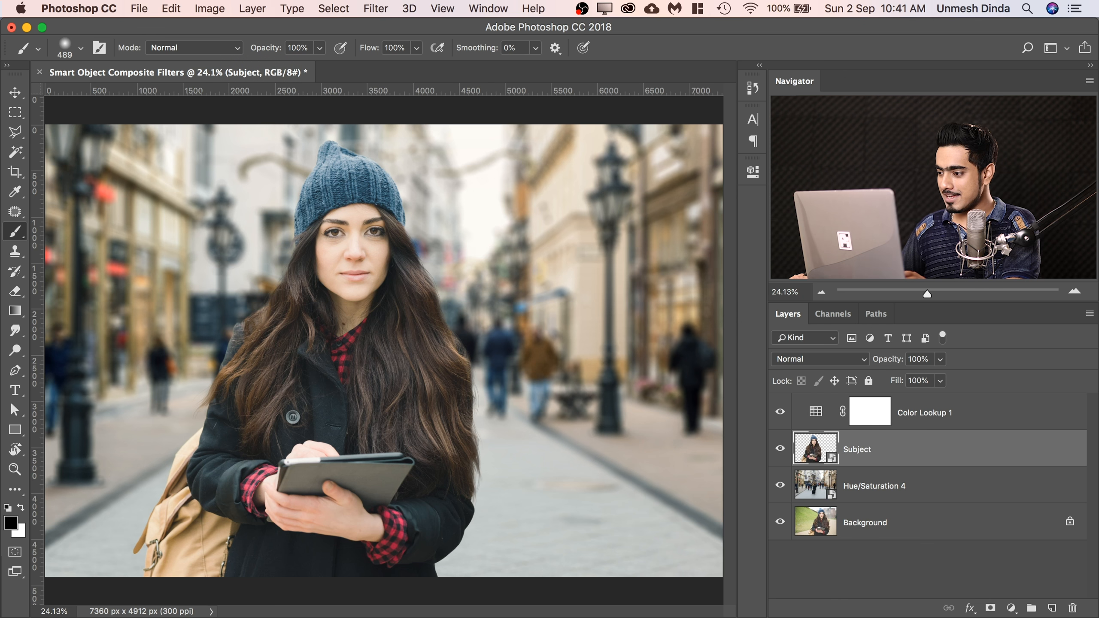
double_click(889, 487)
text(BAck)
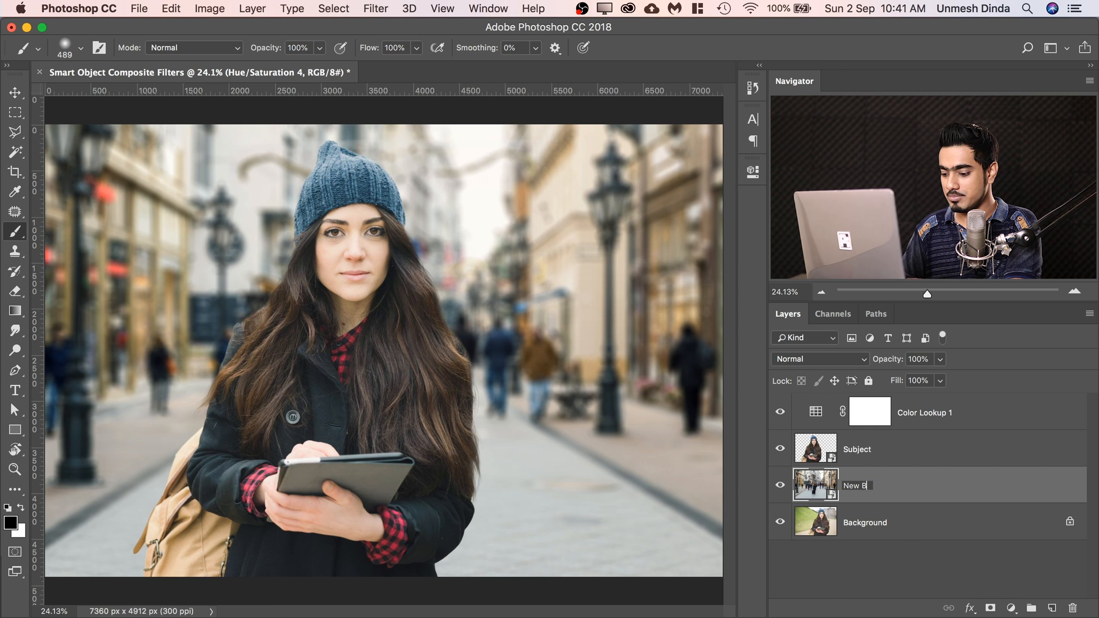
key(Return)
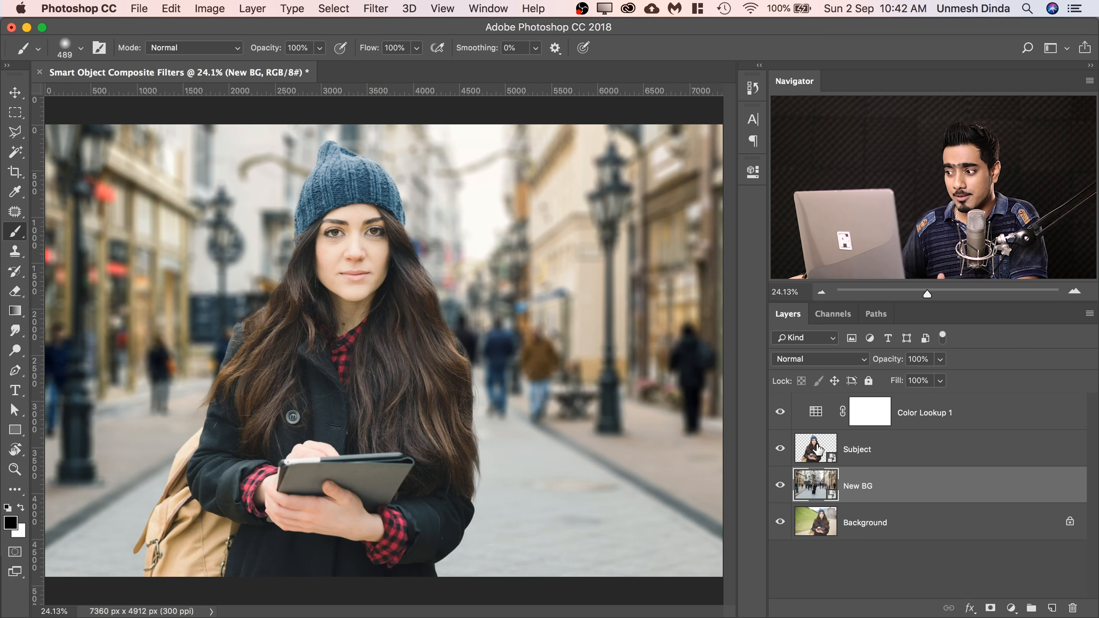
Open the Subject smart object's contents, expand its Subject group to inspect the layers, and close it without saving.
double_click(819, 451)
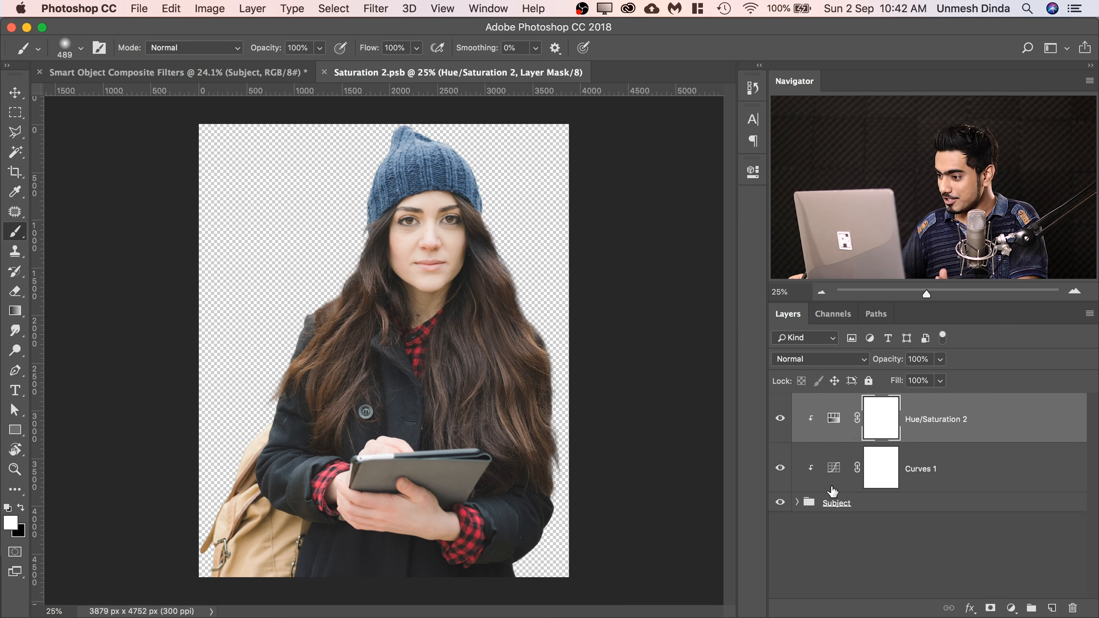
click(835, 467)
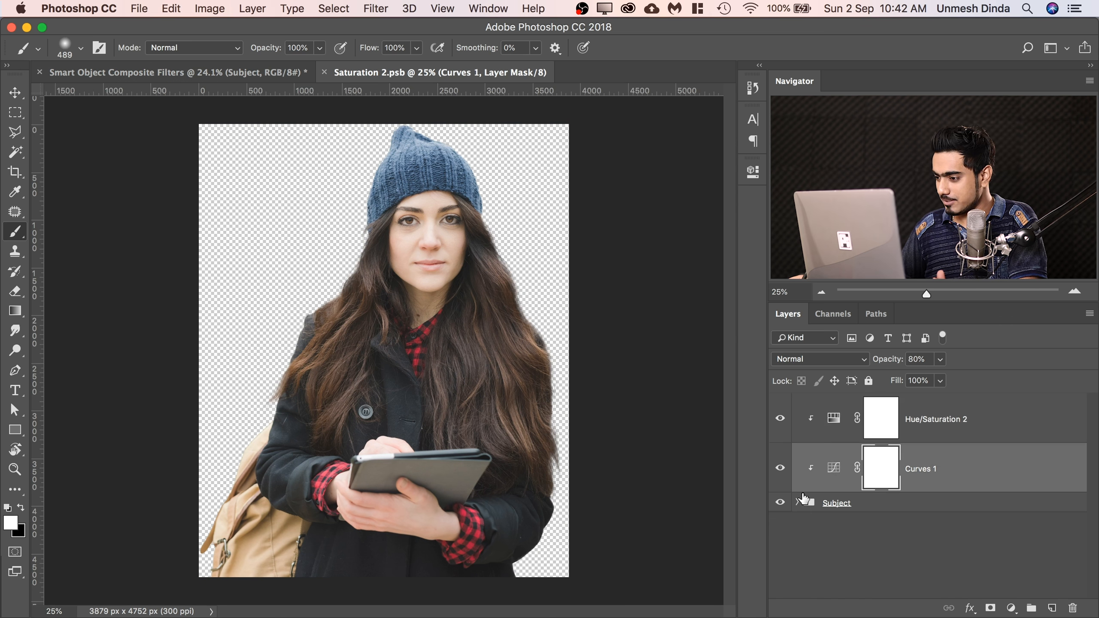
click(805, 502)
click(796, 502)
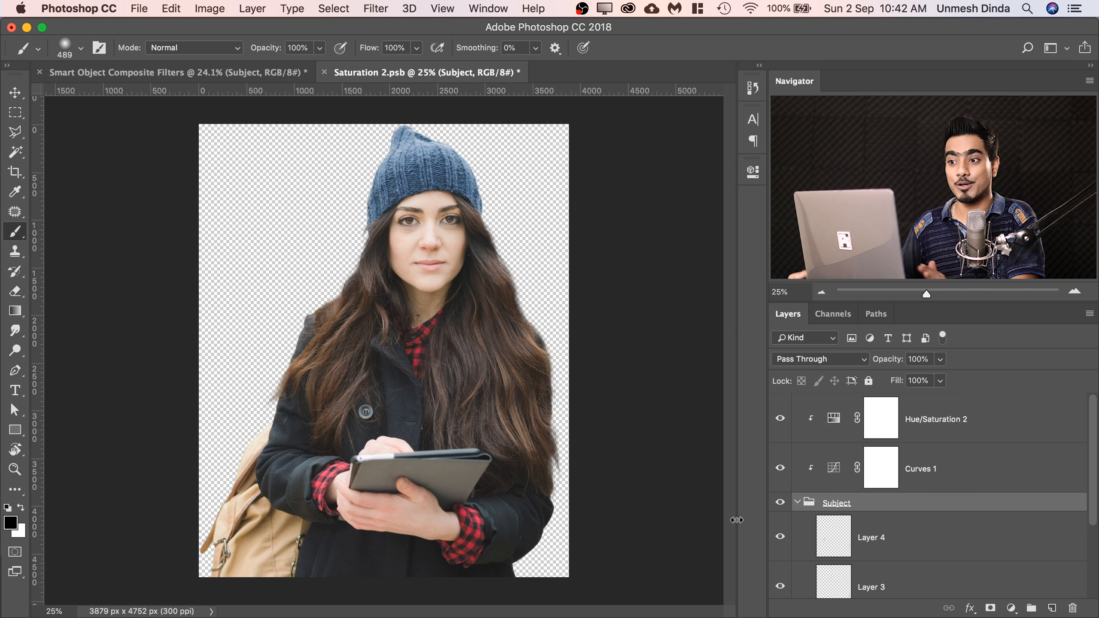
click(323, 72)
click(504, 233)
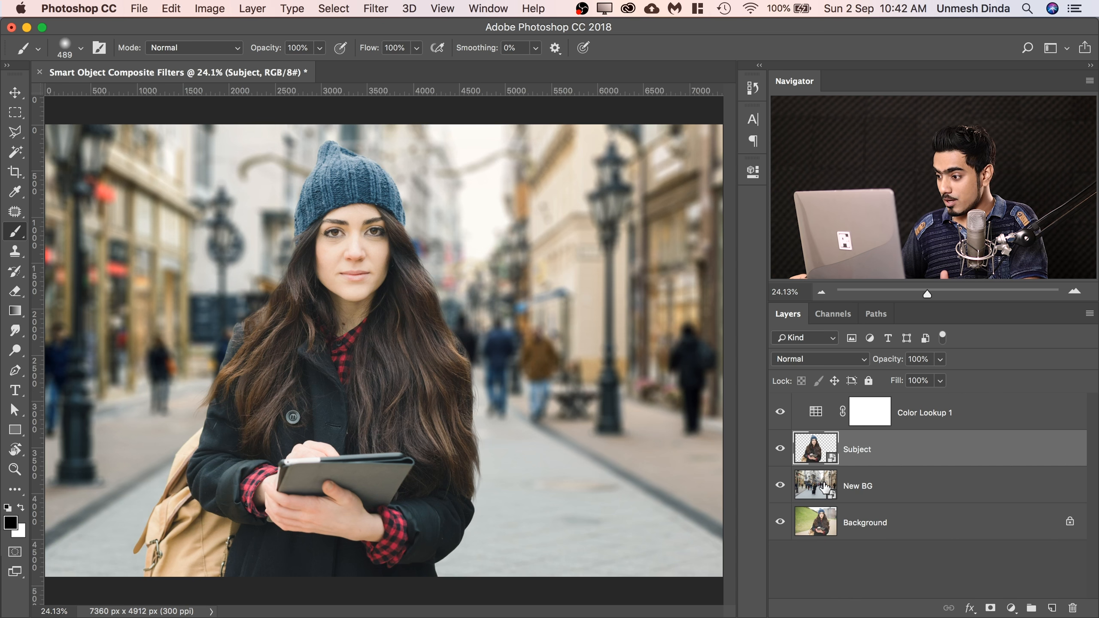
Open the New BG smart object's contents, raise the Curves 2 black point drastically, and save the embedded document.
click(816, 486)
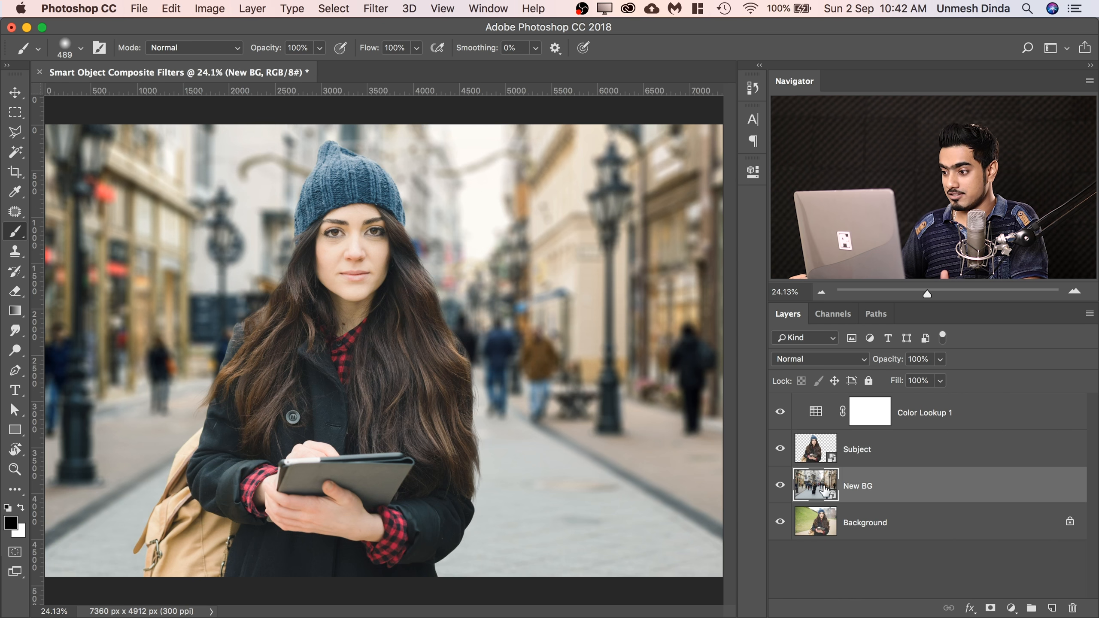
double_click(795, 489)
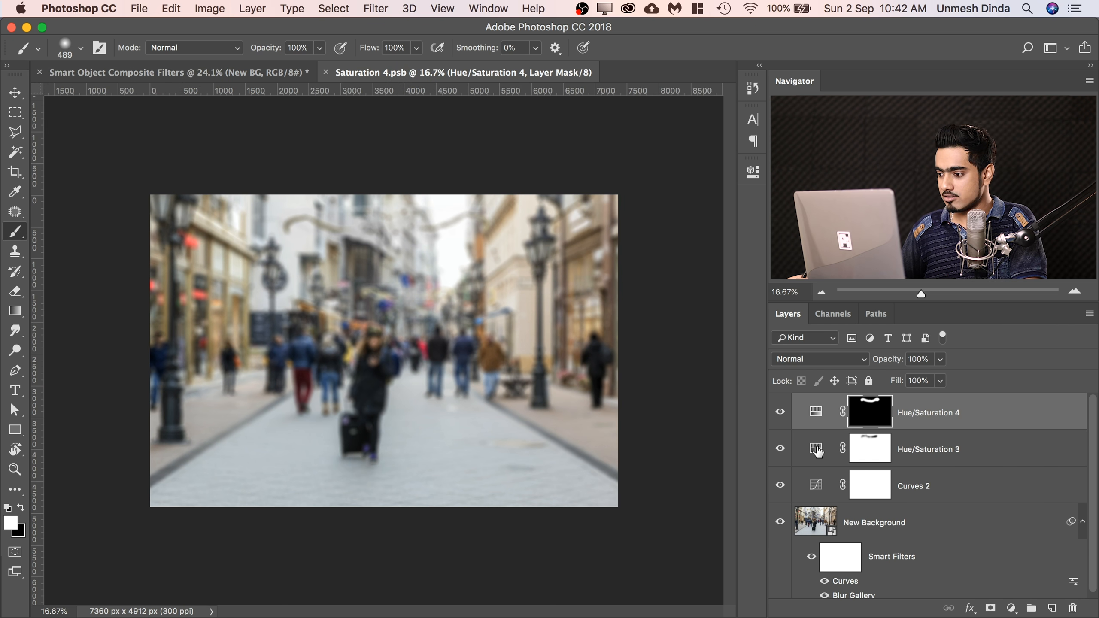
double_click(822, 488)
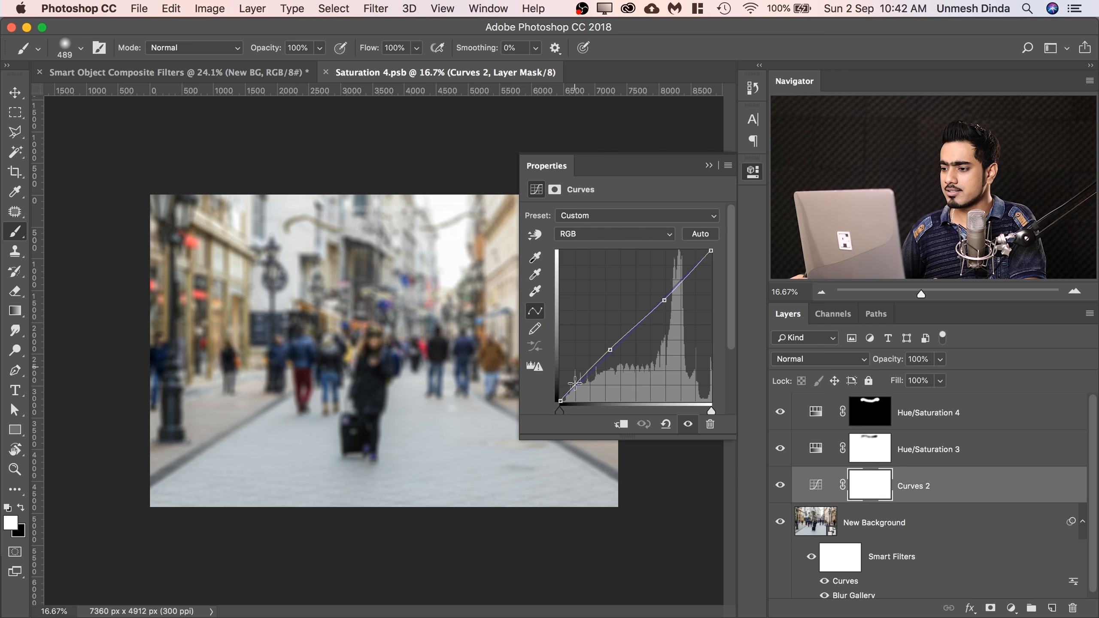
drag(572, 399, 553, 301)
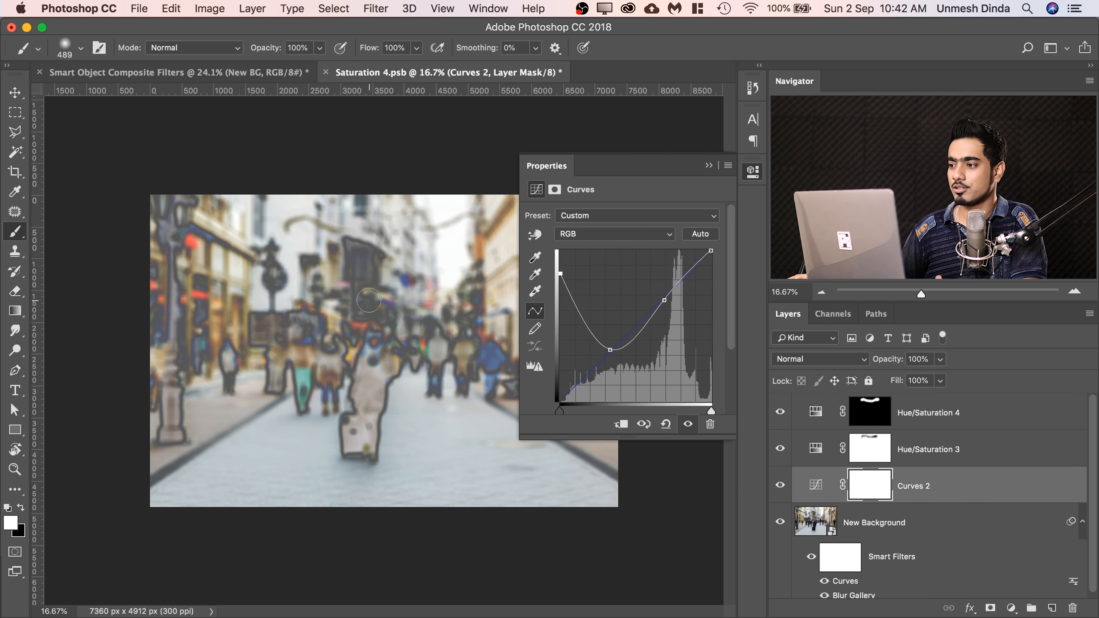
click(709, 166)
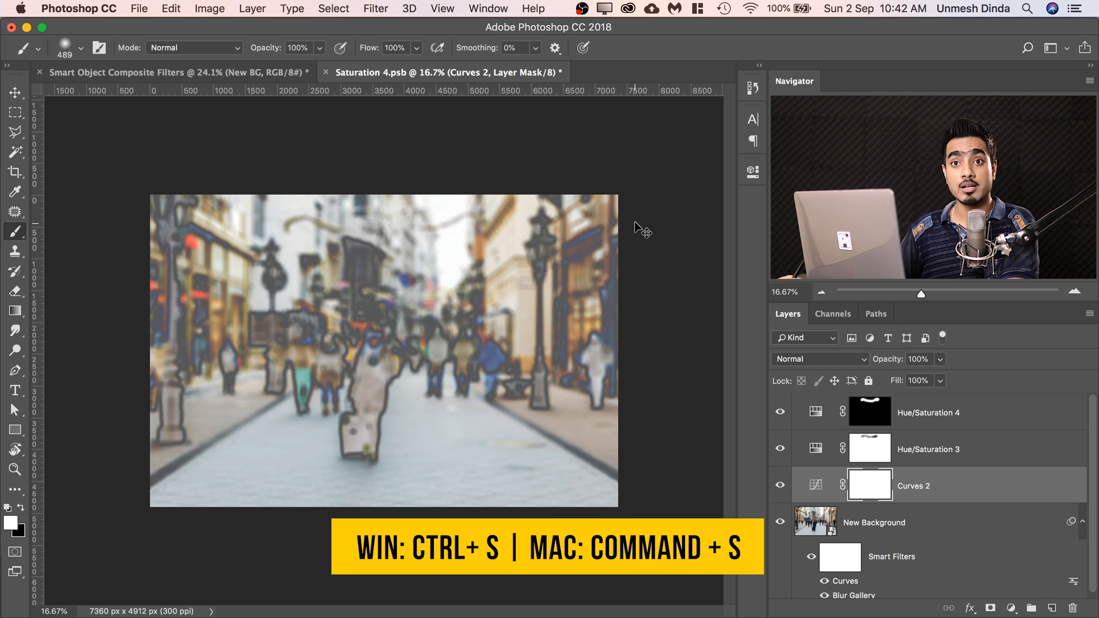
key(super+s)
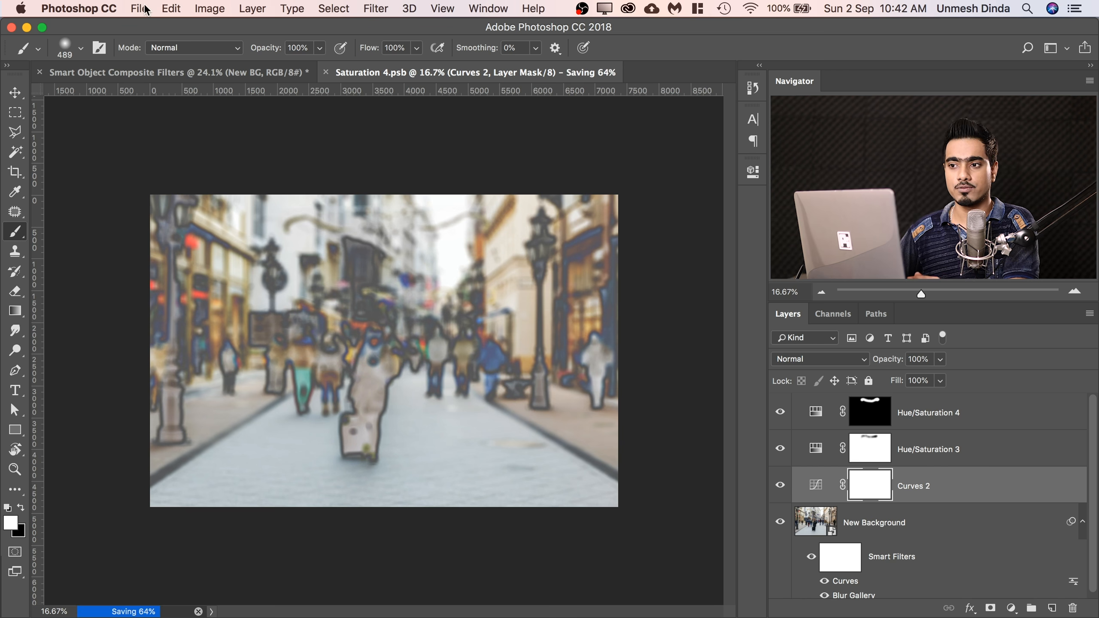
Look over the file saving commands and switch back to the Smart Object Composite Filters document.
click(139, 10)
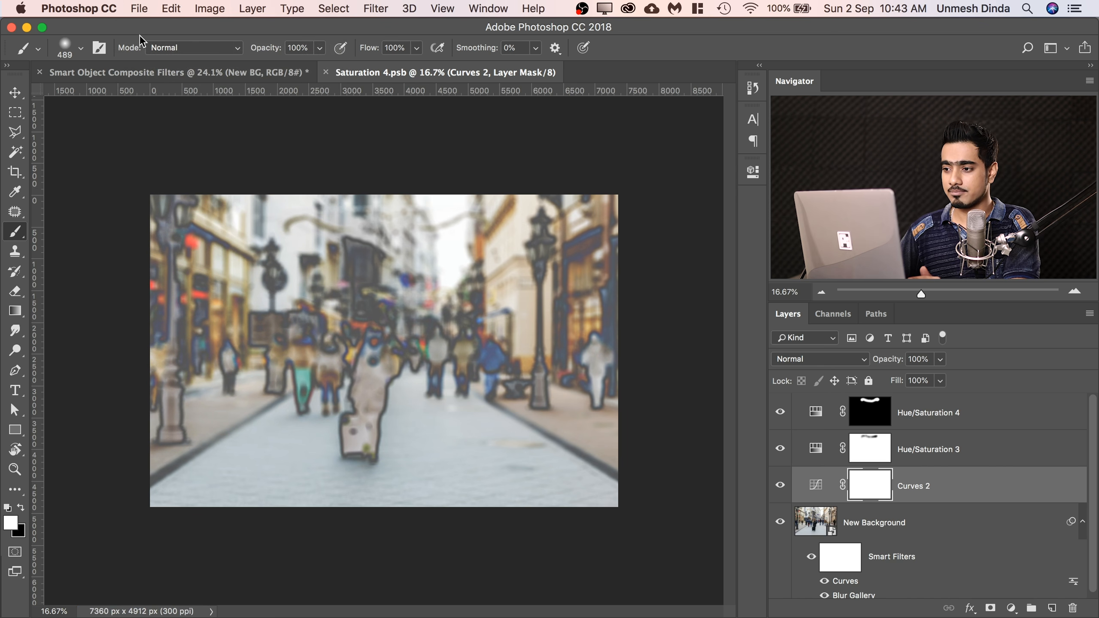
click(139, 8)
click(381, 35)
click(132, 9)
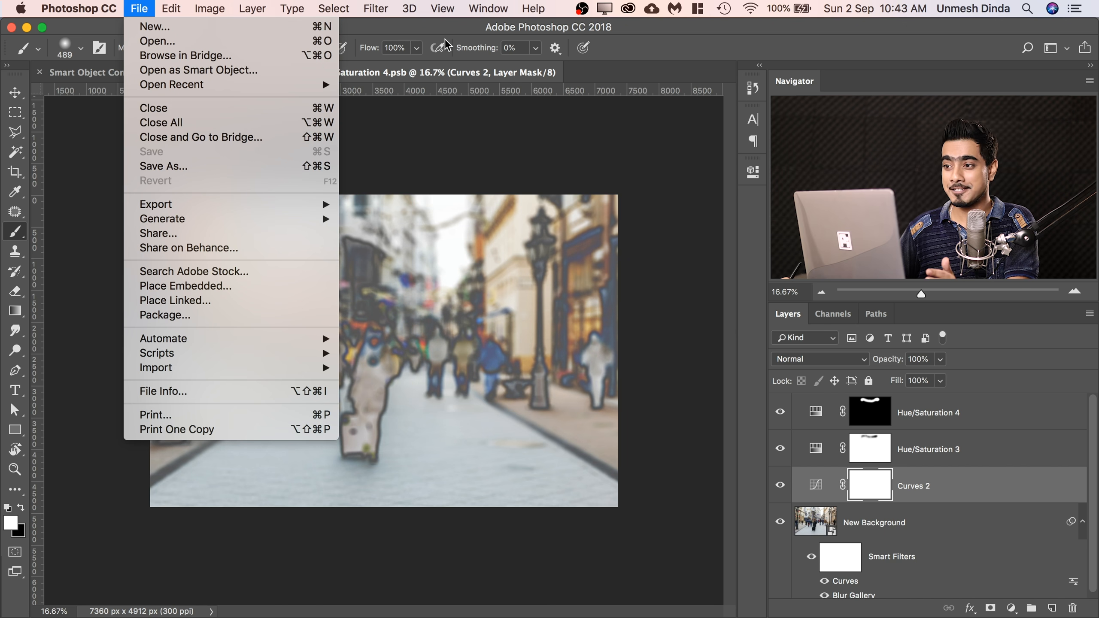
click(422, 75)
click(226, 77)
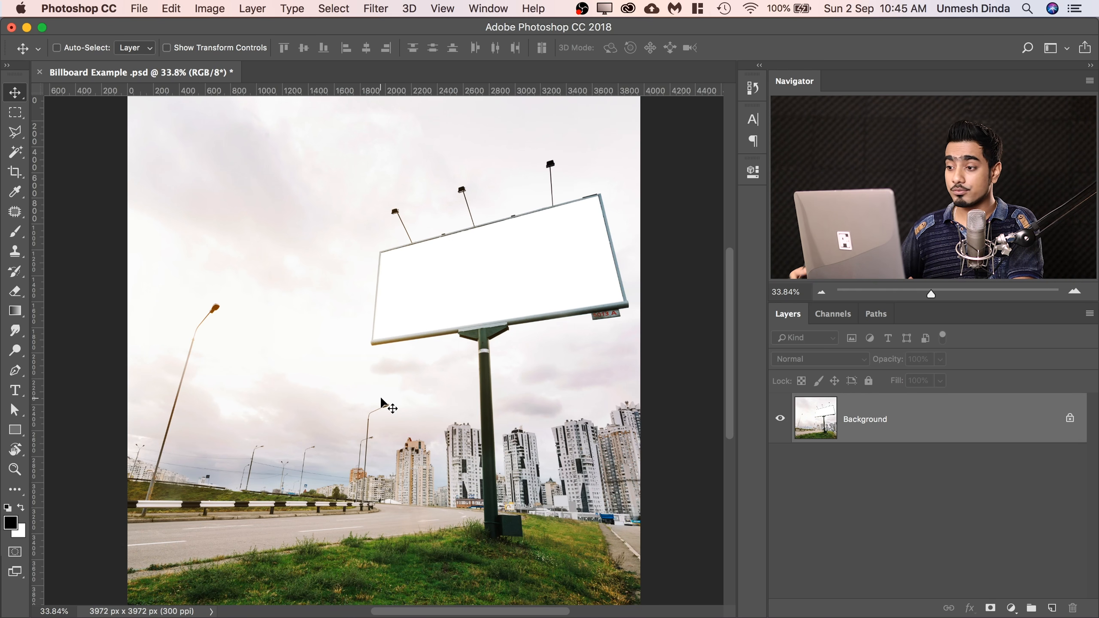
Draw a rectangle shape about 2021 px wide and 891 px high over the lower part of the billboard.
mouse_move(493, 303)
mouse_down()
mouse_move(547, 293)
mouse_move(504, 303)
mouse_up()
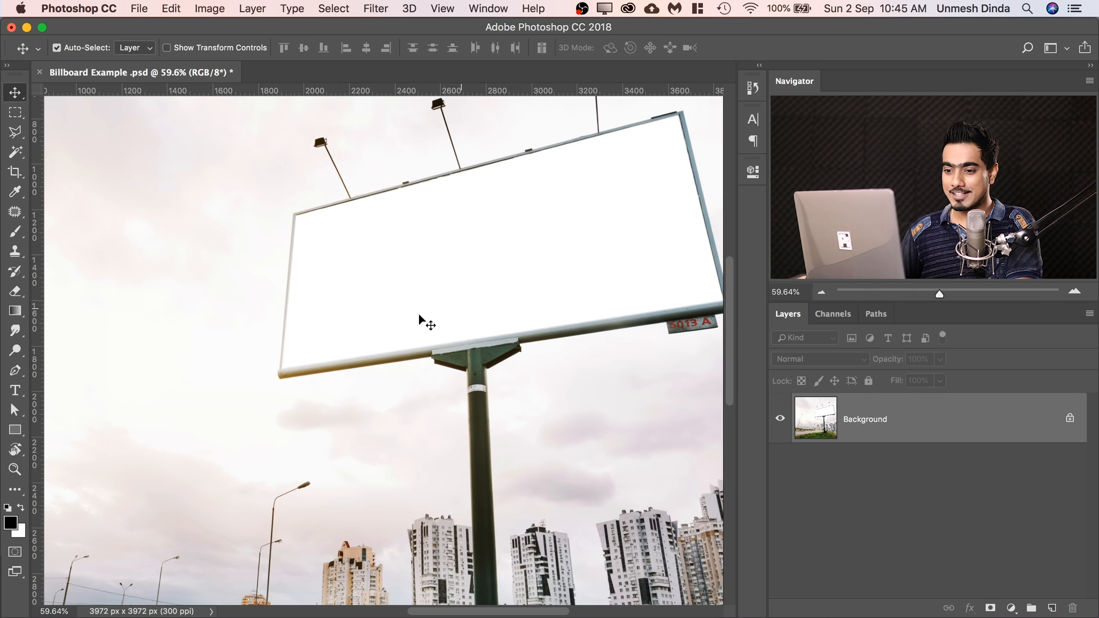
click(16, 430)
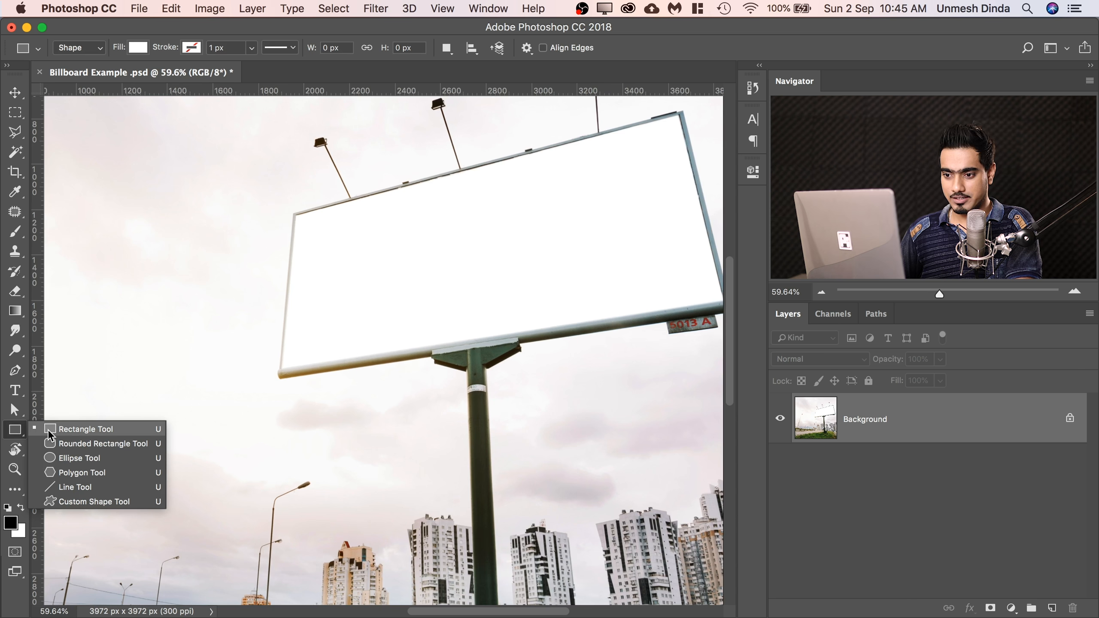
click(50, 430)
scroll(405, 257, right, 3)
drag(187, 288, 645, 492)
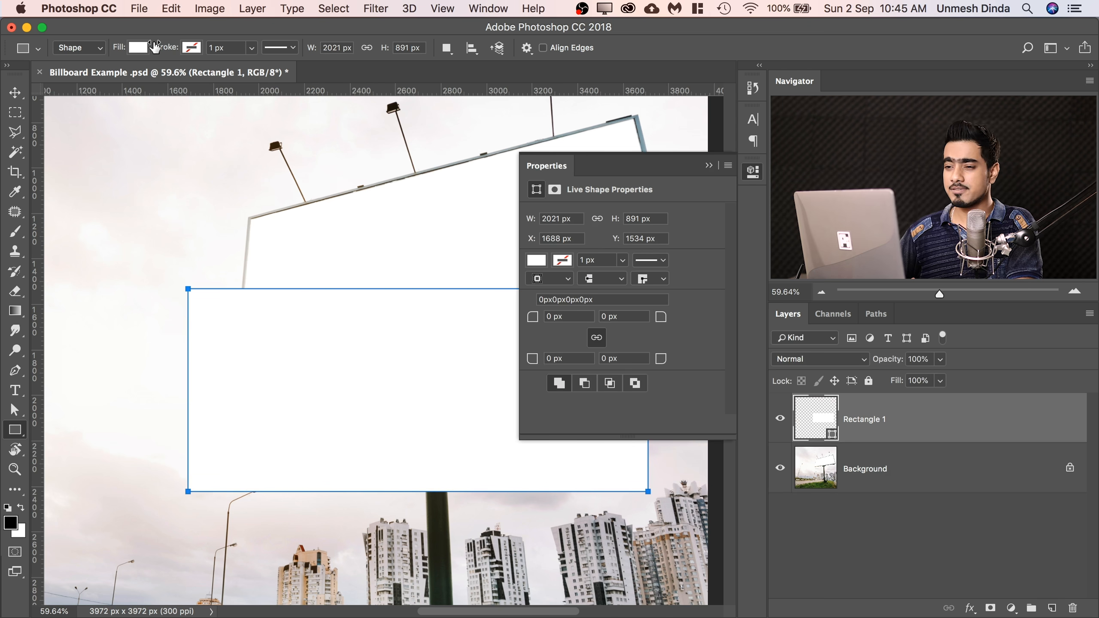
Fill the rectangle with 50% gray (808080) and collapse its shape properties.
click(139, 47)
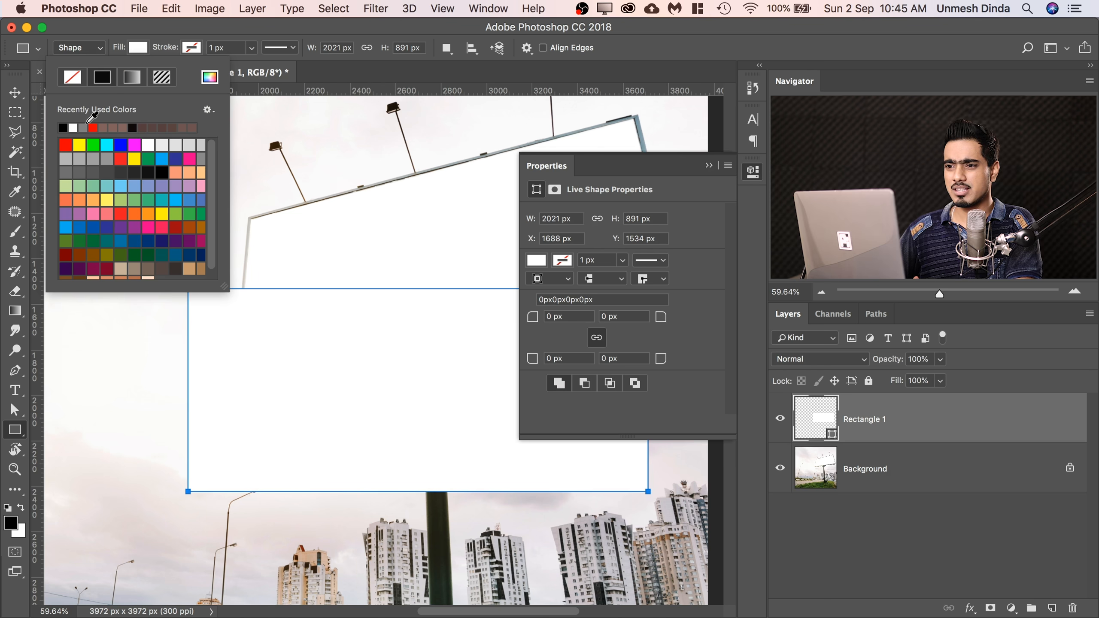
click(85, 126)
click(211, 77)
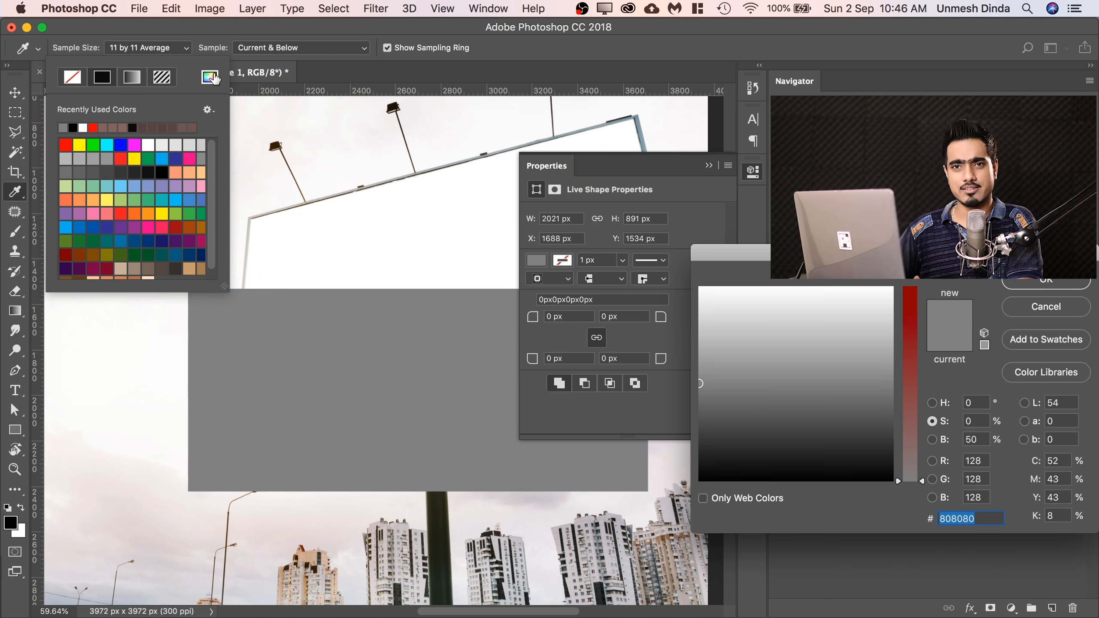
drag(765, 256, 726, 350)
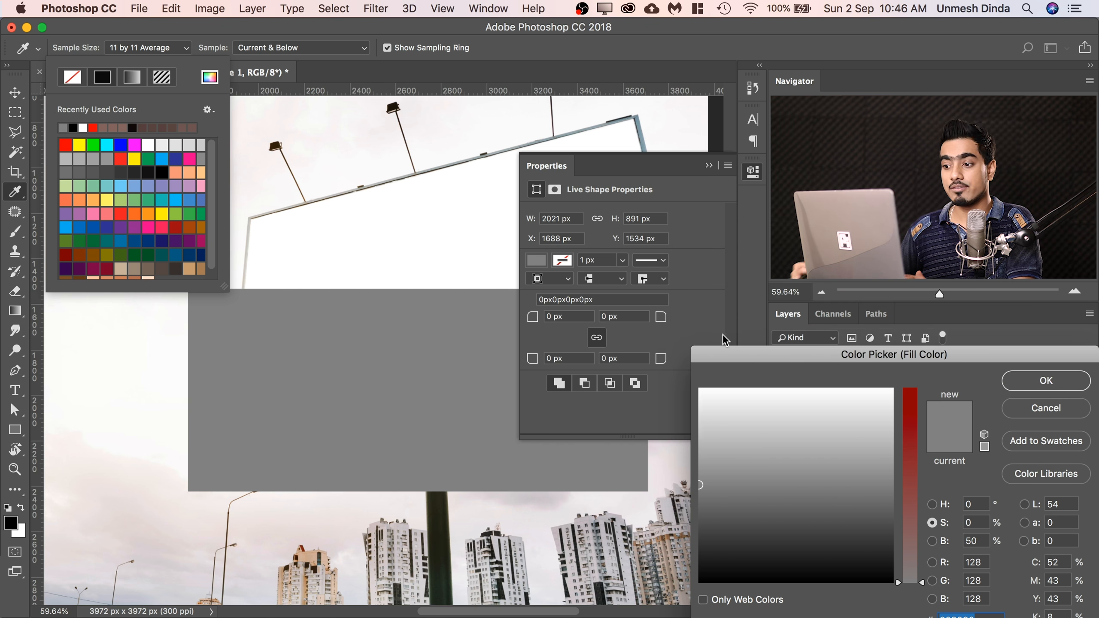
drag(869, 365, 846, 327)
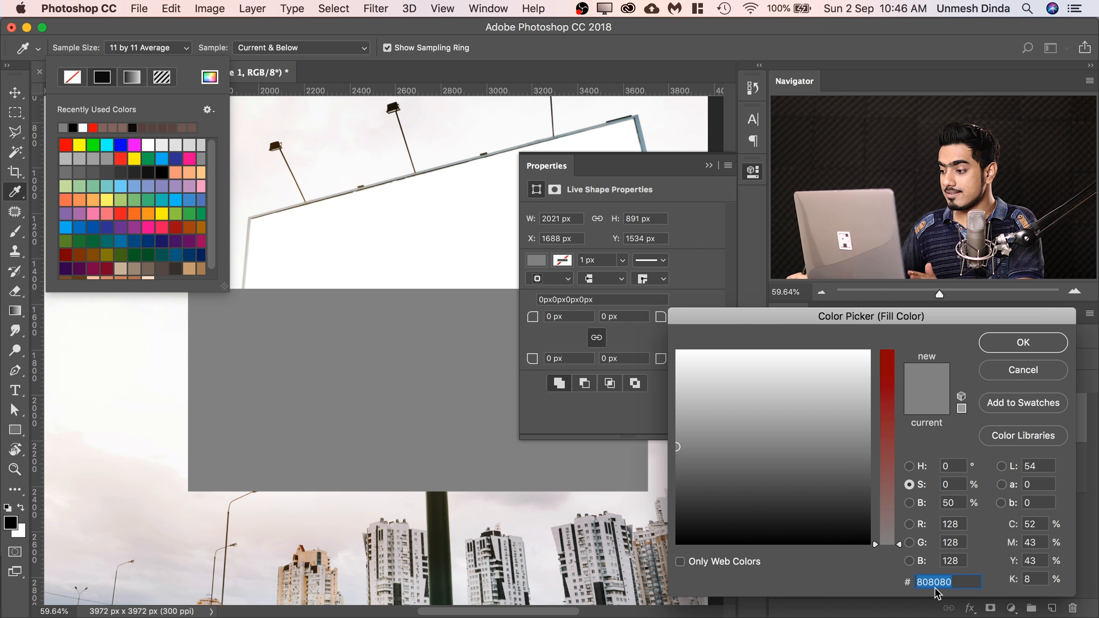
click(1049, 346)
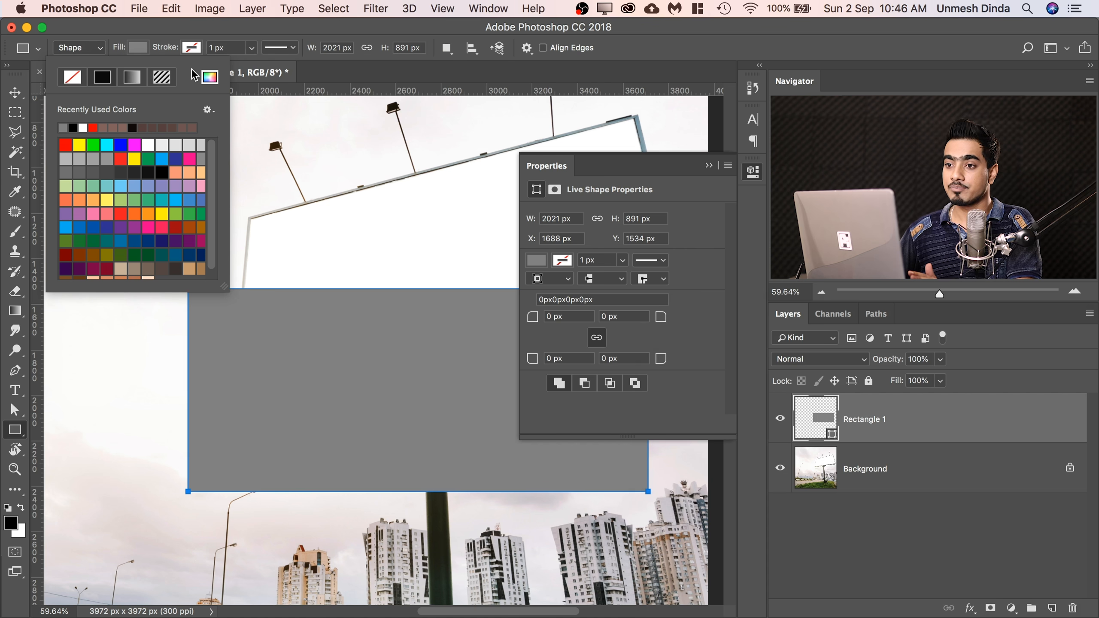
click(101, 51)
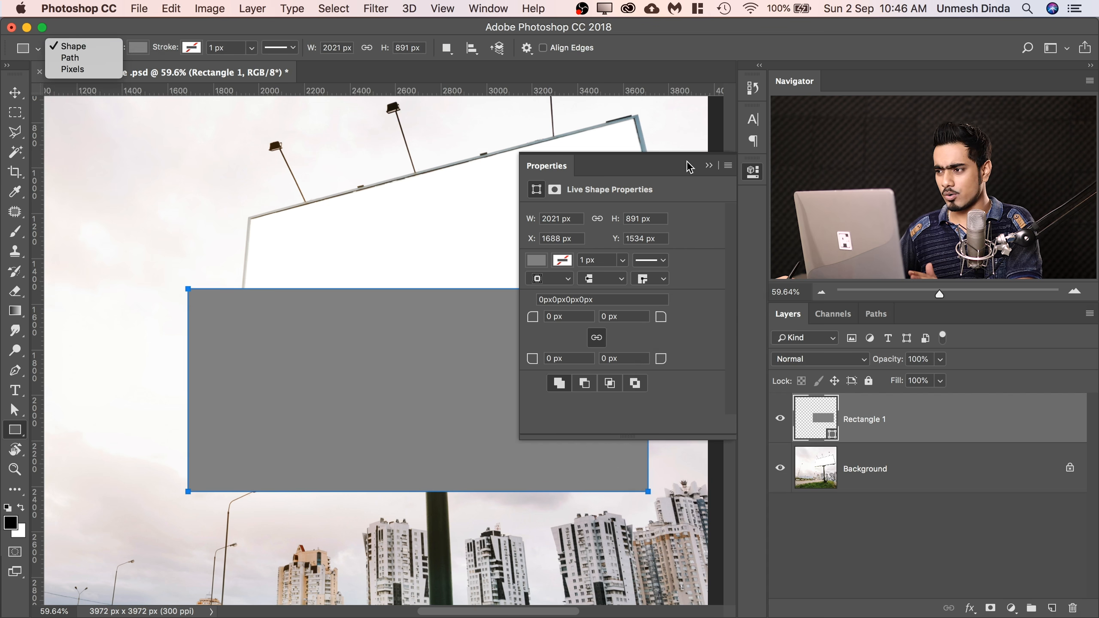
click(708, 167)
click(709, 166)
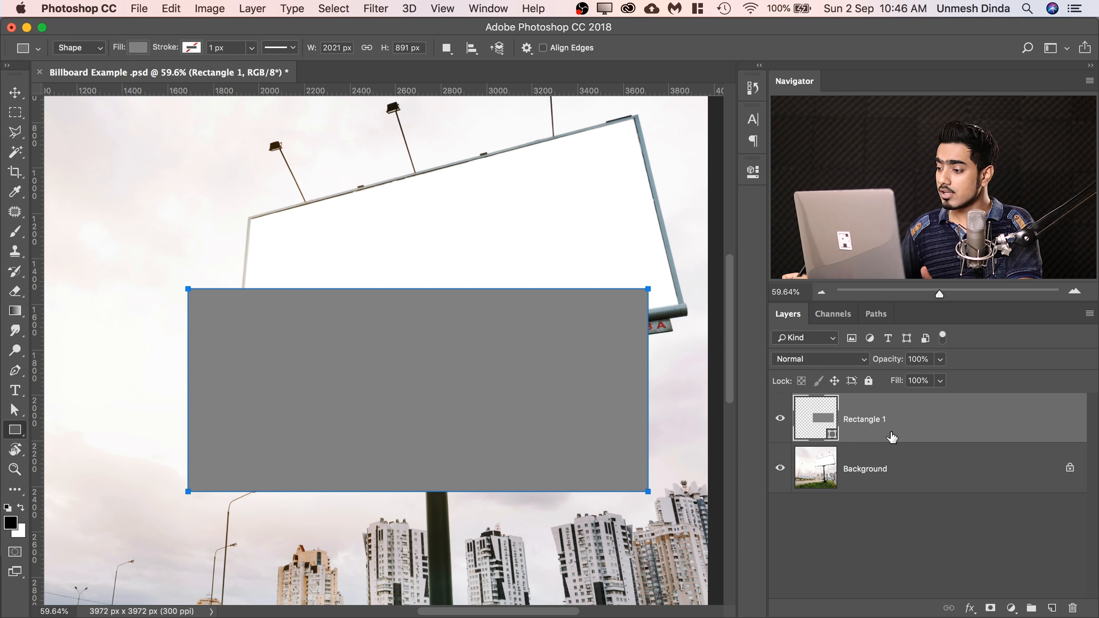
Convert the Rectangle 1 layer into a smart object.
right_click(965, 425)
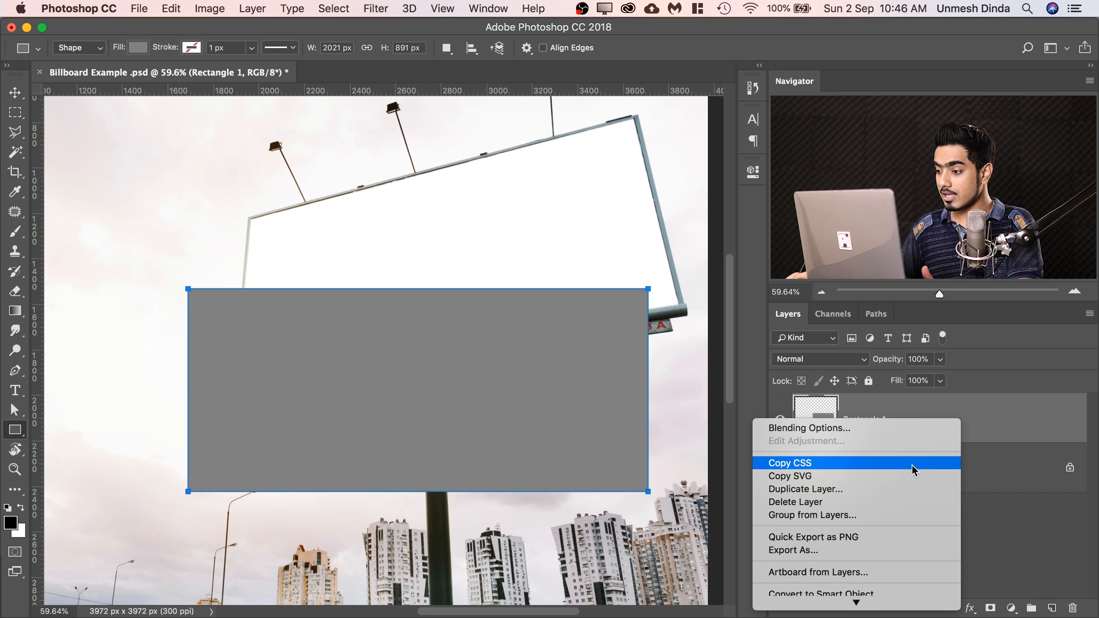
click(819, 596)
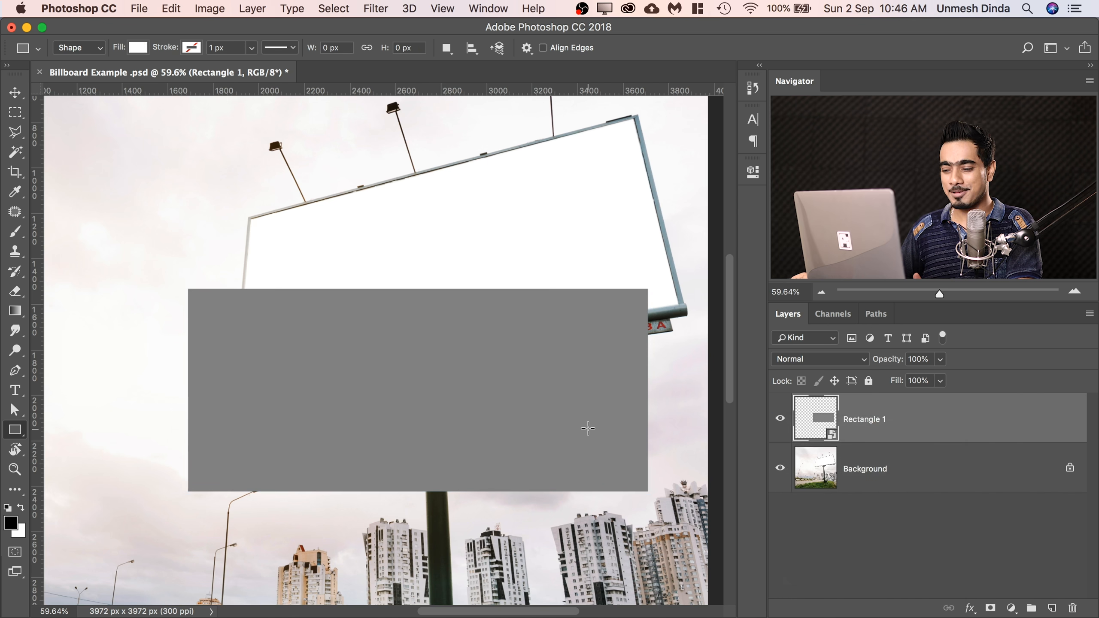
scroll(398, 201, up, 3)
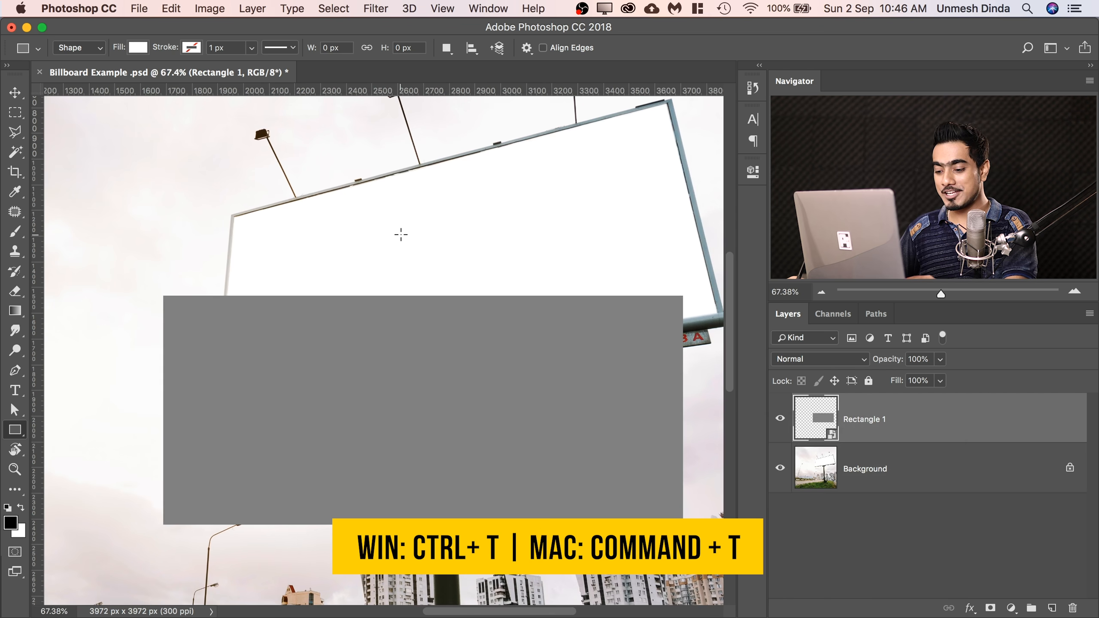
Free-transform the gray Rectangle 1 smart object, distorting its four corners to roughly match the billboard's corners.
key(super+t)
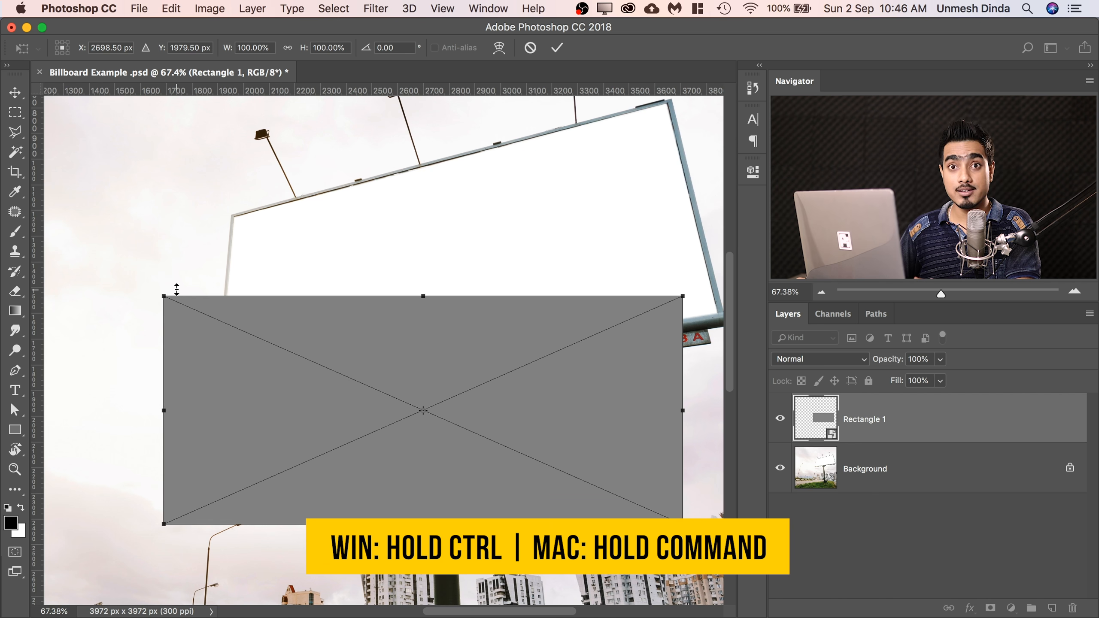
drag(165, 294, 235, 219)
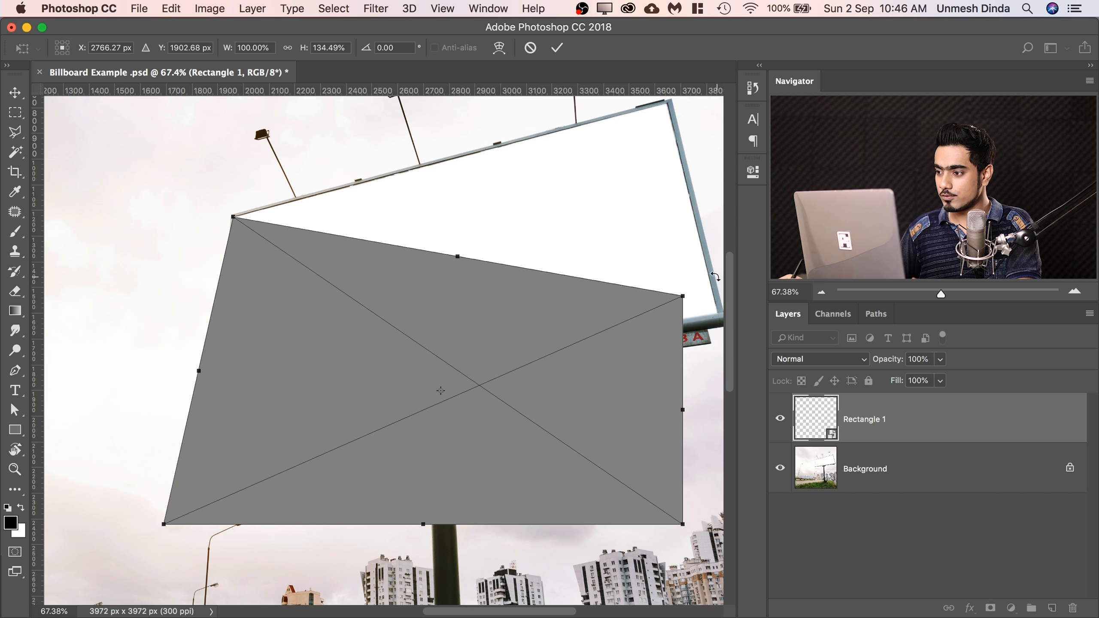
drag(682, 297, 668, 101)
drag(682, 524, 678, 359)
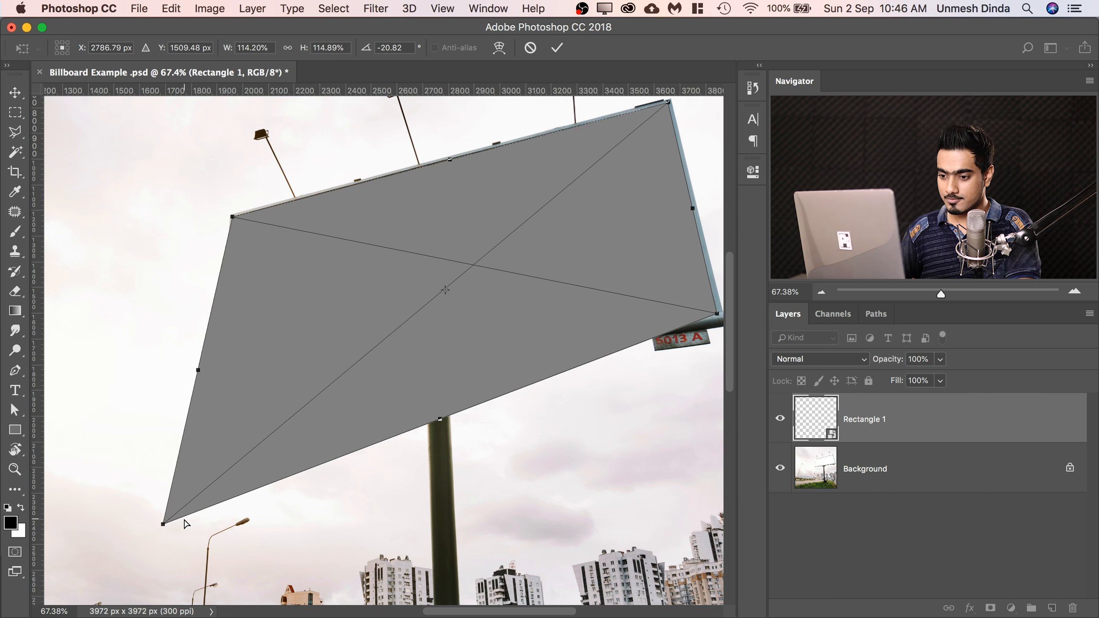
drag(163, 523, 217, 389)
Fine-tune the two upper corners of the distorted rectangle so they meet the inner edge of the billboard frame.
drag(304, 175, 366, 157)
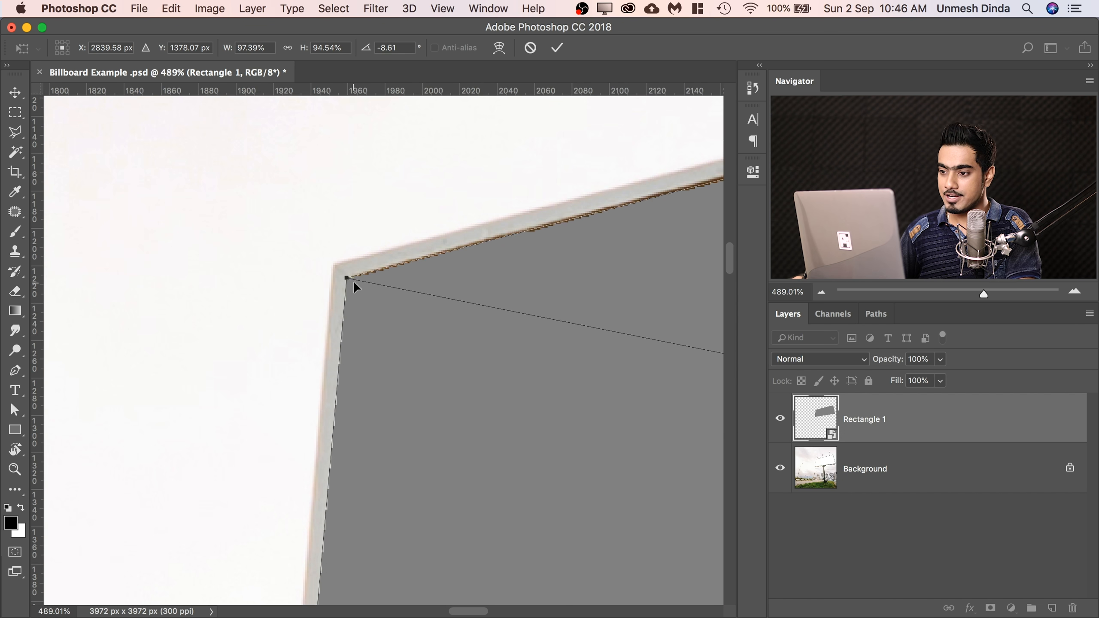
drag(347, 282, 355, 277)
drag(538, 211, 328, 277)
drag(649, 190, 195, 305)
drag(552, 241, 599, 226)
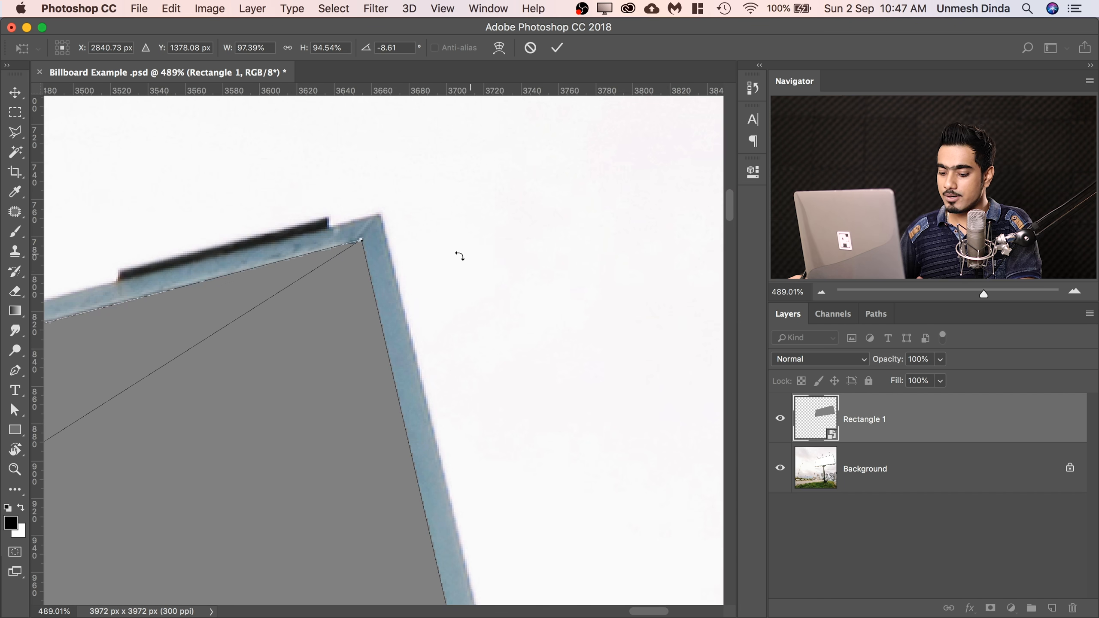
mouse_move(363, 242)
mouse_down()
mouse_move(375, 229)
mouse_move(350, 246)
mouse_up()
Align the rectangle's two lower corners with the inside of the billboard frame and apply the transform.
drag(469, 321, 459, 167)
drag(495, 445, 558, 564)
drag(514, 323, 509, 315)
drag(328, 311, 649, 260)
drag(238, 321, 718, 246)
drag(182, 322, 140, 372)
drag(327, 358, 333, 350)
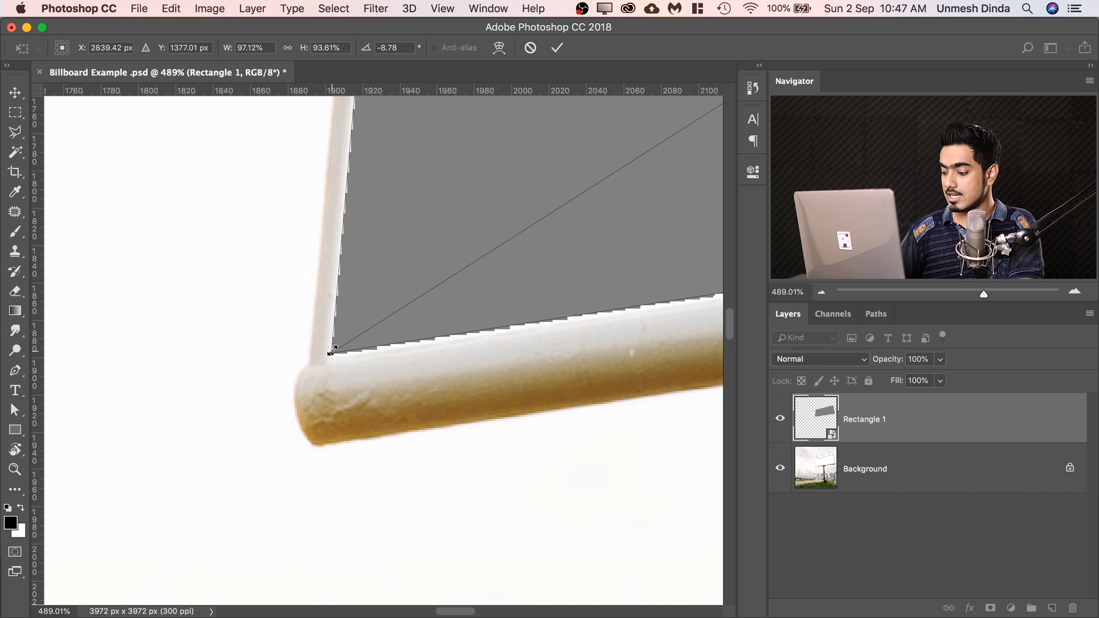
key(Return)
key(super+0)
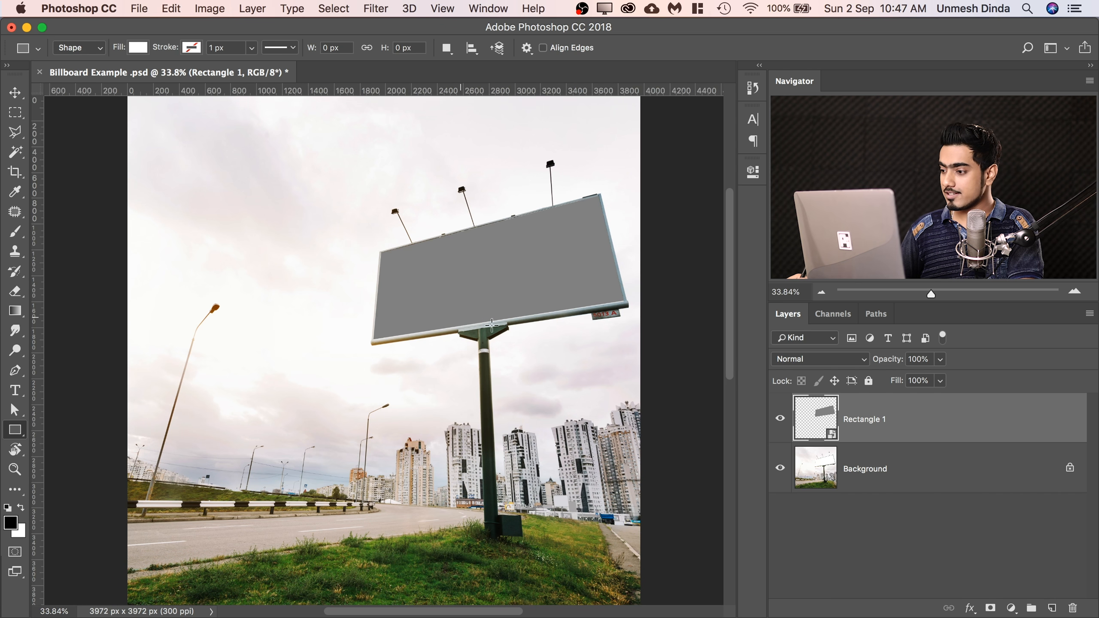
Add a new layer above Rectangle 1 and set up a white Soft Round brush at 4994 px with 0% hardness.
click(1047, 606)
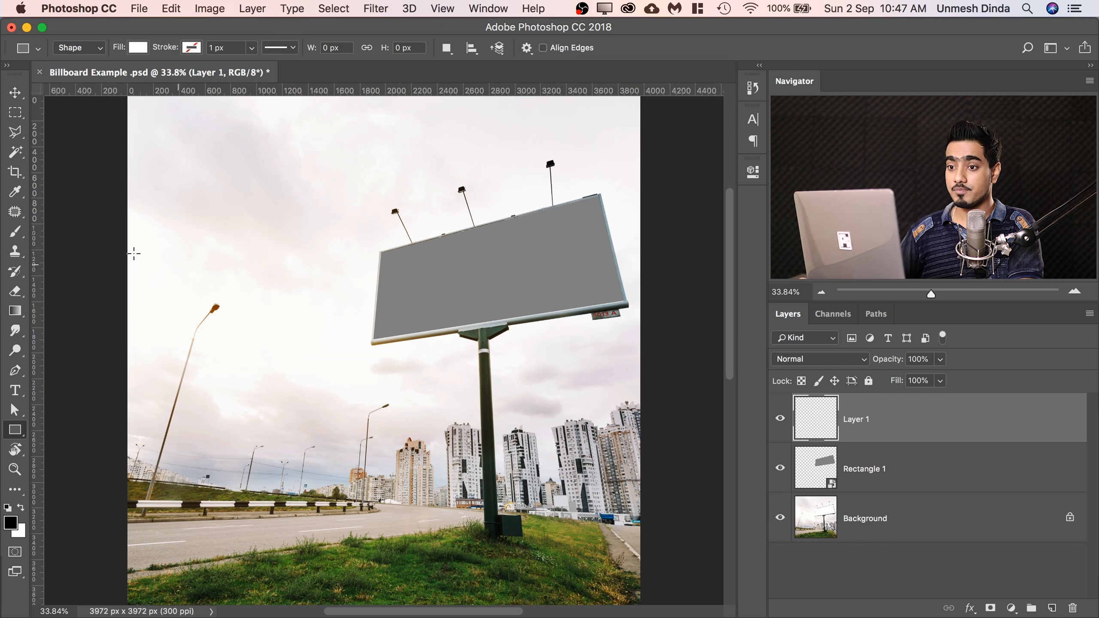
click(15, 233)
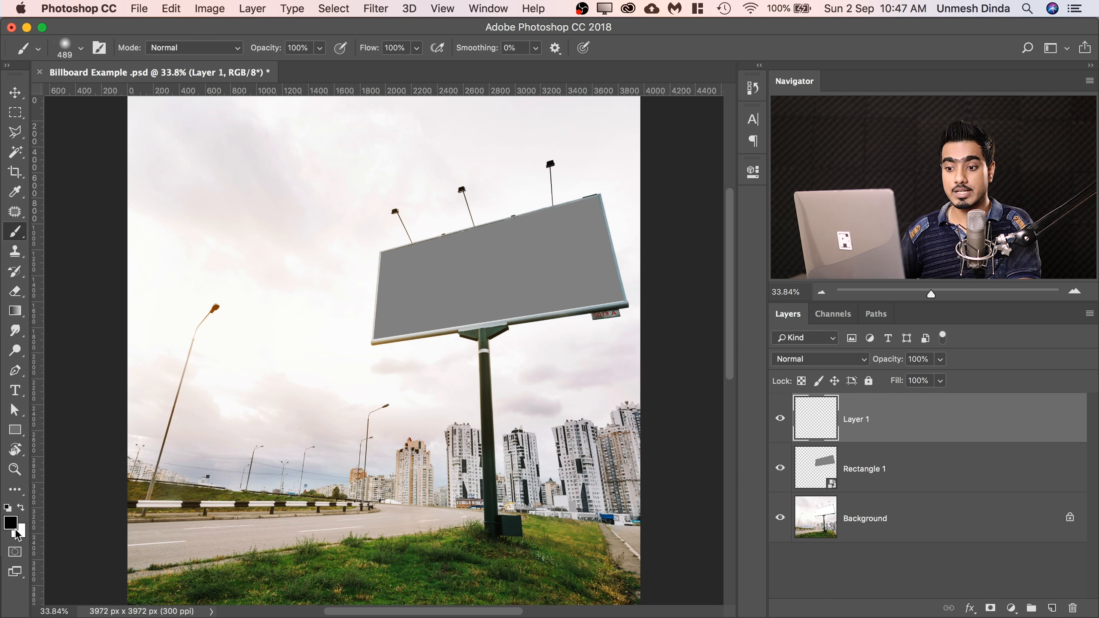
key(x)
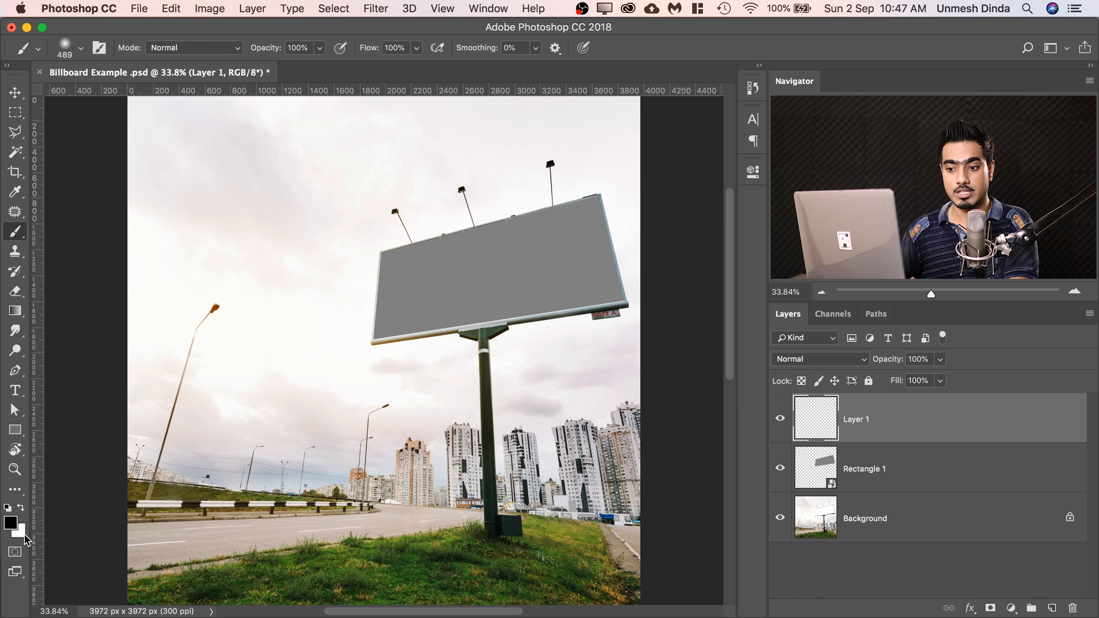
drag(300, 263, 589, 227)
drag(269, 304, 399, 280)
mouse_move(292, 299)
mouse_down()
mouse_move(385, 290)
mouse_move(373, 285)
mouse_up()
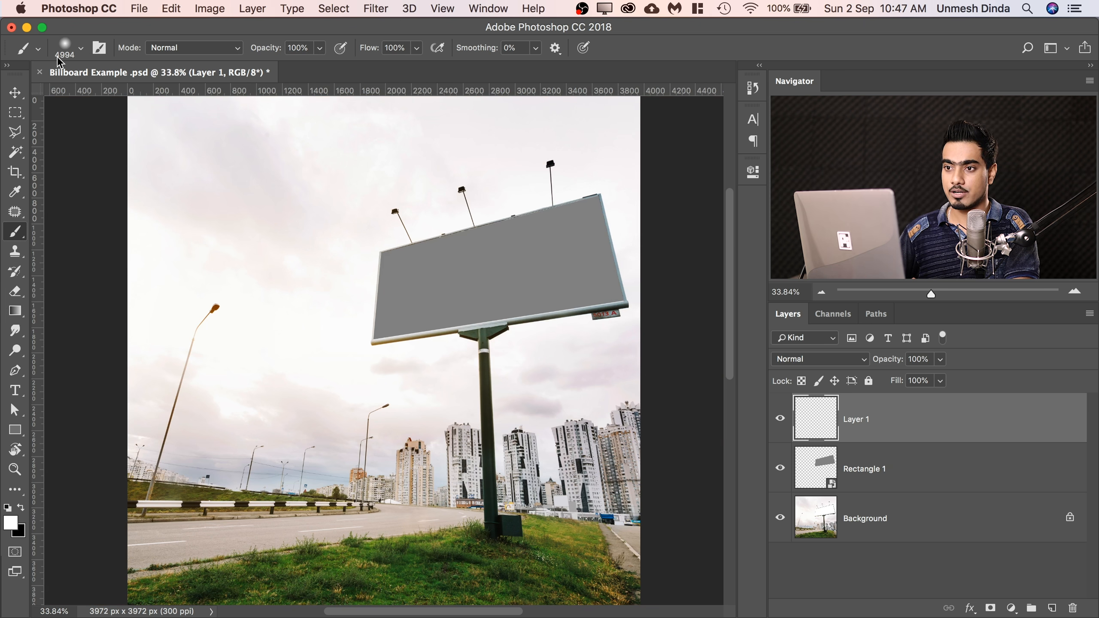
click(81, 48)
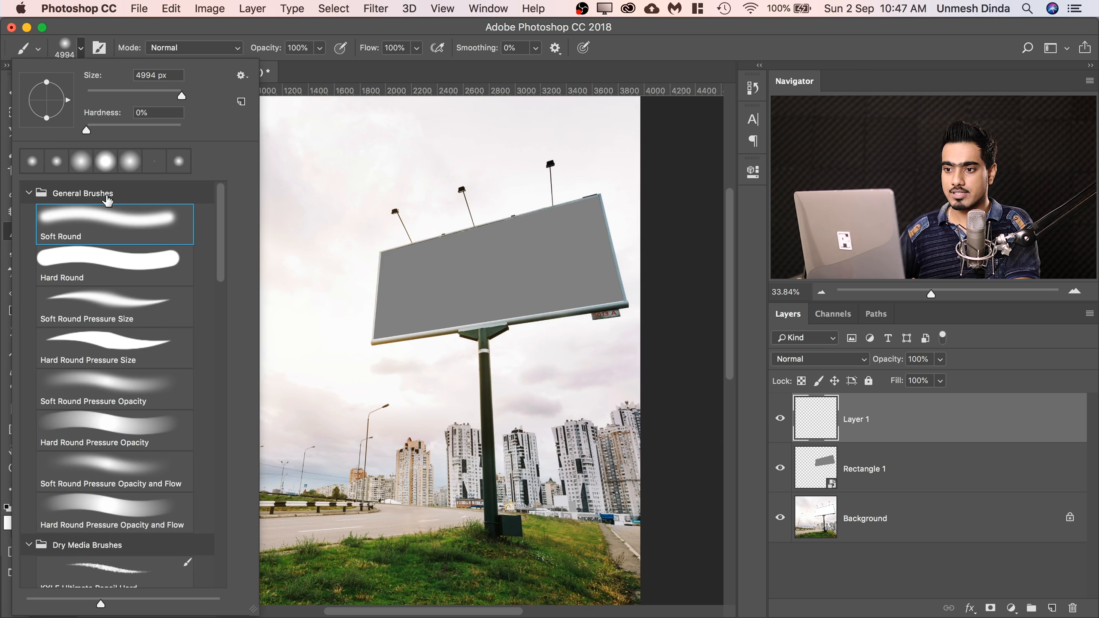
click(446, 28)
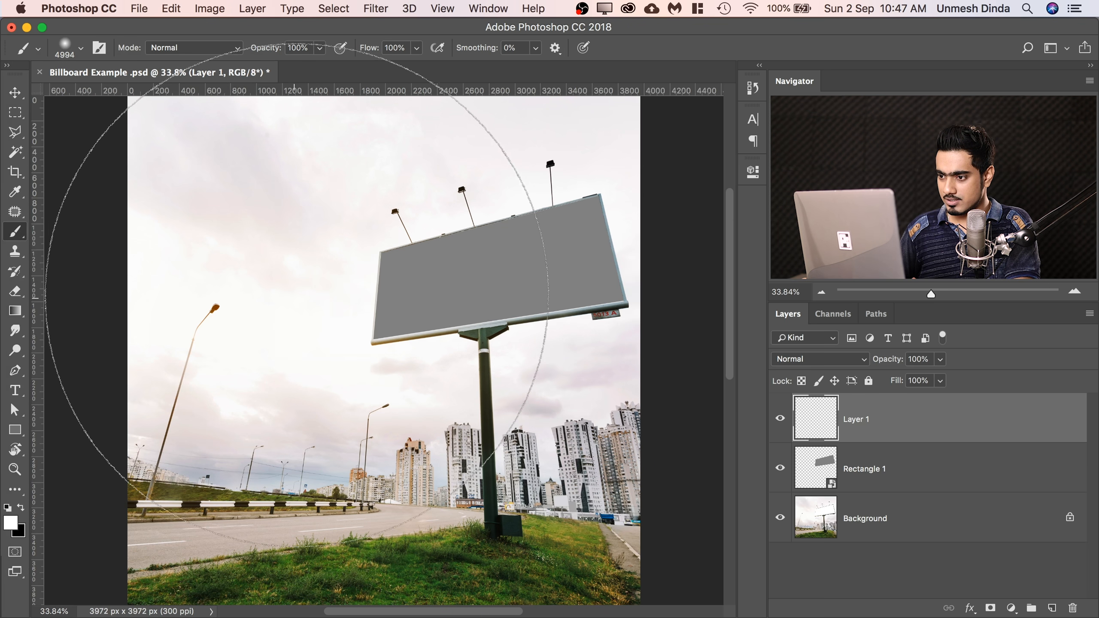
Paint one large white glow centred beside the billboard's left edge, clipping the layer to Rectangle 1 at 64% opacity.
click(314, 303)
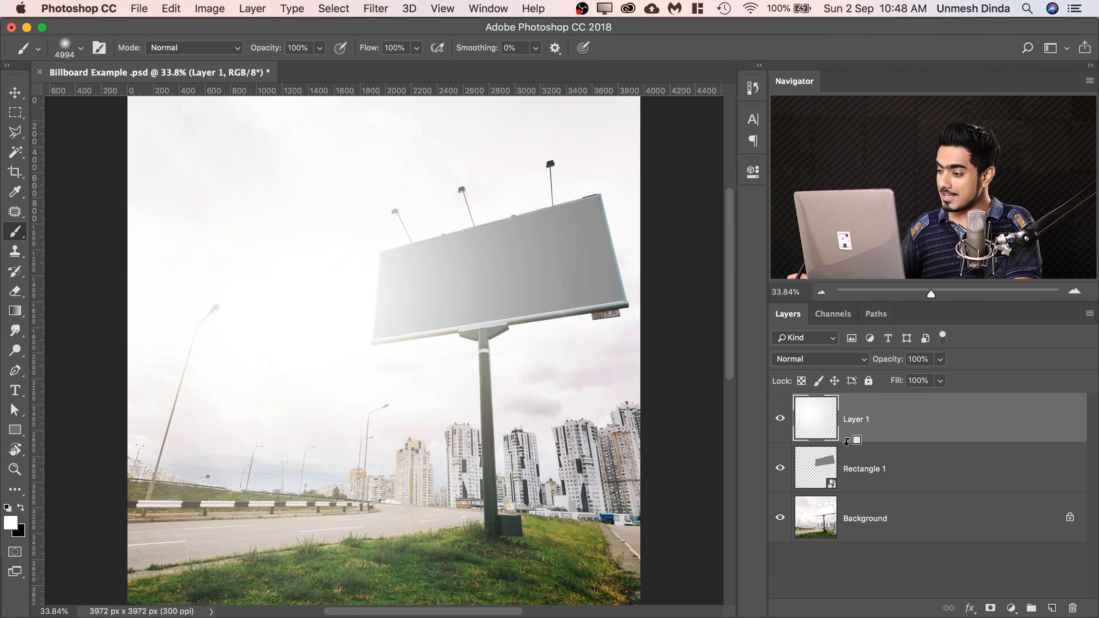
alt+click(915, 438)
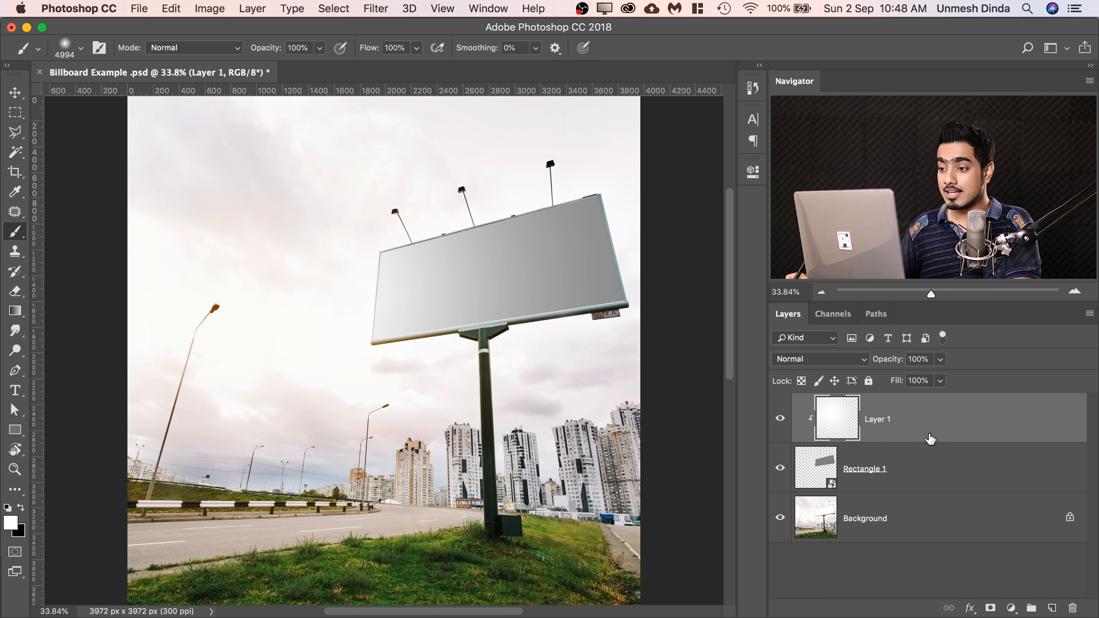
drag(886, 362, 891, 362)
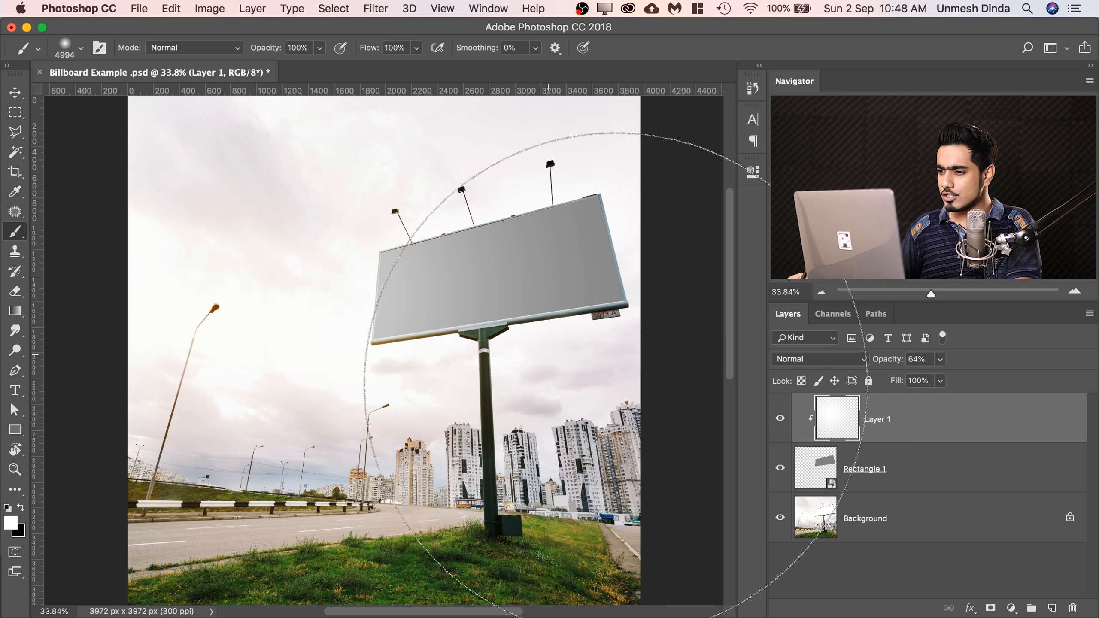
Switch to the Move tool and save the Billboard Example document.
click(14, 93)
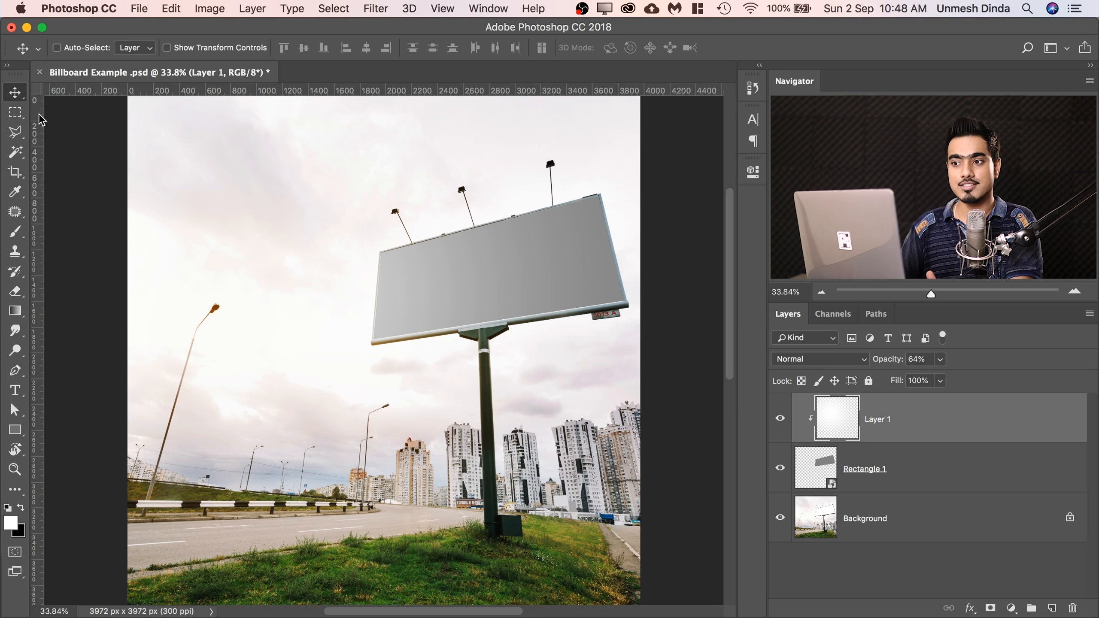
click(139, 9)
click(195, 152)
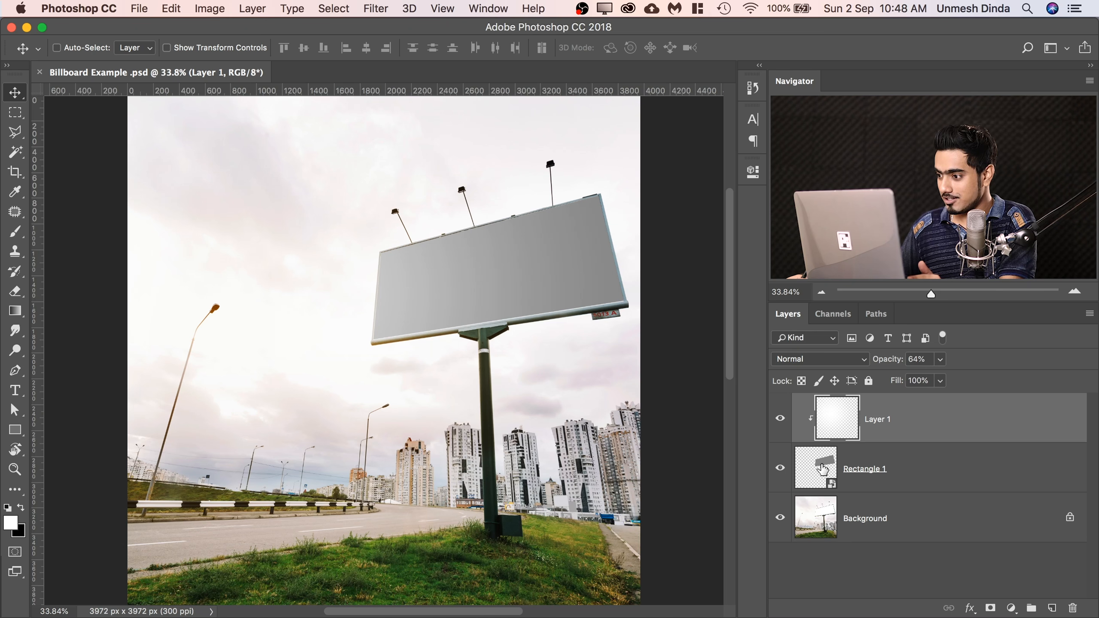
Open the contents of the Rectangle 1 smart object and place the Woman Skin image from the Smart Object folder into it.
double_click(822, 465)
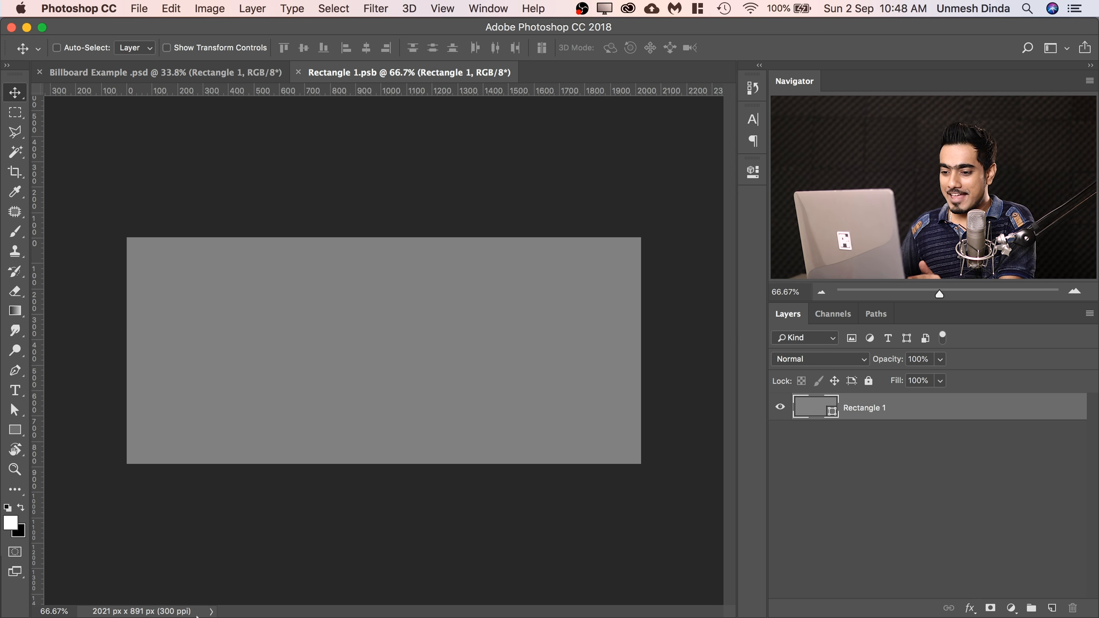
mouse_move(173, 606)
click(43, 600)
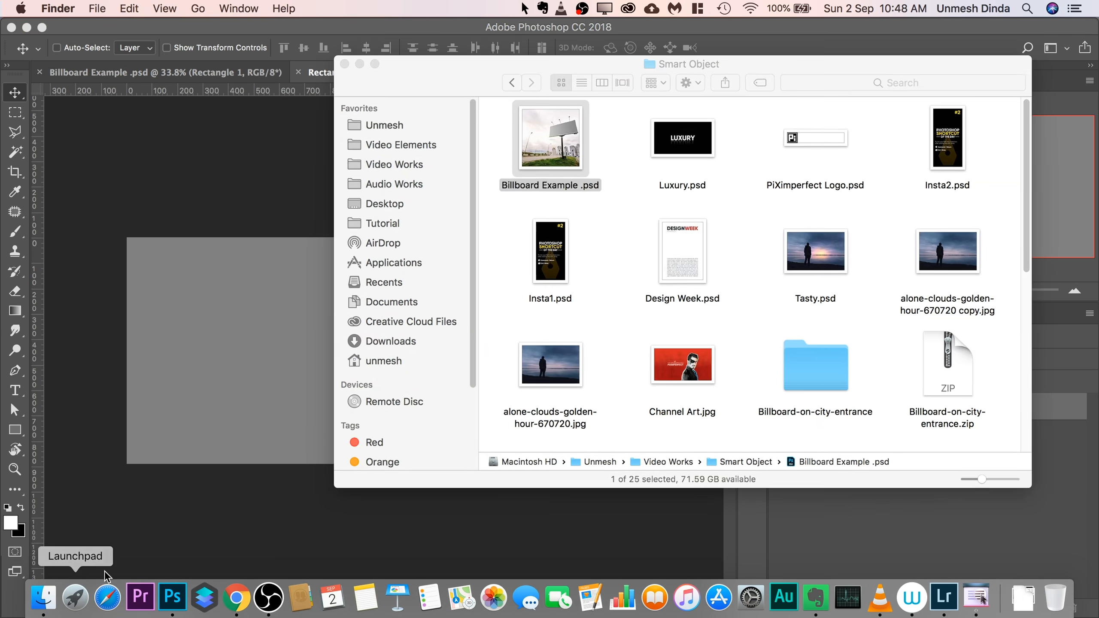
click(1024, 158)
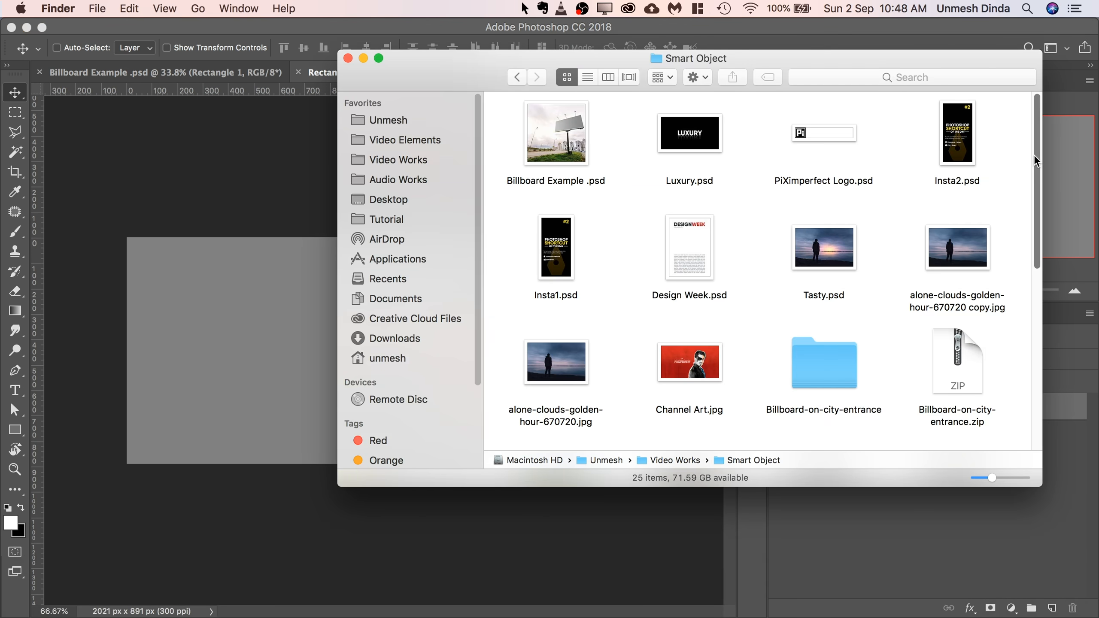
scroll(1026, 212, down, 10)
drag(969, 204, 229, 306)
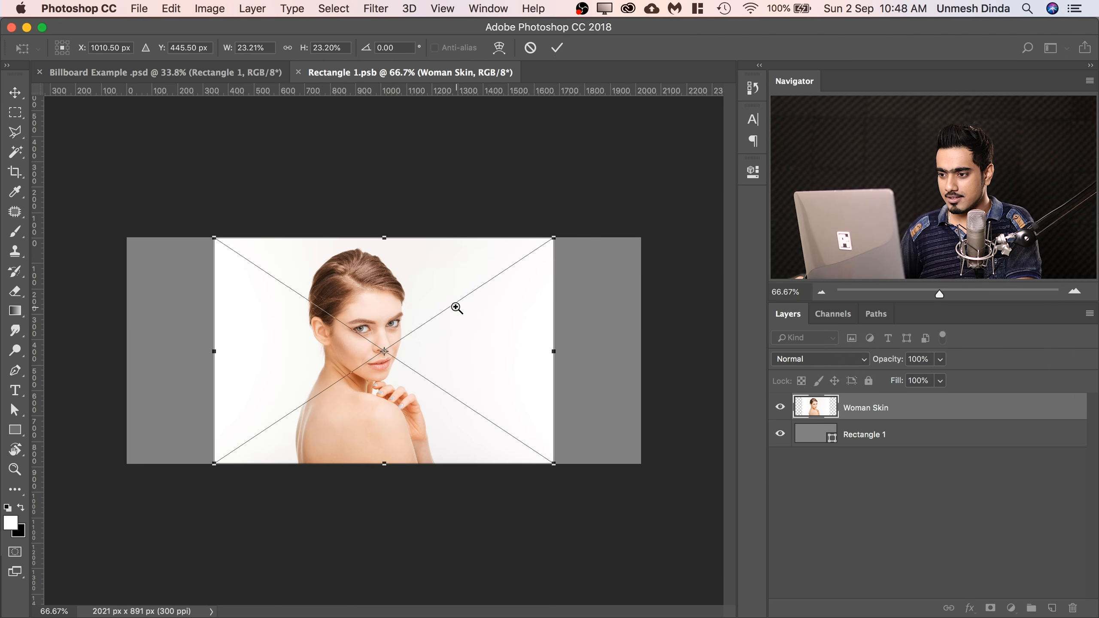
Scale the placed Woman Skin image to 58.75%, position it at X 948 px, Y 126 px, and apply the placement.
drag(456, 307, 399, 307)
drag(485, 418, 605, 541)
drag(352, 405, 366, 363)
drag(637, 470, 641, 474)
drag(315, 377, 312, 369)
key(Left)
key(Left)
key(Left)
key(Left)
key(Left)
key(Left)
key(Left)
key(Left)
key(Left)
key(Left)
key(Left)
key(Left)
key(Left)
key(Left)
key(Left)
key(Left)
key(Left)
key(Left)
key(Left)
key(Left)
key(Left)
key(Left)
key(Left)
key(Left)
key(Left)
key(Left)
key(Left)
key(Left)
key(Left)
key(Left)
key(Left)
key(Left)
key(Left)
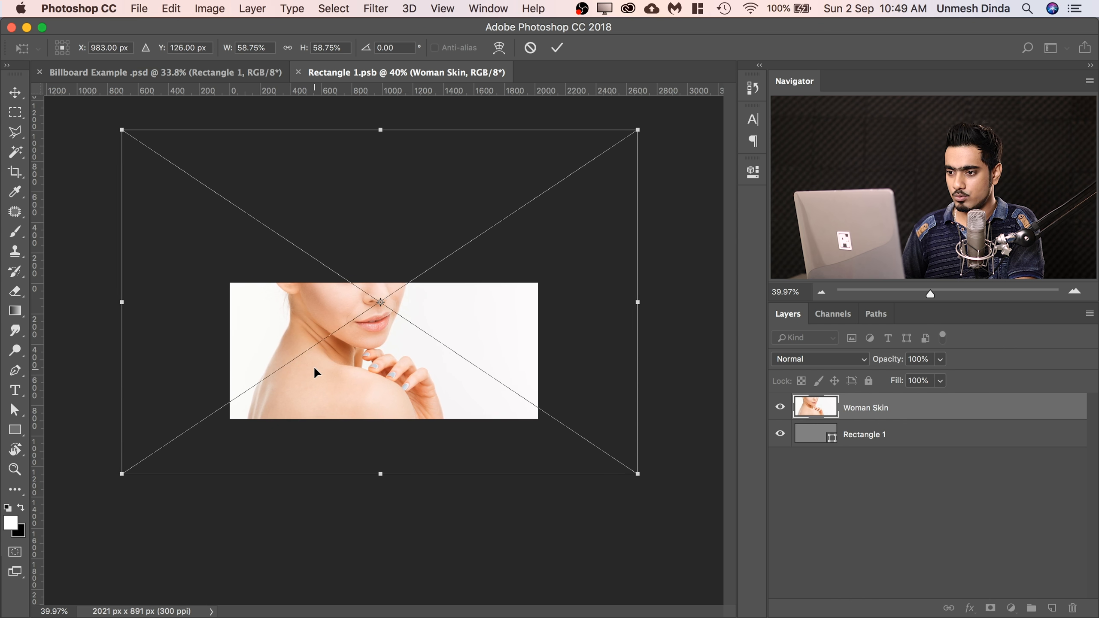
key(Left)
key(Left)
key(Left)
key(Left)
key(Return)
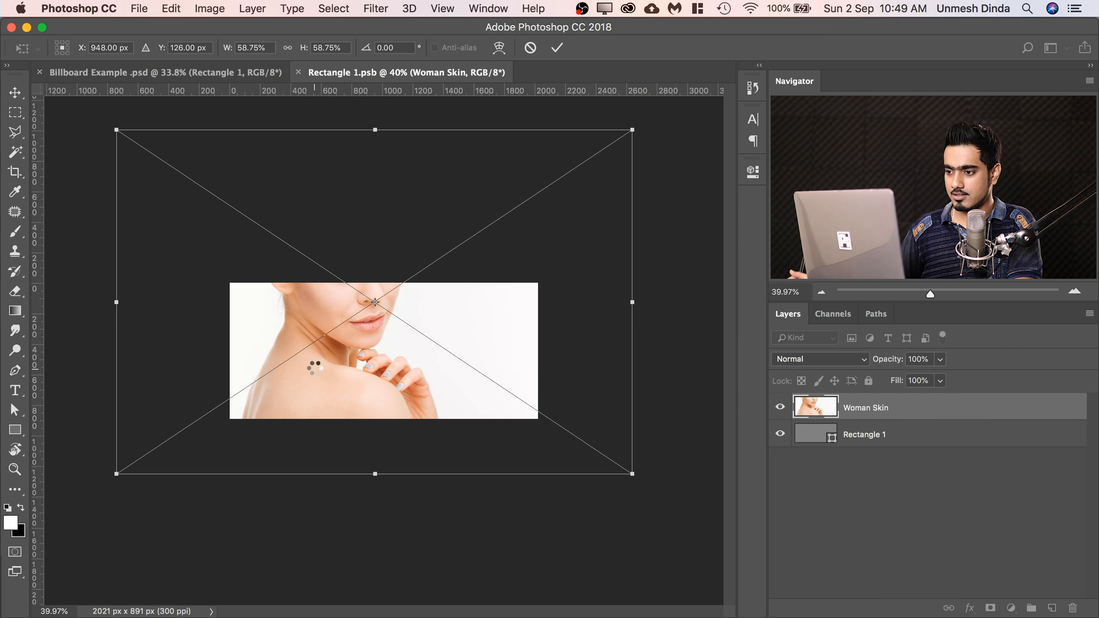
Add the text PIXSOAP in Bebas Neue at 84 px beside the woman's face, with PIX in Bold and SOAP in Light.
drag(476, 312, 573, 302)
click(18, 393)
click(455, 298)
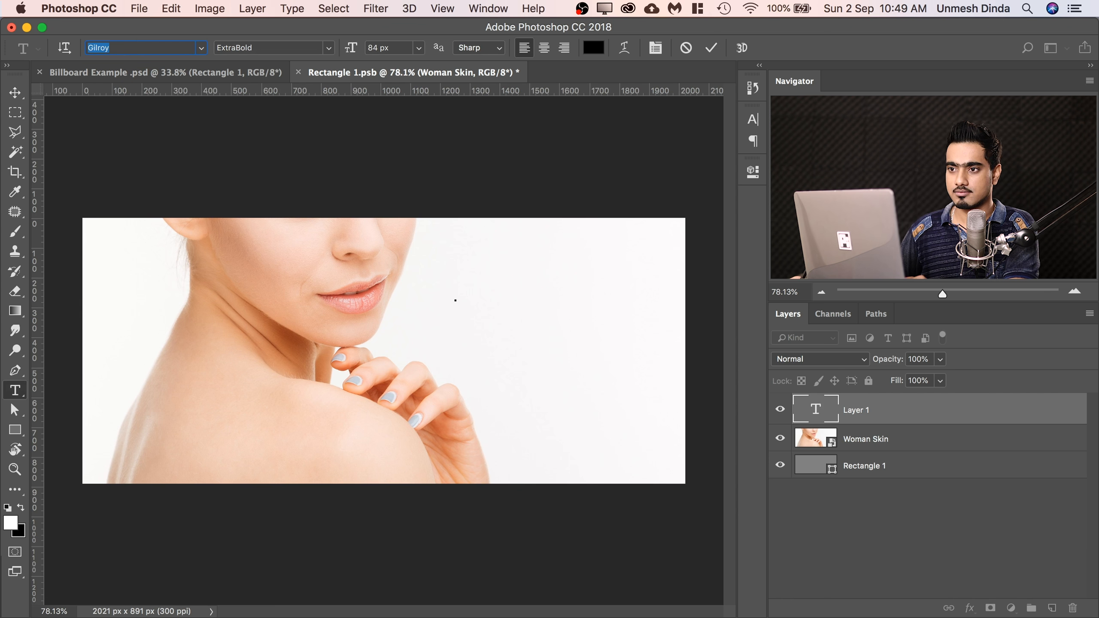
text(bebas)
click(178, 172)
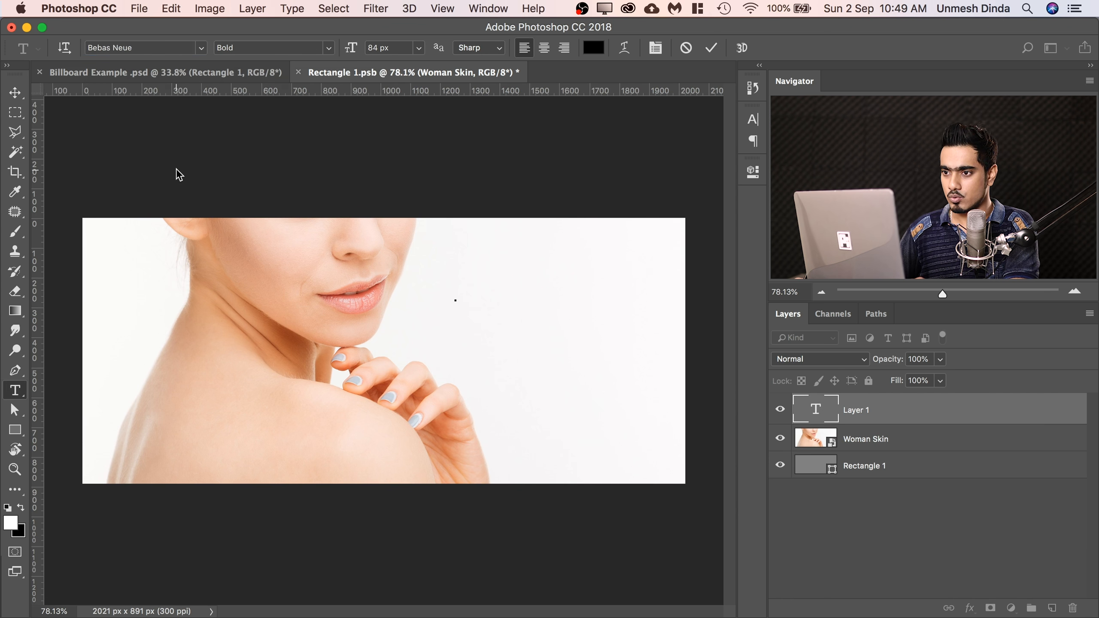
text(PIX)
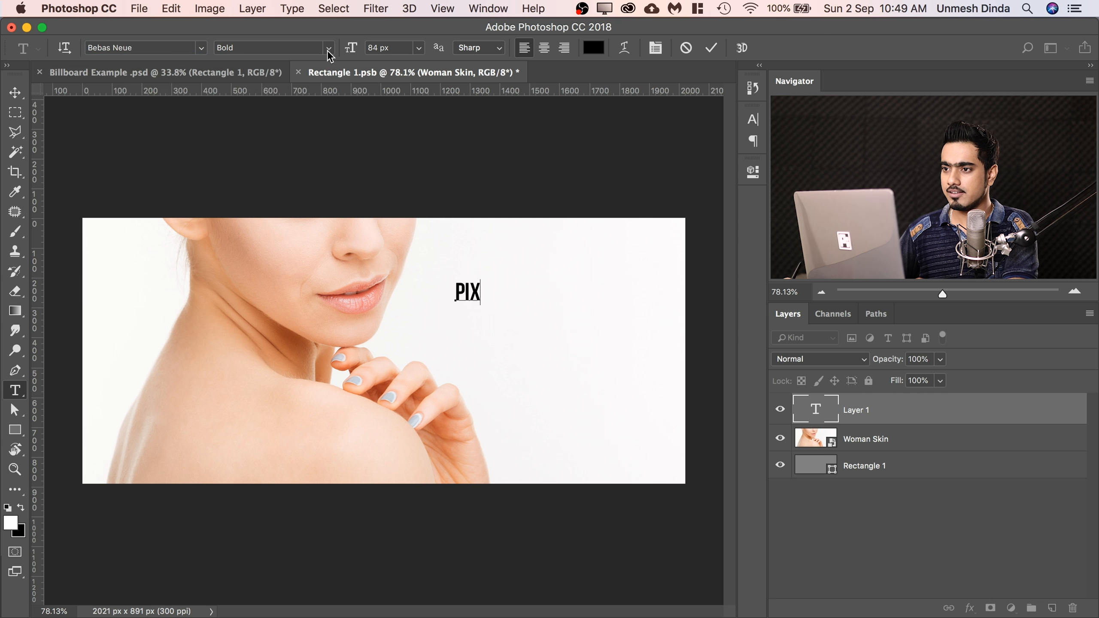
click(329, 55)
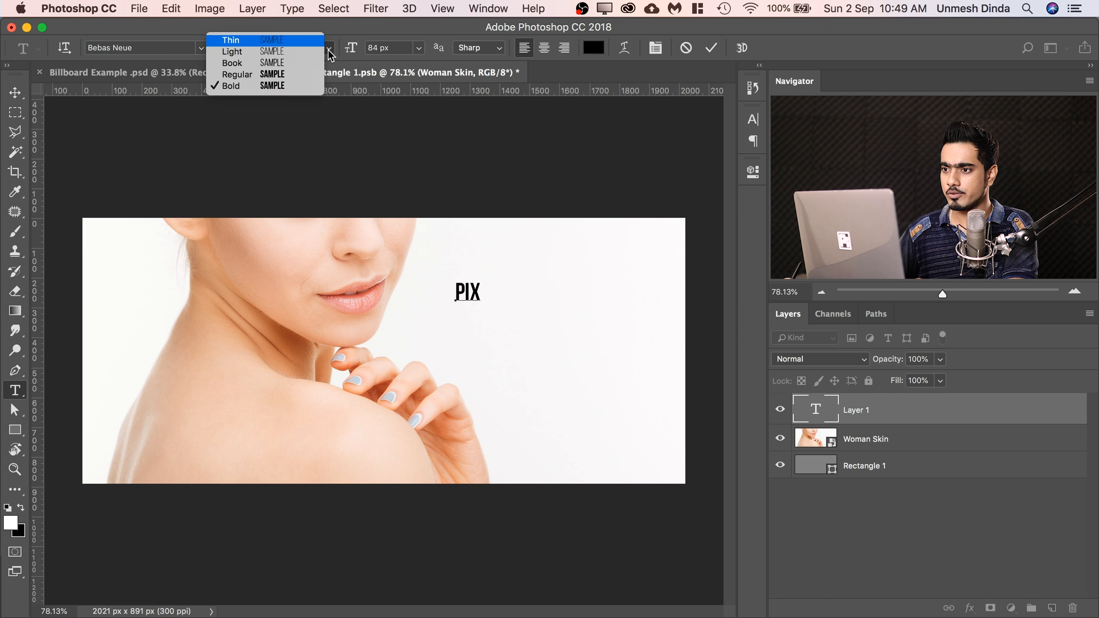
click(305, 52)
text(IXSOAP)
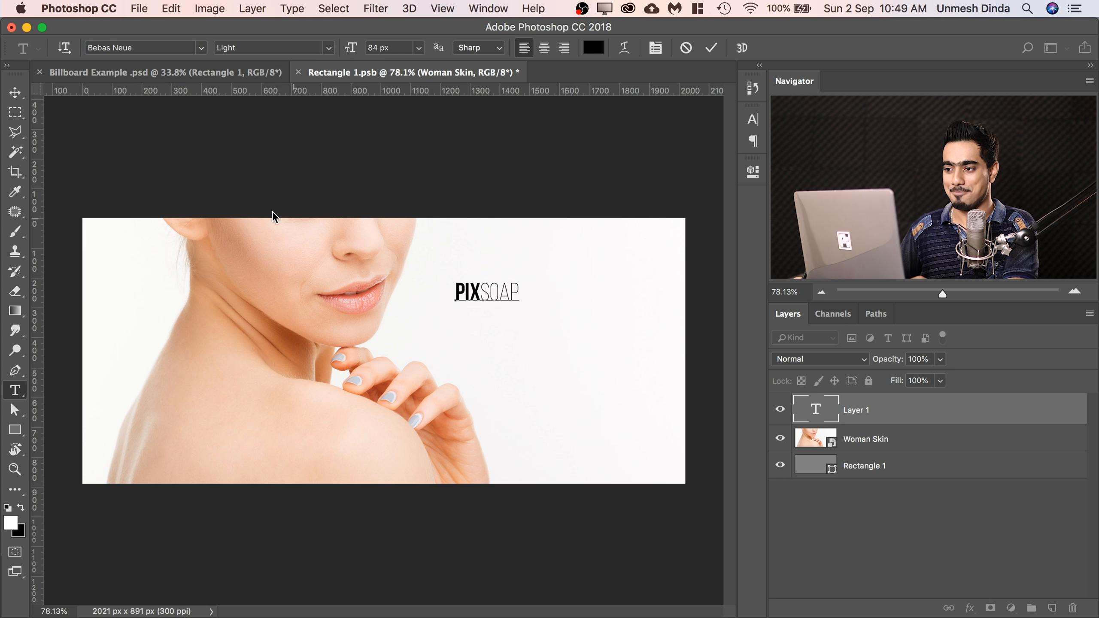
Scale the PIXSOAP text to 318.54% and position it in the empty white area beside the woman's face.
click(16, 94)
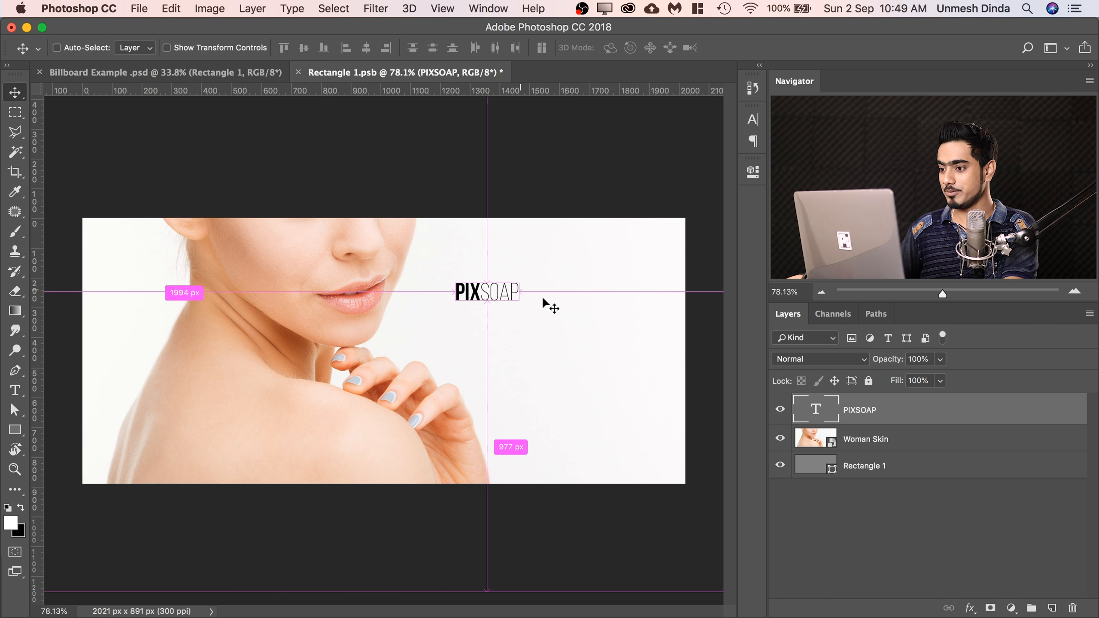
key(super+t)
drag(519, 299, 658, 361)
drag(587, 321, 585, 295)
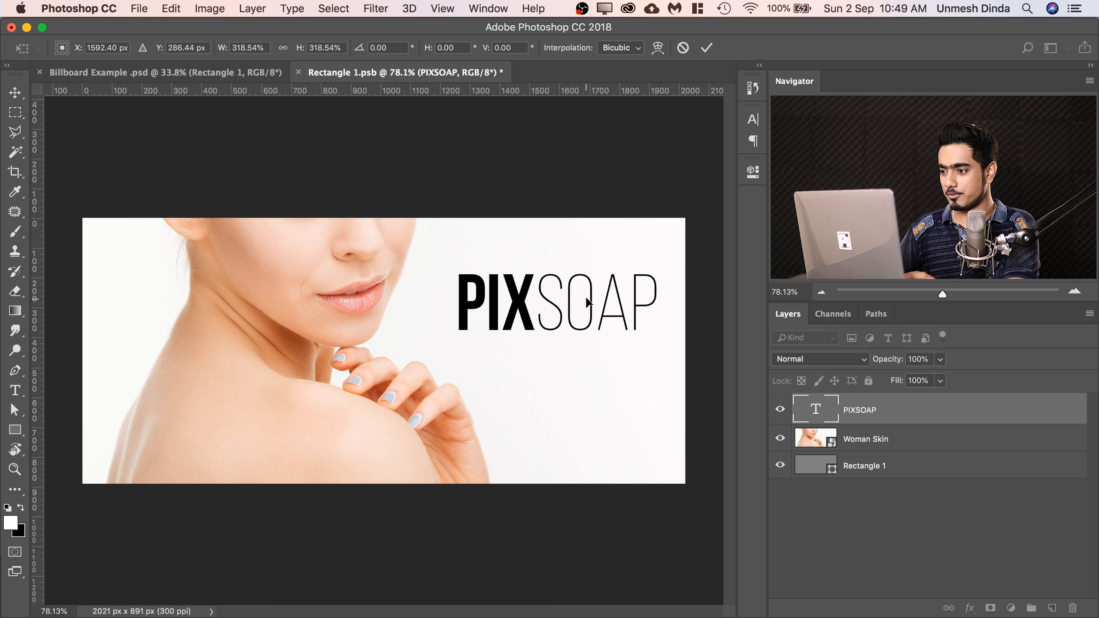
key(Return)
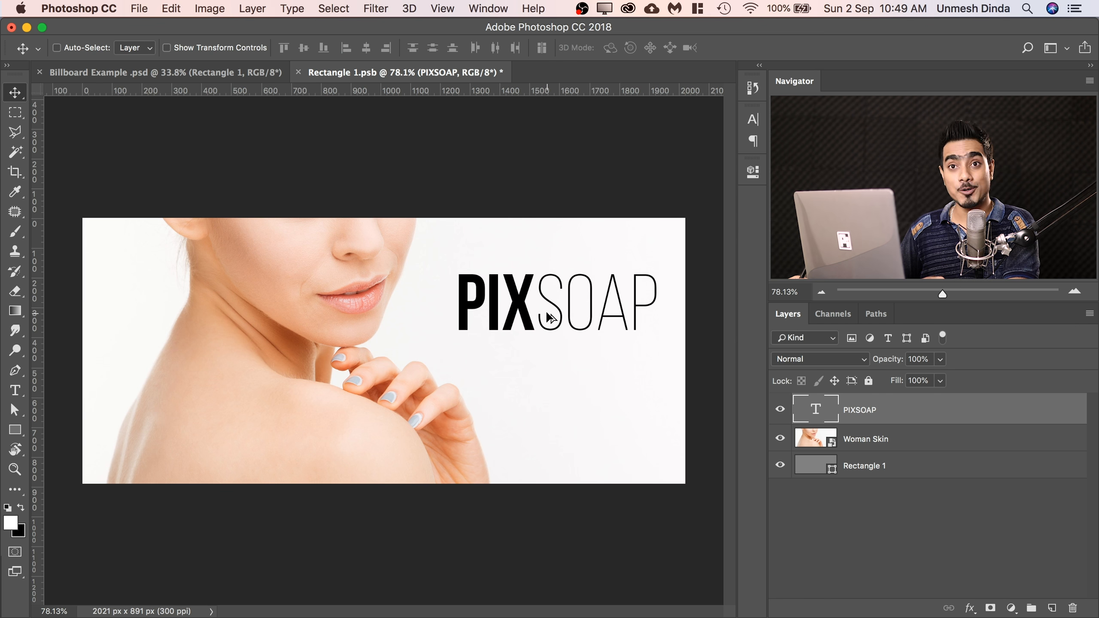
Duplicate the PIXSOAP text directly below the original and change the copy's wording to KEEP CREATING.
drag(546, 315, 546, 380)
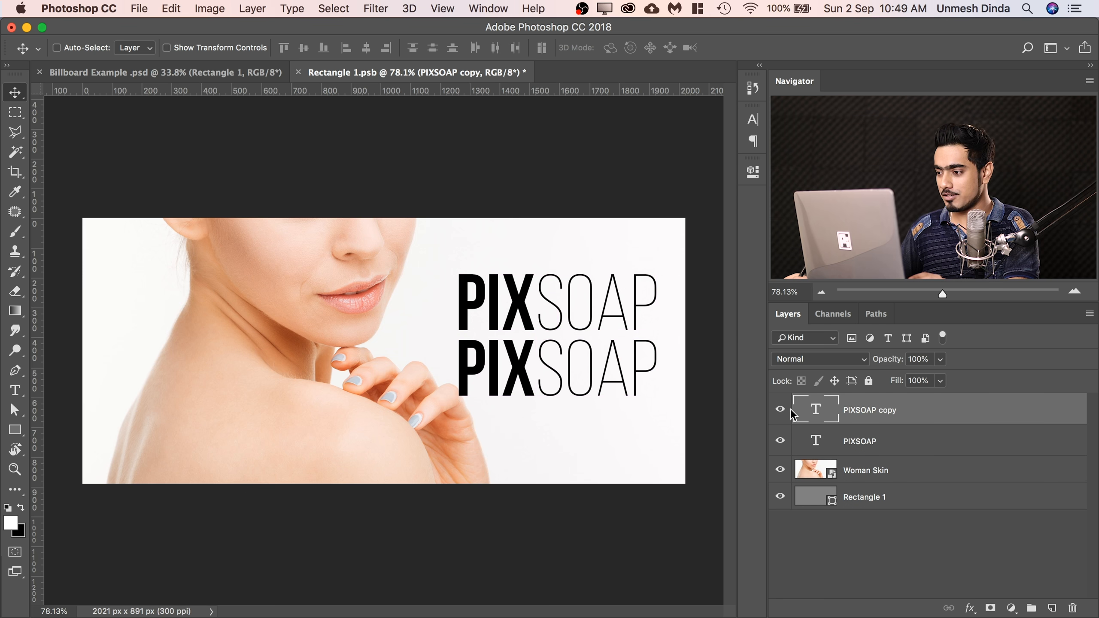
double_click(819, 413)
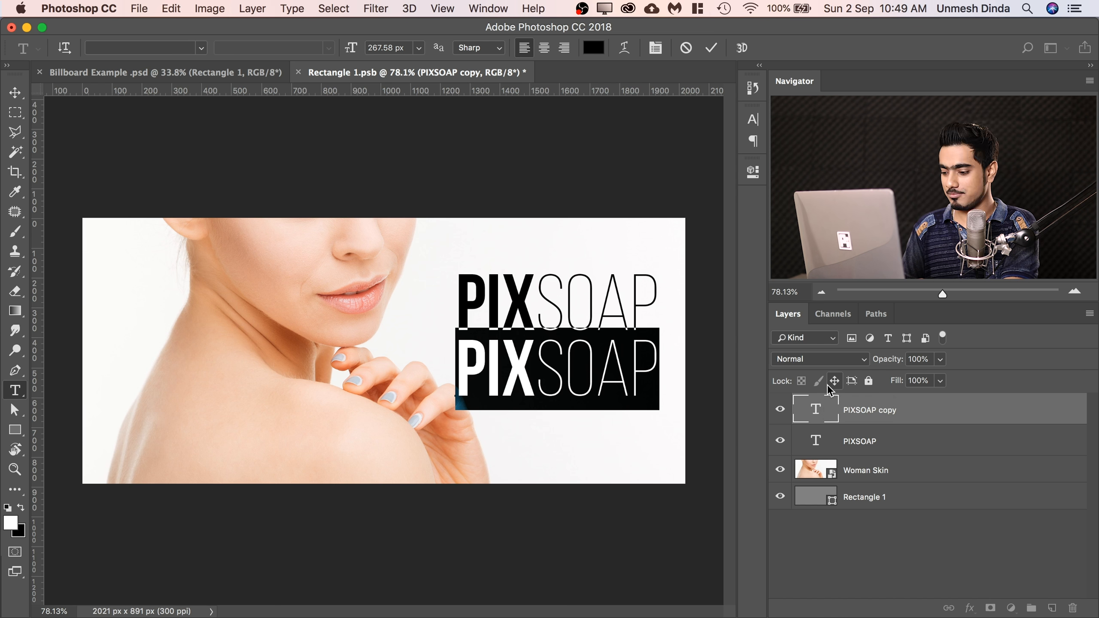
text(KEEP C)
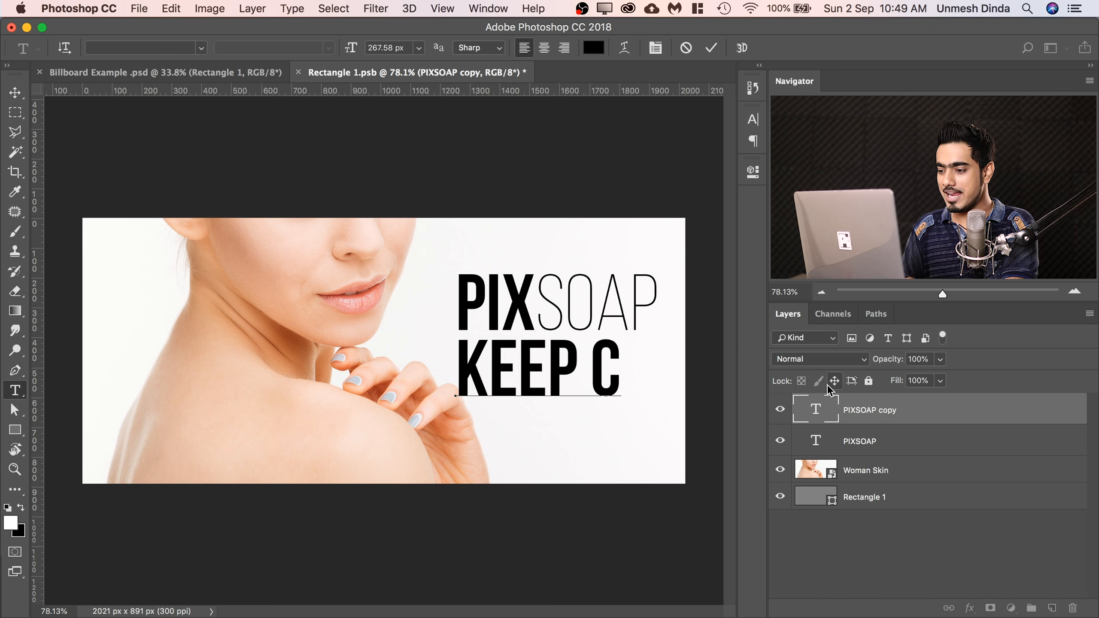
text(REATING)
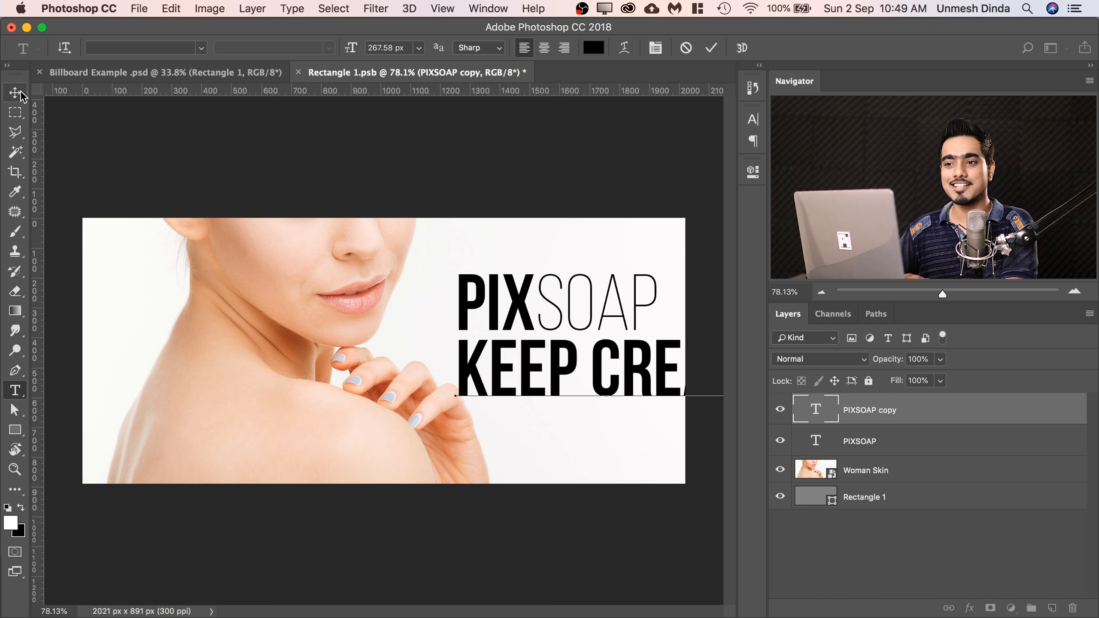
click(15, 94)
Scale the KEEP CREATING text to 40.88% and place it directly beneath PIXSOAP, aligned with its left edge.
key(super+t)
drag(656, 374, 416, 355)
drag(583, 391, 592, 353)
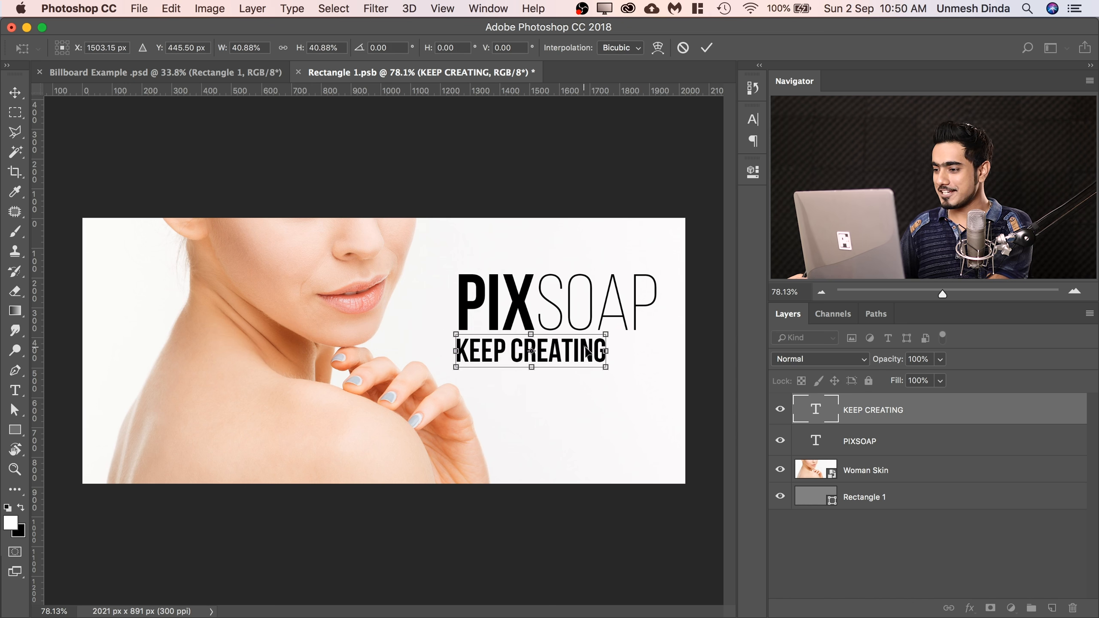
key(Return)
Set the KEEP CREATING text in Gill Sans Light with a tracking of 100.
double_click(809, 409)
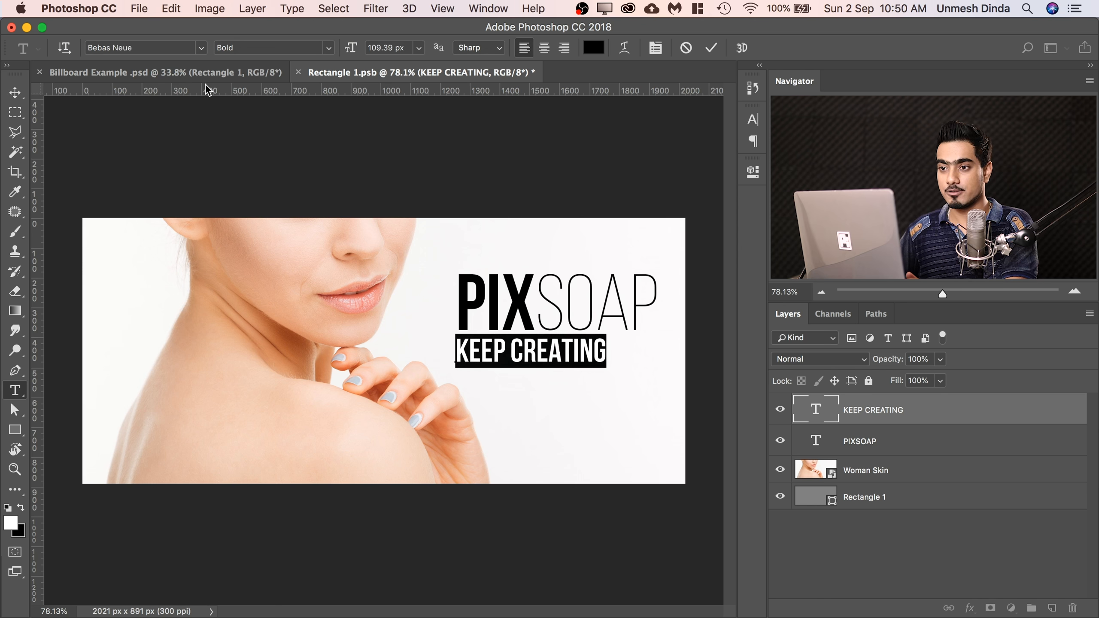
click(150, 48)
text(gil)
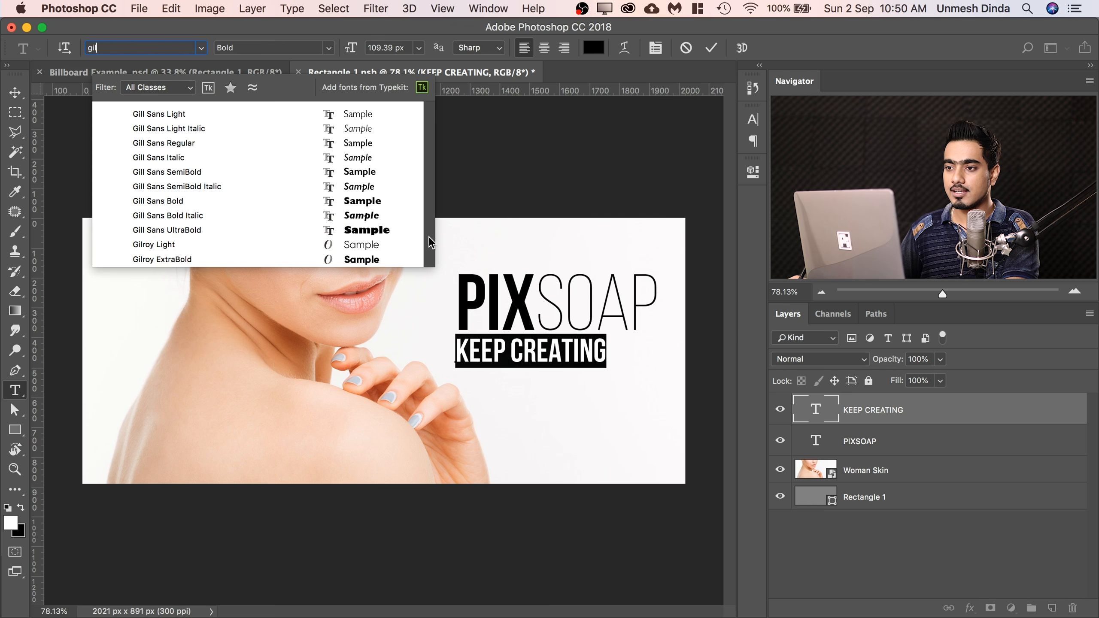
click(217, 115)
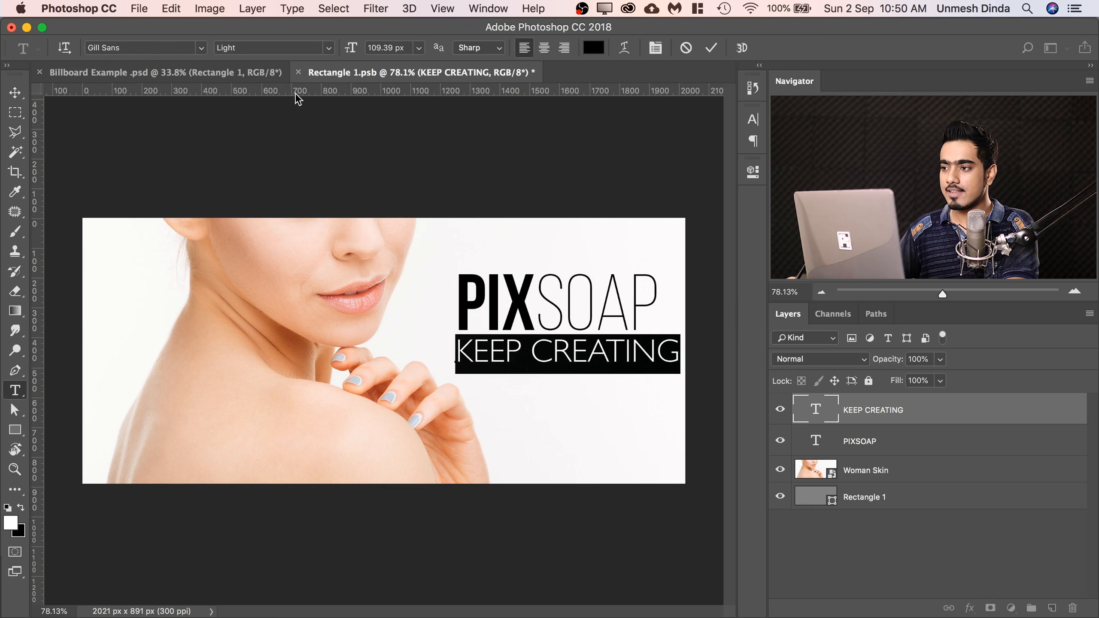
click(656, 48)
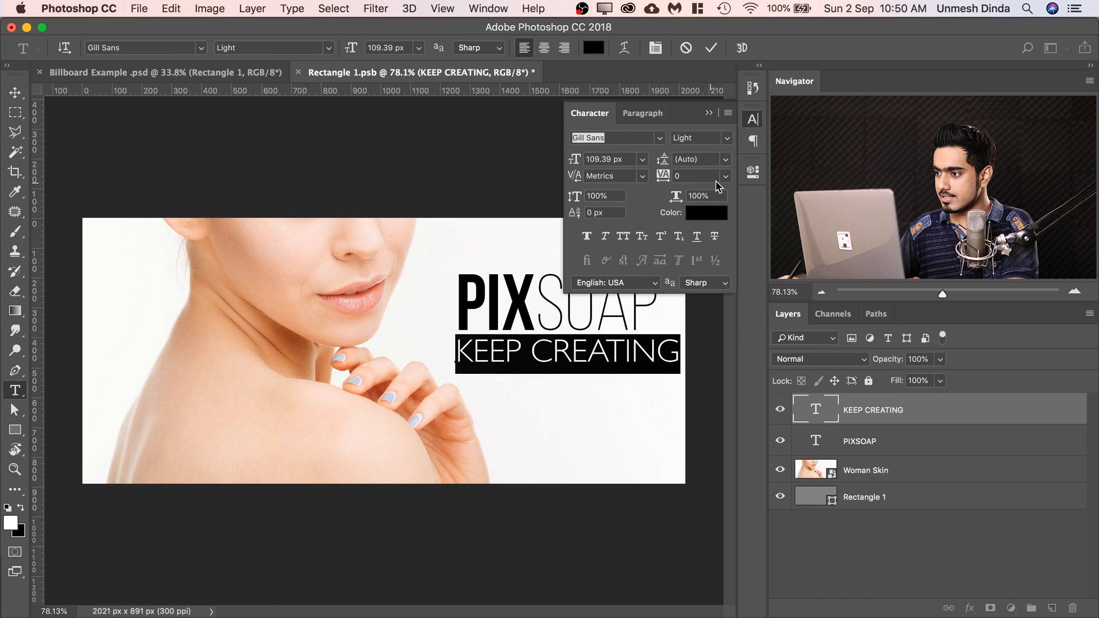
click(725, 176)
click(694, 332)
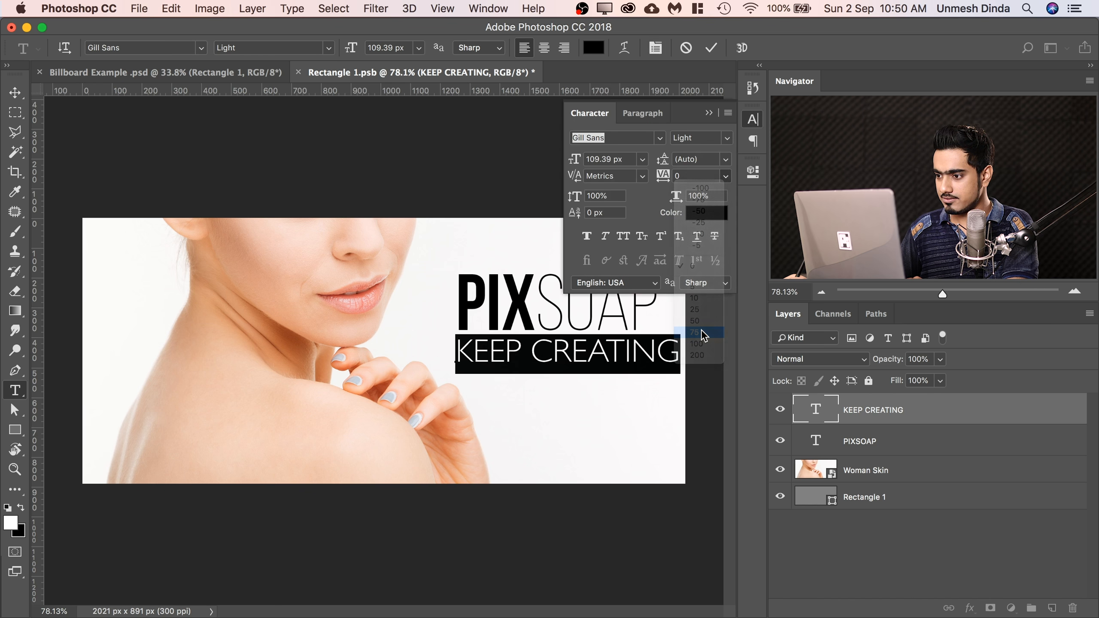
click(725, 175)
click(698, 345)
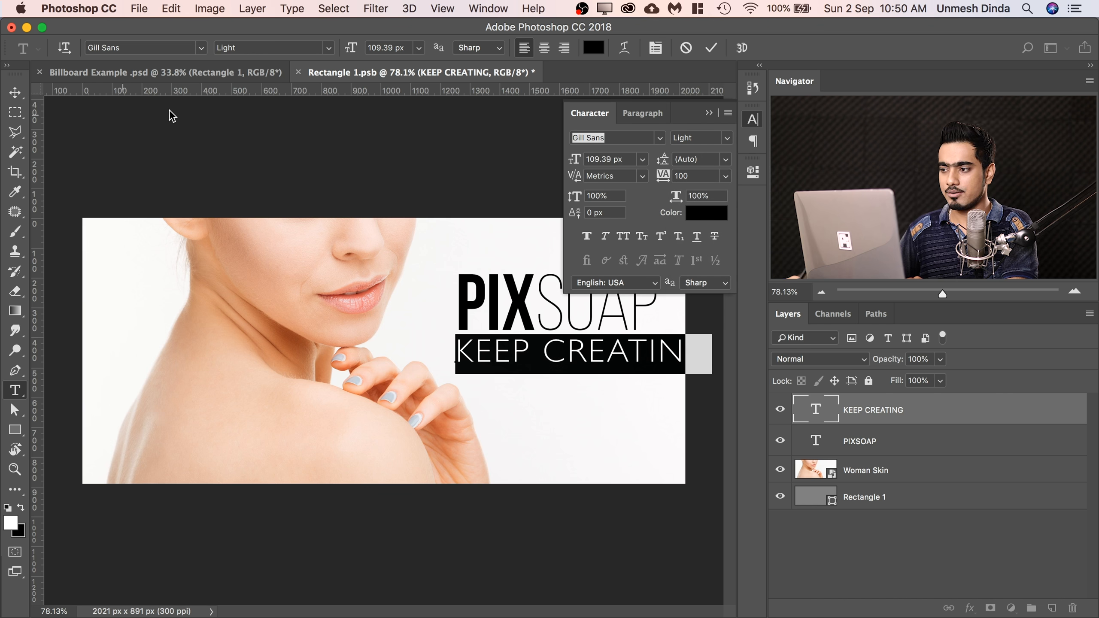
click(708, 114)
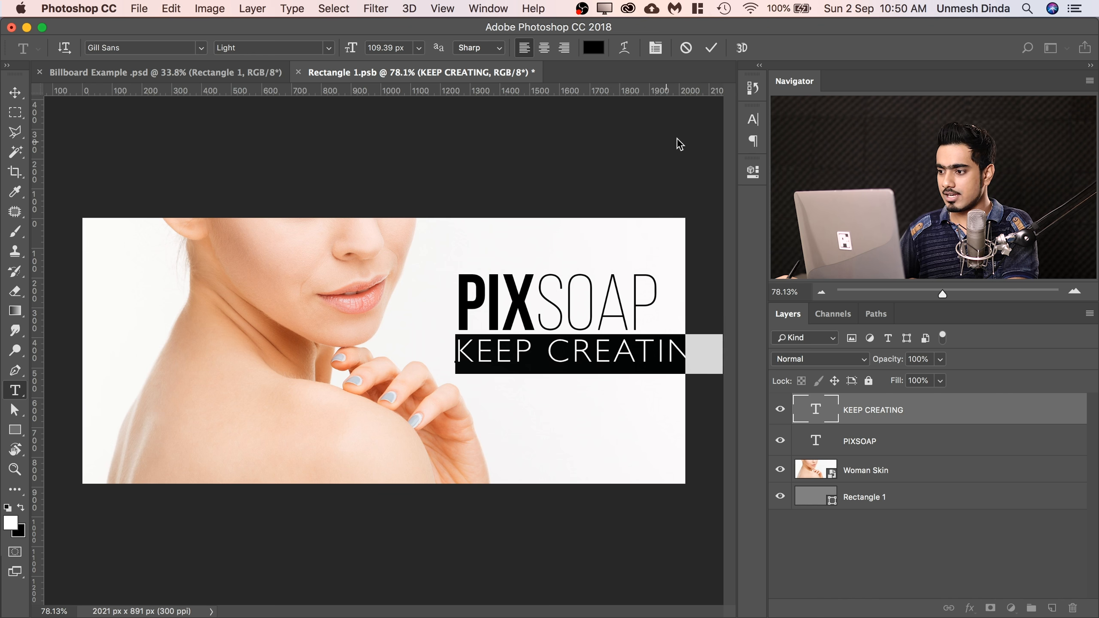
click(15, 93)
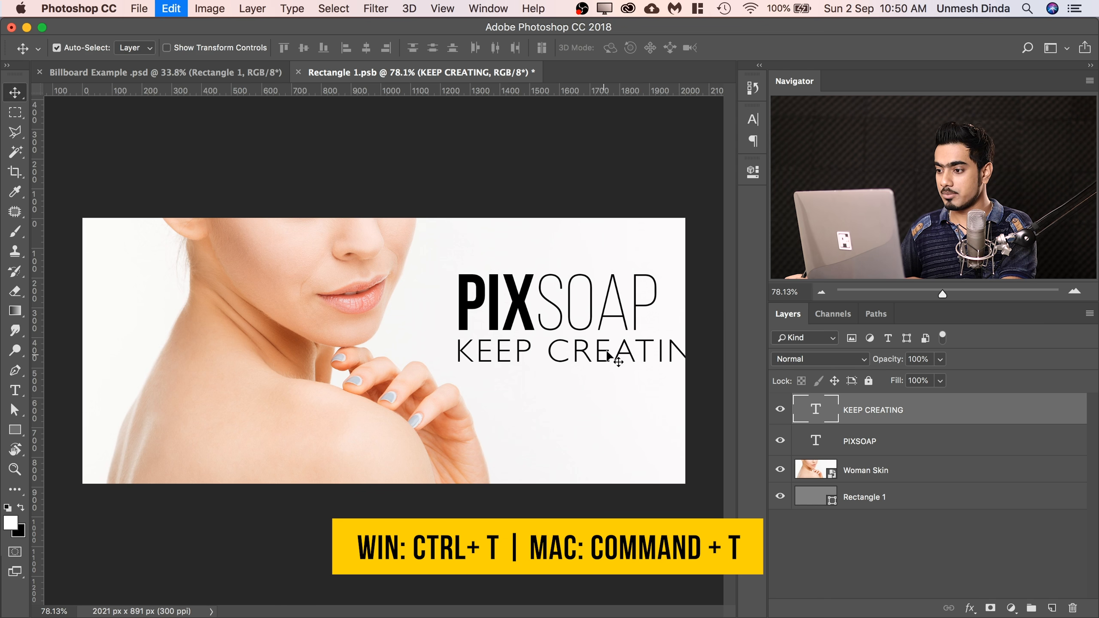
Scale the KEEP CREATING tagline down to about the width of PIXSOAP and adjust its vertical spacing beneath the logo.
key(super+t)
drag(622, 354, 530, 348)
drag(630, 363, 665, 369)
key(Return)
key(Up)
key(Up)
key(Up)
key(Up)
key(Up)
key(Up)
key(Down)
key(Down)
key(Down)
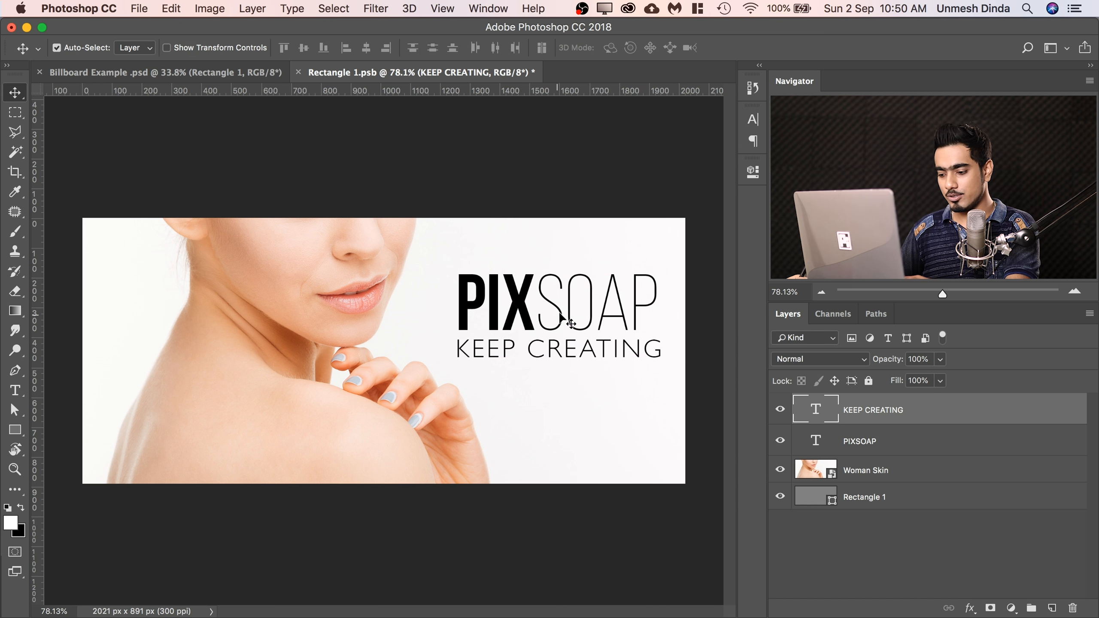
Shrink the KEEP CREATING tagline slightly so that its right end lines up with the end of PIXSOAP.
key(super+t)
drag(665, 368, 664, 370)
key(Return)
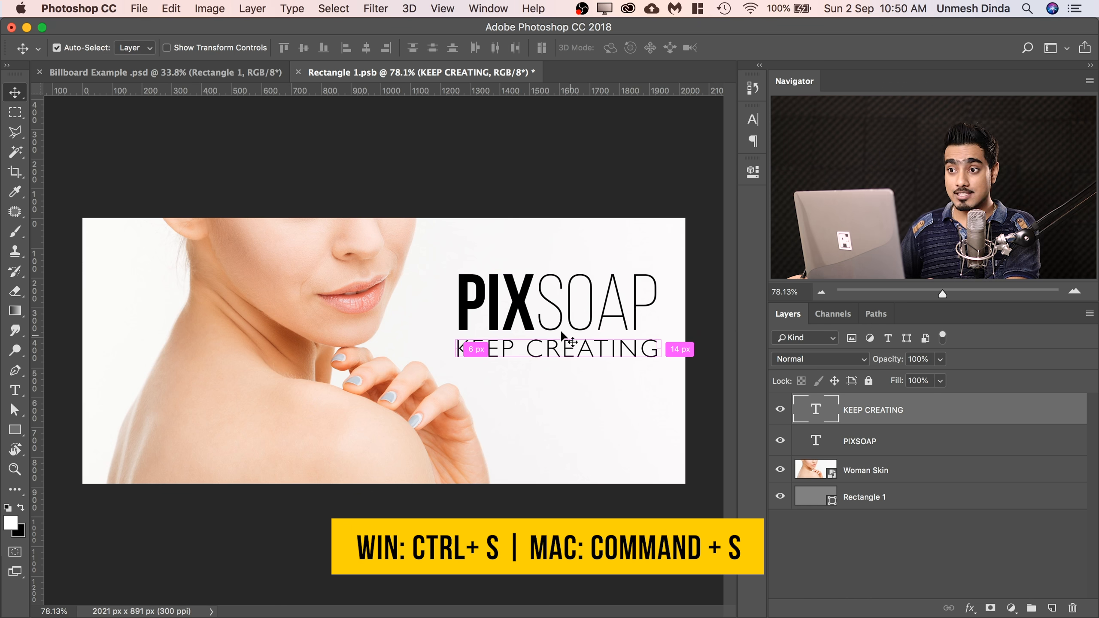
Save the Rectangle 1 smart object contents and return to Billboard Example.psd to inspect the advert on the billboard.
click(147, 9)
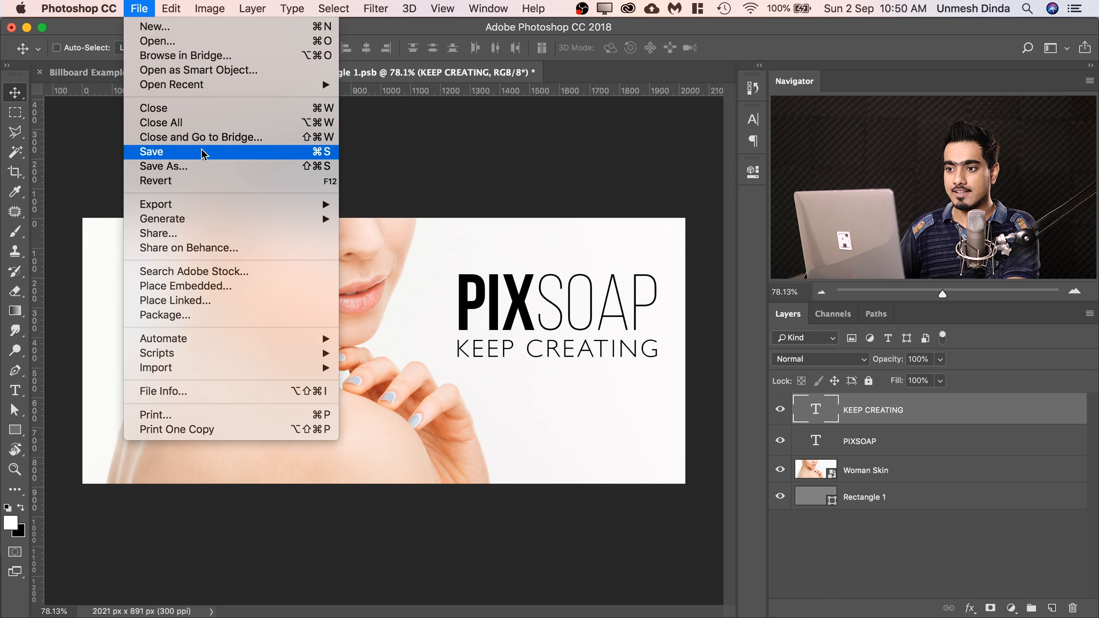
click(203, 155)
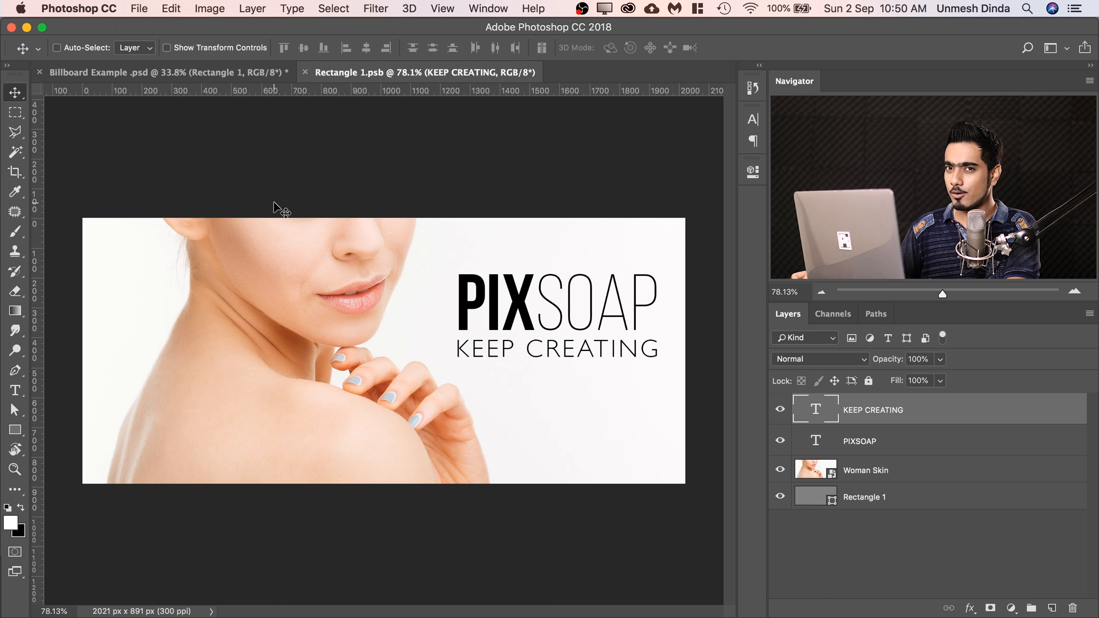
click(203, 71)
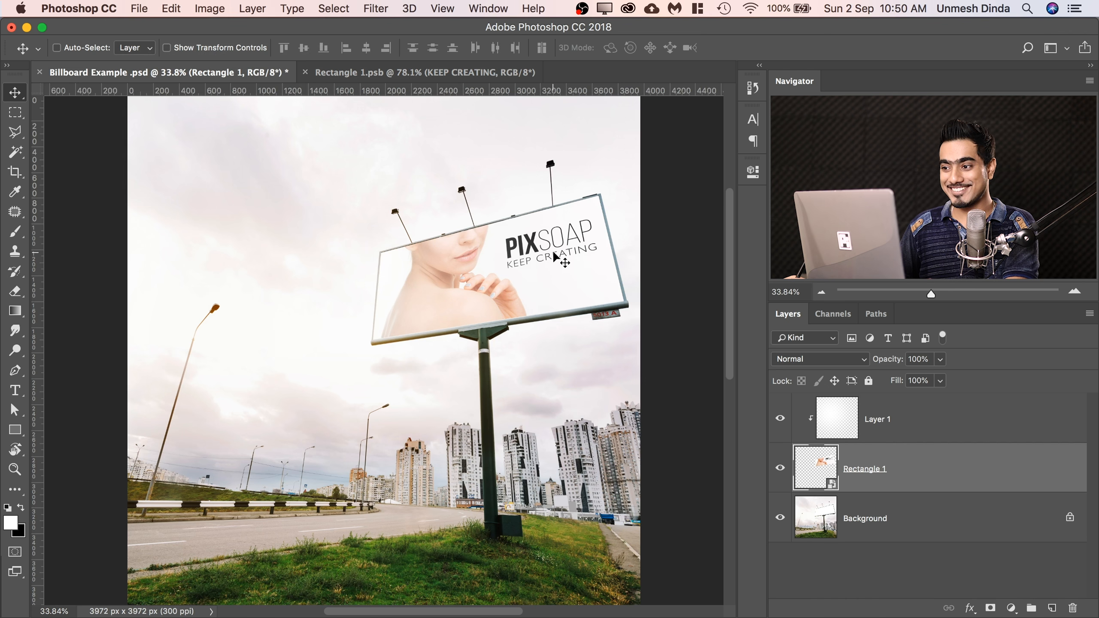
drag(520, 238, 608, 233)
drag(498, 271, 394, 292)
key(super+r)
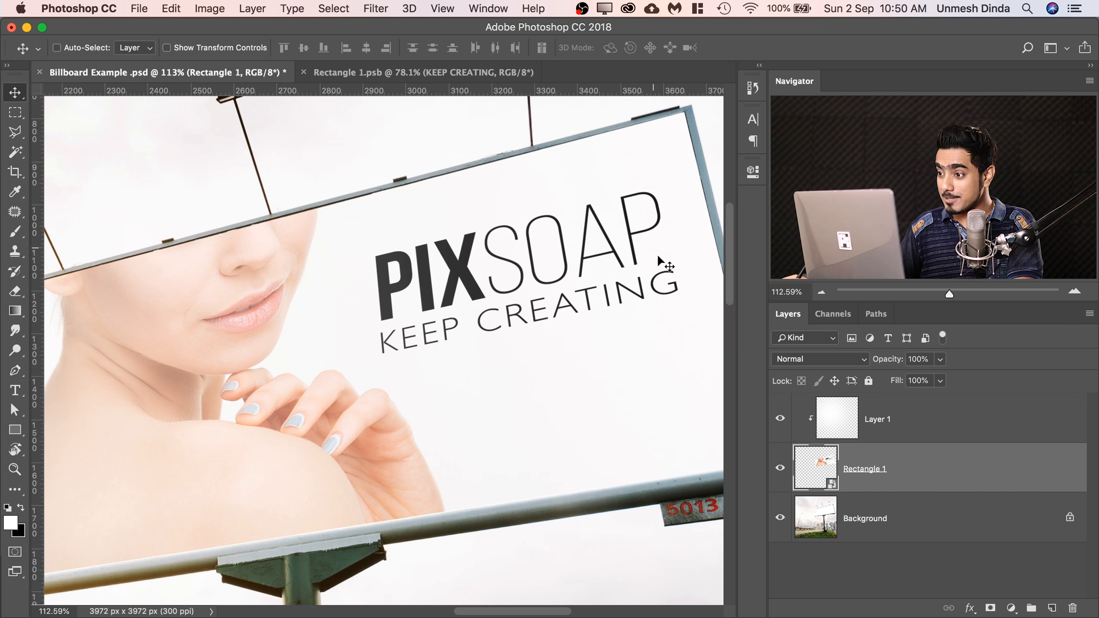
scroll(625, 186, down, 5)
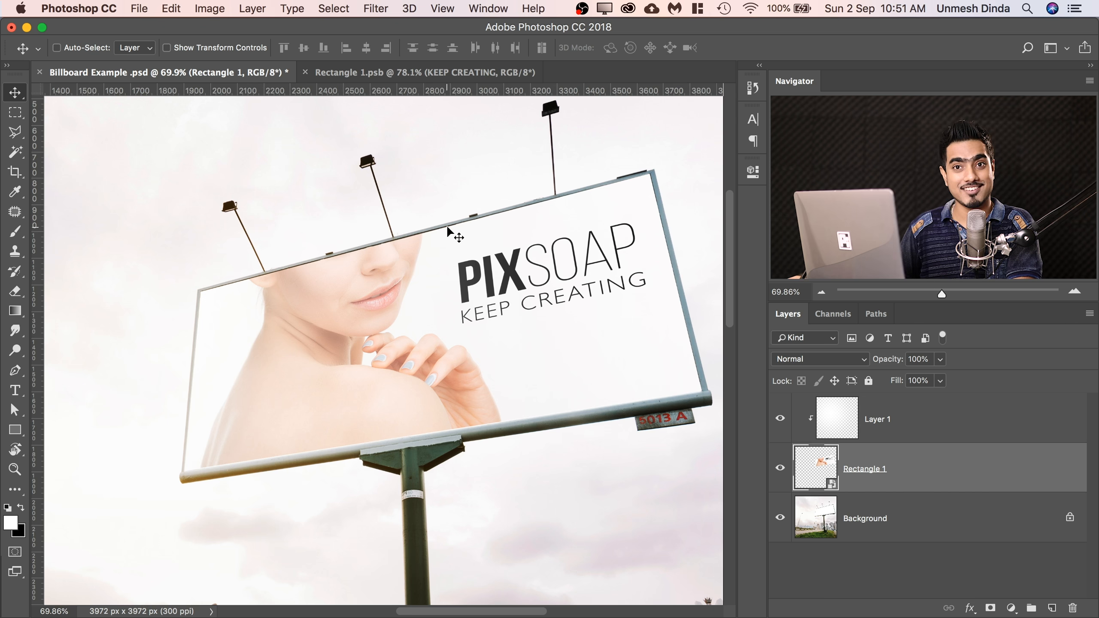
scroll(416, 178, down, 4)
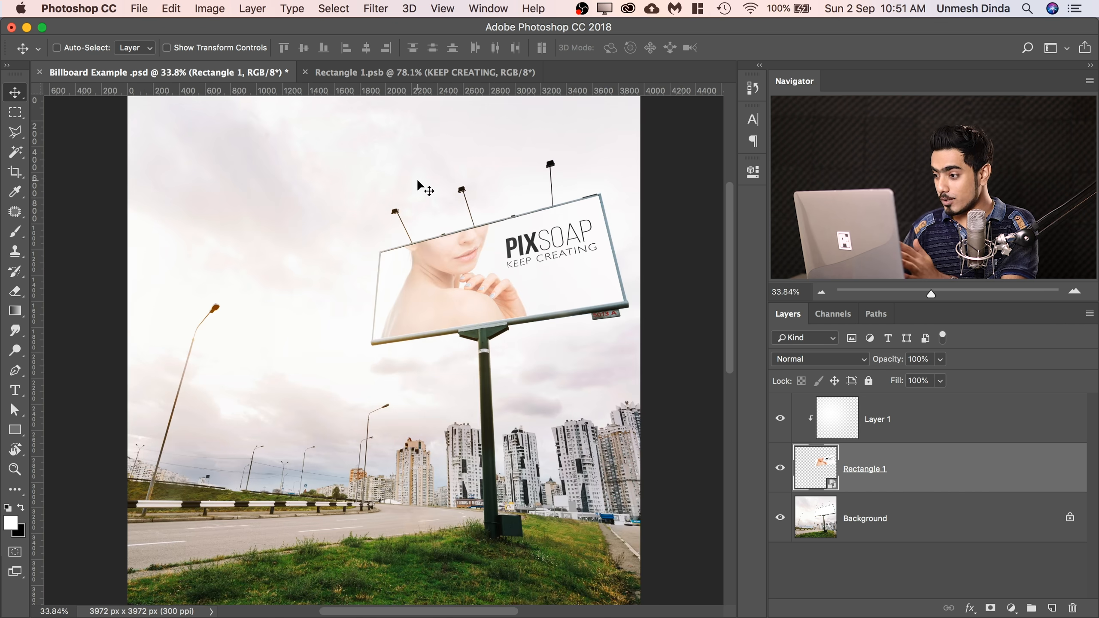
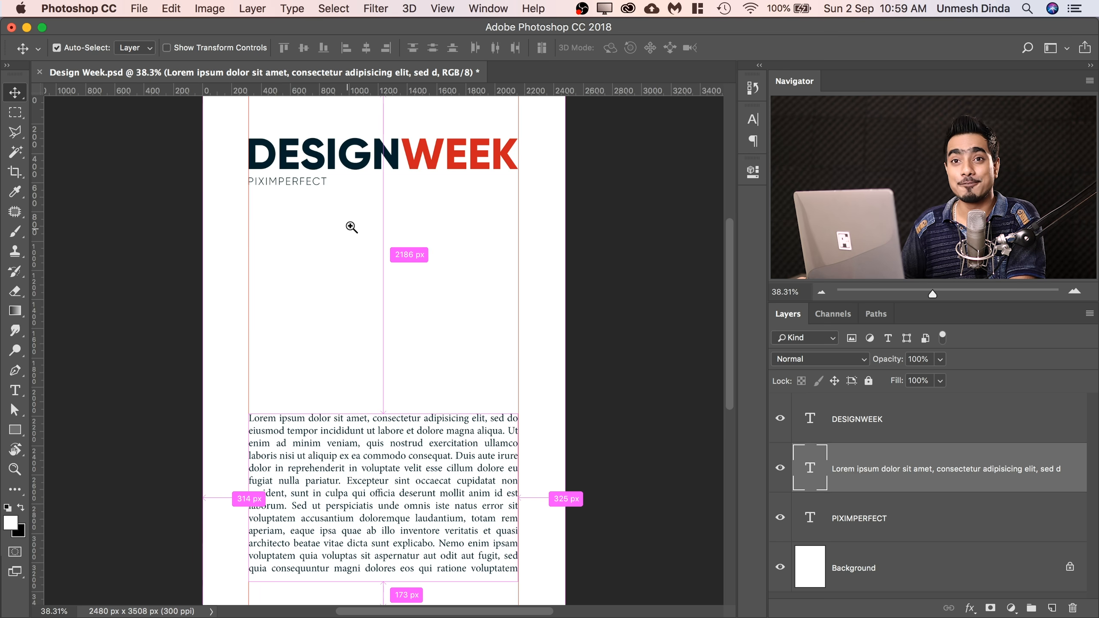
Examine the Design Week heading and body text layout with the guides hidden and shown again.
scroll(346, 225, up, 5)
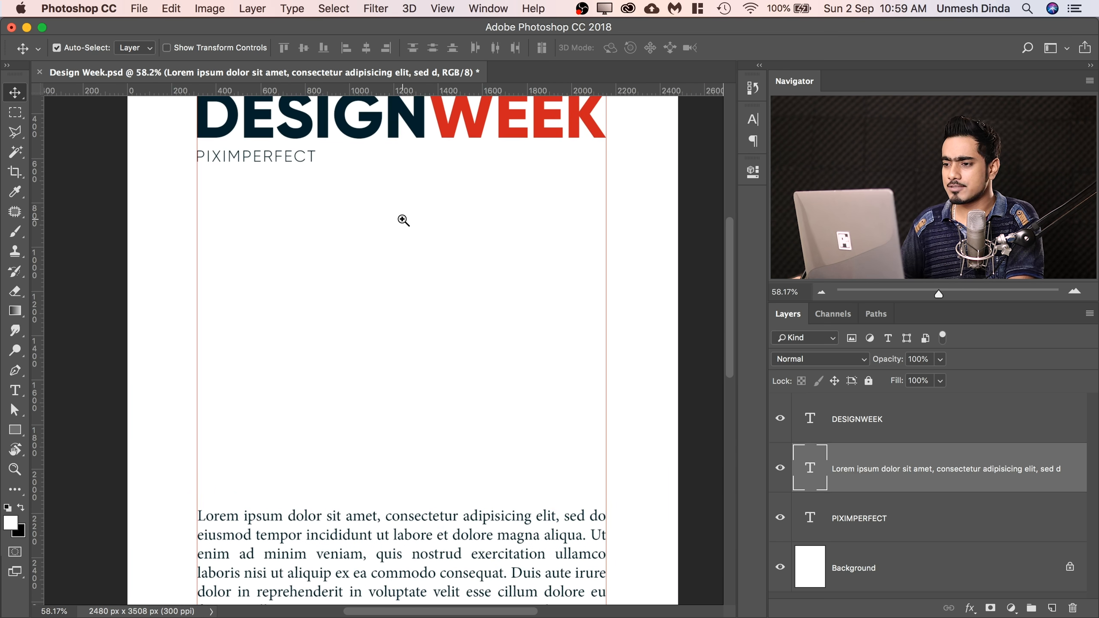
scroll(400, 220, up, 3)
drag(388, 211, 341, 311)
key(super+r)
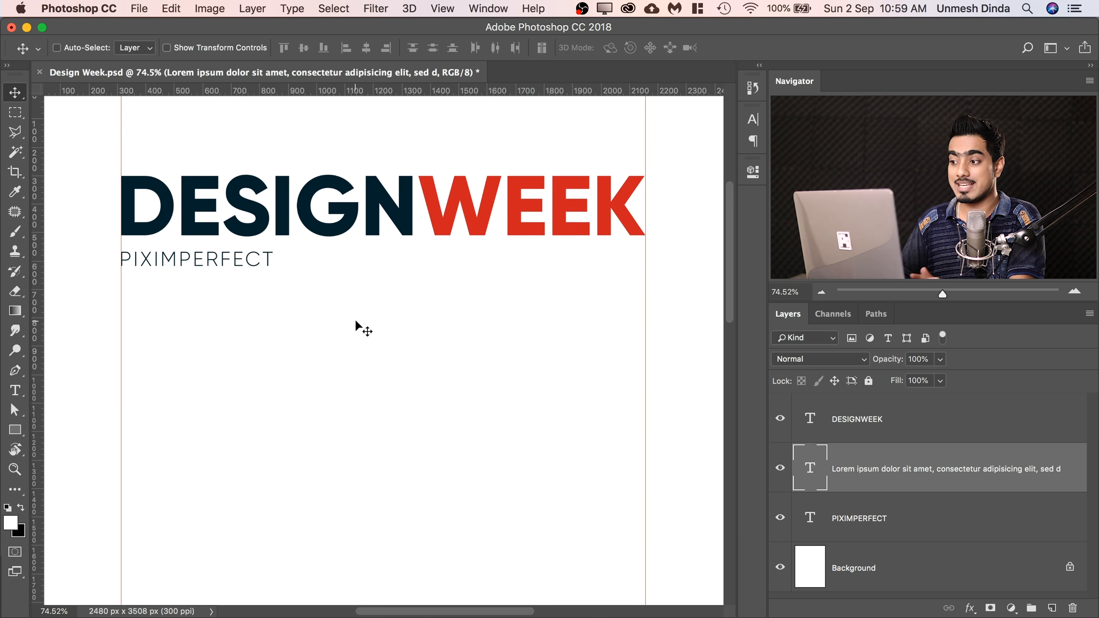
key(super)
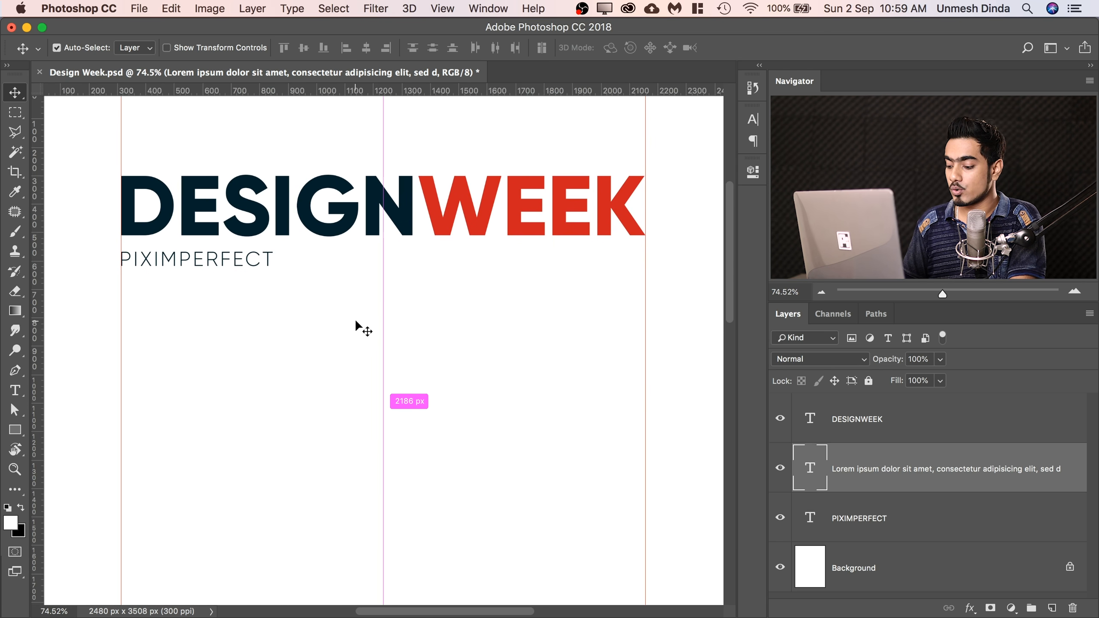
key(super+semicolon)
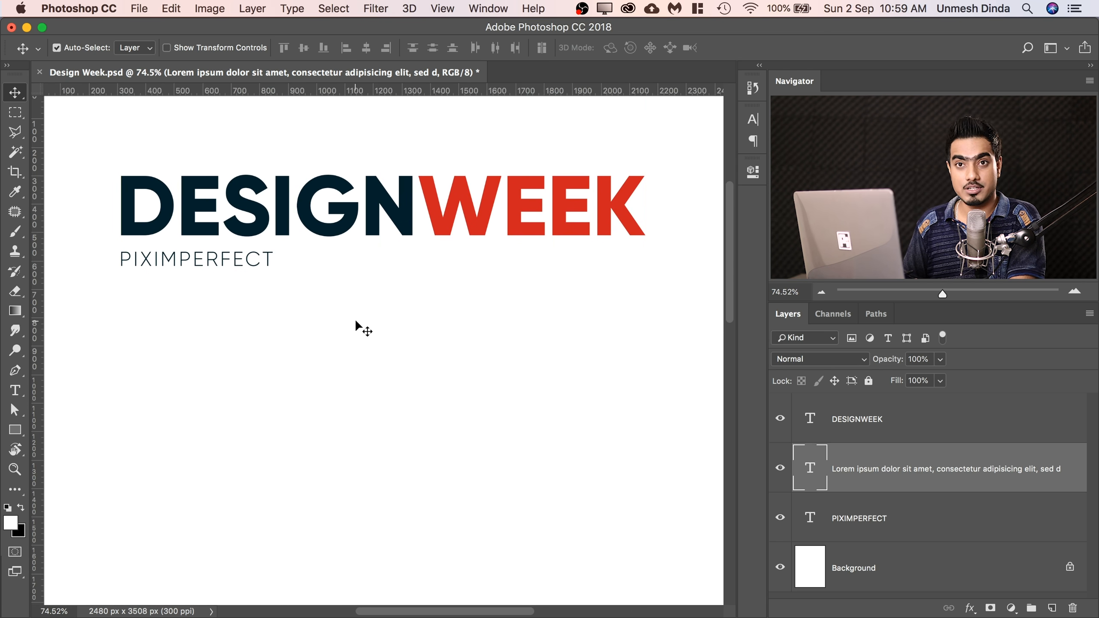
key(super+semicolon)
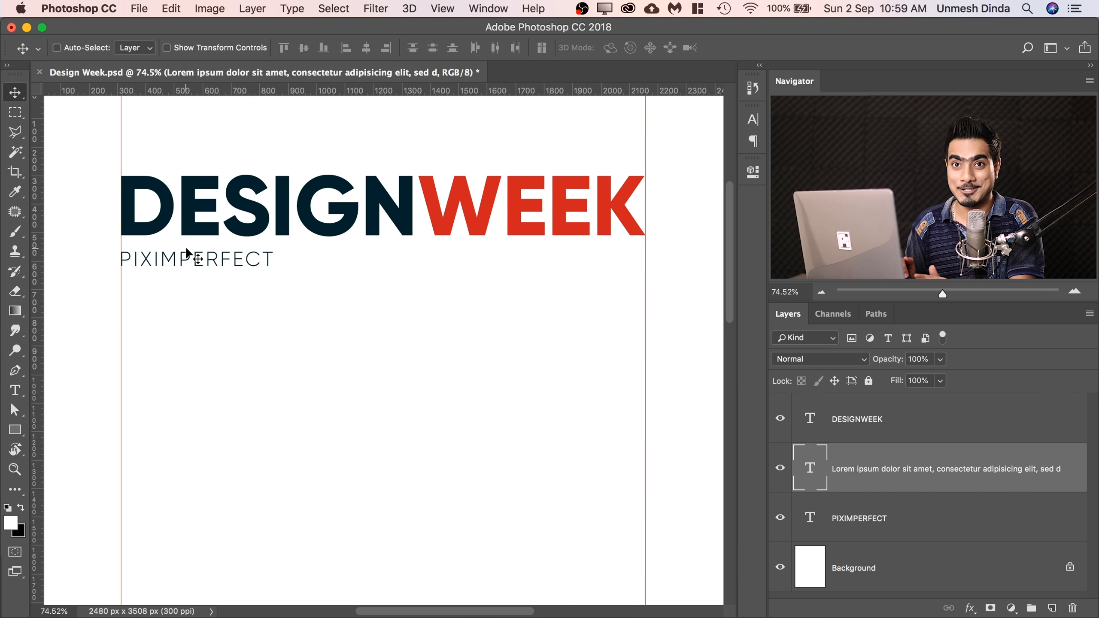
scroll(433, 257, down, 4)
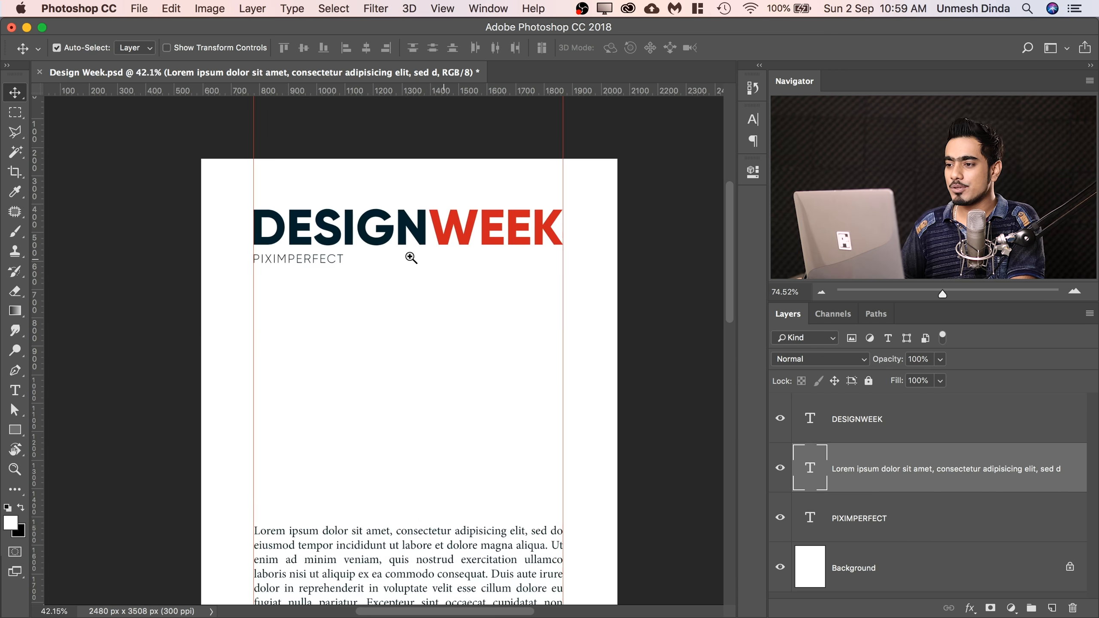
scroll(408, 262, up, 2)
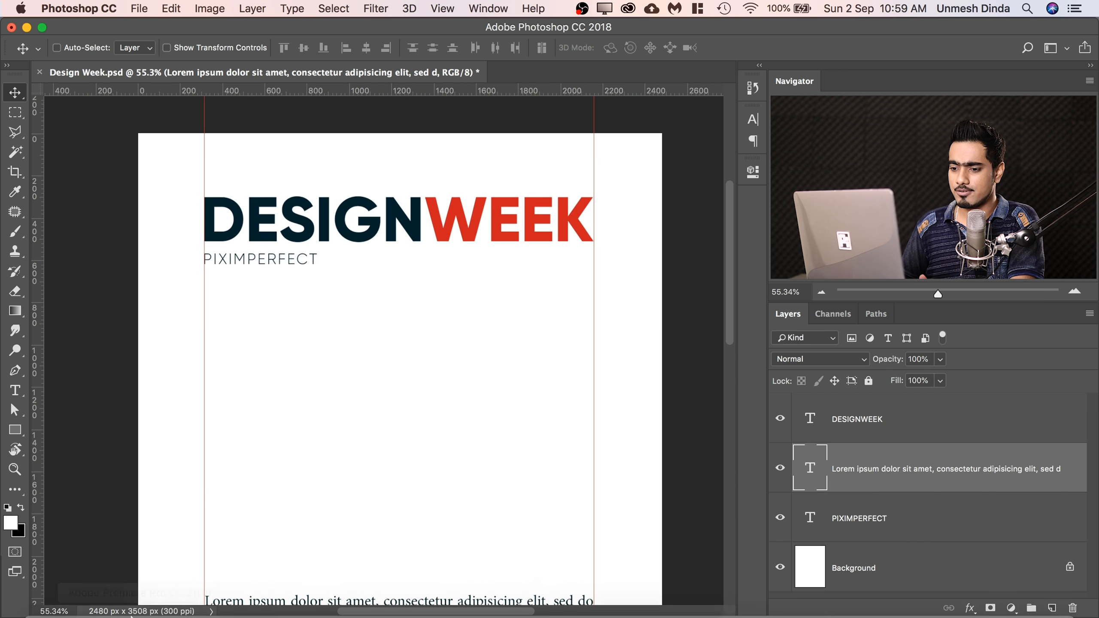
Bring the alone-clouds-golden-hour-670720 copy photo from its folder into the Design Week page, commit the placement, and delete its layer.
click(44, 601)
drag(966, 185, 274, 360)
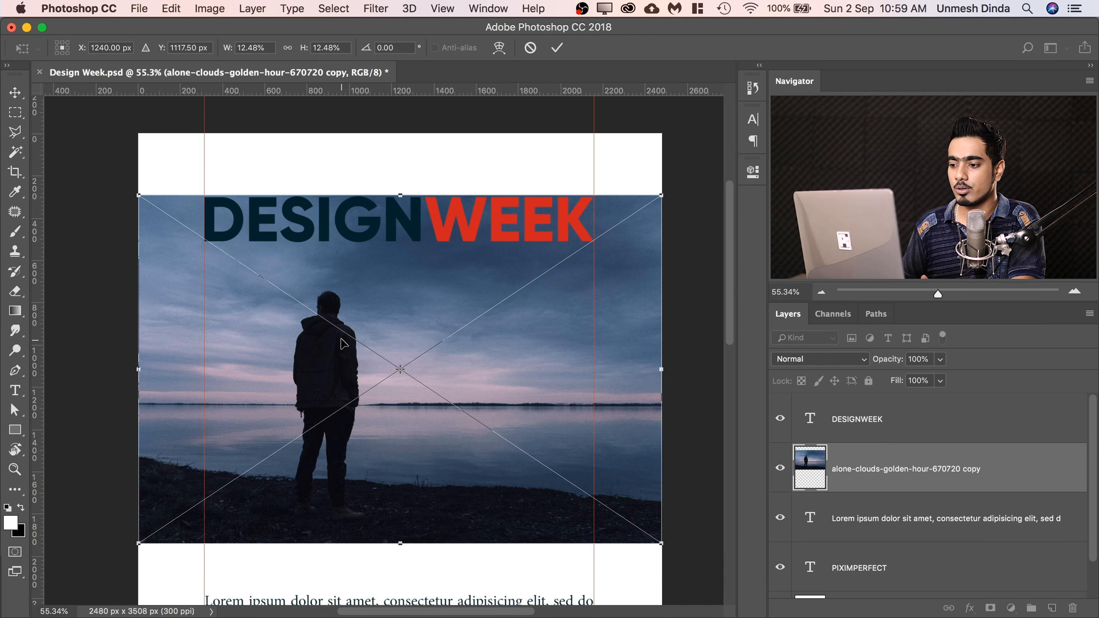
key(Return)
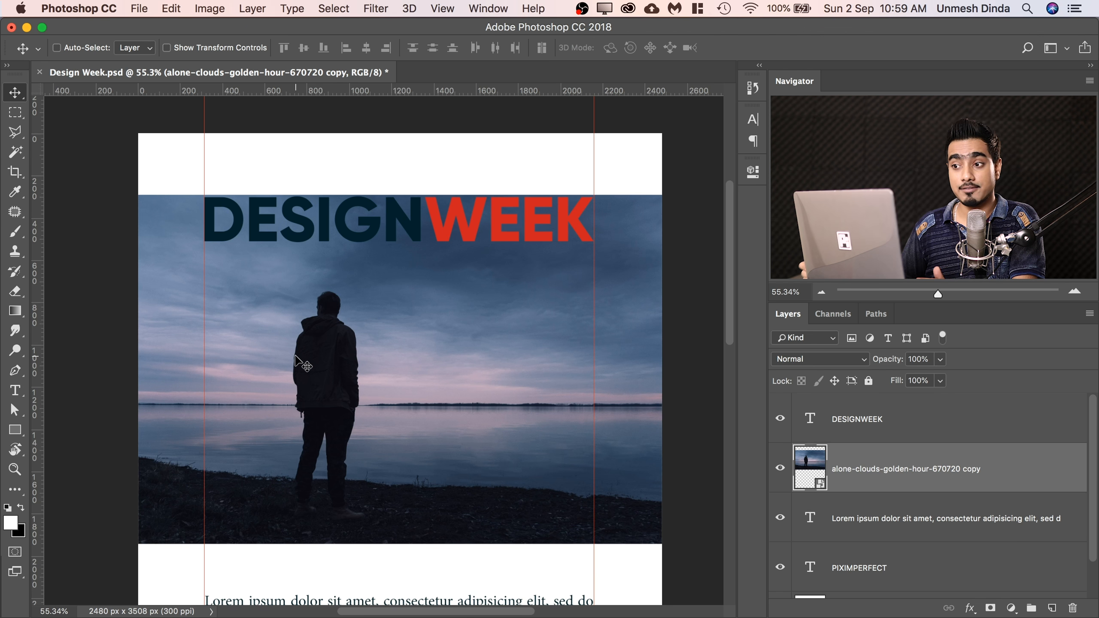
drag(1011, 474, 1072, 608)
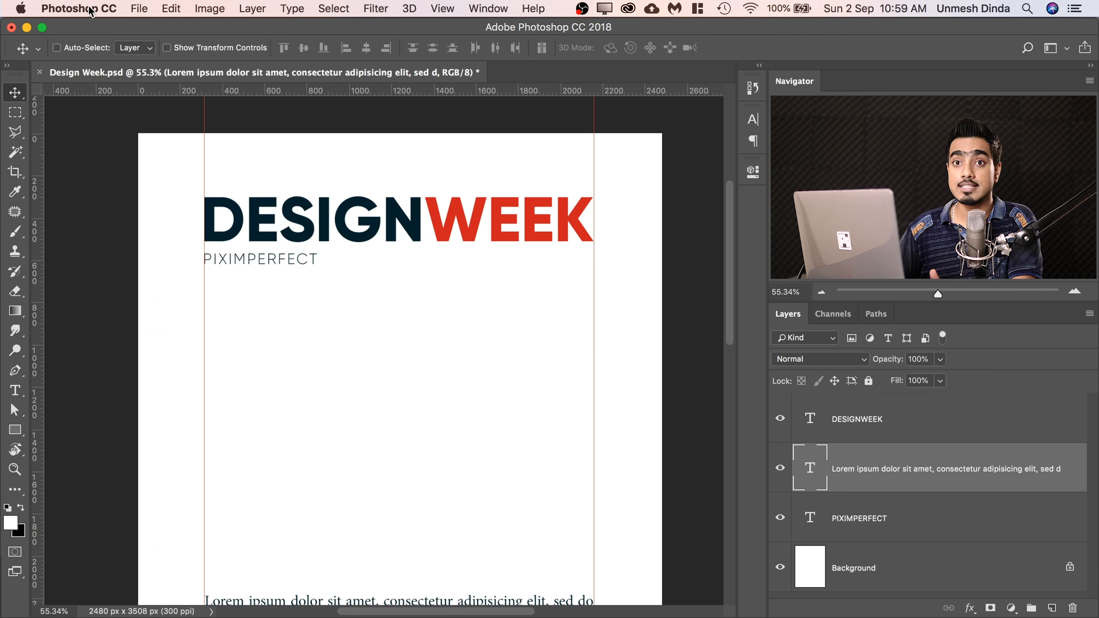
Check the General preferences for the option Always Create Smart Objects when Placing.
click(173, 10)
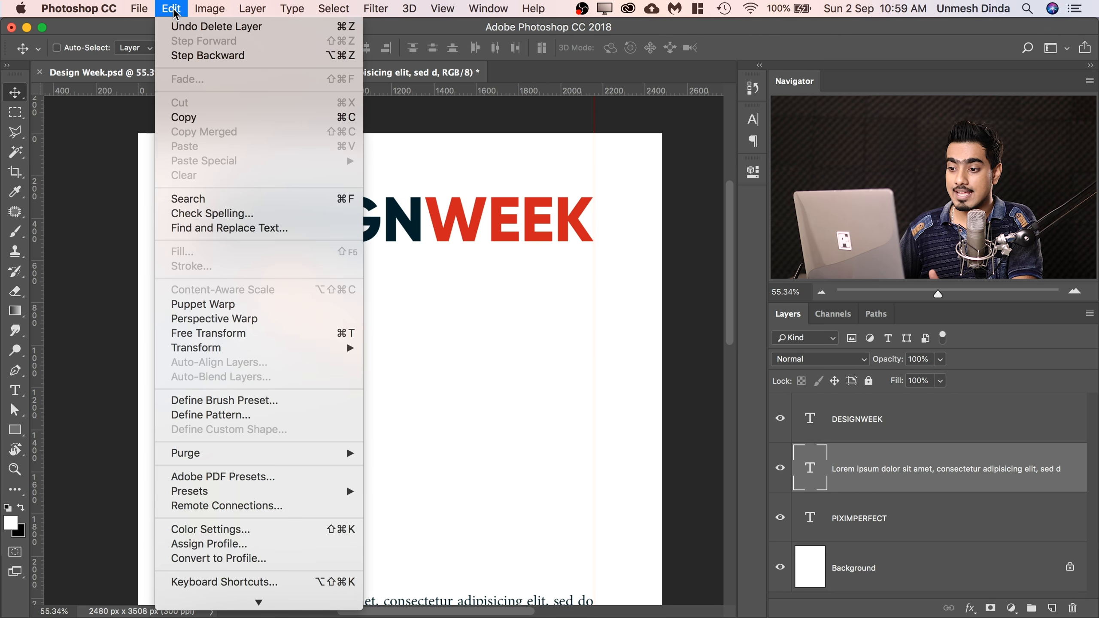
mouse_move(96, 6)
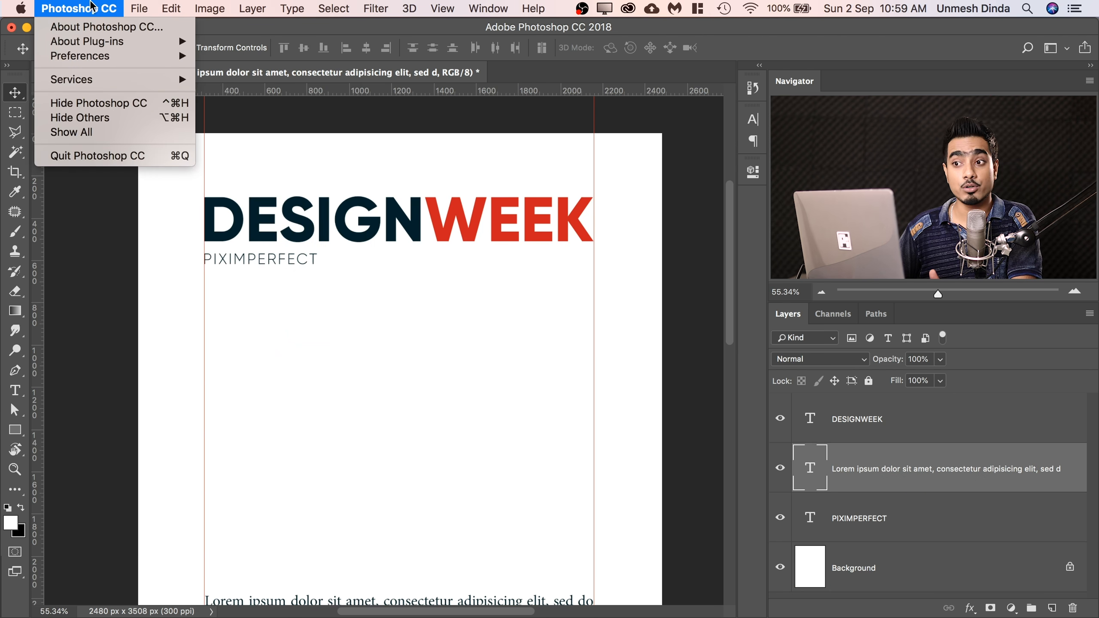
mouse_move(122, 59)
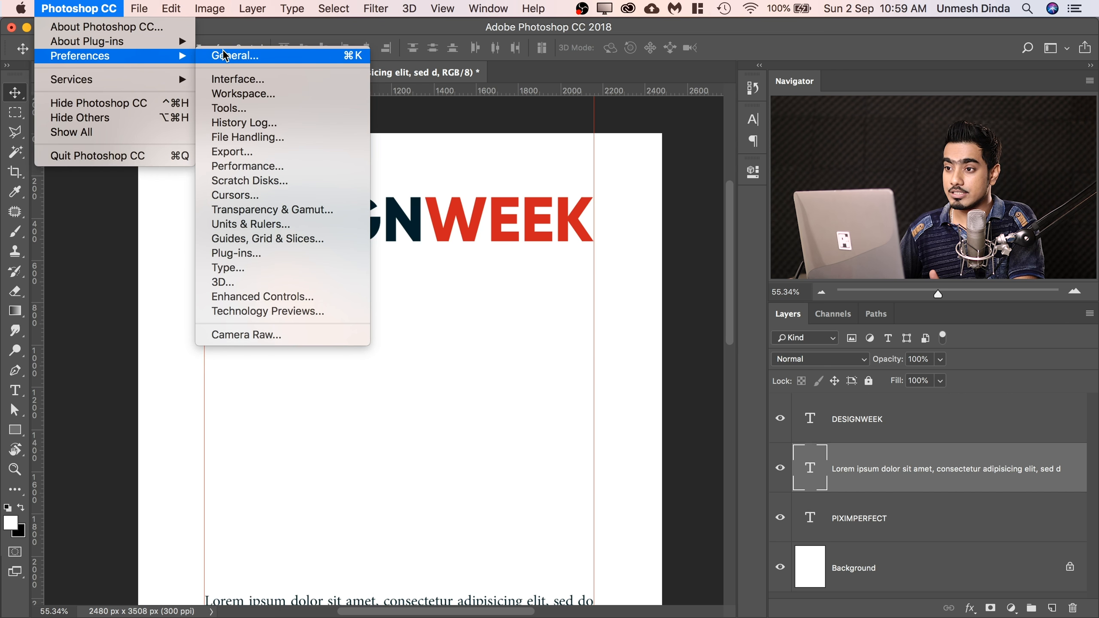
click(232, 56)
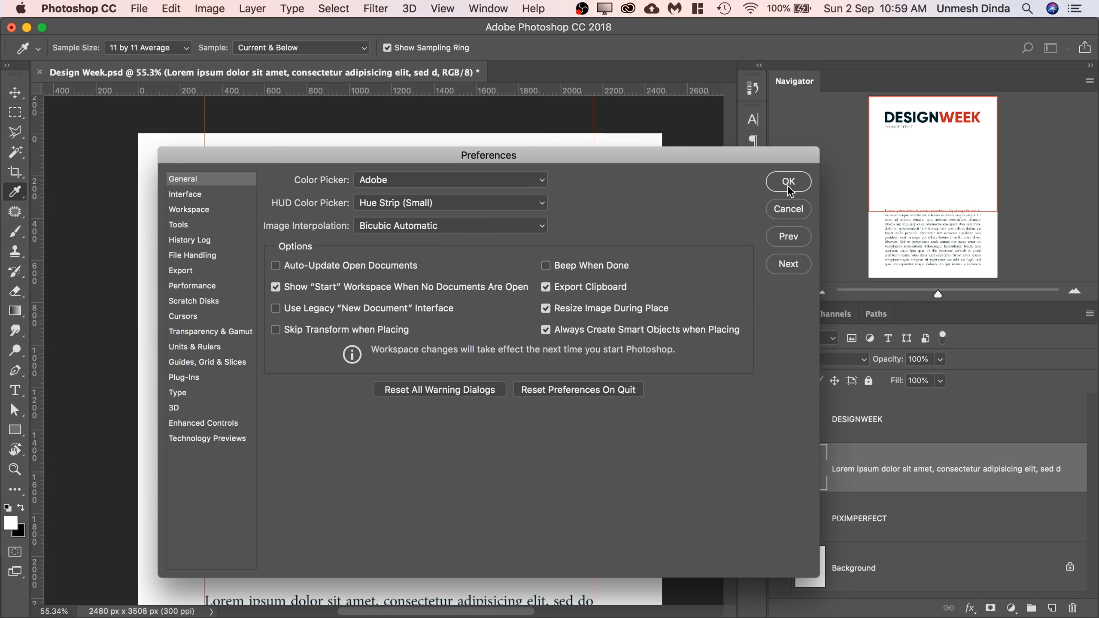
click(788, 184)
key(v)
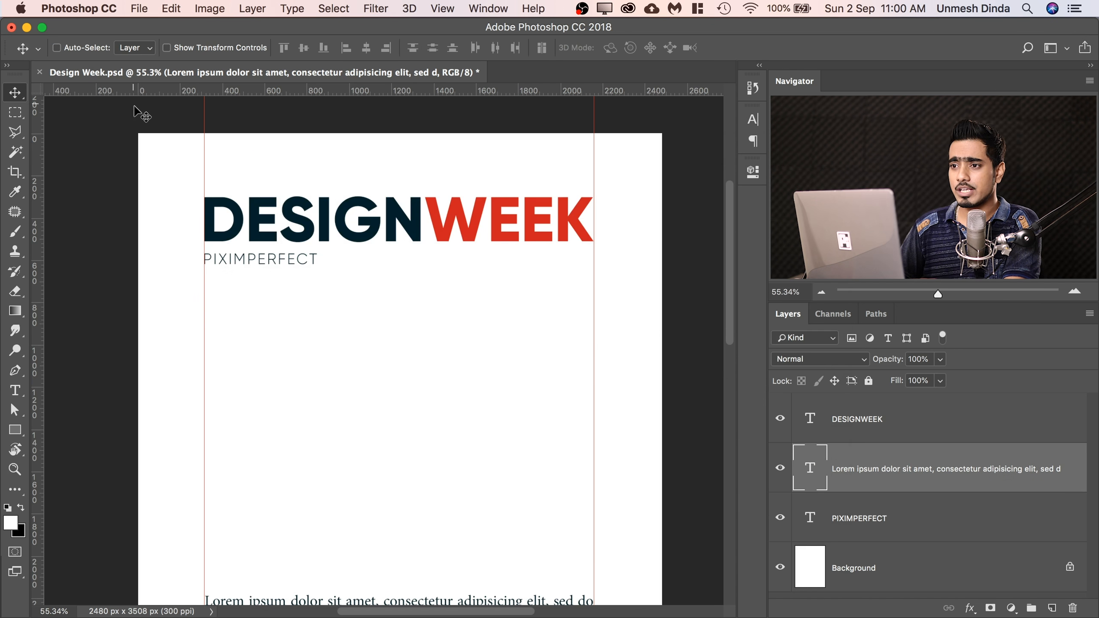
Place the image alone-clouds-golden-hour-670720 copy.jpg into the Design Week page as an embedded object.
click(139, 9)
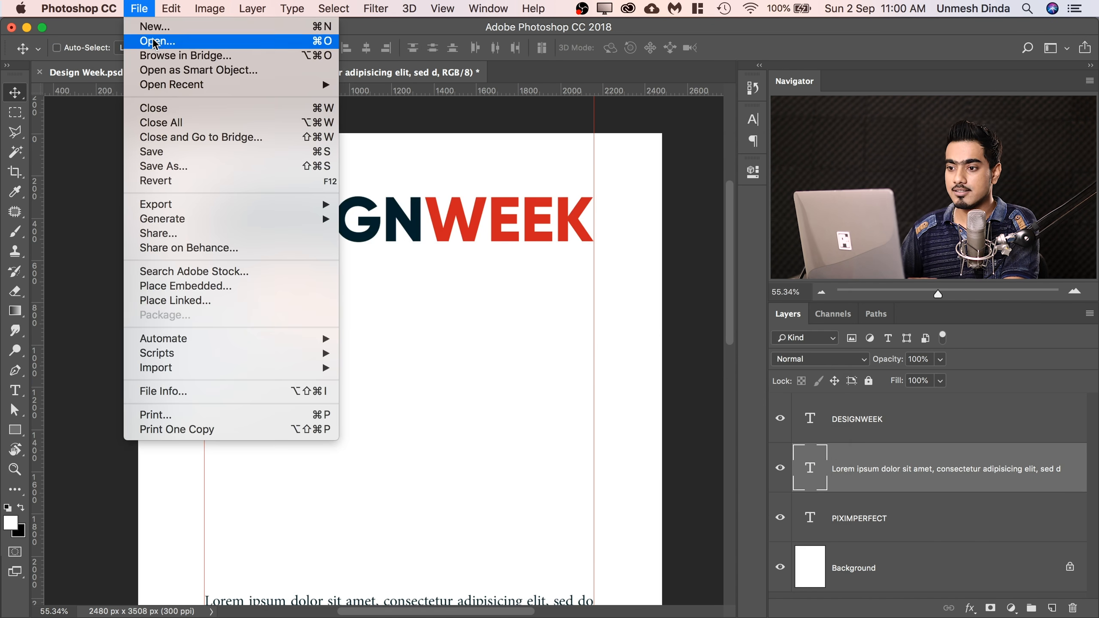
click(200, 287)
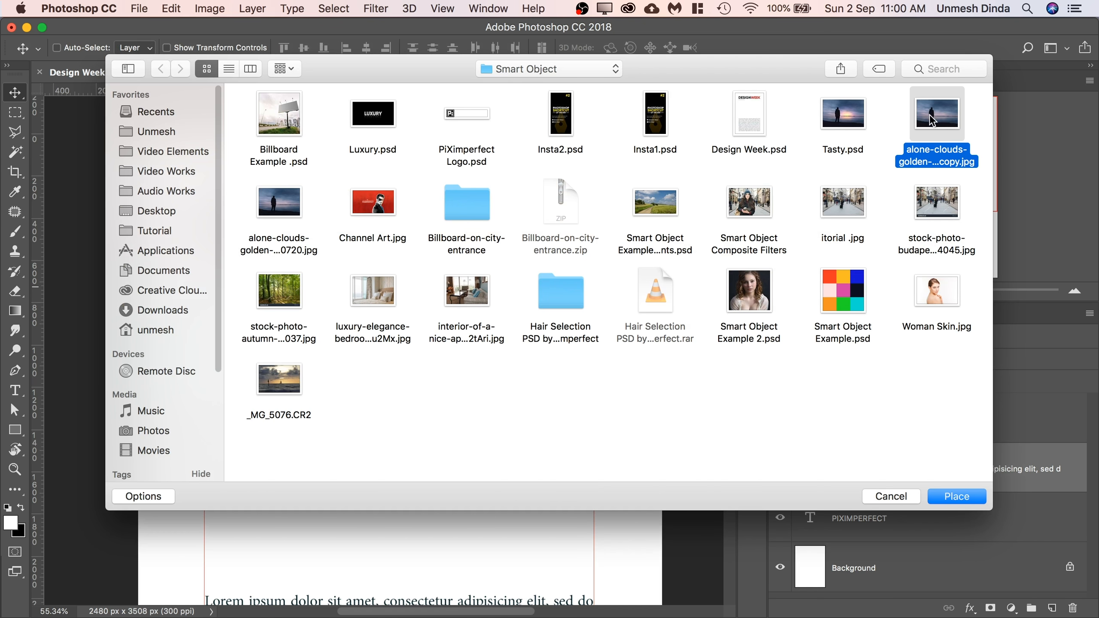
click(968, 501)
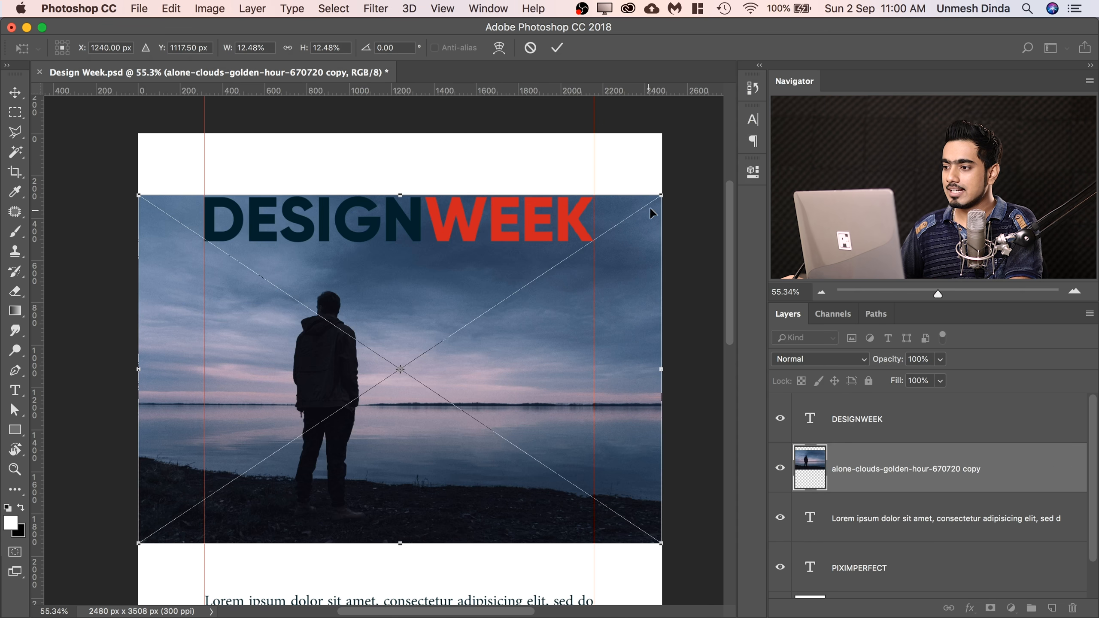
Scale the placed photo to about 9.32% so it spans the two guides, positioned between the heading and the body text.
drag(661, 196, 592, 246)
drag(139, 241, 206, 281)
drag(401, 319, 404, 340)
drag(592, 306, 588, 308)
drag(399, 338, 400, 336)
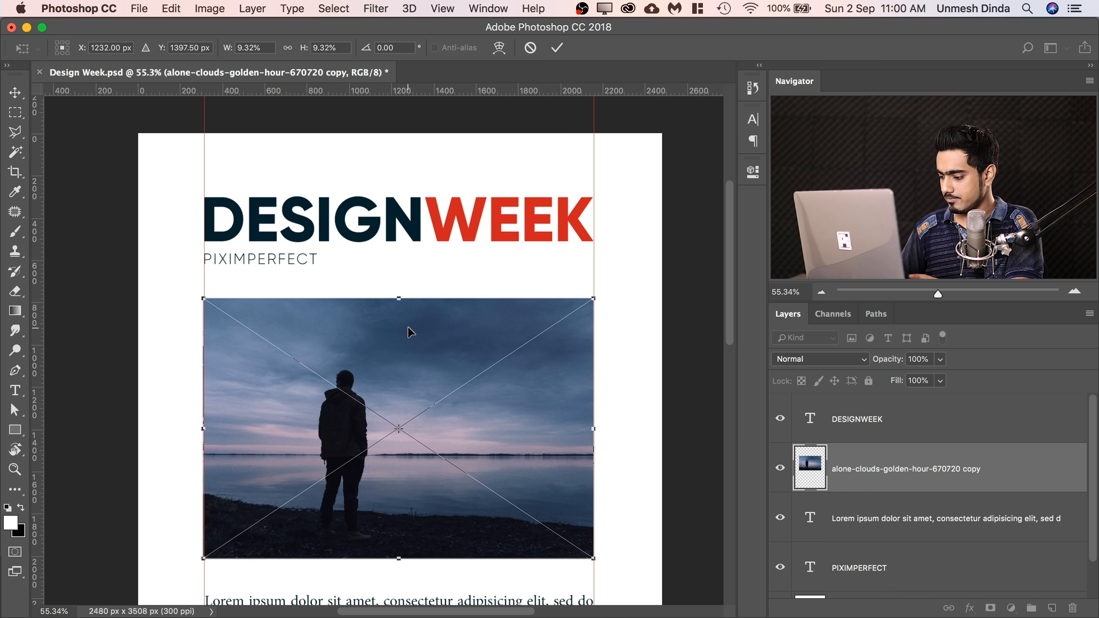
key(Return)
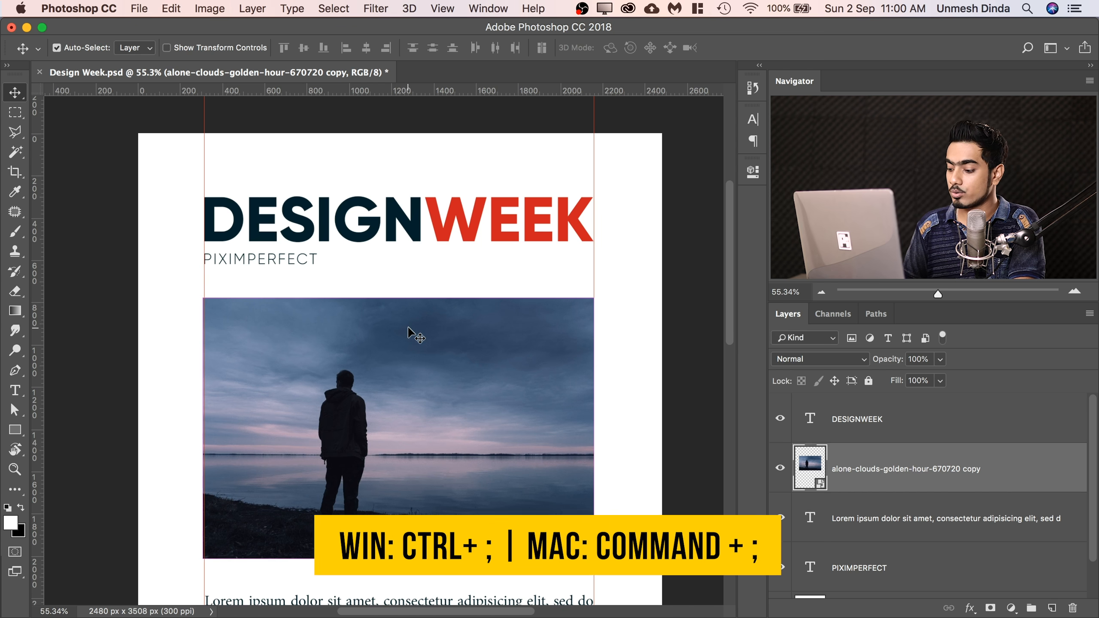
Hide the guides and fit the whole Design Week page in view.
key(super+semicolon)
drag(414, 286, 409, 278)
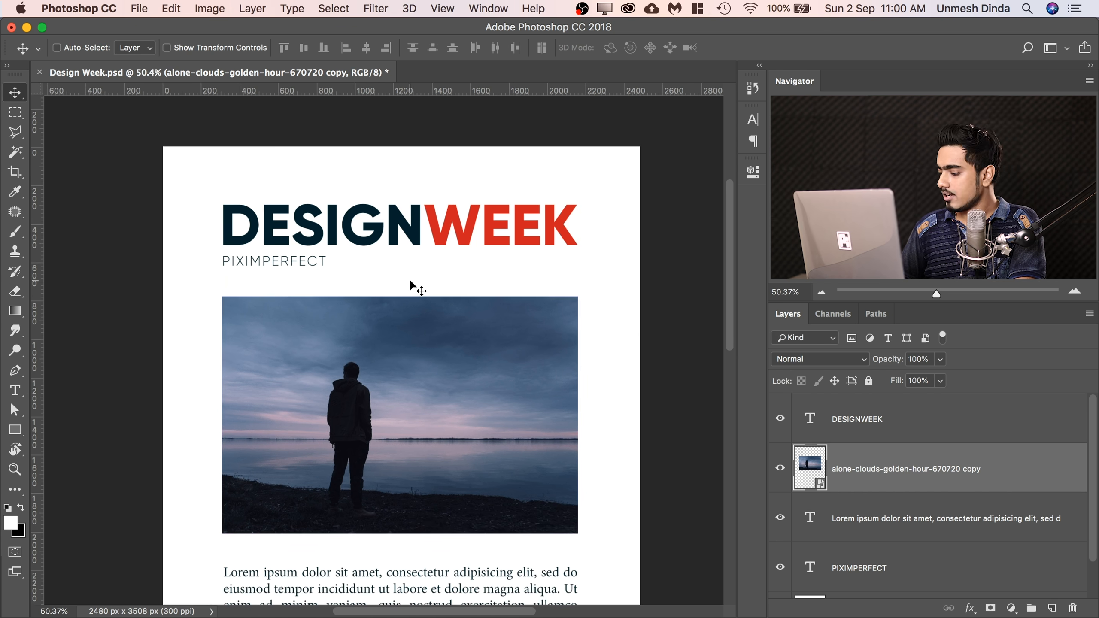
key(super+0)
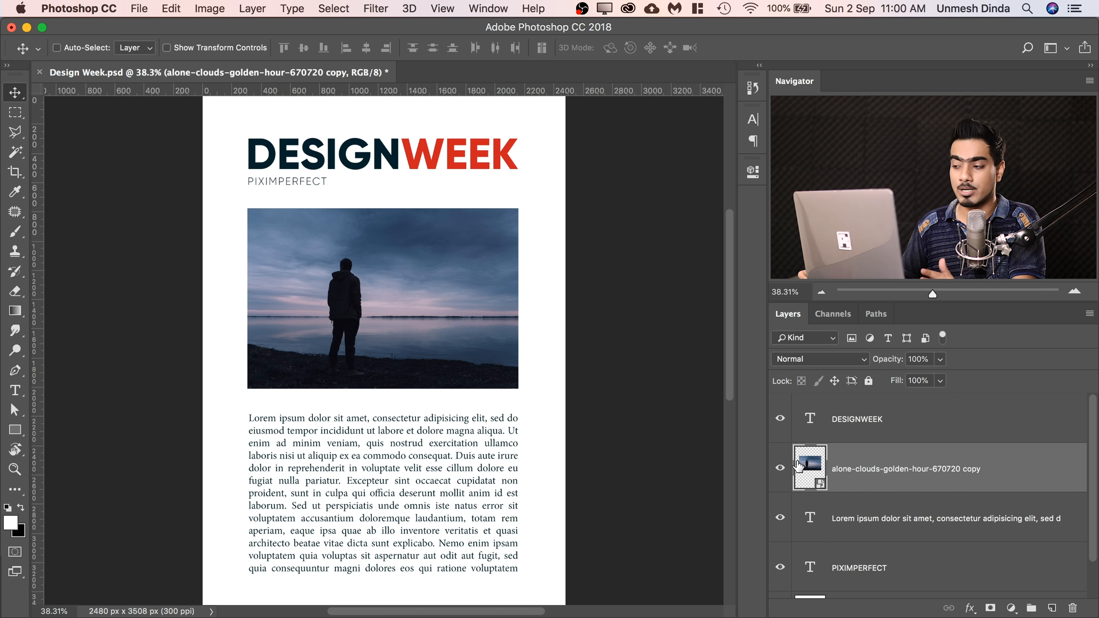
Open the placed photo's smart object contents and add a Gradient Fill layer above the Background.
double_click(812, 466)
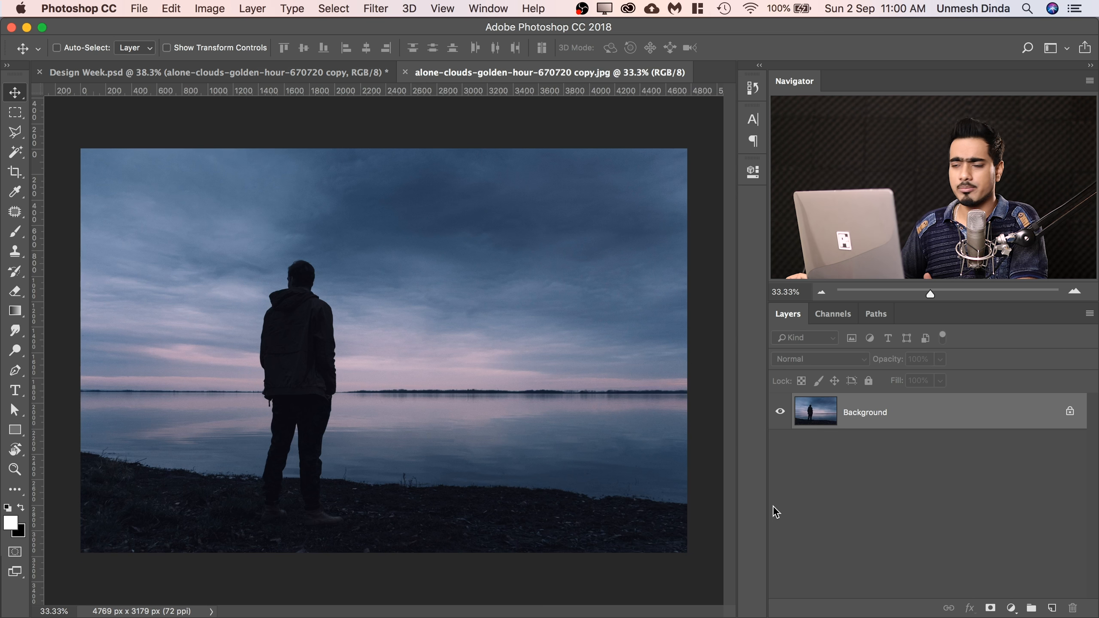
click(1011, 607)
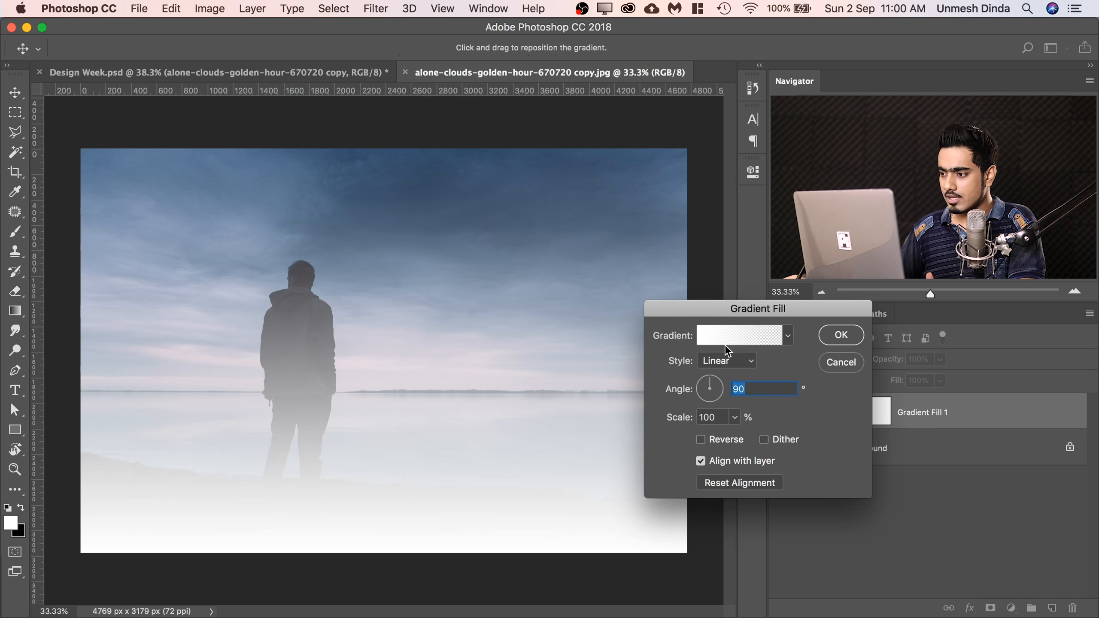
Edit the fill's gradient and set its starting colour stop to a saturated yellow-orange.
click(723, 337)
click(784, 516)
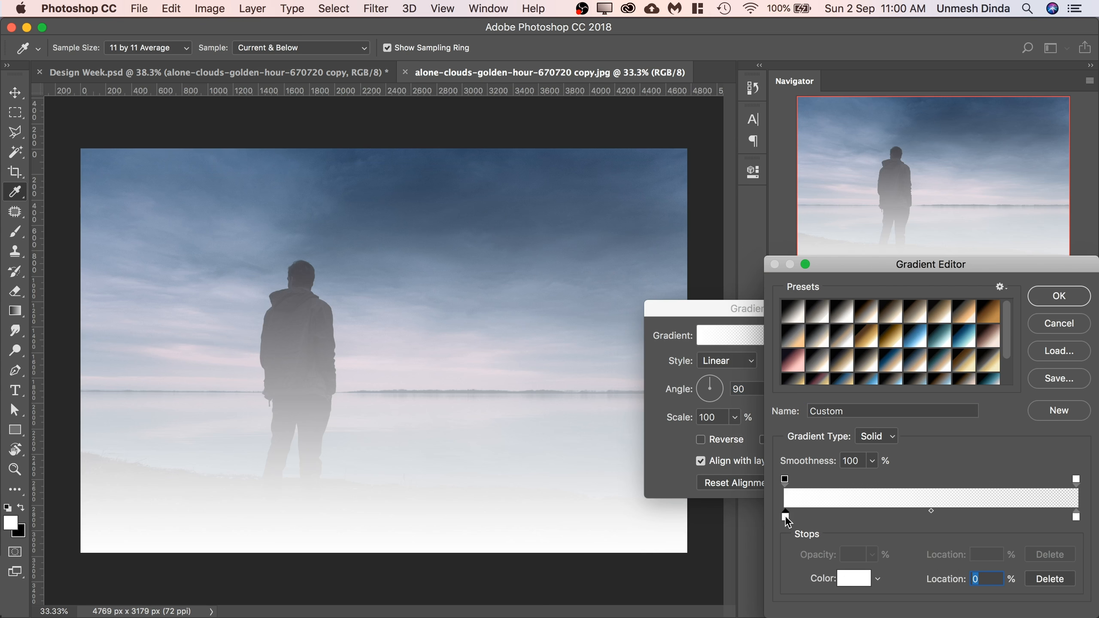
click(848, 579)
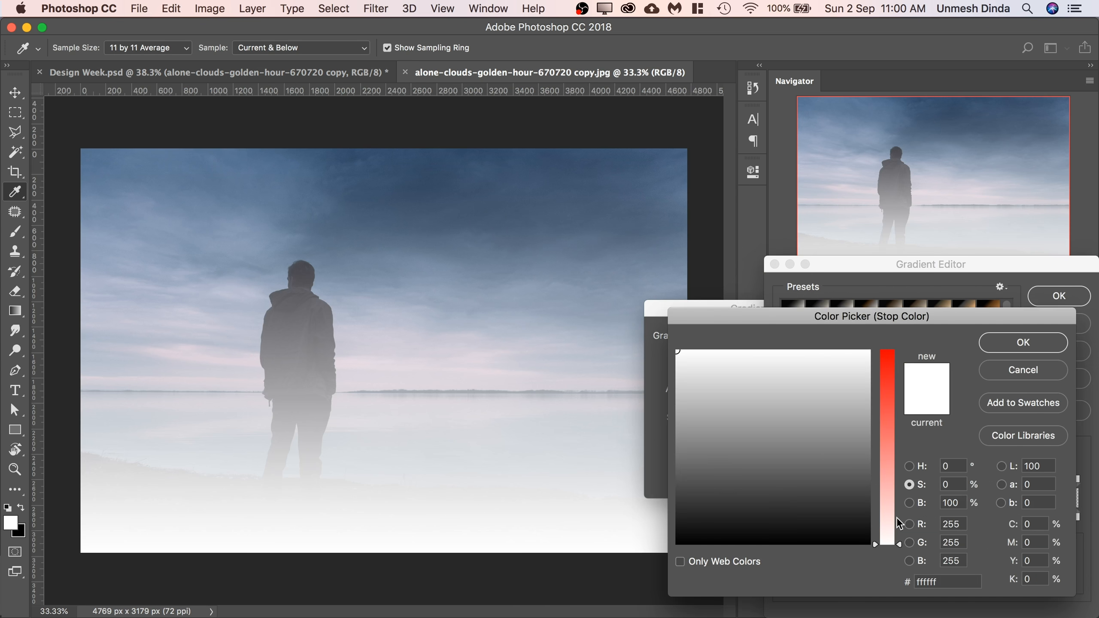
click(917, 469)
drag(885, 518, 891, 527)
click(865, 355)
click(1023, 342)
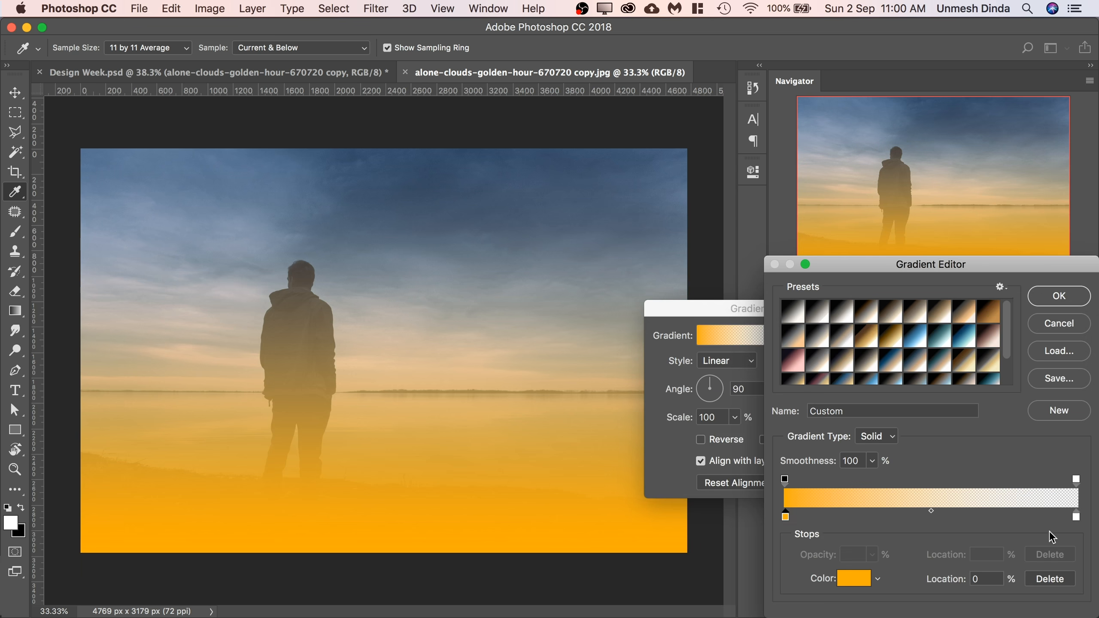
Set the gradient's end stop to 0% opacity and pure red (ff0000), and accept the edited gradient.
click(1077, 519)
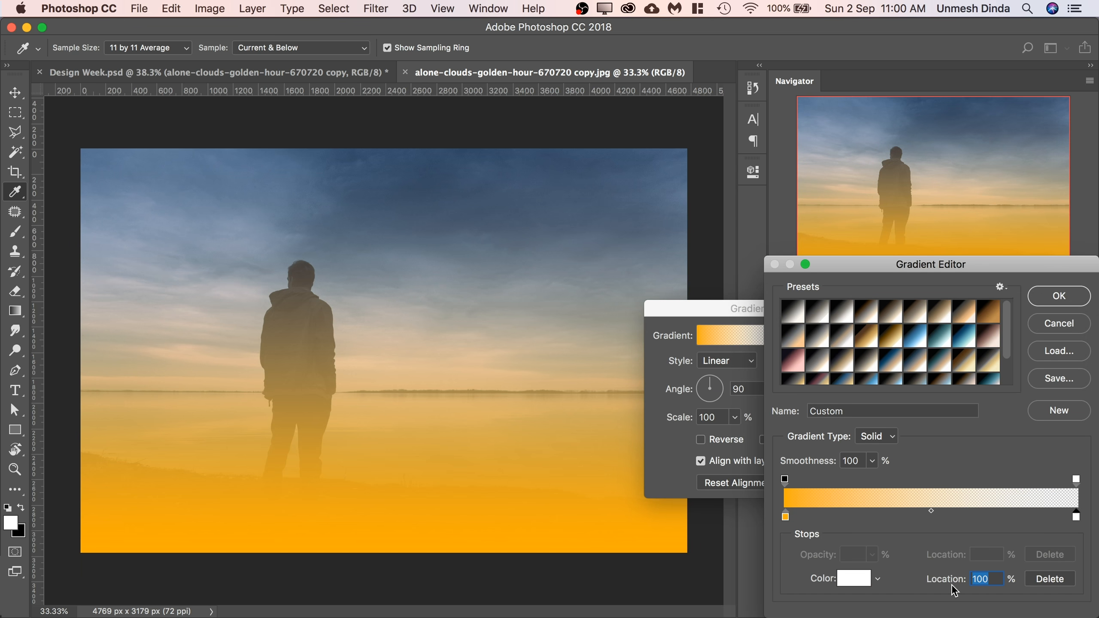
click(1076, 481)
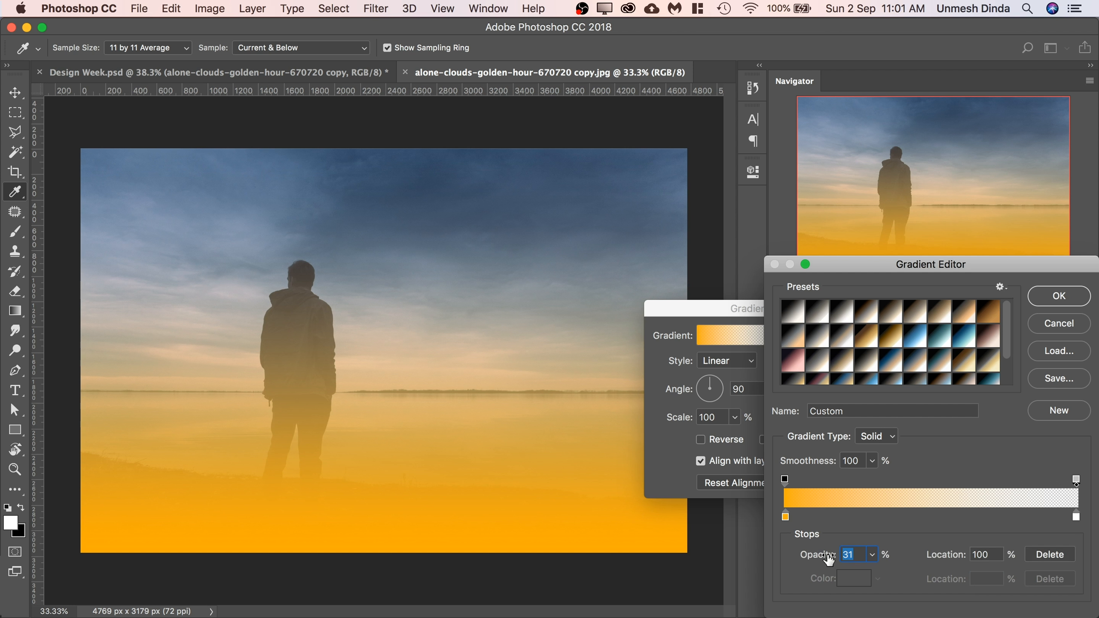
drag(823, 560, 794, 560)
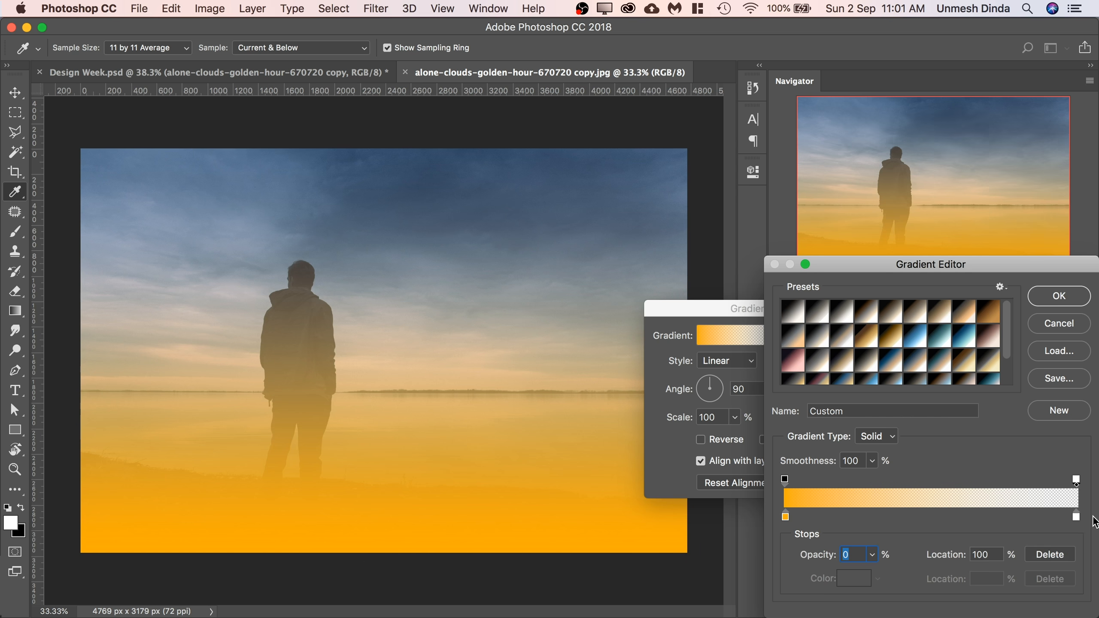
click(1077, 519)
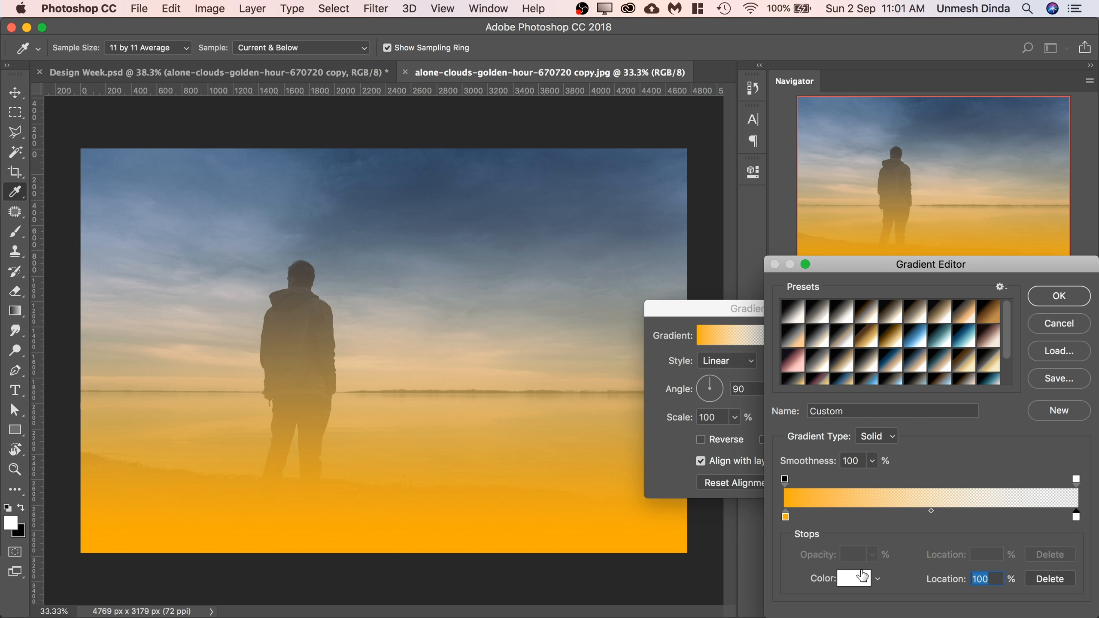
click(857, 583)
drag(849, 478, 953, 328)
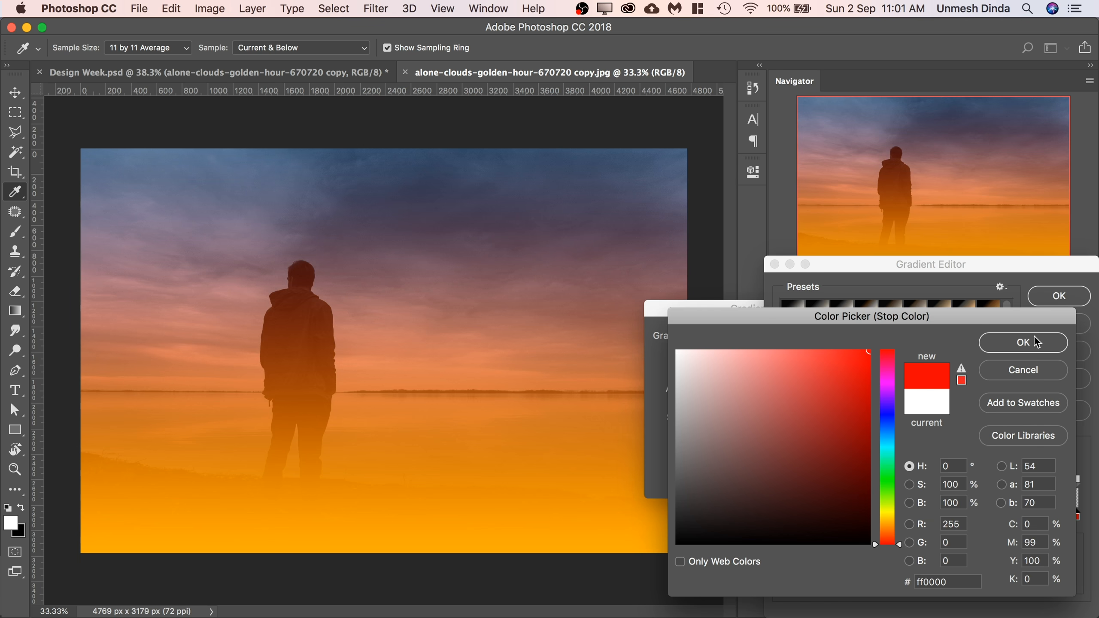
click(1031, 341)
click(1059, 296)
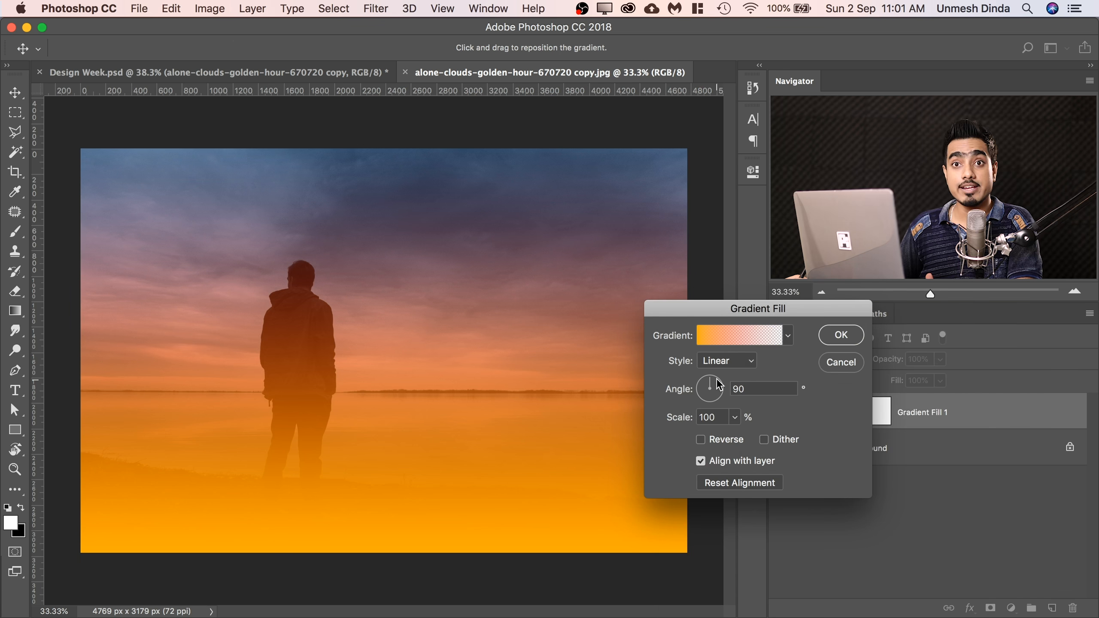
Set the gradient fill's style to Radial, centre the glow over the horizon beside the man, and accept the fill.
click(741, 363)
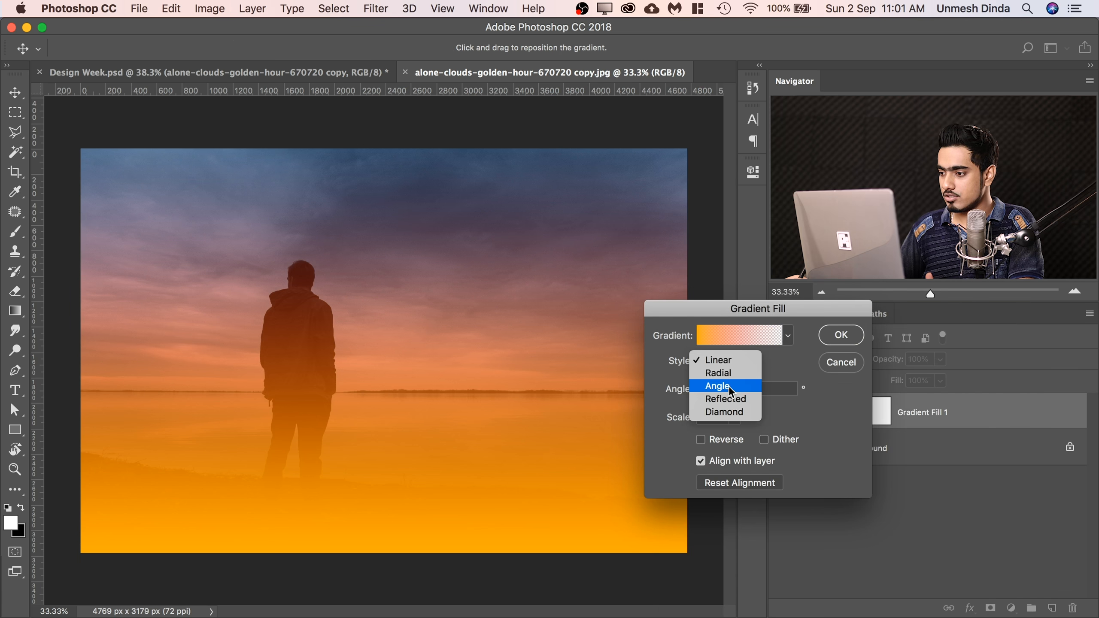
click(727, 375)
drag(386, 337, 482, 357)
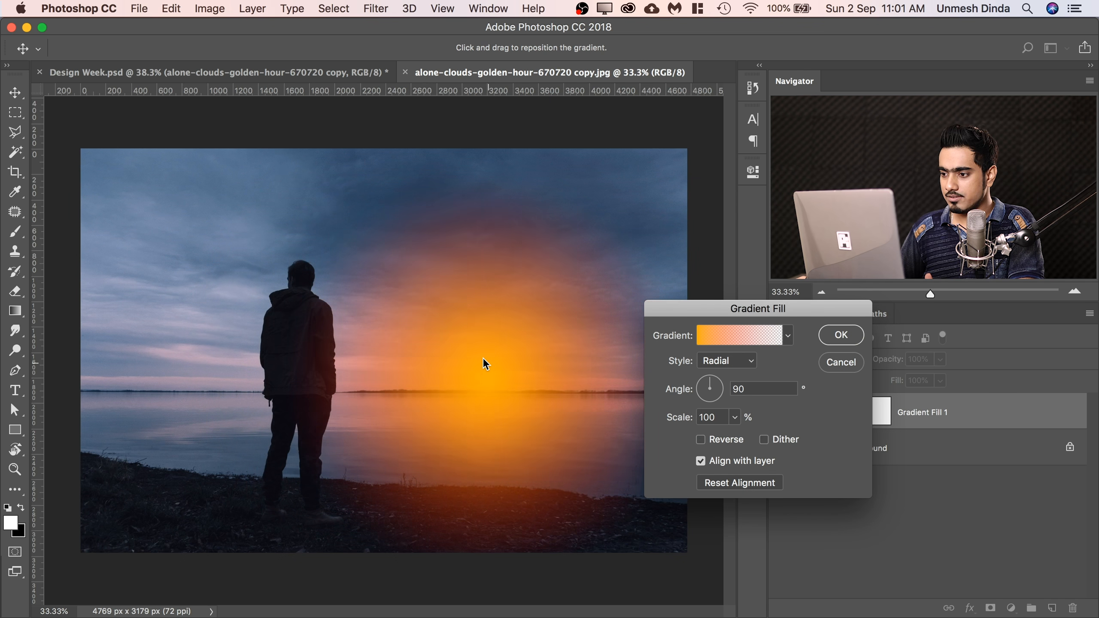
click(841, 336)
Blend the Gradient Fill 1 layer with Color Dodge and lower its Fill to 53%.
click(843, 362)
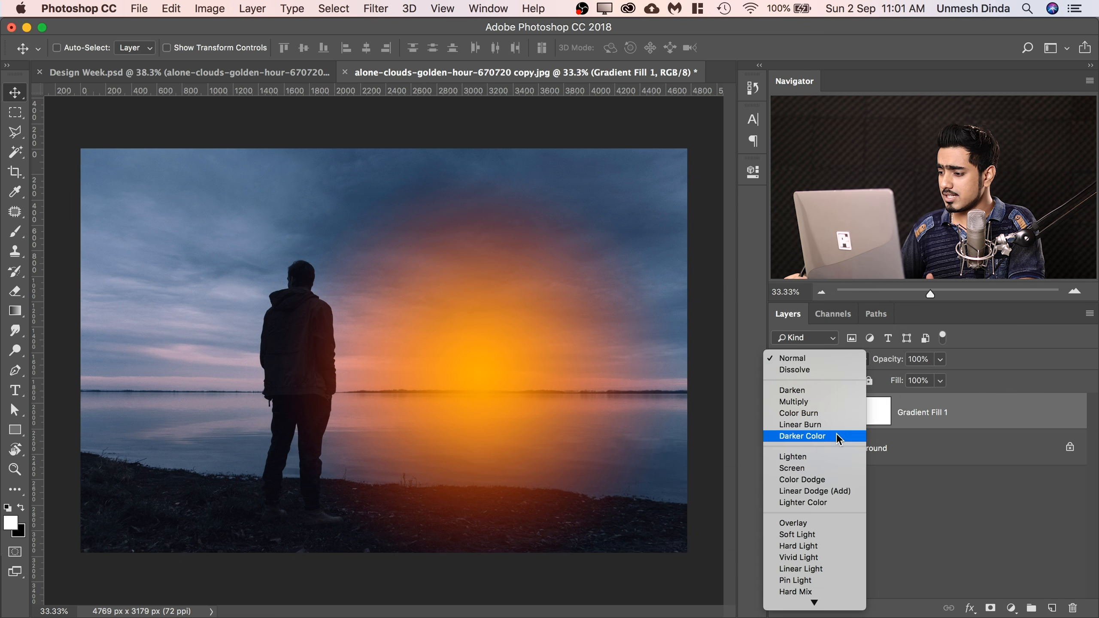
scroll(815, 478, down, 1)
click(805, 467)
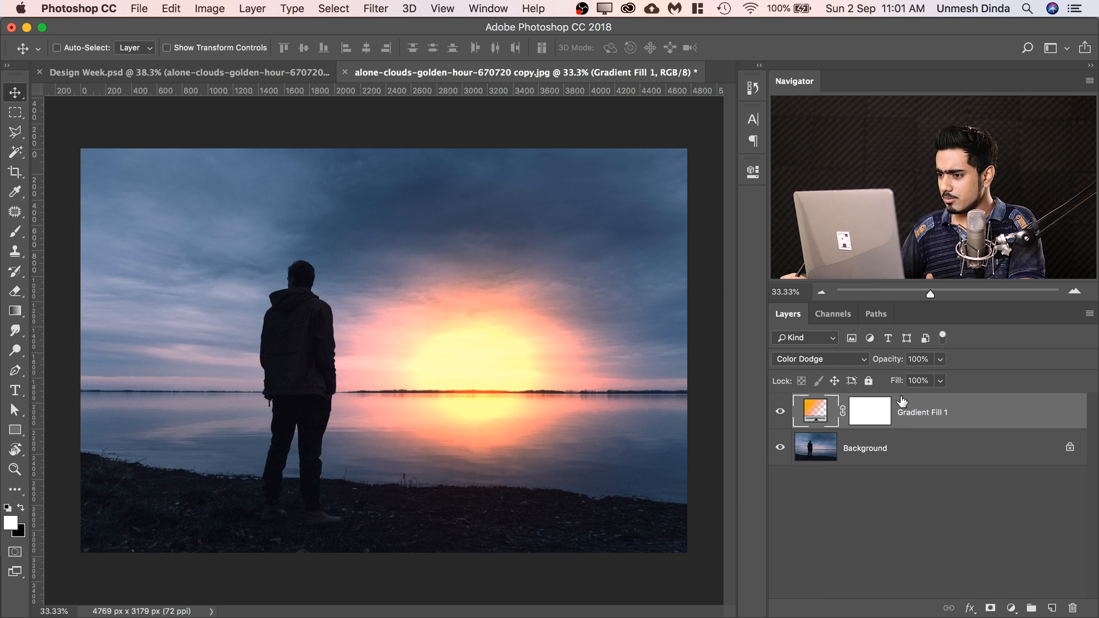
drag(898, 384, 900, 381)
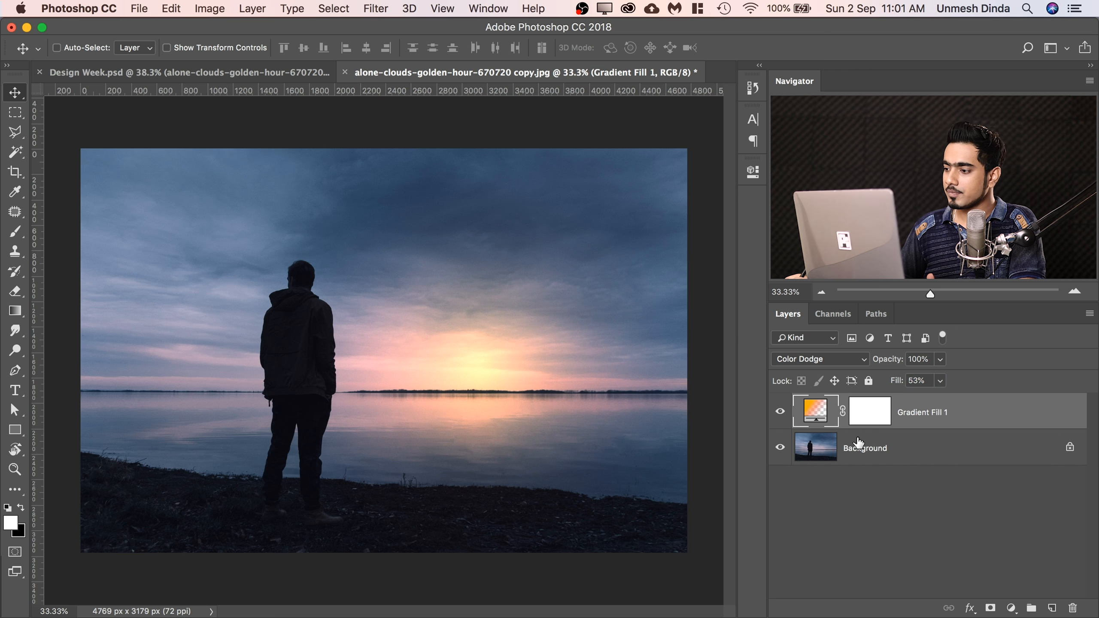
Reopen the gradient fill's settings, fine-tune the glow's position along the horizon, and accept the change.
double_click(817, 409)
drag(440, 368, 485, 376)
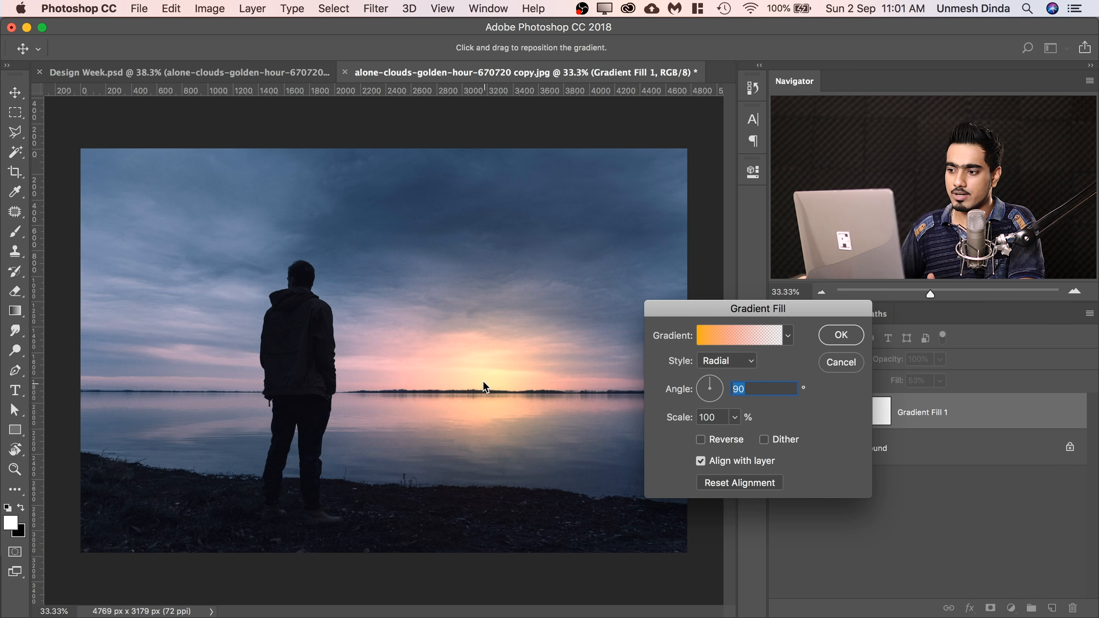
click(841, 334)
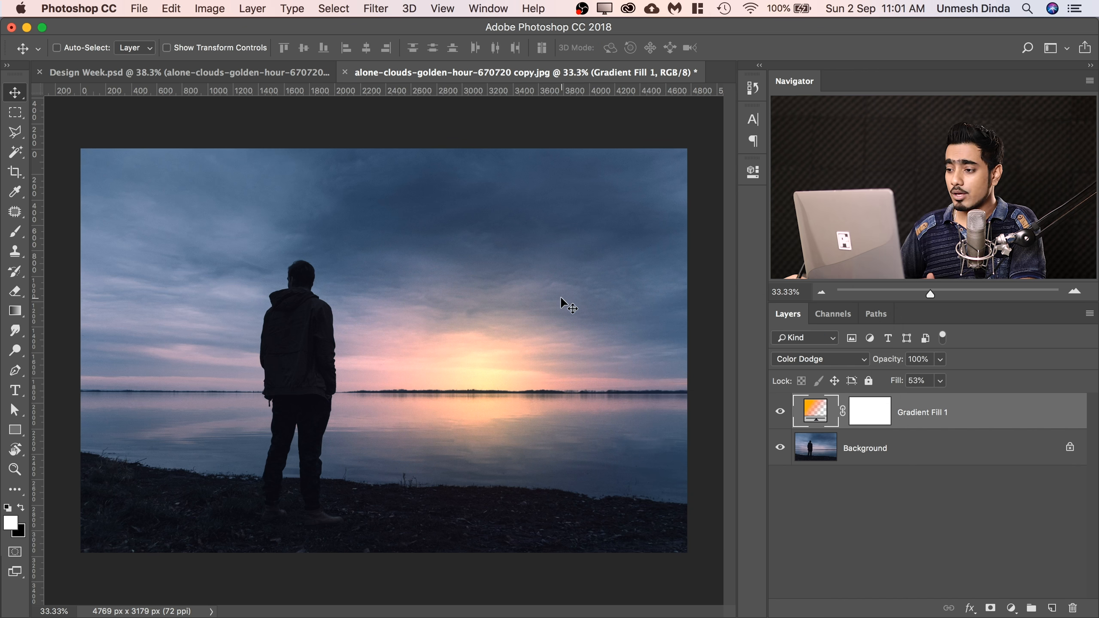
Try to save the layered smart object contents back to the original JPEG file.
click(140, 8)
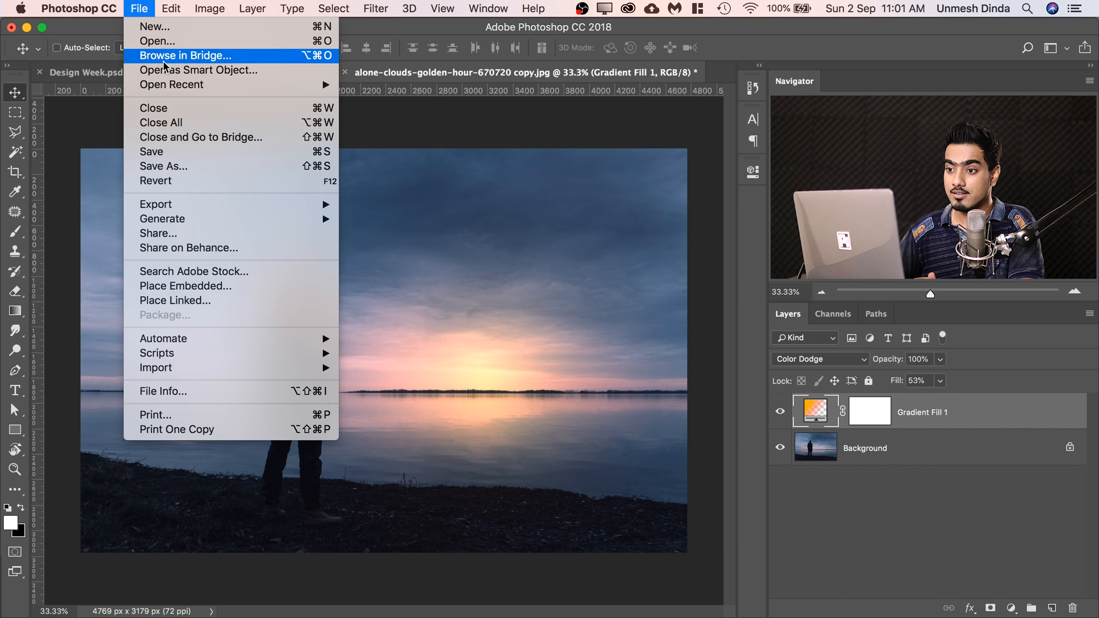
click(186, 147)
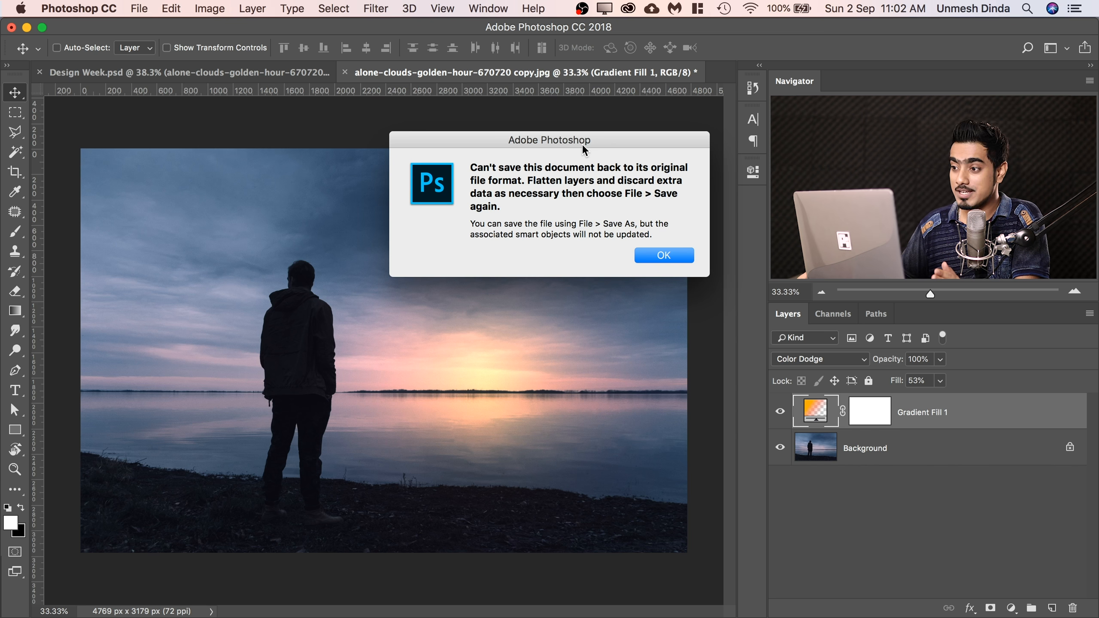
click(667, 258)
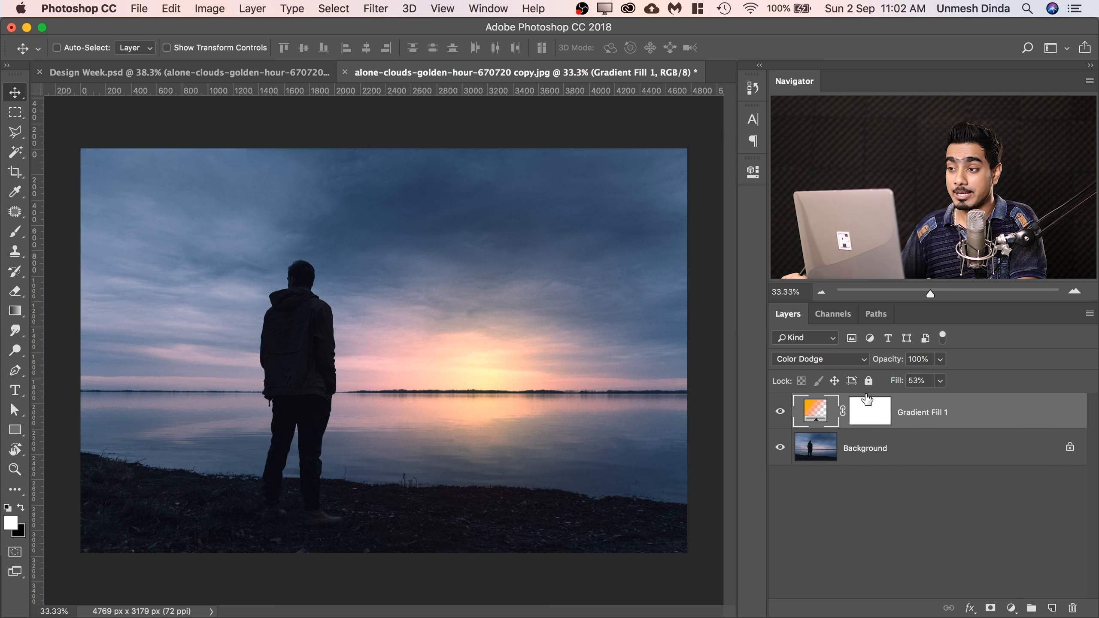
Save the layered photo as Man Sun.psd in the Tutorial folder, in Photoshop format with maximized compatibility, and close it.
click(139, 8)
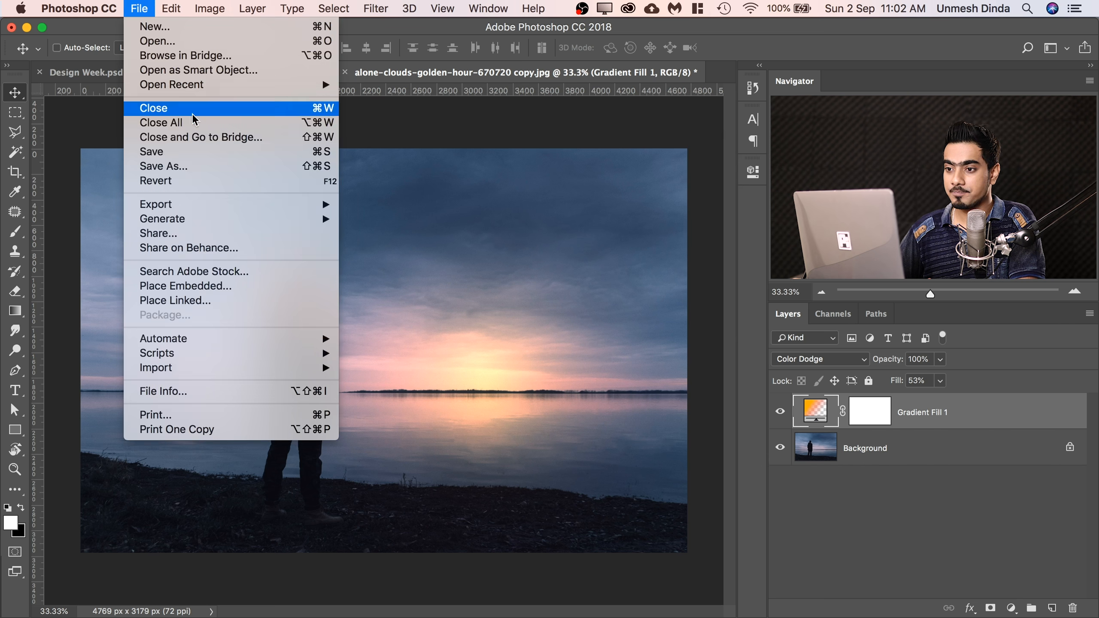
click(181, 166)
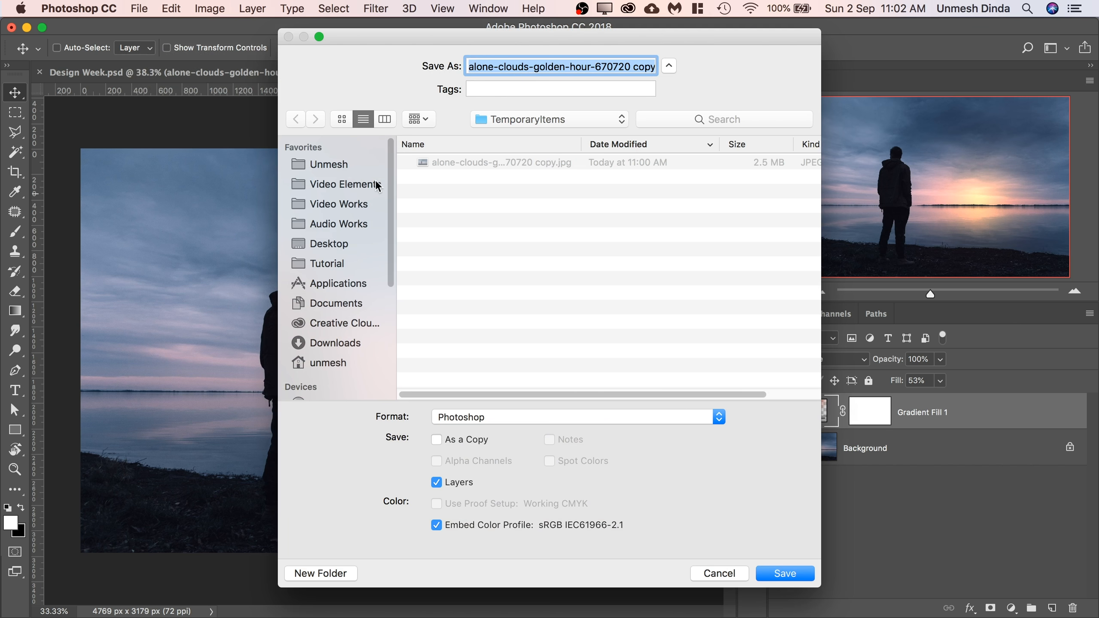
click(332, 263)
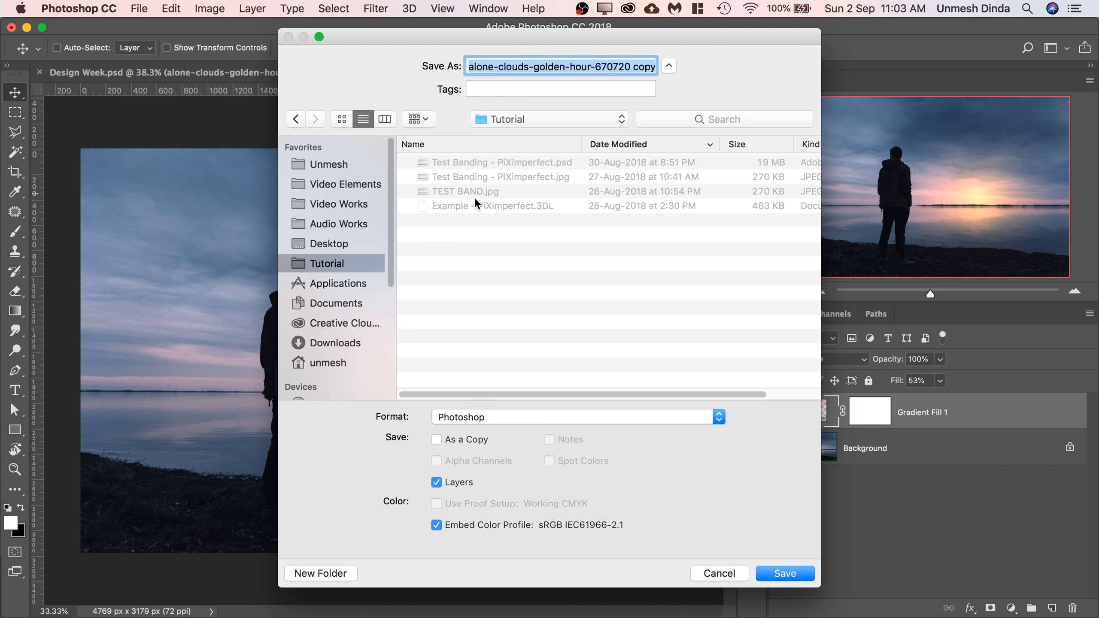
text(Man )
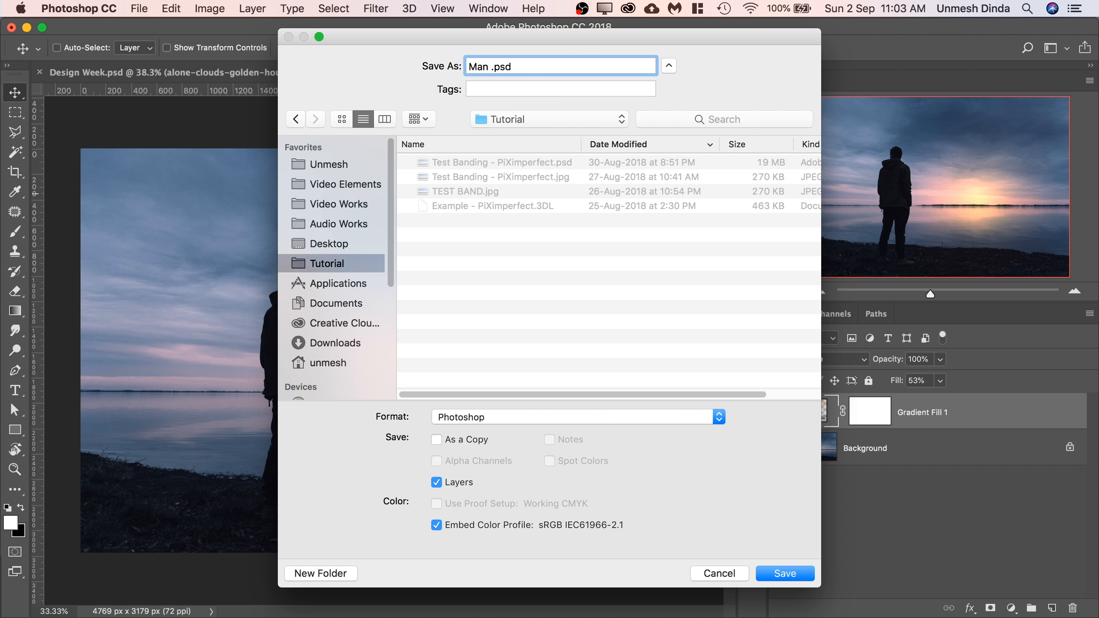
text(Sun)
click(784, 575)
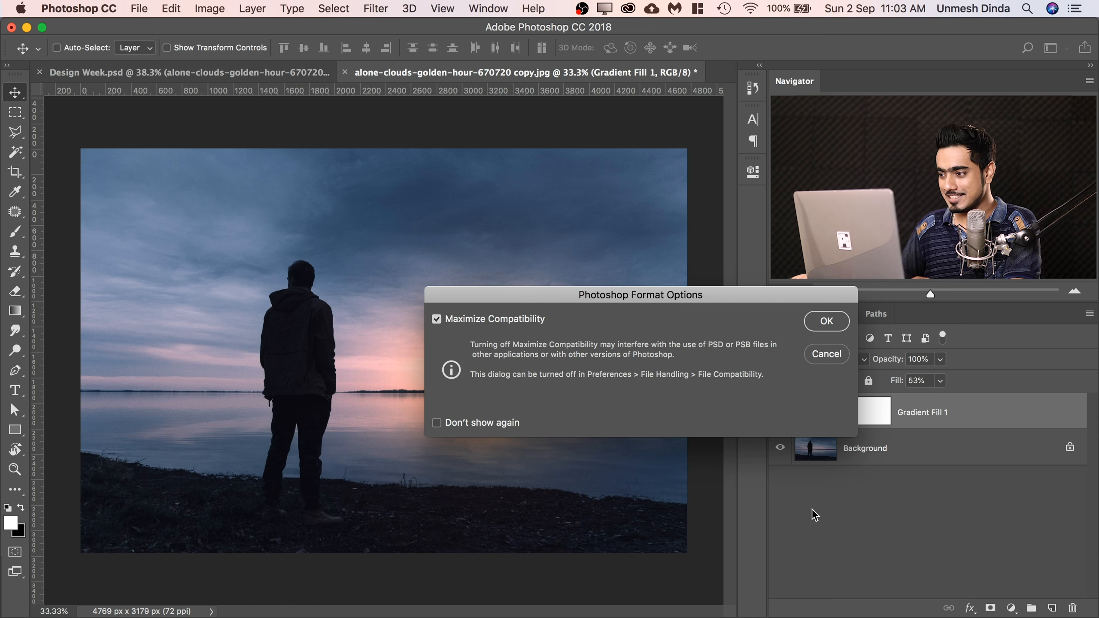
click(826, 319)
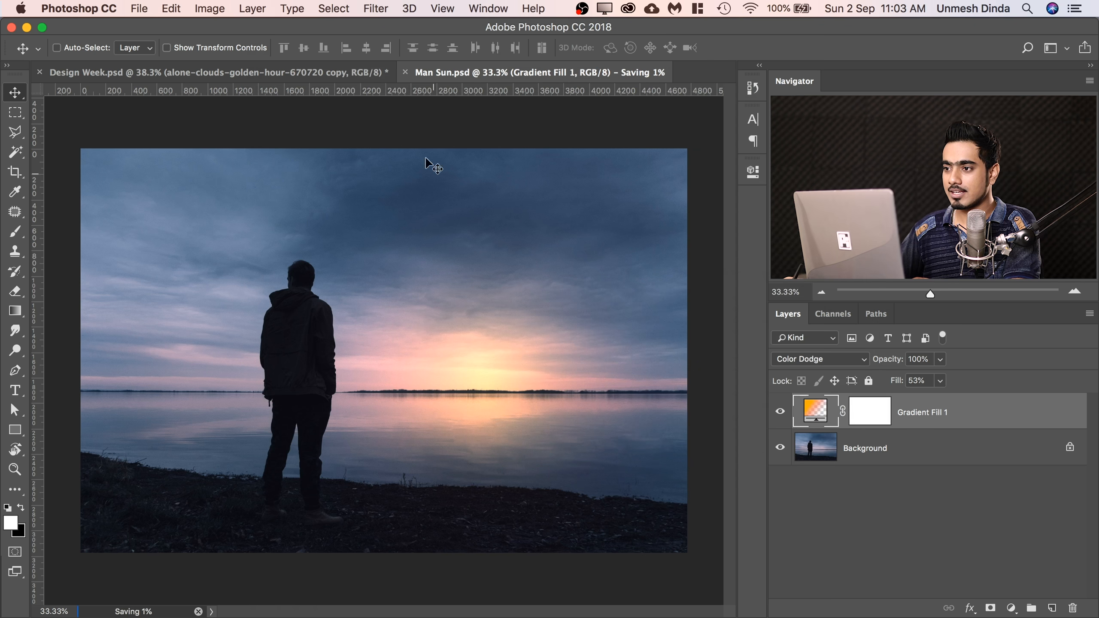
click(405, 72)
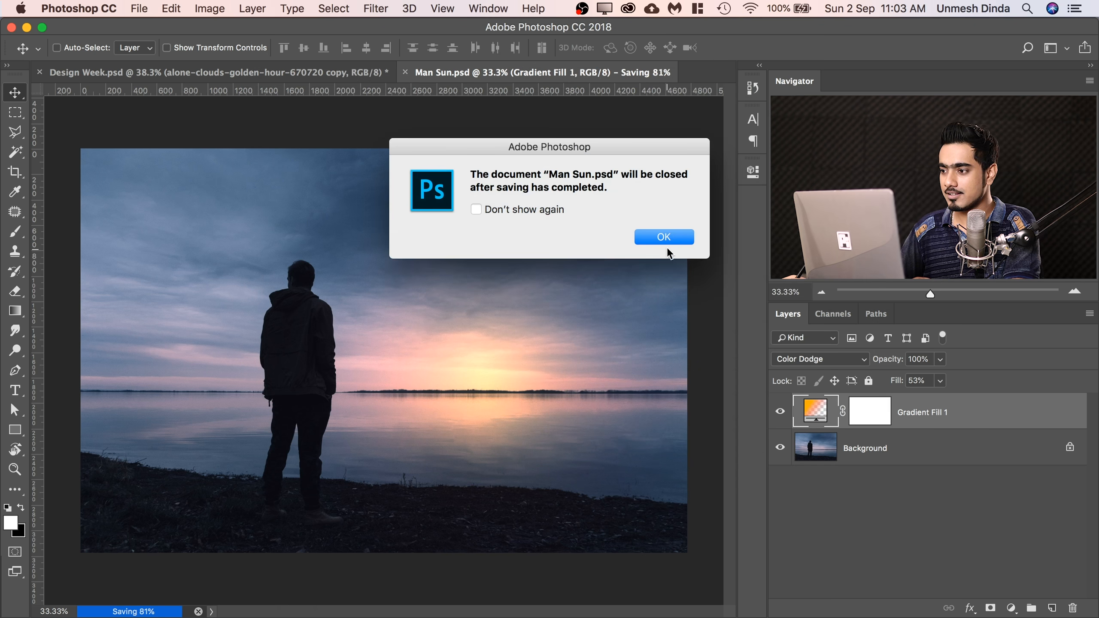
click(669, 240)
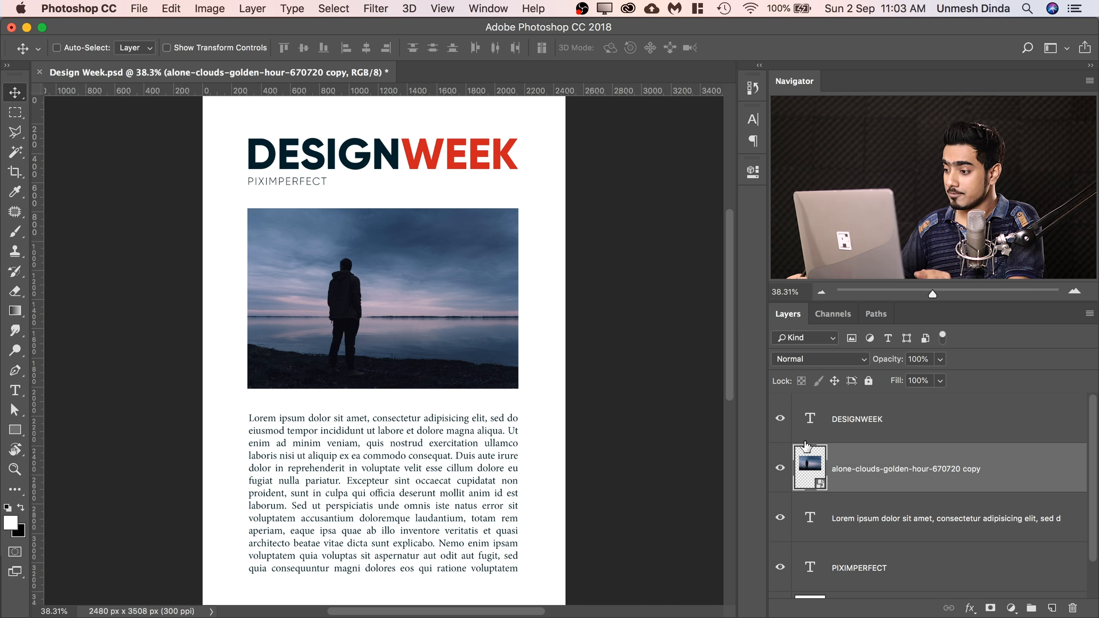
Replace the contents of the Design Week photo's smart object with Man Sun.psd from the Tutorial folder.
right_click(982, 467)
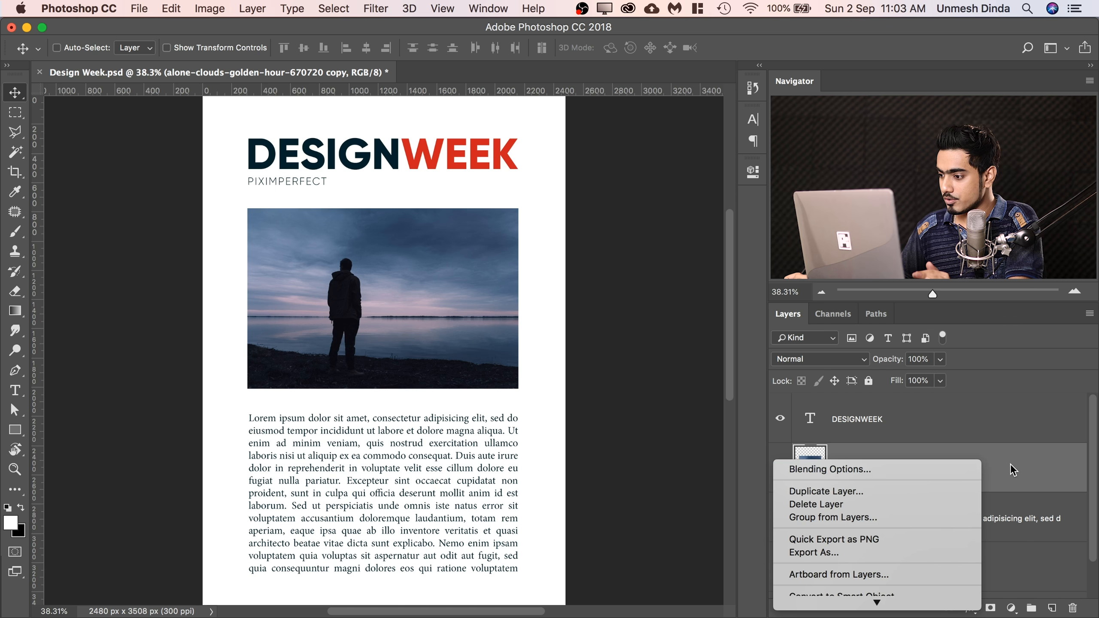
mouse_move(885, 603)
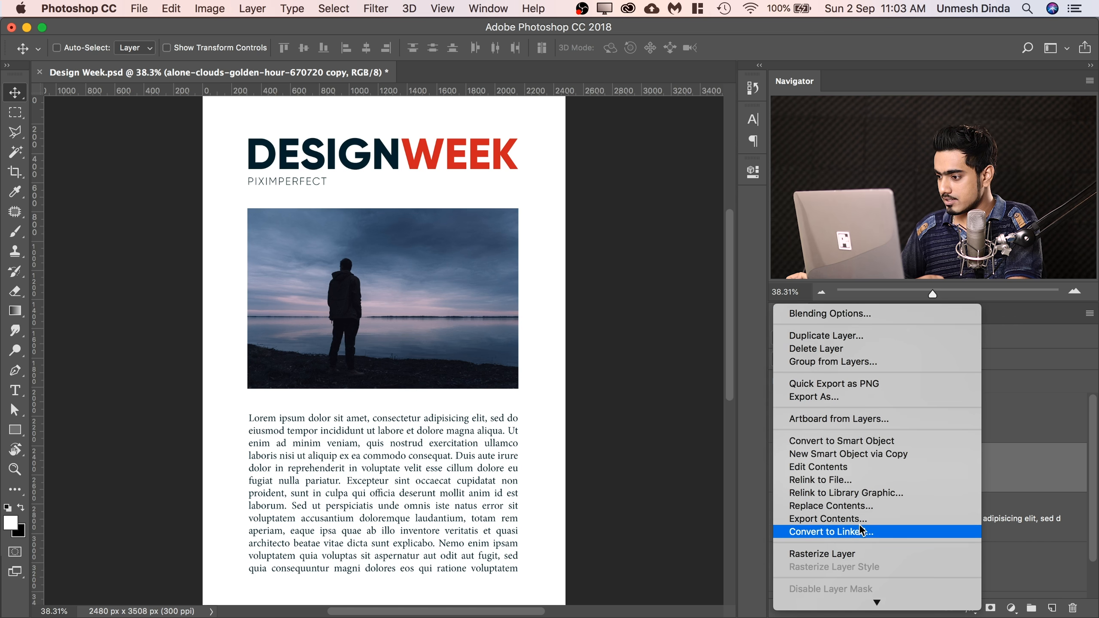
click(863, 506)
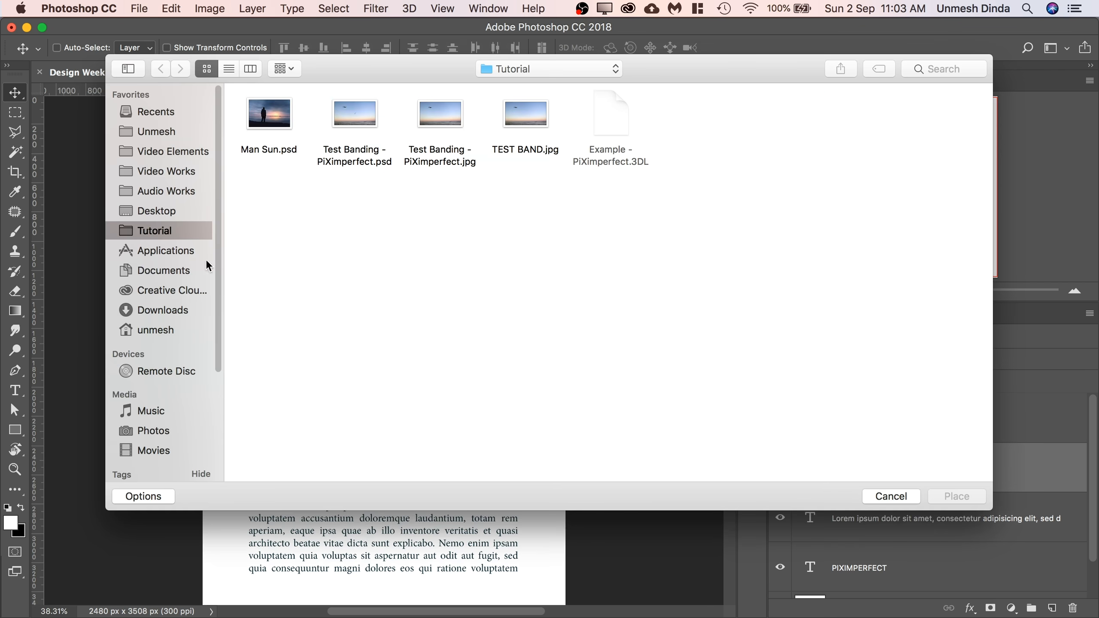
click(276, 112)
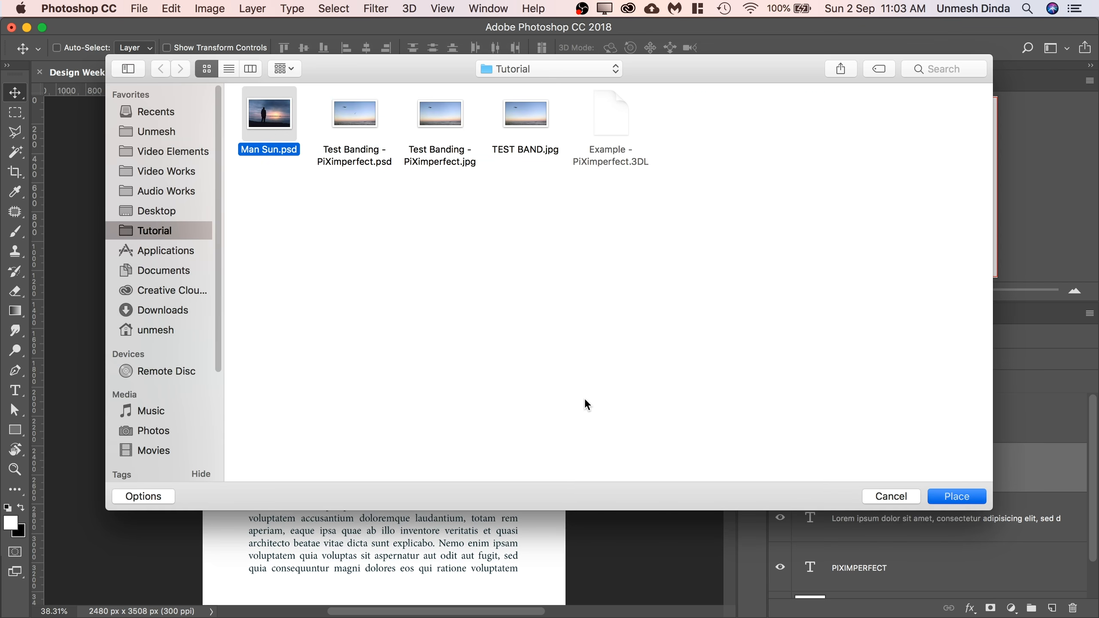
click(956, 496)
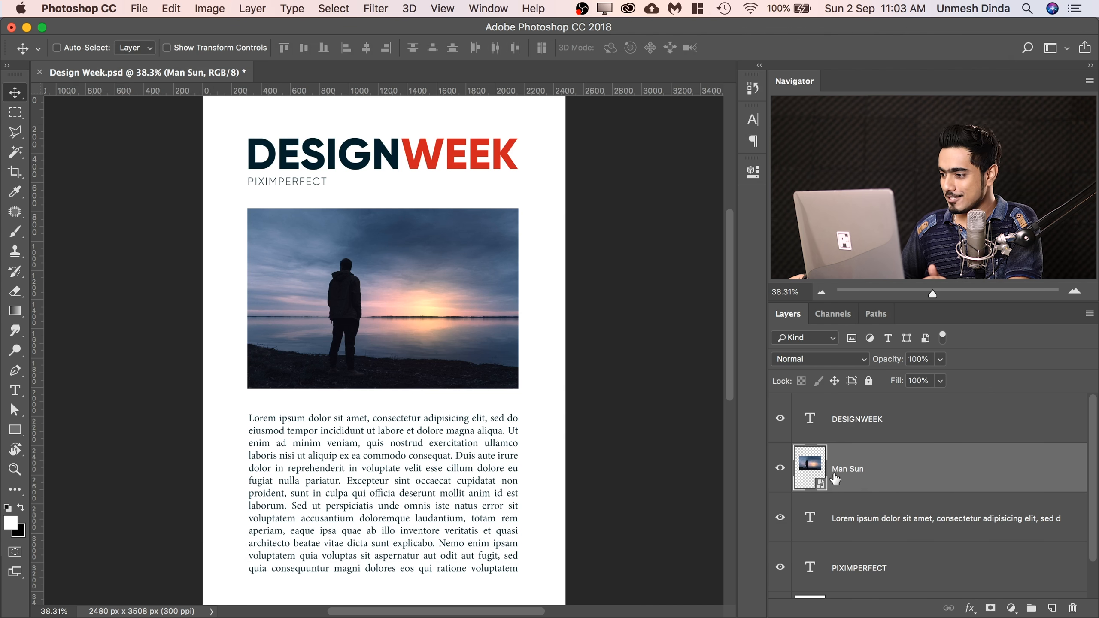
Open the Man Sun smart object's contents to check its layers, and return to the Design Week page.
double_click(809, 474)
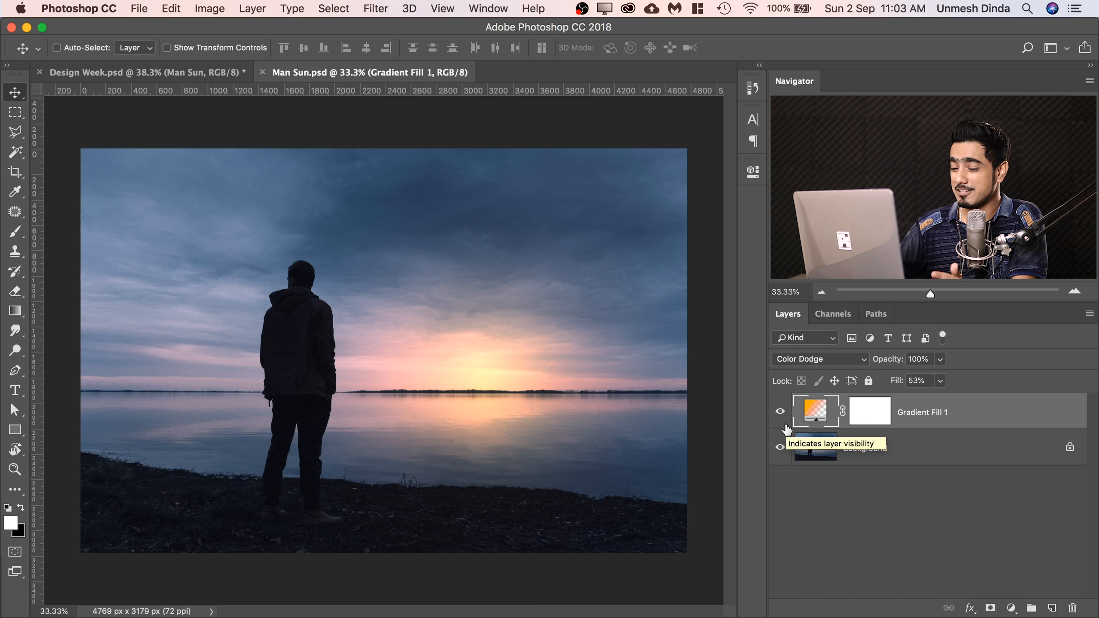
click(262, 72)
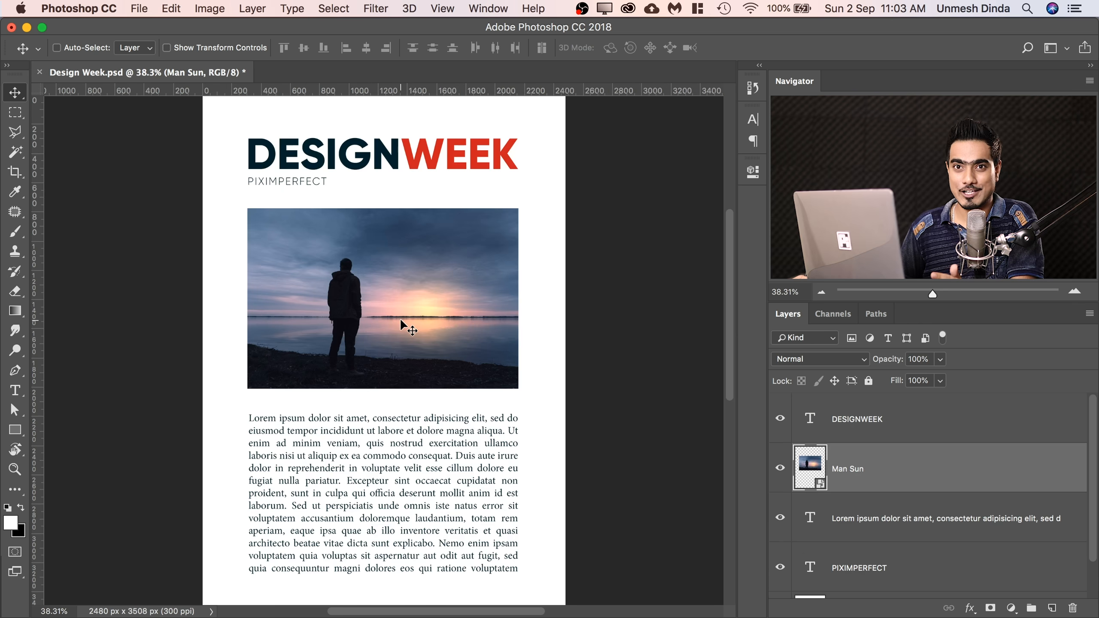
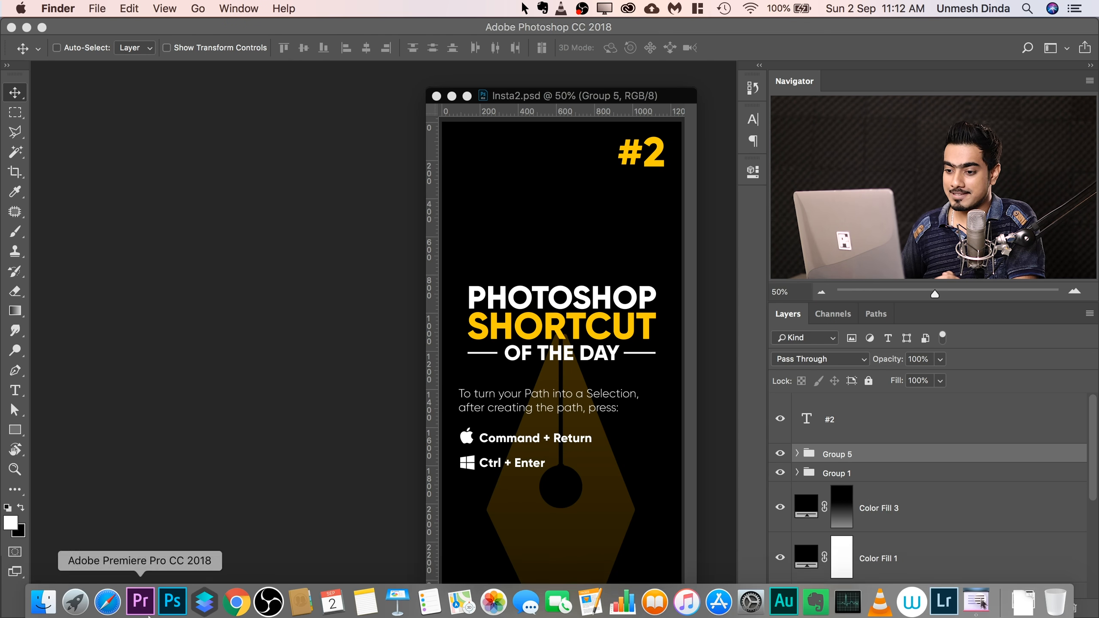
Open the DAY 1 Instagram Clipping Mask PSD from the Day 1 folder and arrange its window beside Insta2.psd.
click(39, 604)
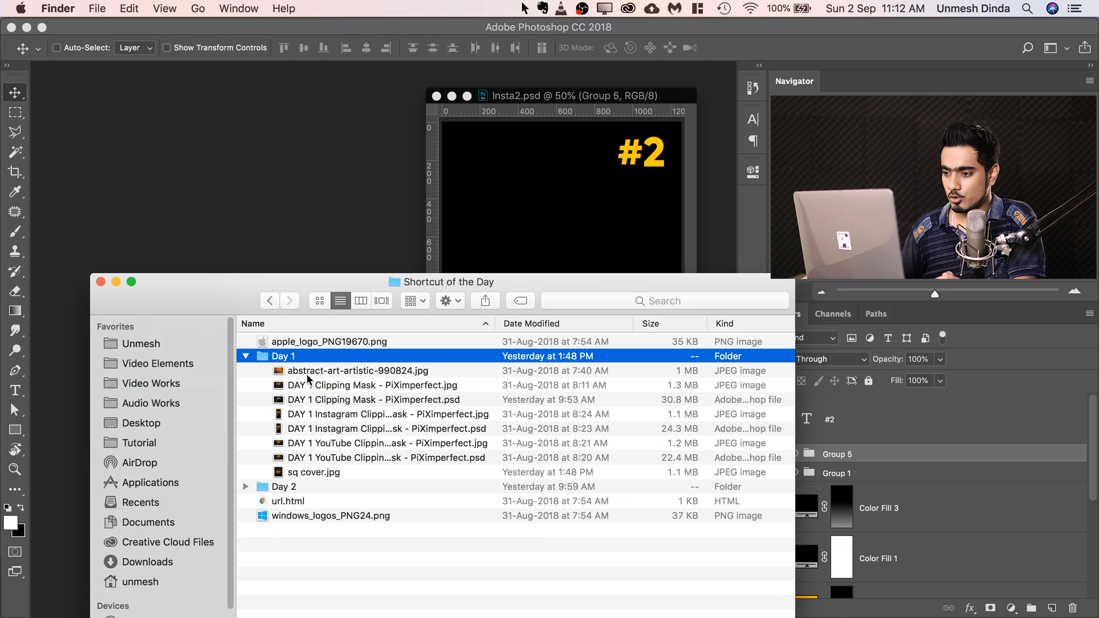
click(358, 443)
click(370, 415)
double_click(367, 428)
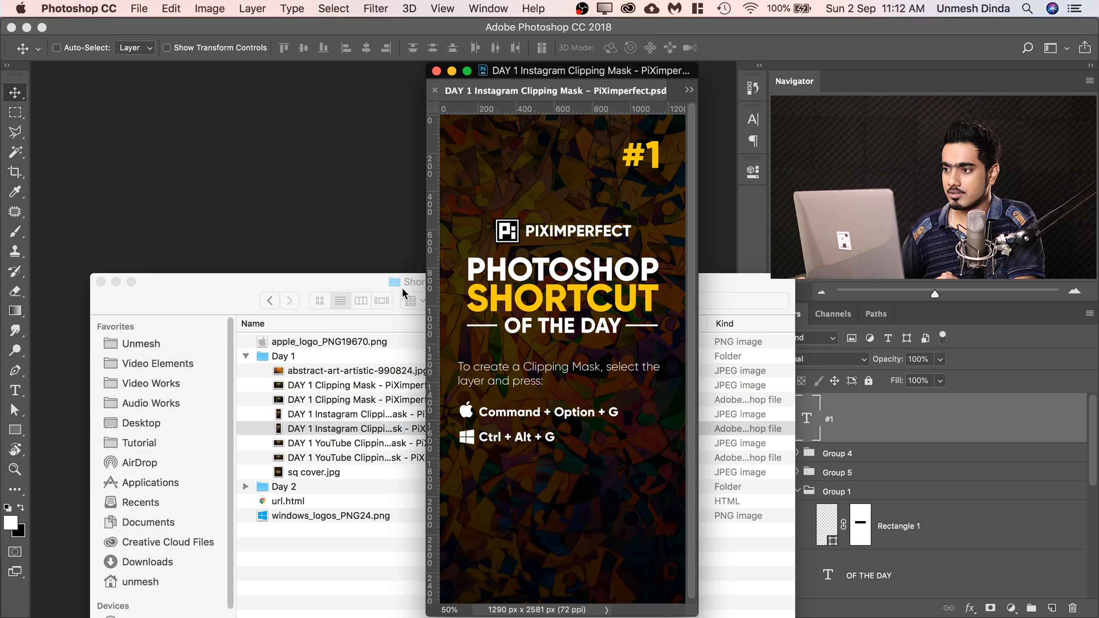
drag(553, 77, 140, 96)
click(667, 276)
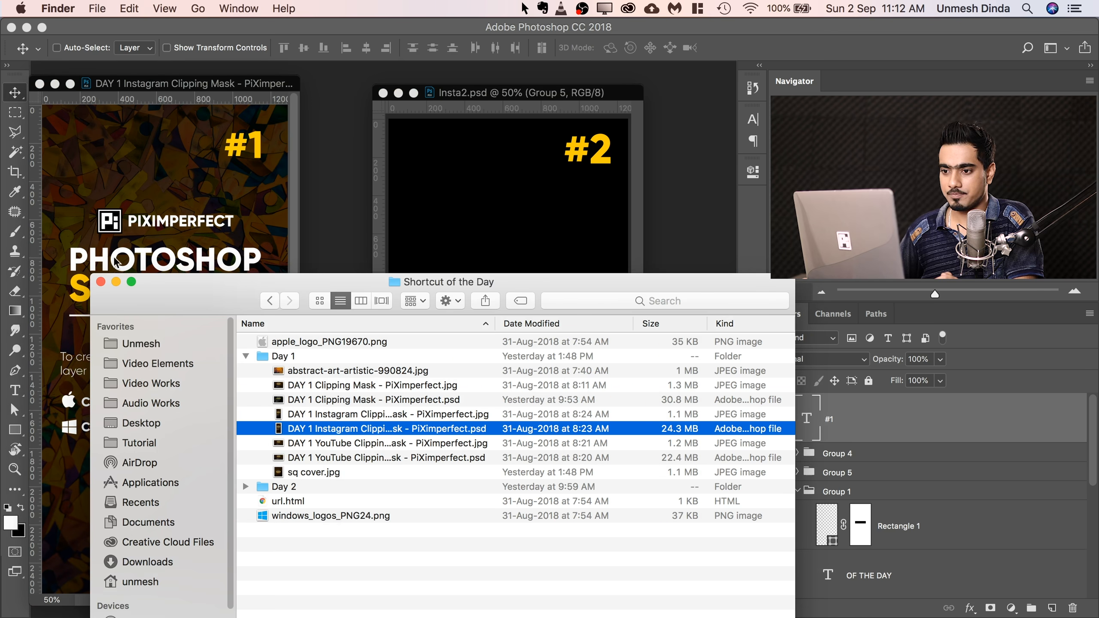
click(101, 282)
drag(490, 91, 547, 92)
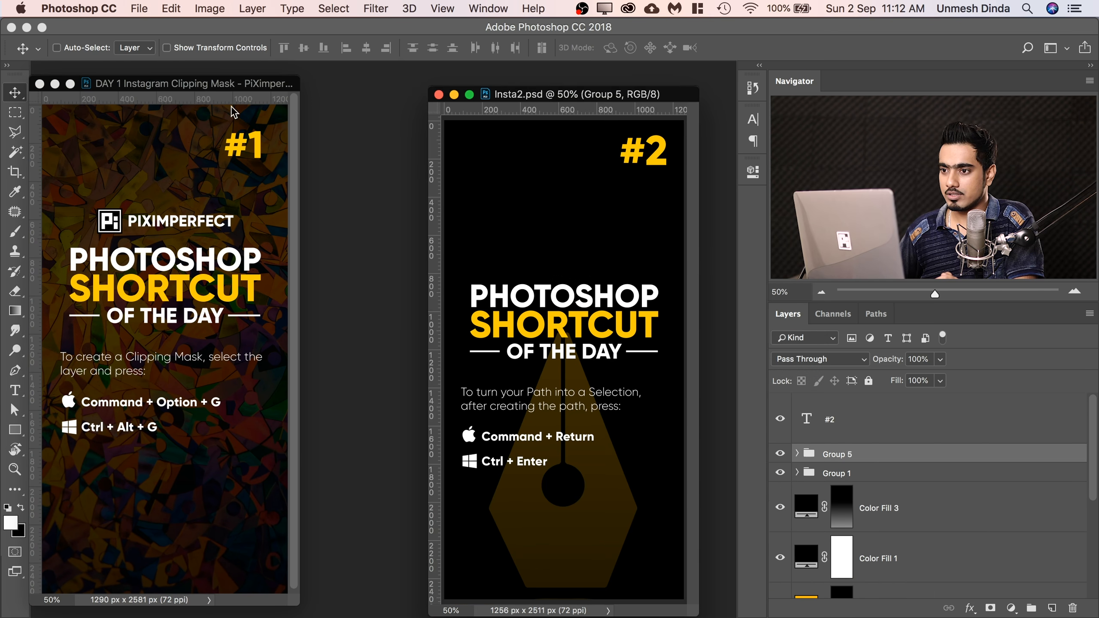
drag(230, 89, 325, 105)
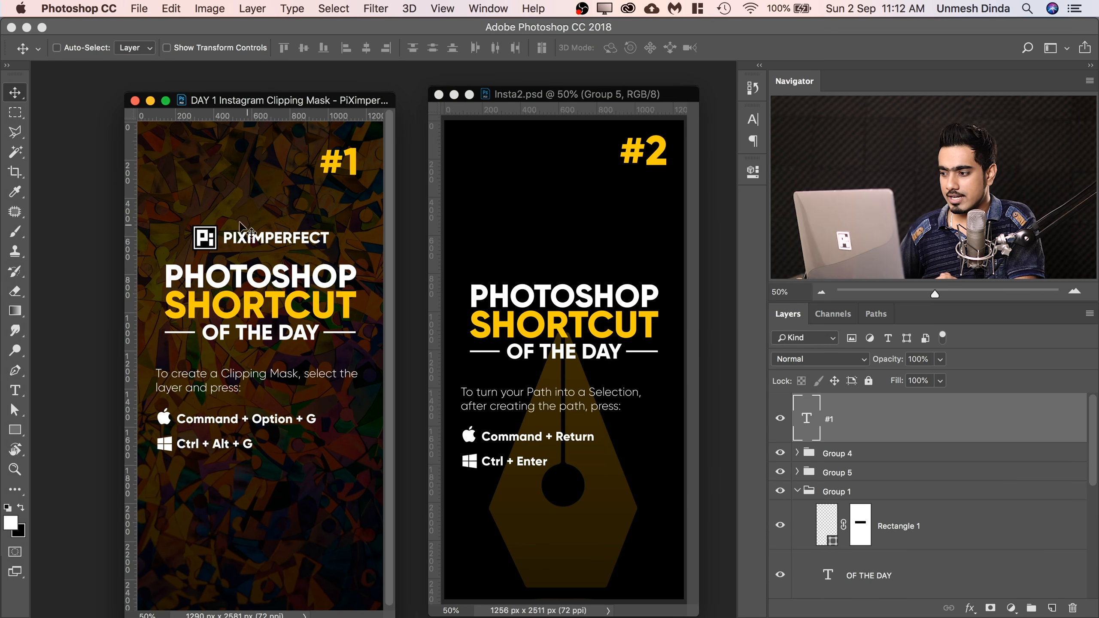
Delete the existing logo group, Group 4, from the #1 Instagram design.
mouse_move(1091, 453)
mouse_down()
mouse_move(1088, 495)
mouse_move(1093, 434)
mouse_up()
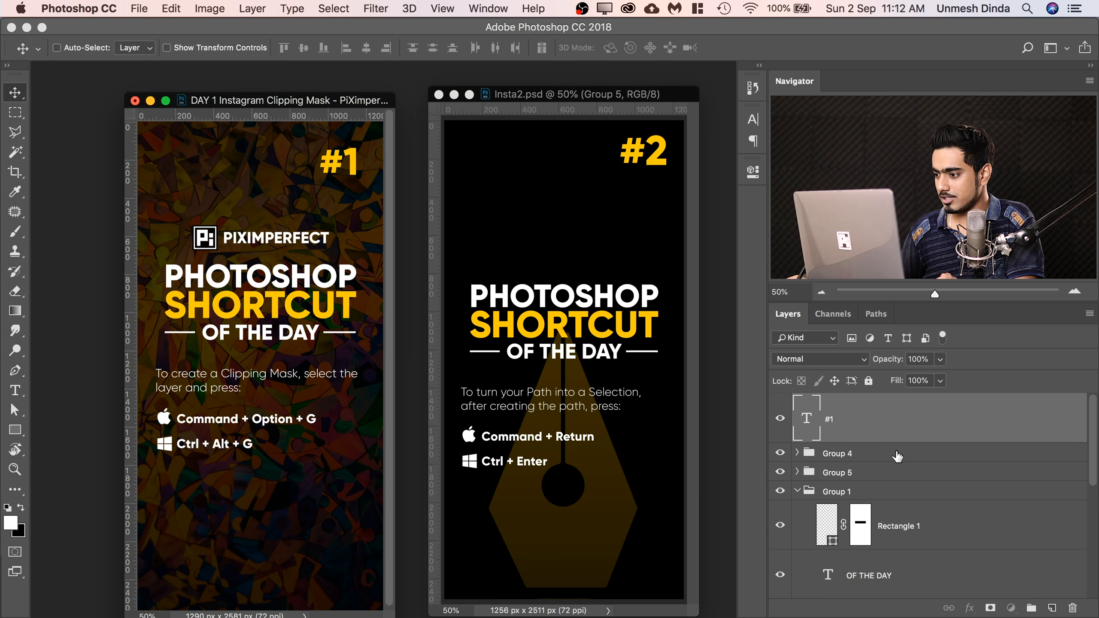
drag(897, 456, 1072, 607)
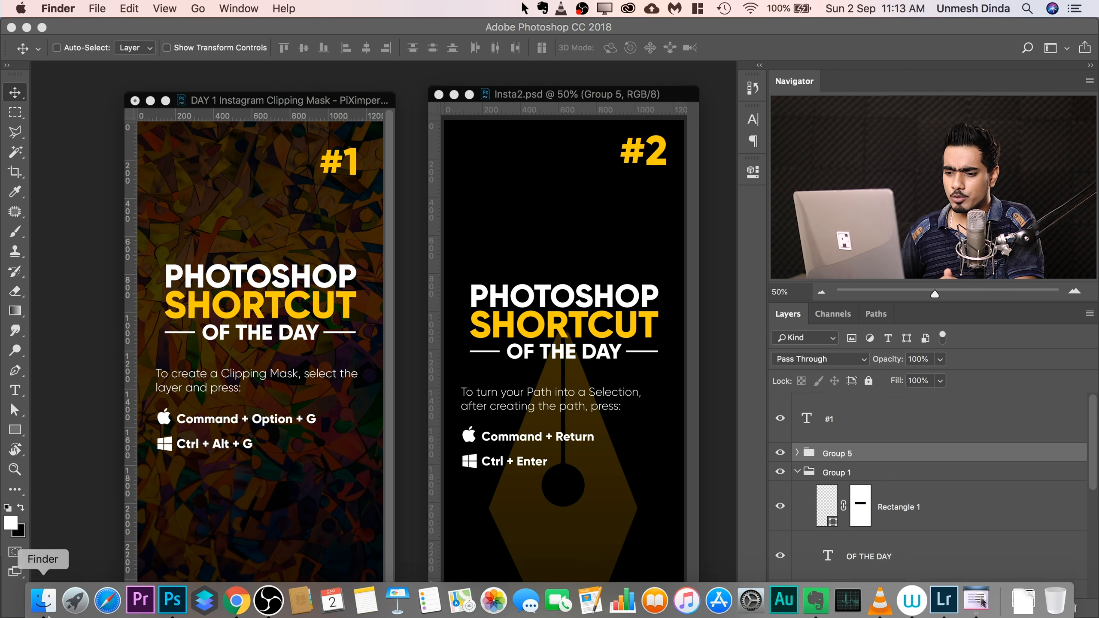
Place PiXimperfect Logo.psd from the Smart Object folder into Insta2.psd at 100% scale, positioned just above the PHOTOSHOP SHORTCUT title.
click(44, 598)
click(584, 259)
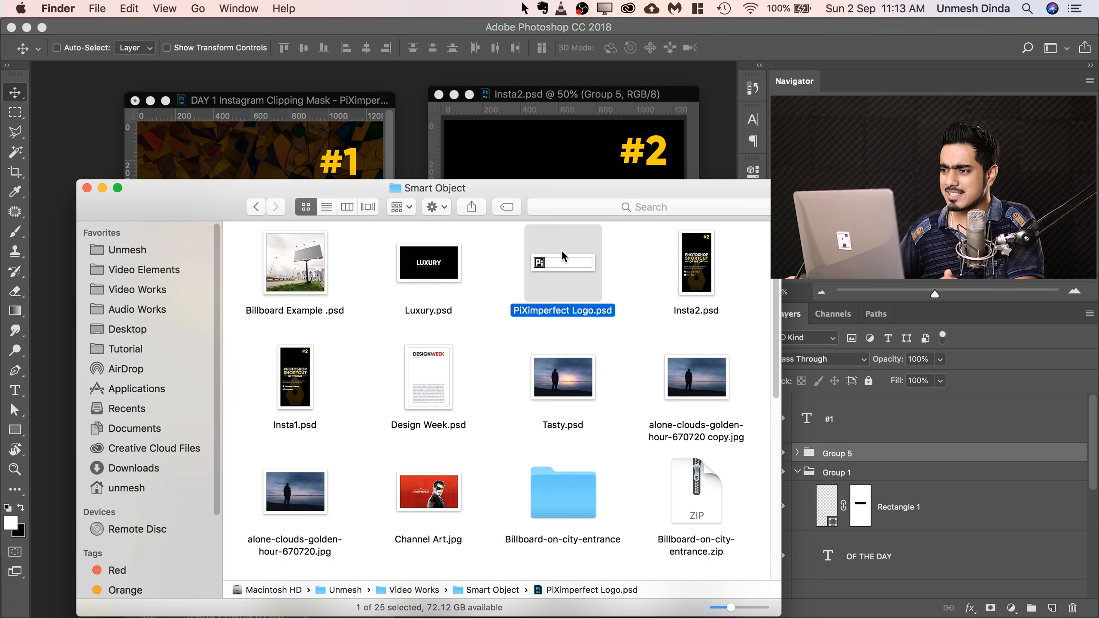
drag(545, 189, 326, 275)
drag(329, 341, 586, 228)
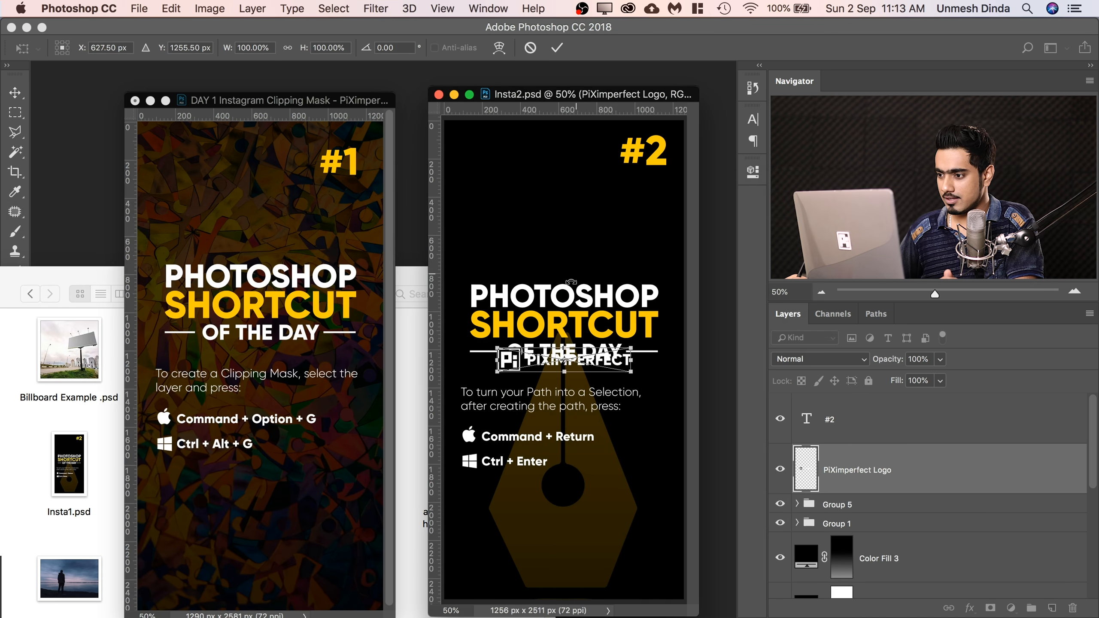
drag(593, 366, 594, 264)
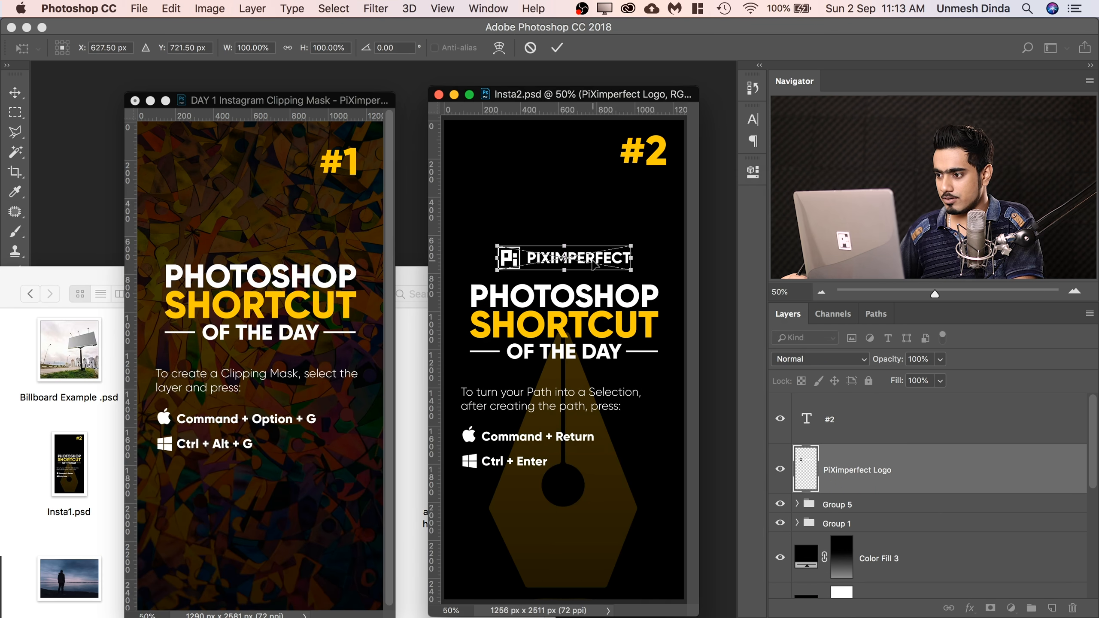
key(Return)
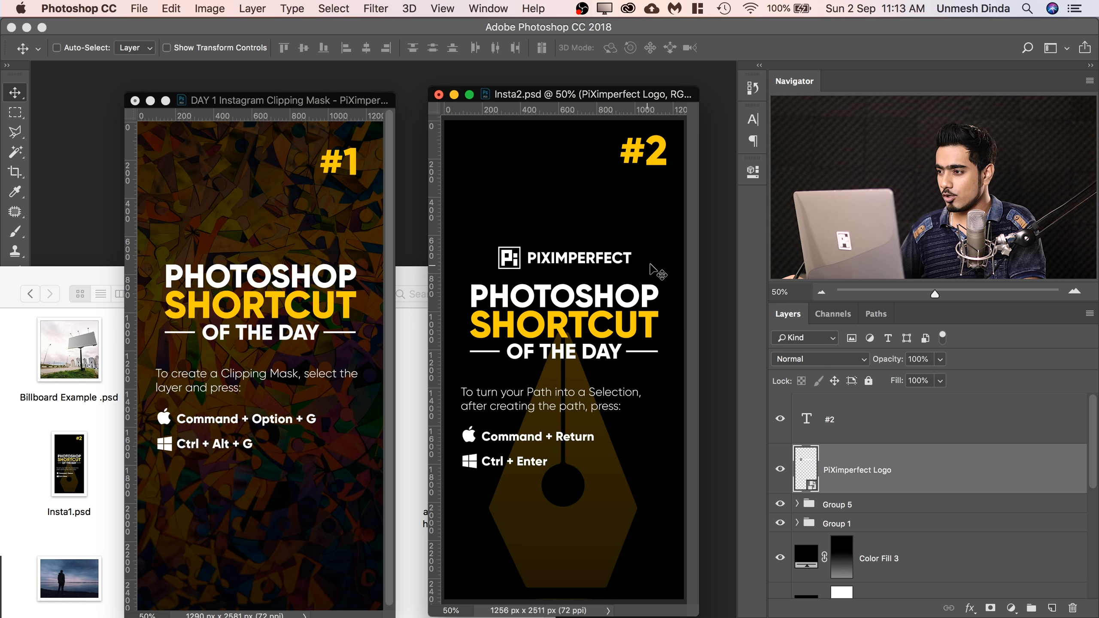
click(58, 287)
drag(80, 280, 209, 344)
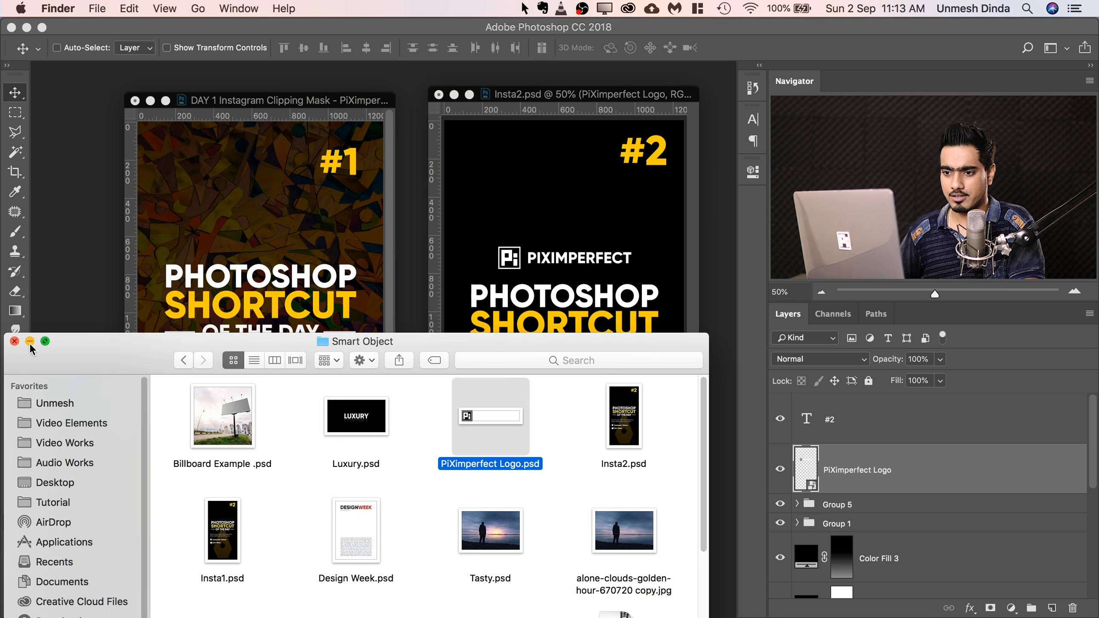
click(30, 341)
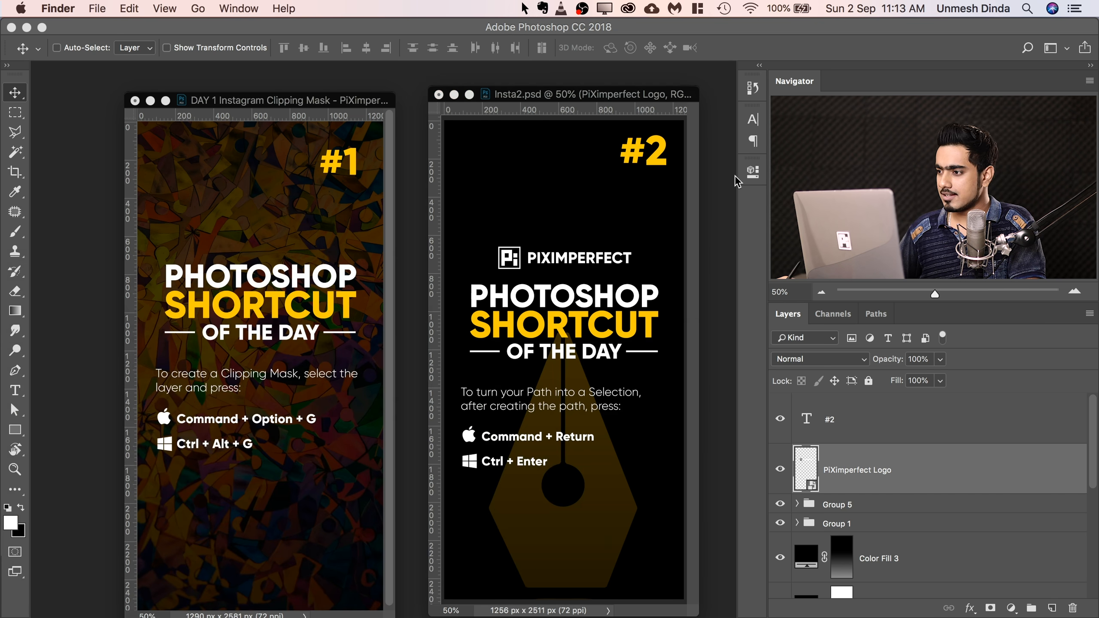
Convert the logo's embedded smart object to a linked one, saving its file as PiXimperfect Logo 1 in the Smart Object folder.
click(754, 173)
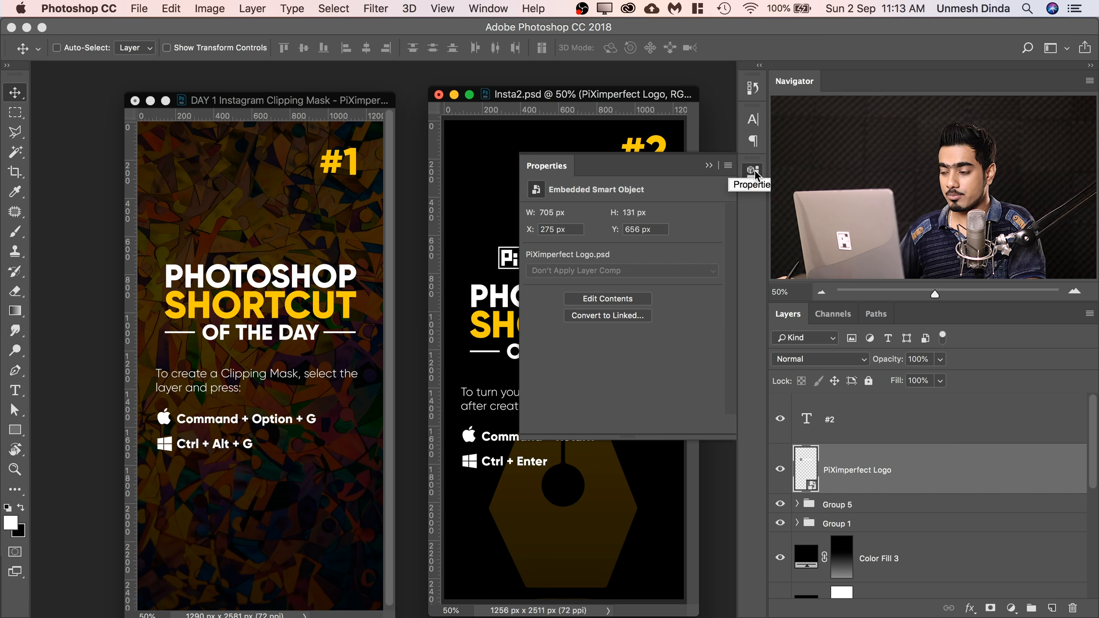
click(755, 173)
click(488, 9)
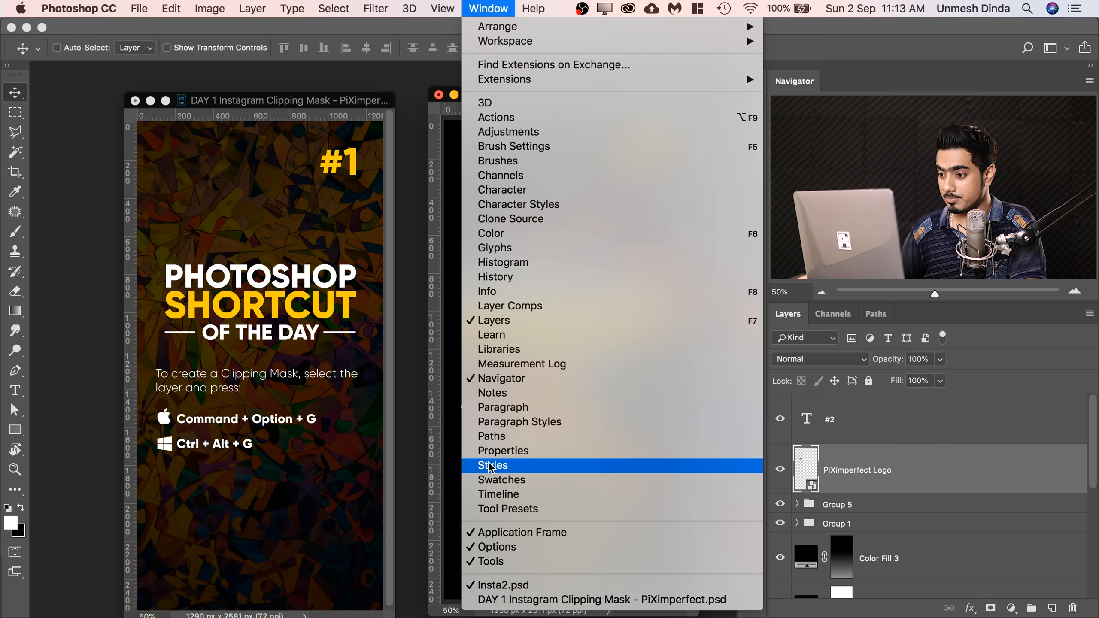
click(493, 451)
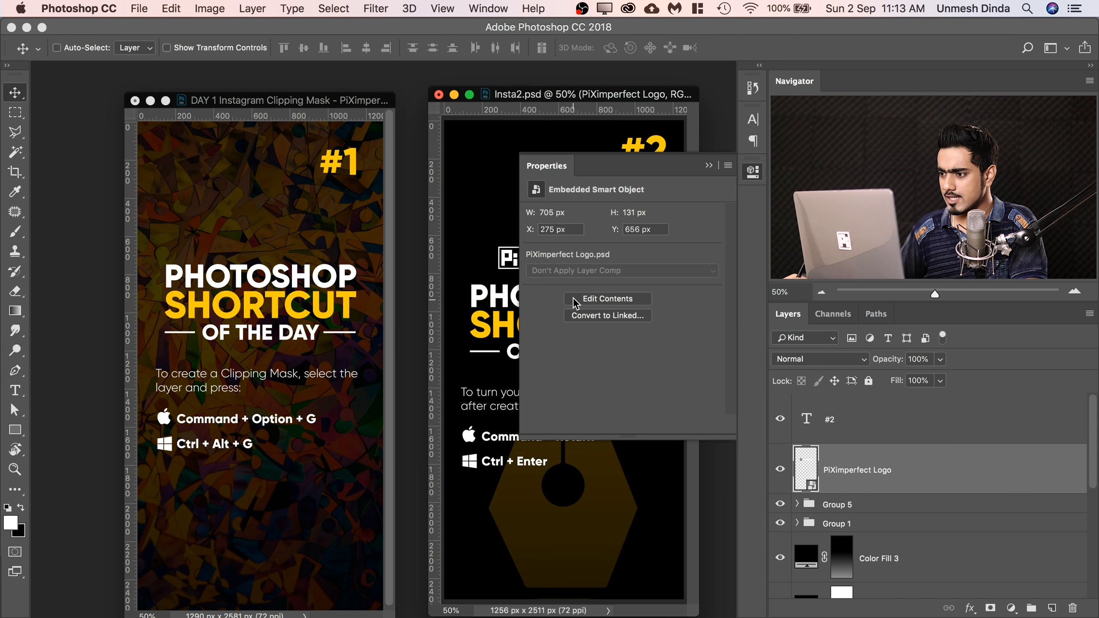
click(610, 318)
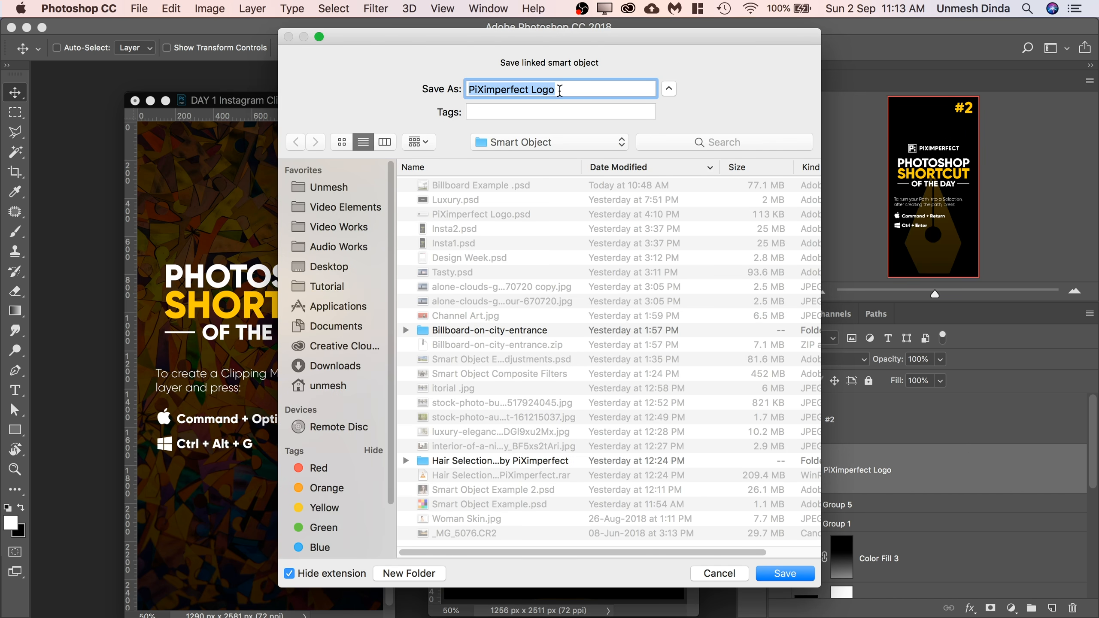
click(577, 90)
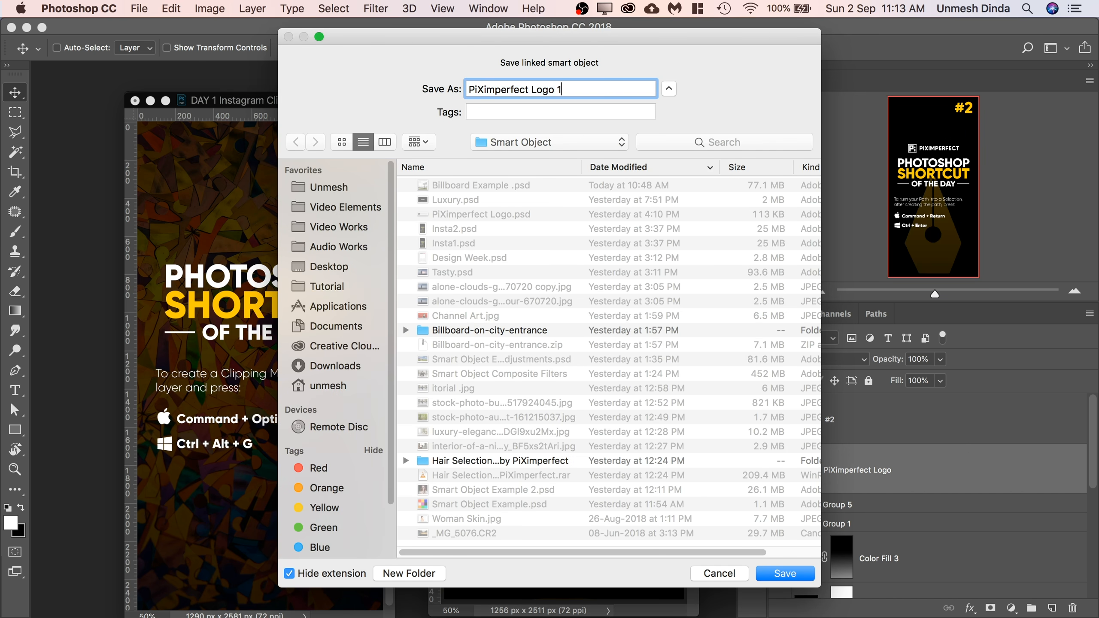
click(784, 572)
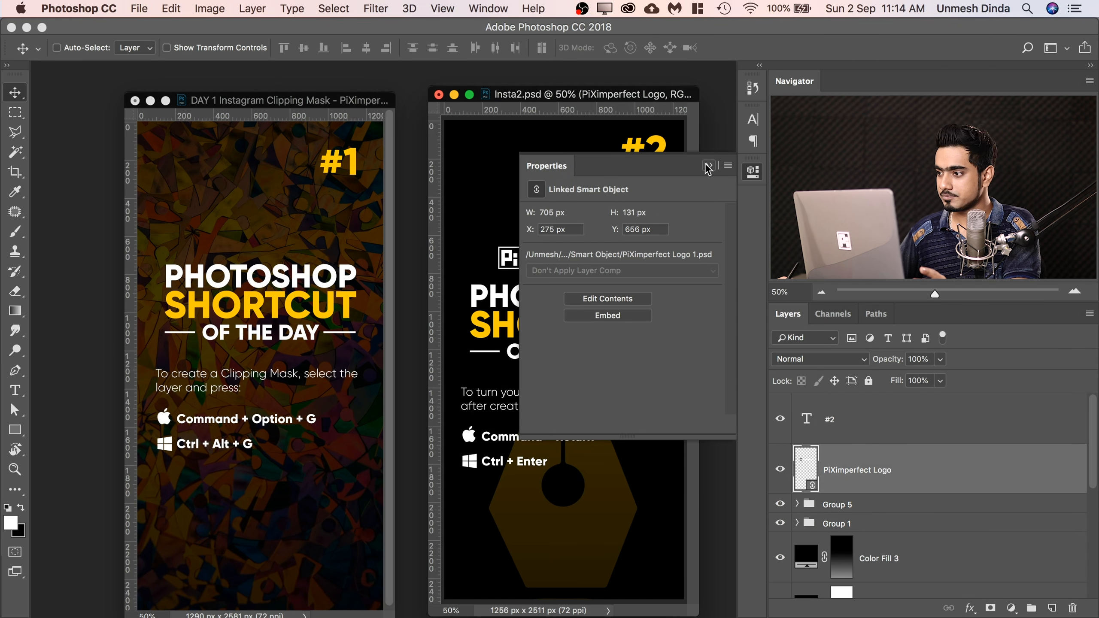
click(709, 165)
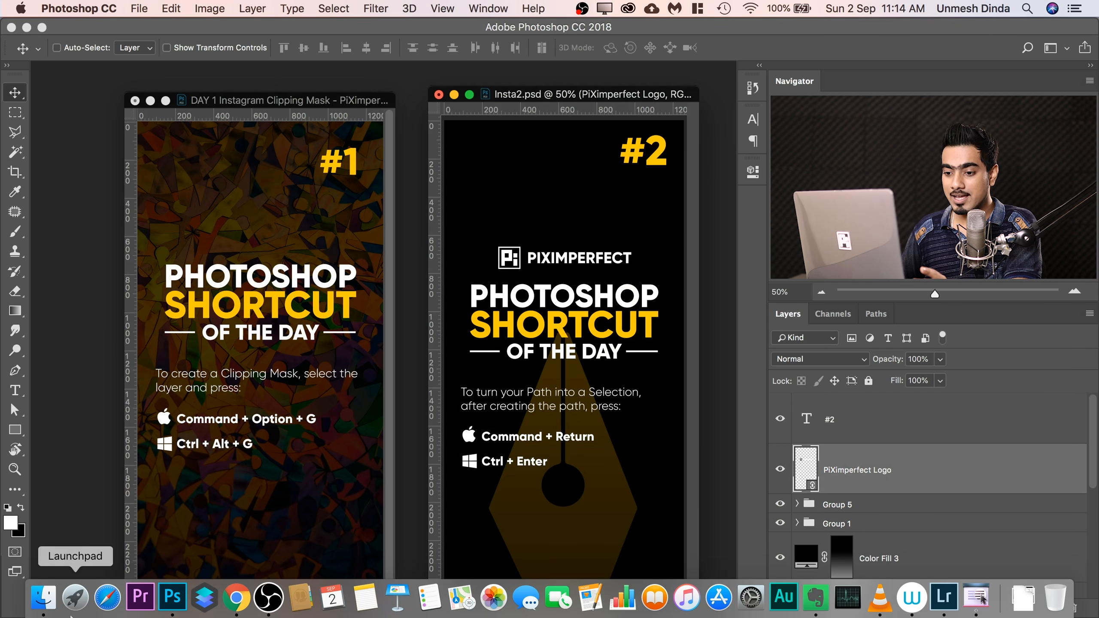
Open PiXimperfect Logo 1.psd in its own floating window and arrange it alongside both Instagram designs, with Insta2.psd fitted on screen.
click(50, 600)
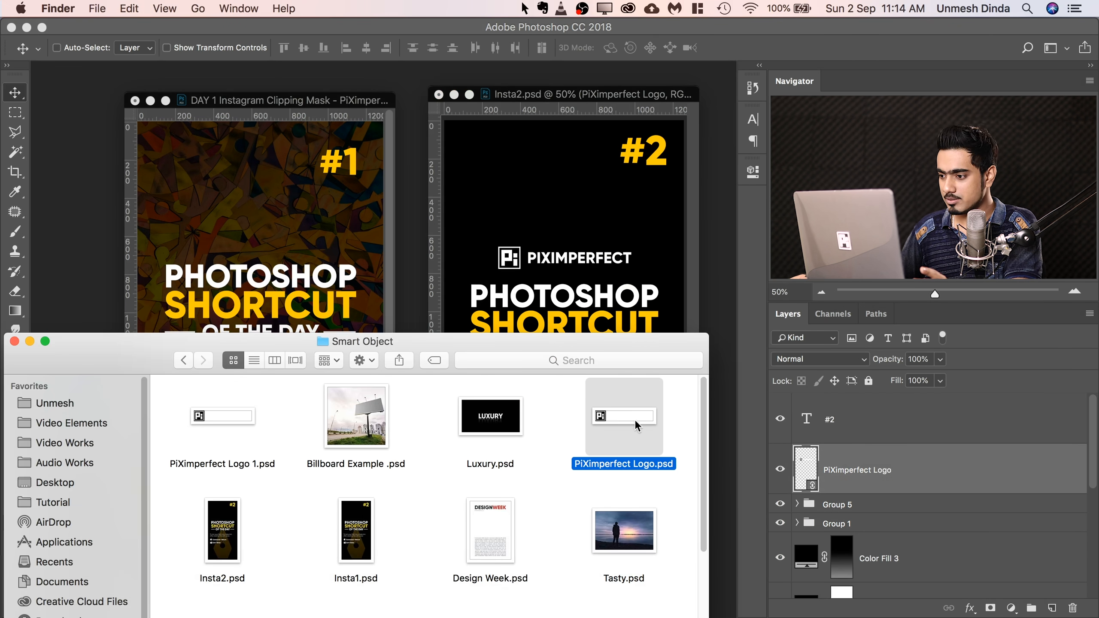
click(218, 419)
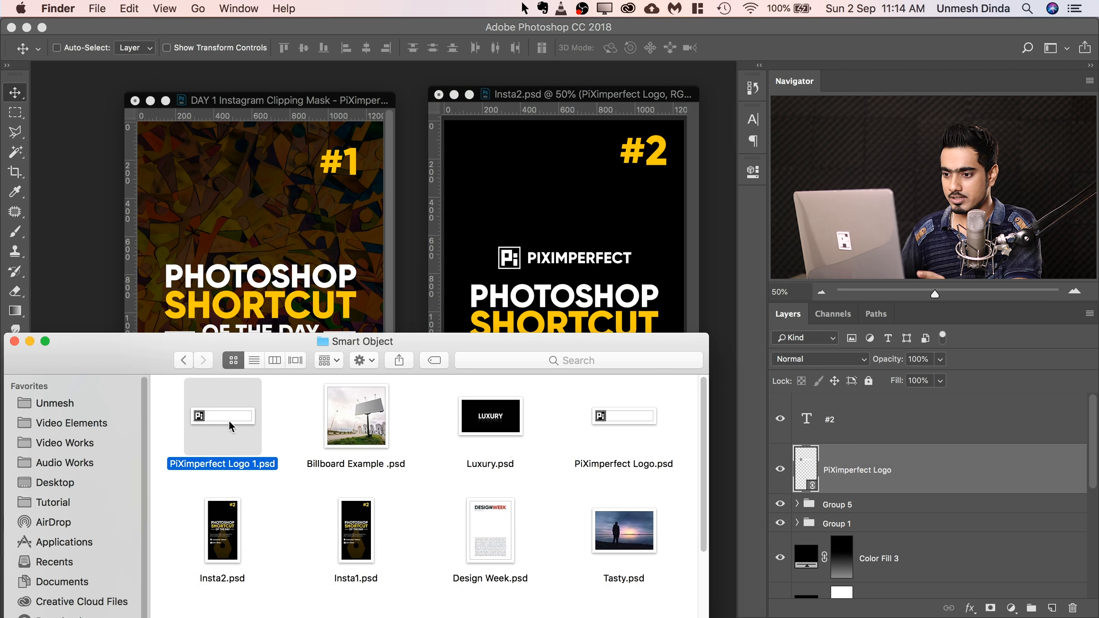
drag(228, 420, 93, 196)
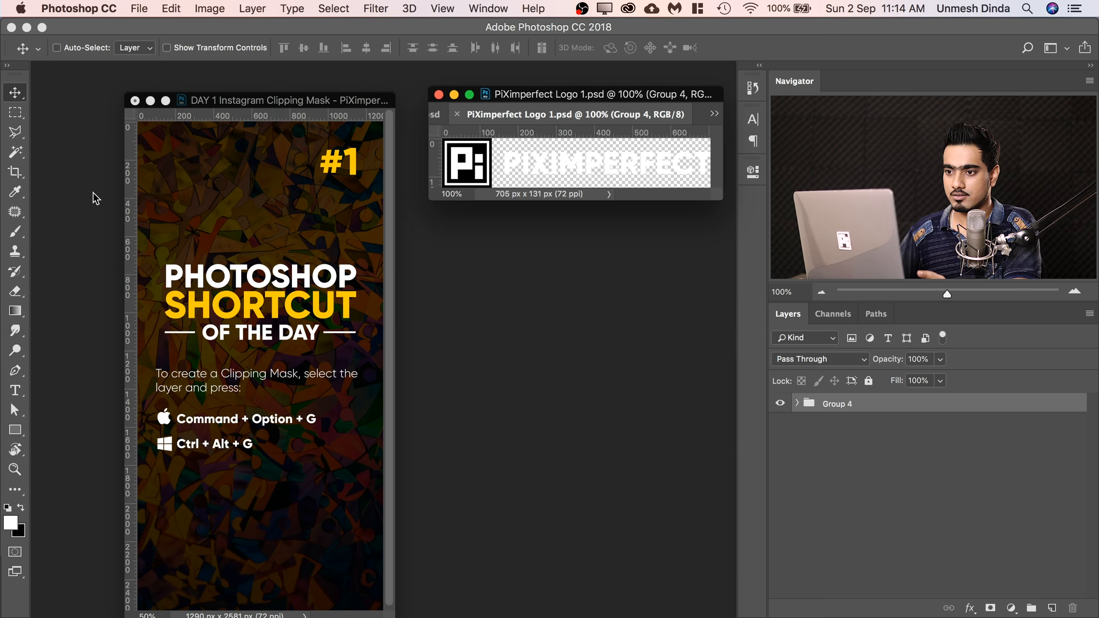
drag(546, 114, 527, 494)
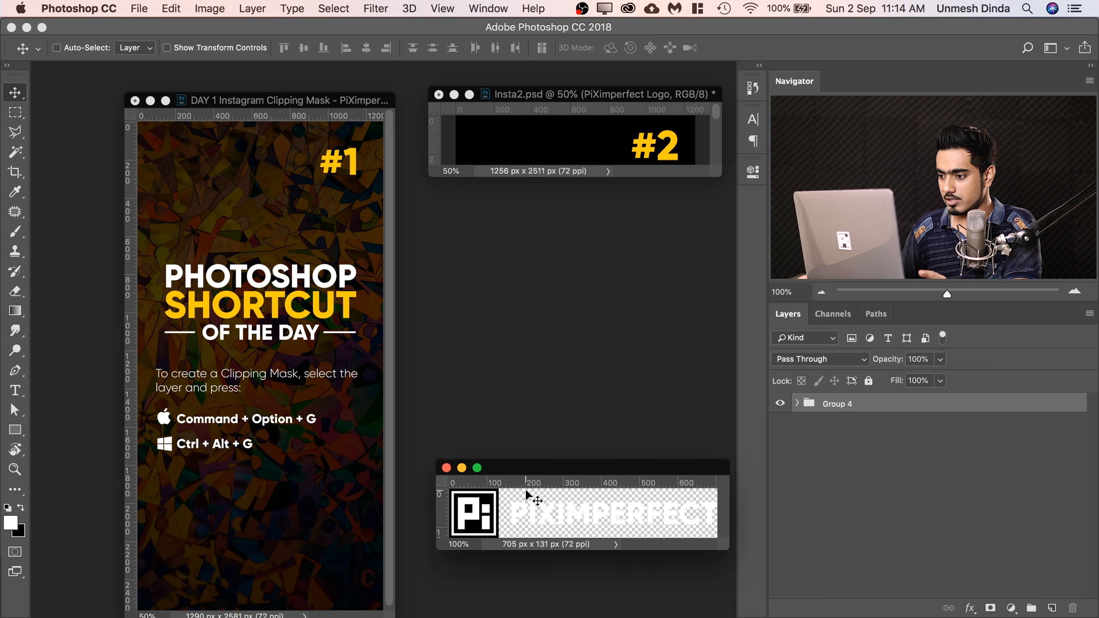
drag(579, 471, 573, 505)
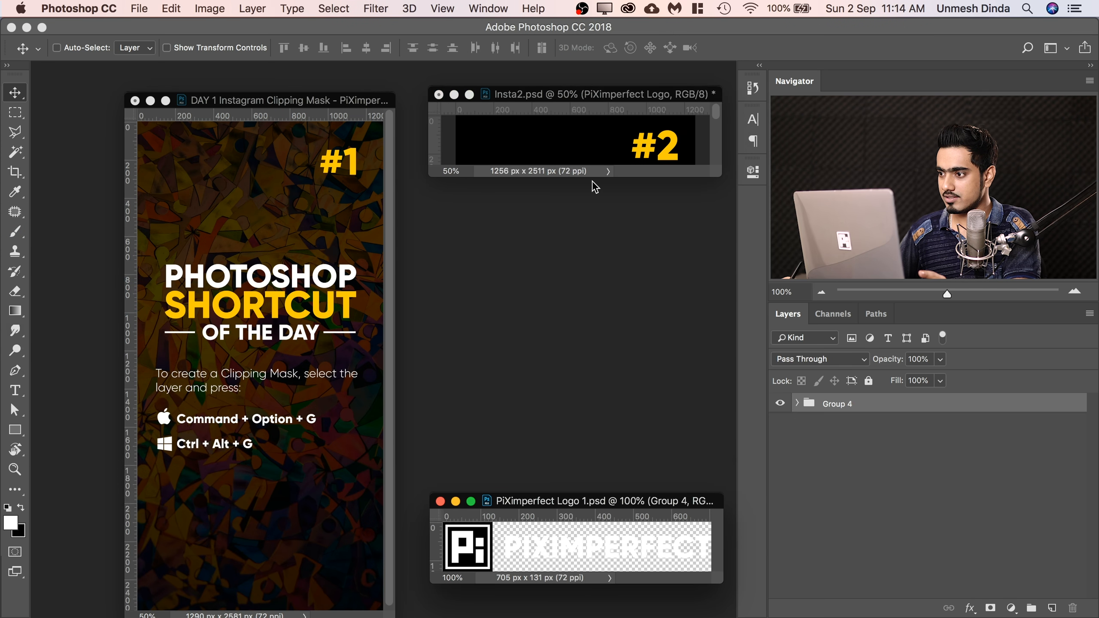
click(614, 100)
key(super+0)
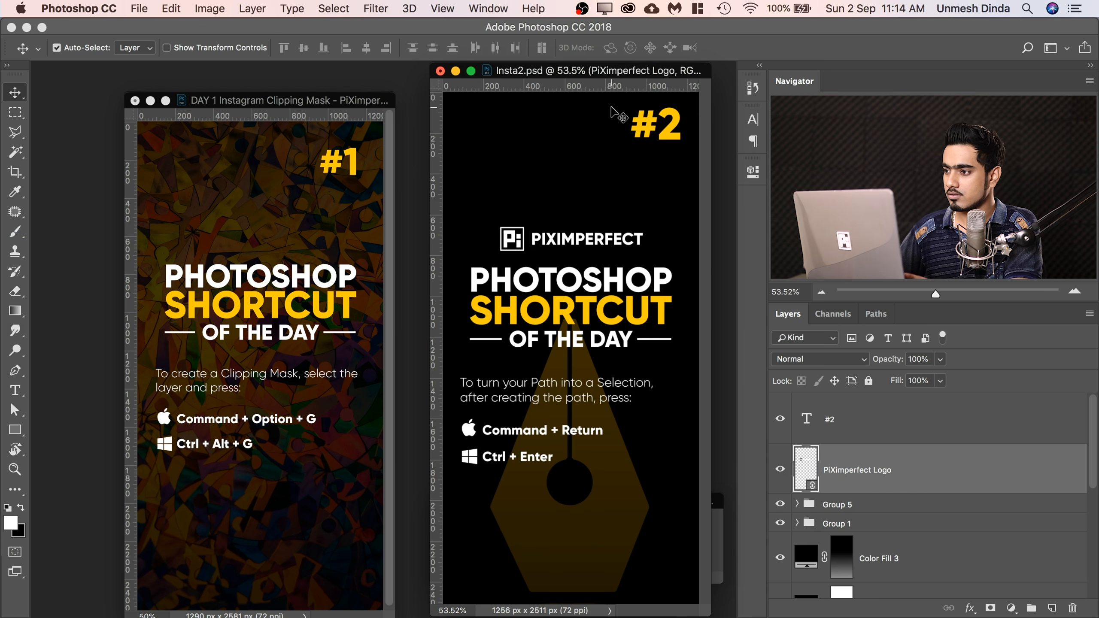
click(722, 539)
drag(606, 502, 213, 519)
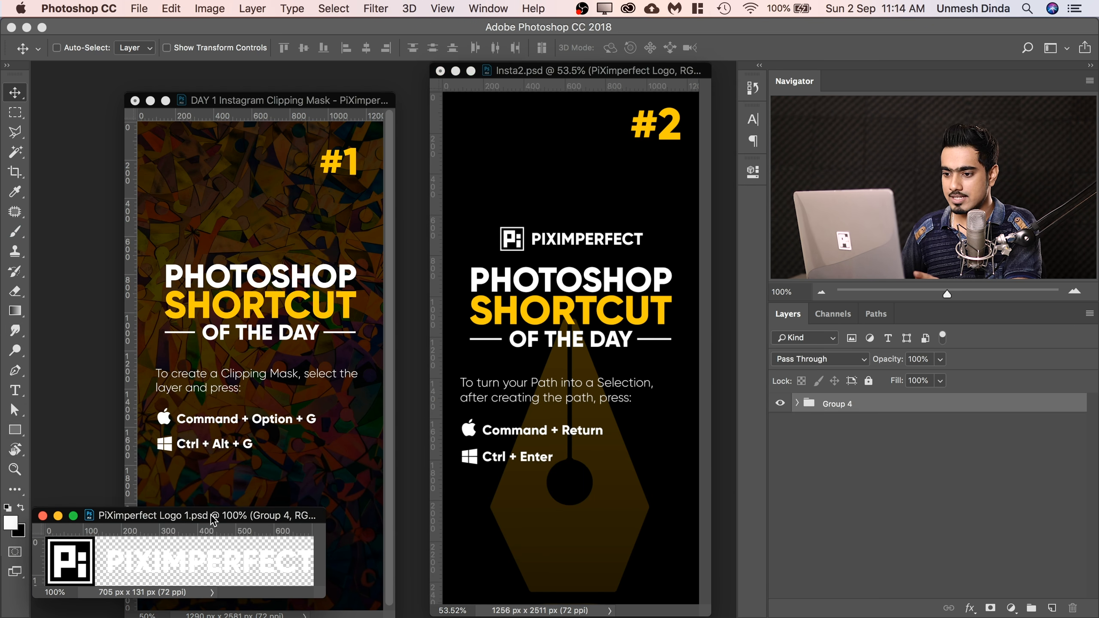
Place PiXimperfect Logo 1.psd as a linked file in the #1 design, positioned just above the PHOTOSHOP SHORTCUT title.
click(281, 101)
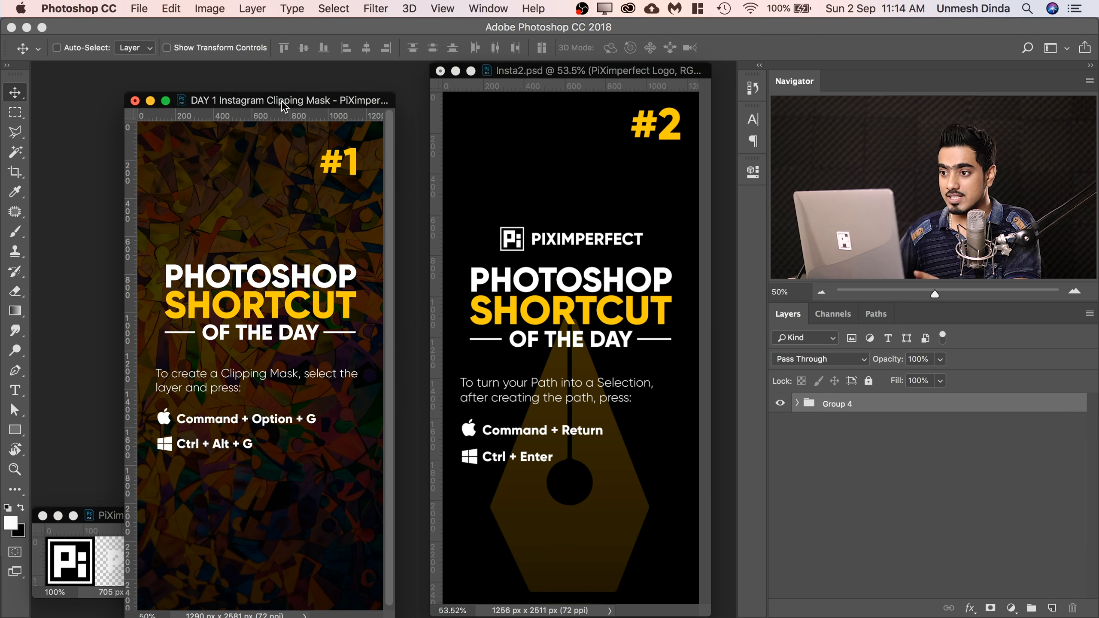
click(140, 12)
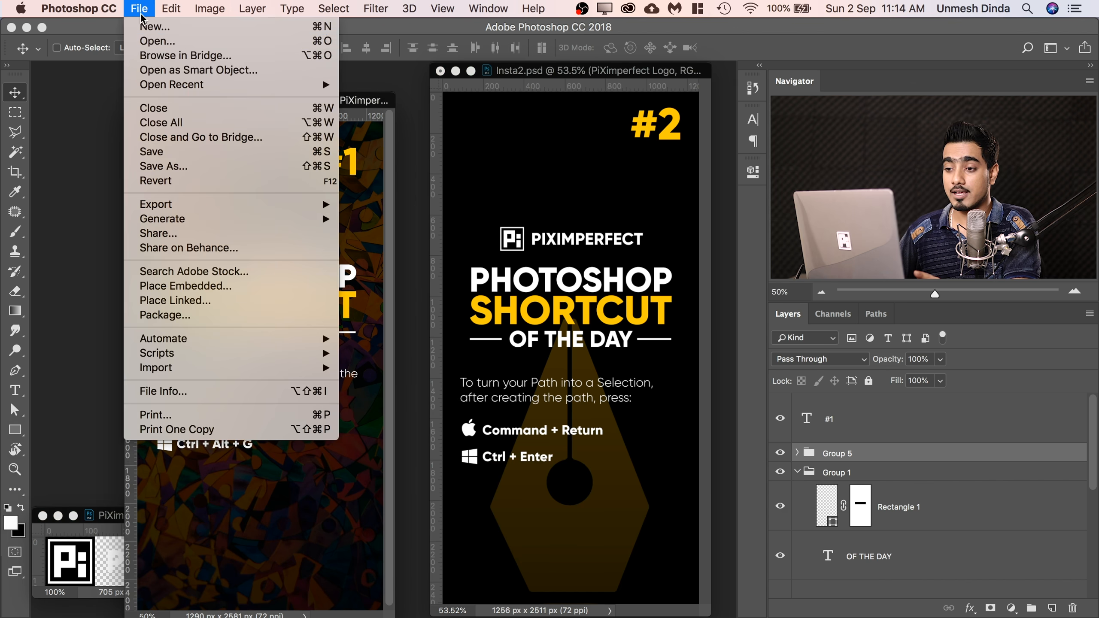
click(203, 301)
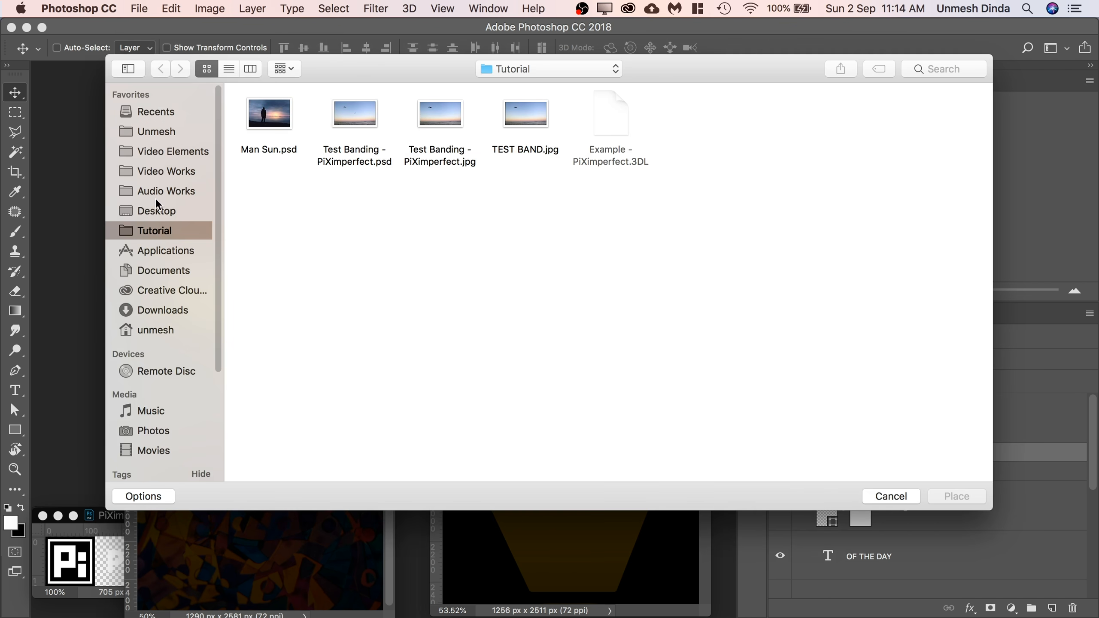
click(160, 173)
double_click(298, 111)
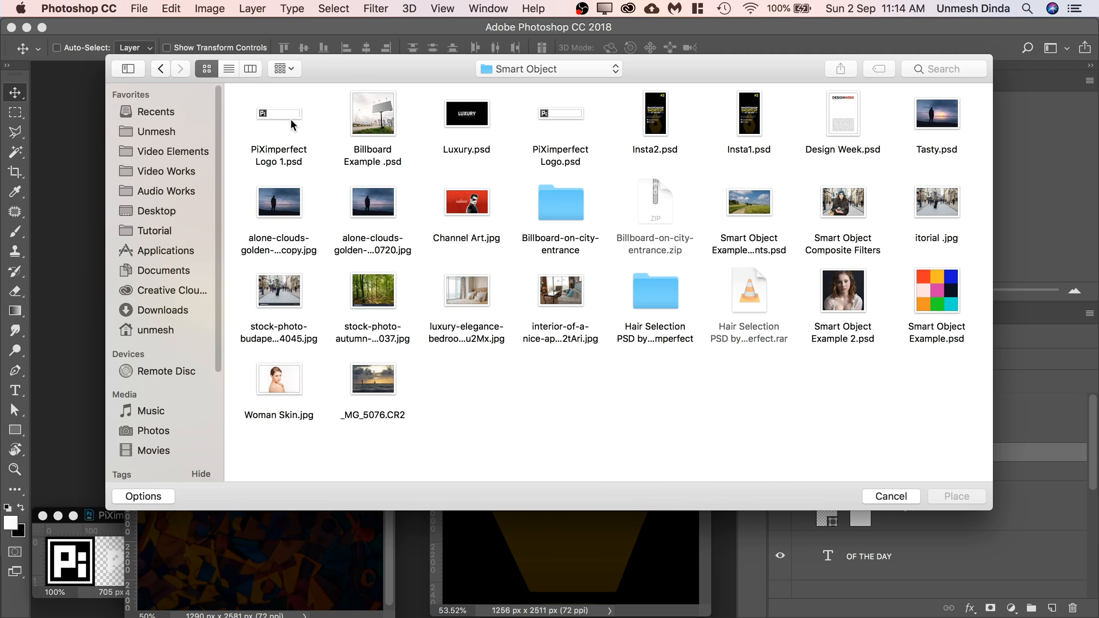
click(283, 112)
click(961, 498)
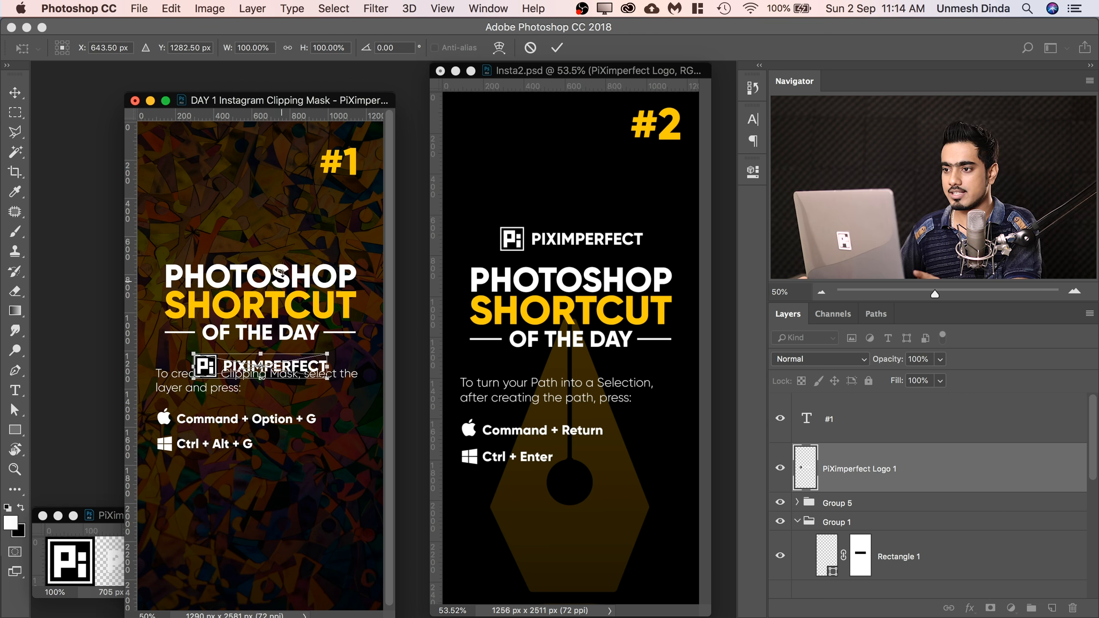
drag(287, 372, 286, 237)
key(Return)
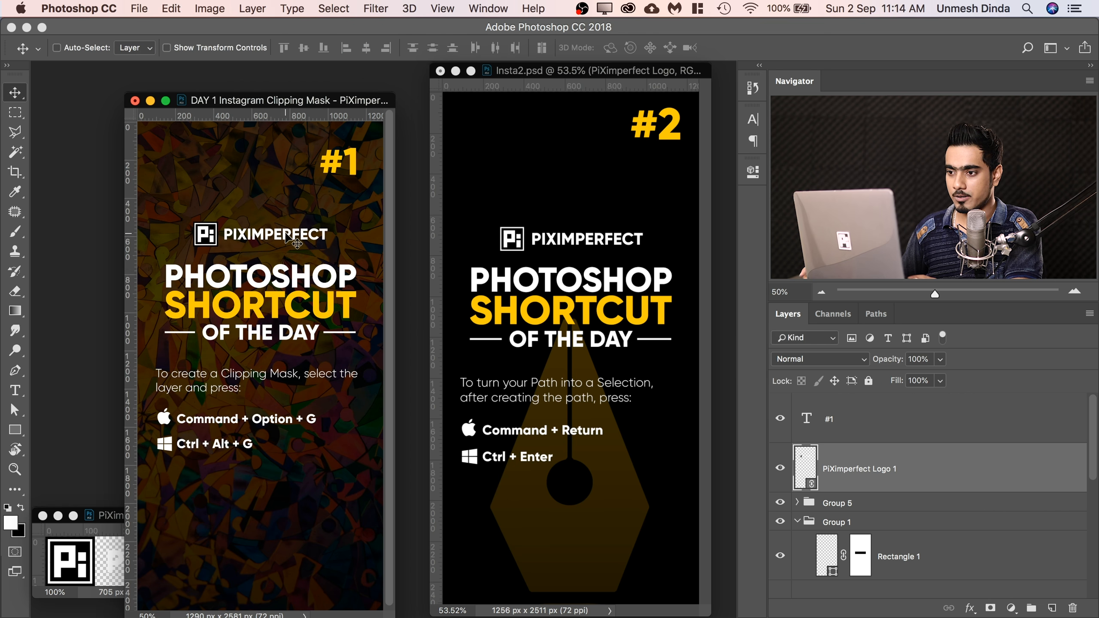
Recolor the PIXIMPERFECT text in PiXimperfect Logo 1.psd yellow, with the logo file's window brought in front of the #1 design.
click(117, 519)
drag(117, 519, 239, 327)
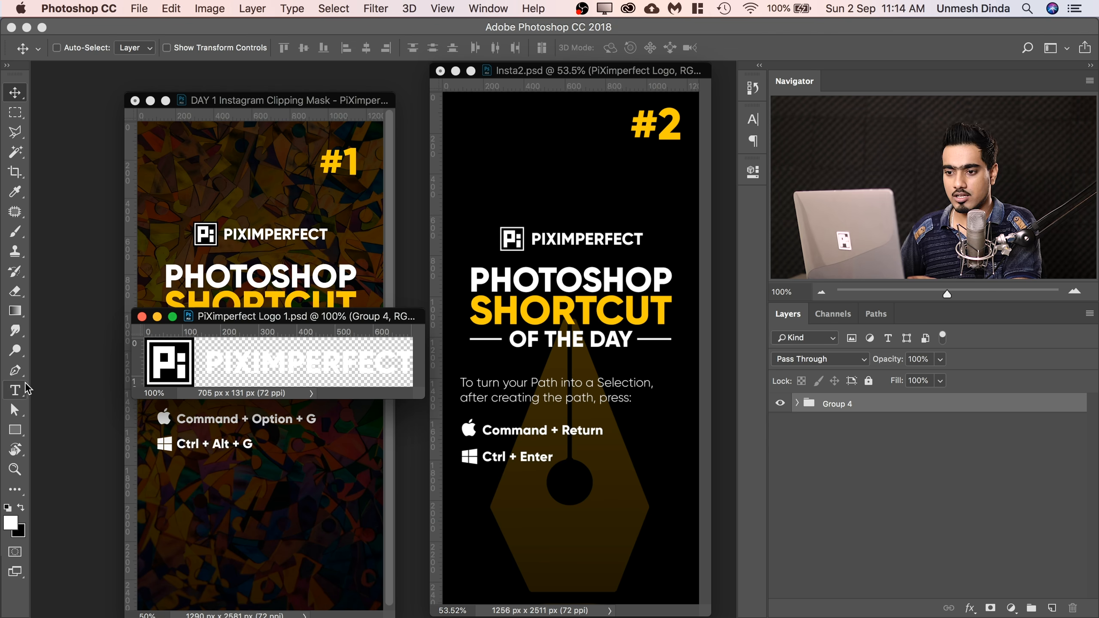
click(15, 390)
click(306, 361)
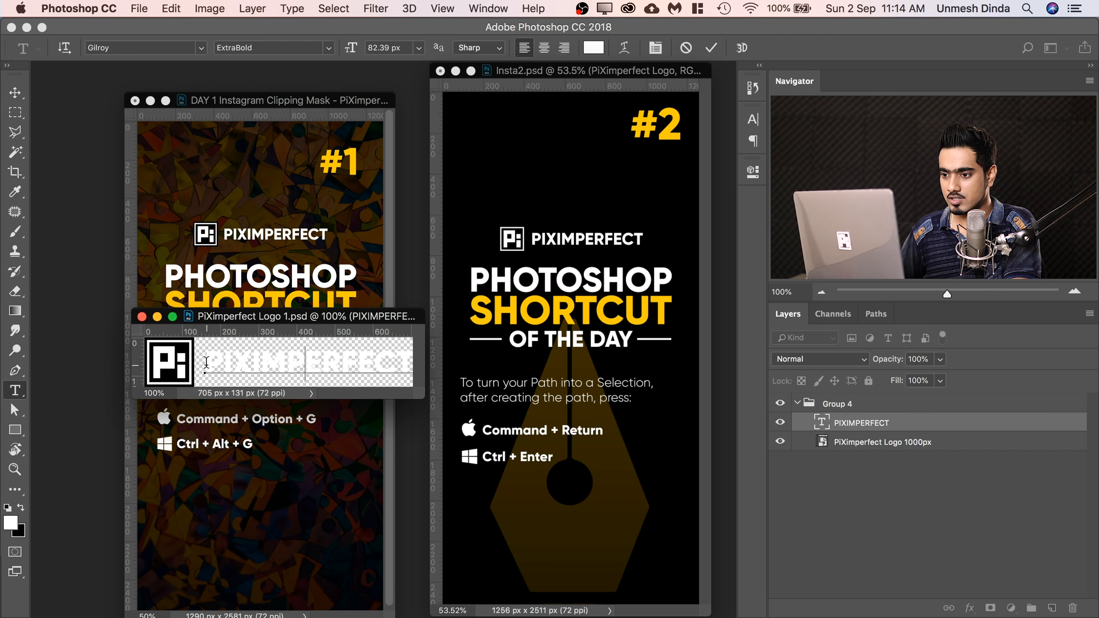
drag(217, 360, 412, 361)
click(593, 48)
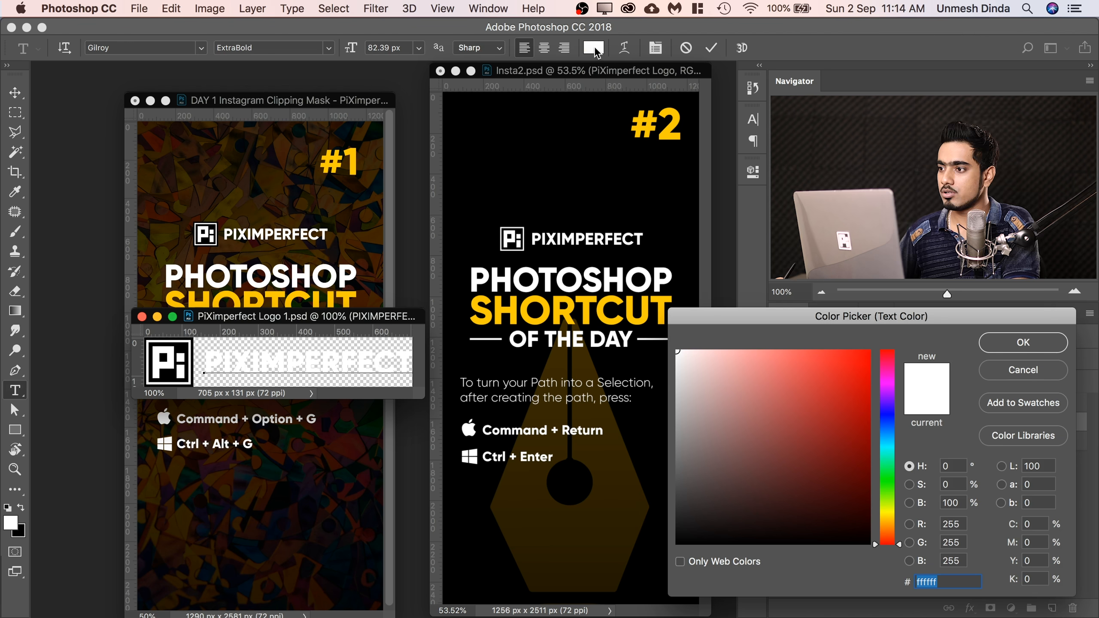
text(ffde00)
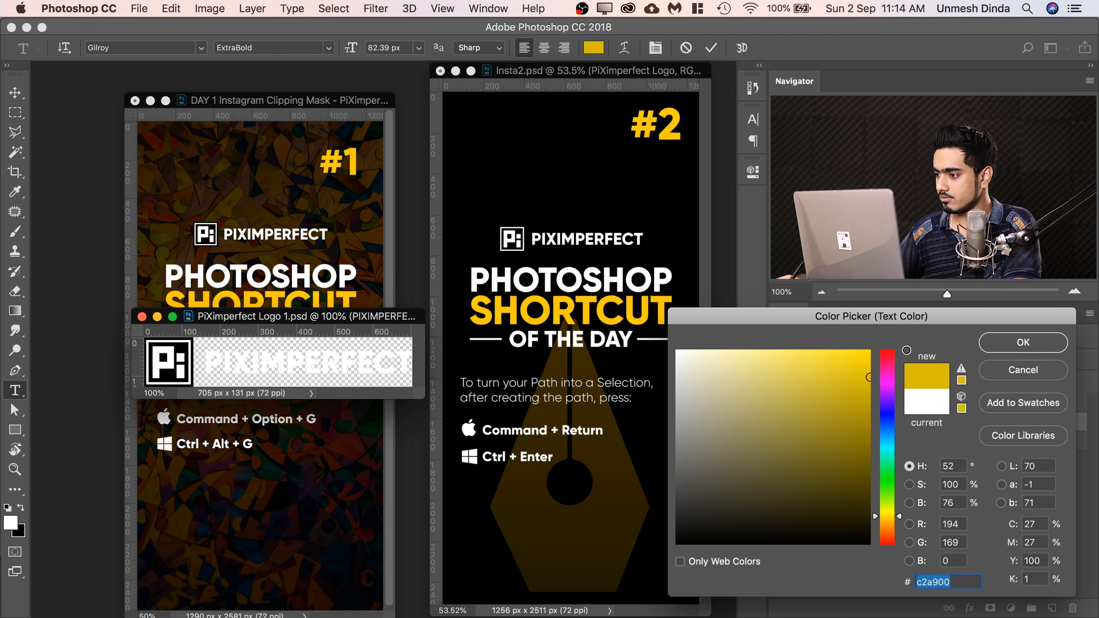
click(1023, 344)
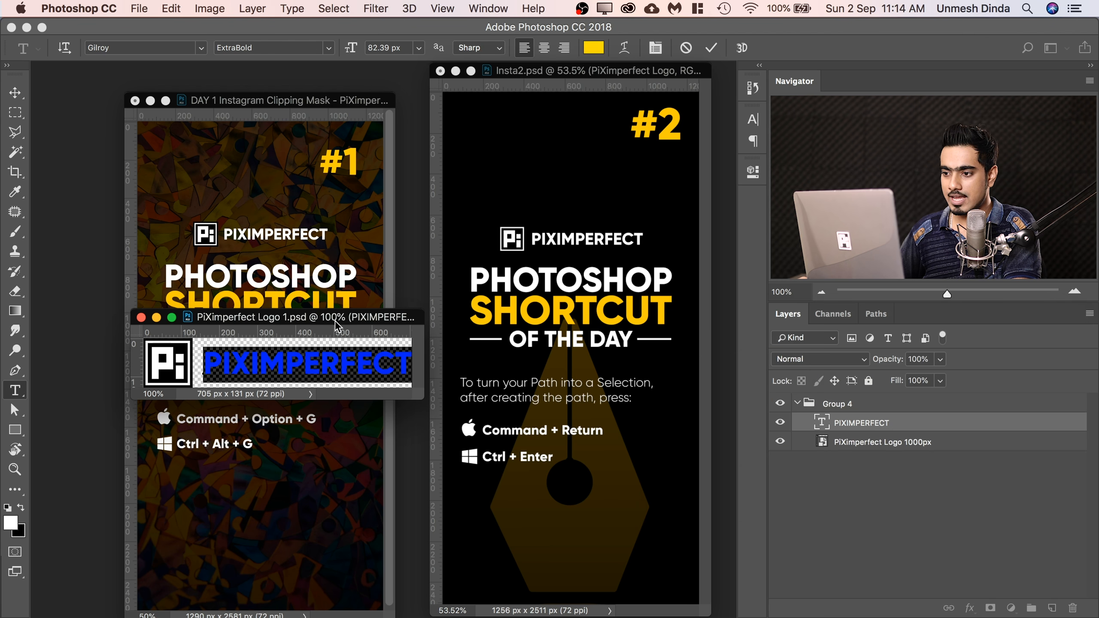
Move the logo file's window slightly aside and save the recolored PiXimperfect Logo 1.psd to update both Instagram designs.
drag(324, 324, 313, 335)
key(super+h)
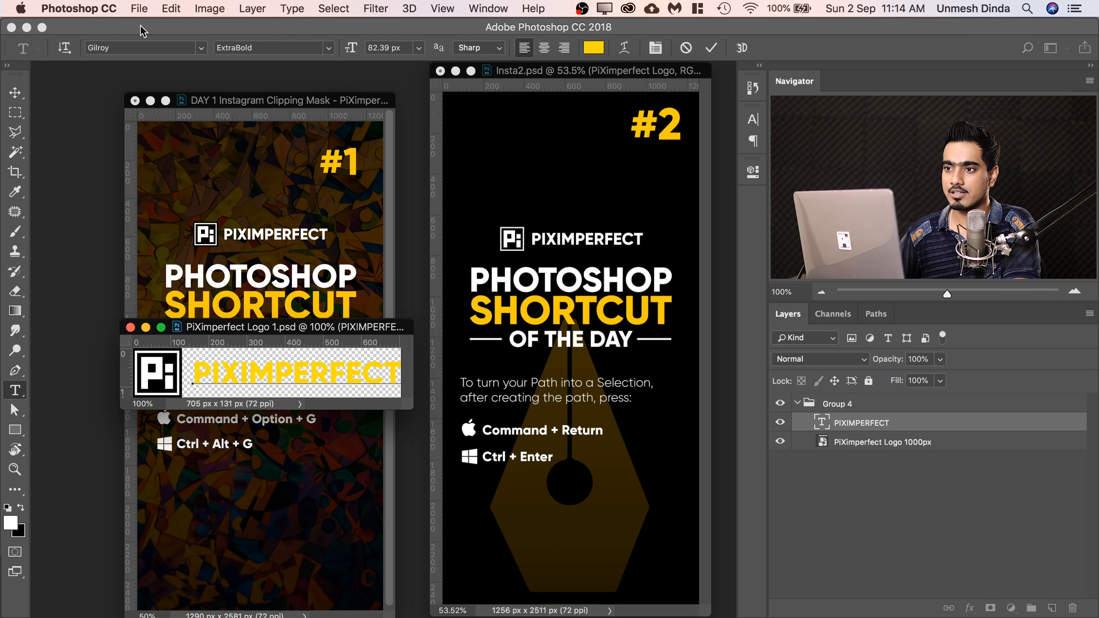
click(141, 10)
click(162, 152)
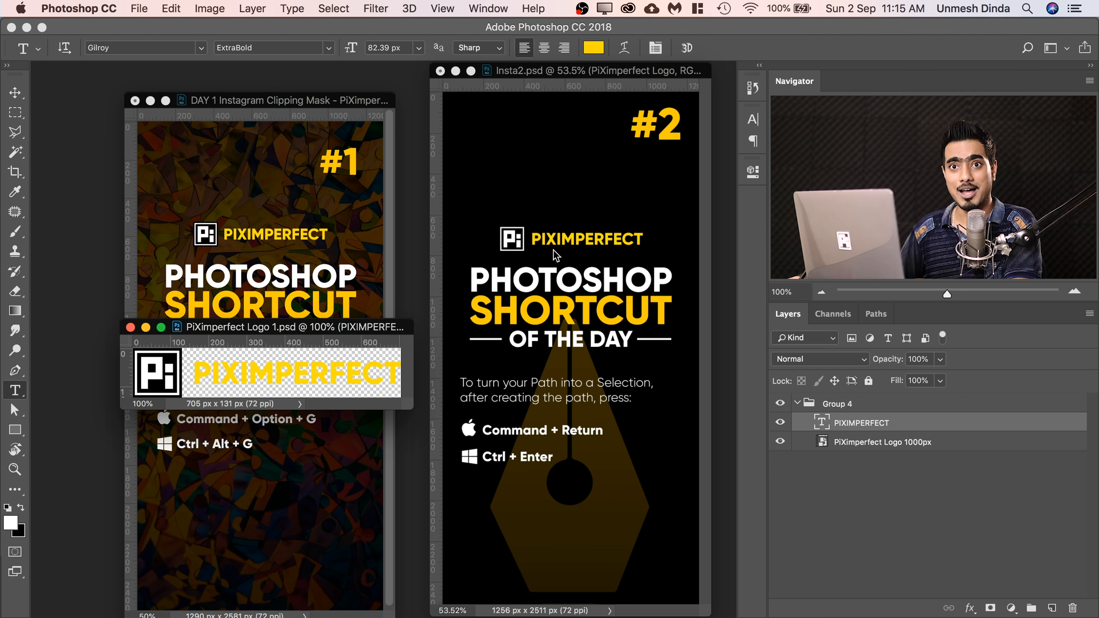
Move the PIXIMPERFECT text away from the Pi icon toward the canvas's right edge and save the logo file.
key(v)
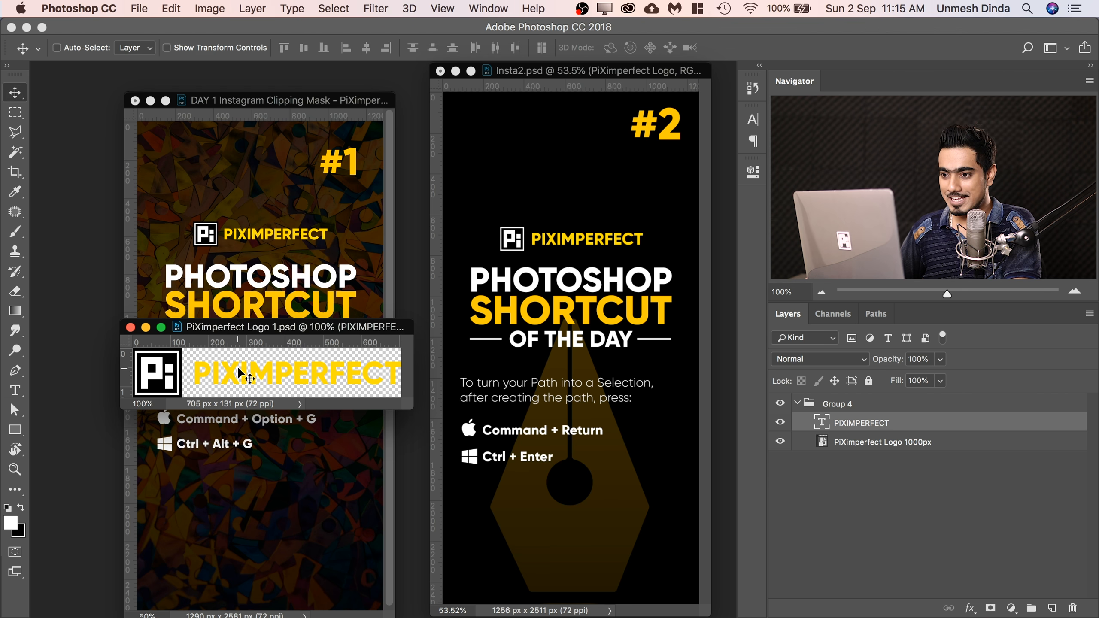
drag(239, 372, 308, 365)
key(super+s)
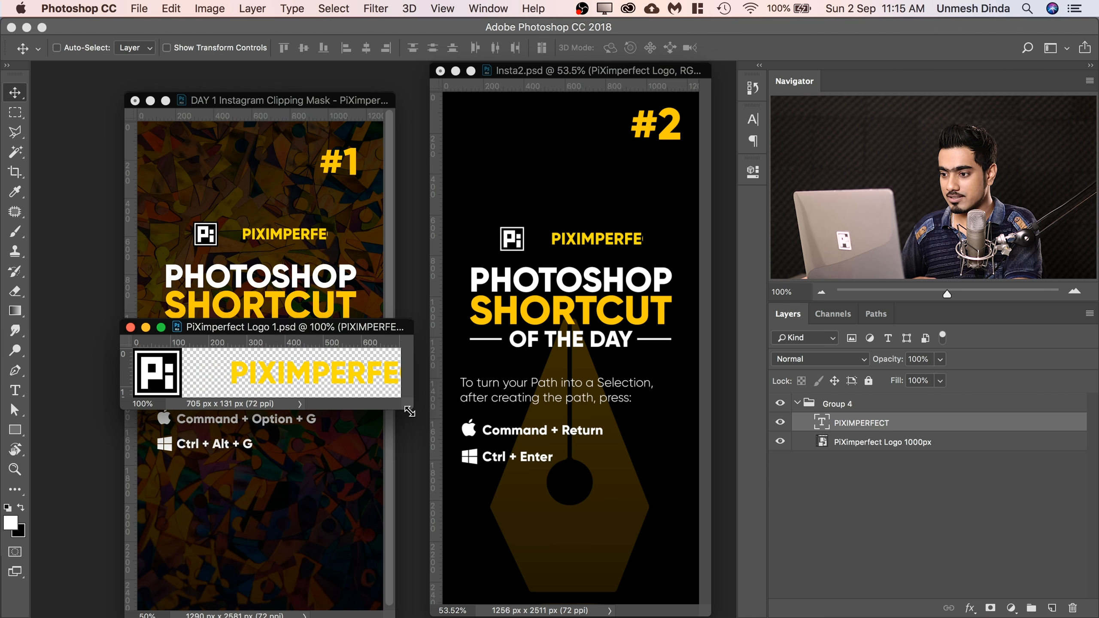
Enlarge the logo window, extend the canvas to the right with the Crop tool to about 968 px wide, and save the file.
drag(409, 411, 602, 558)
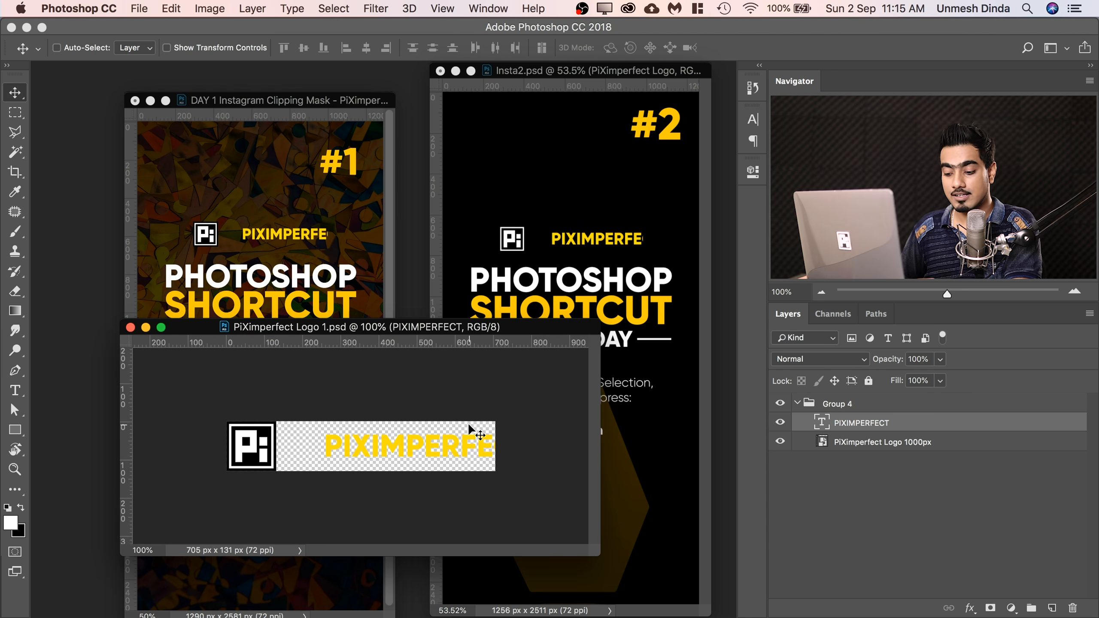
key(c)
drag(497, 446, 563, 446)
key(Return)
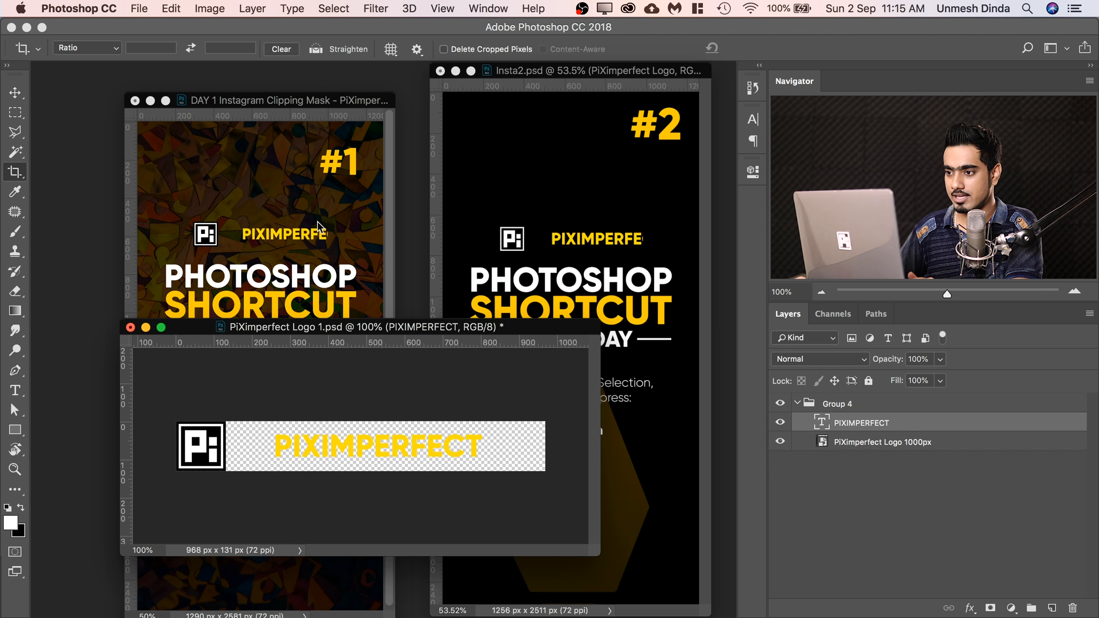
key(super+s)
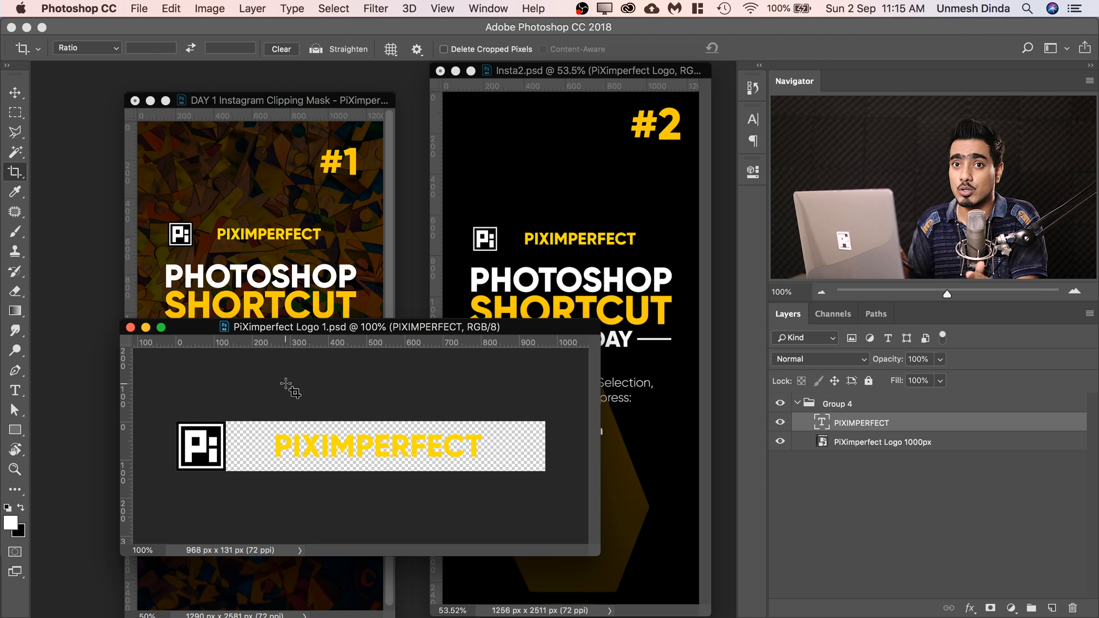
Minimize the PiXimperfect Logo 1.psd window and delete the PiXimperfect Logo layer from Insta2.psd.
click(145, 327)
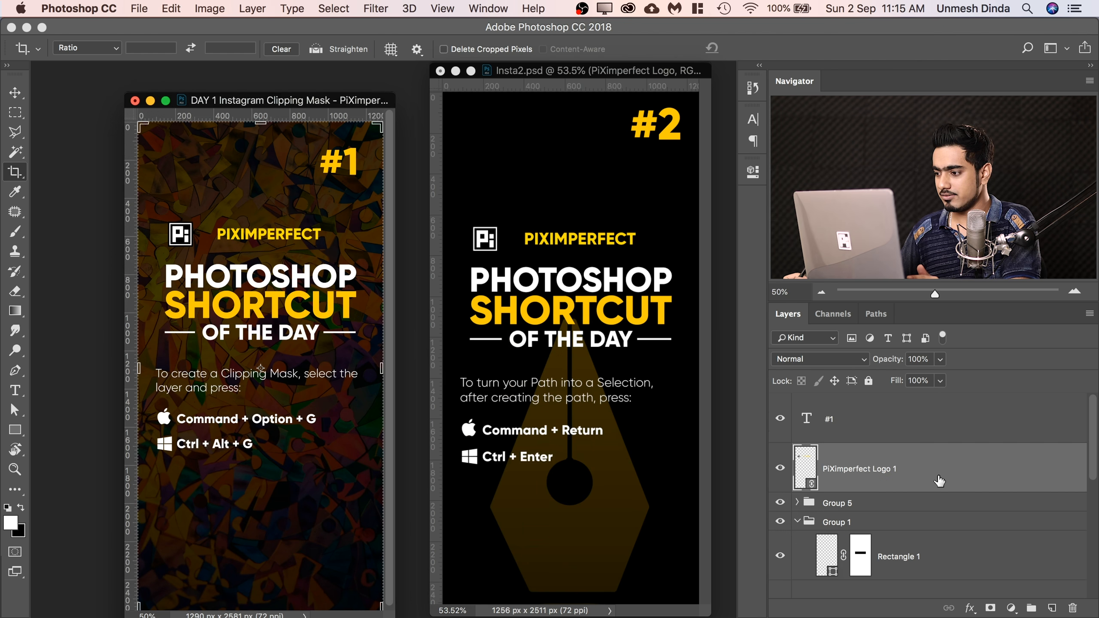
drag(979, 488, 1071, 615)
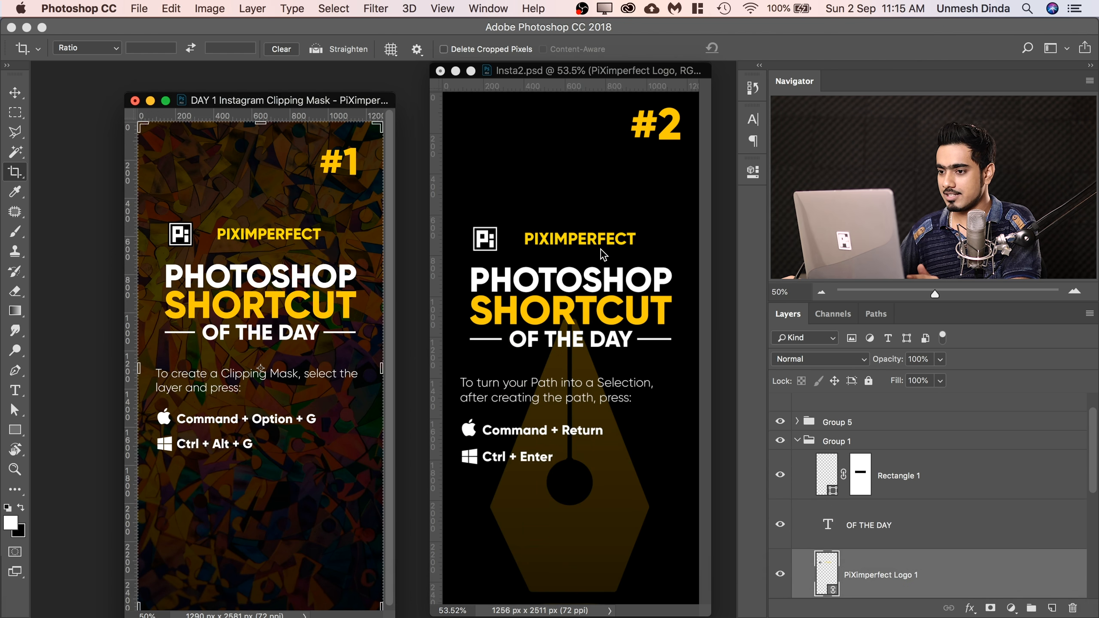
click(496, 96)
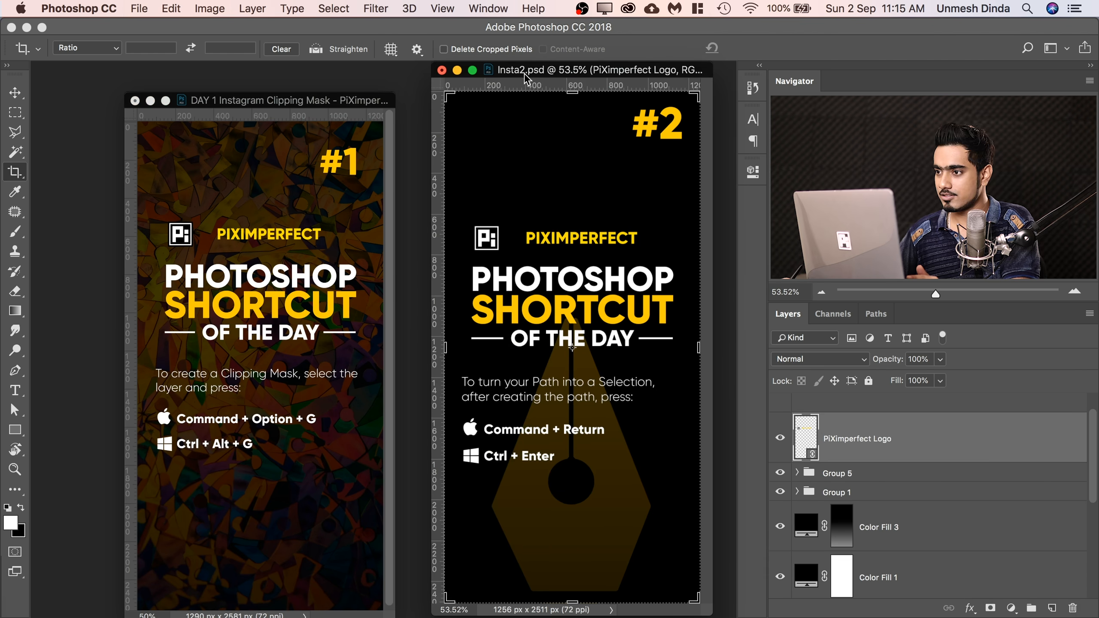
drag(1018, 445, 1072, 606)
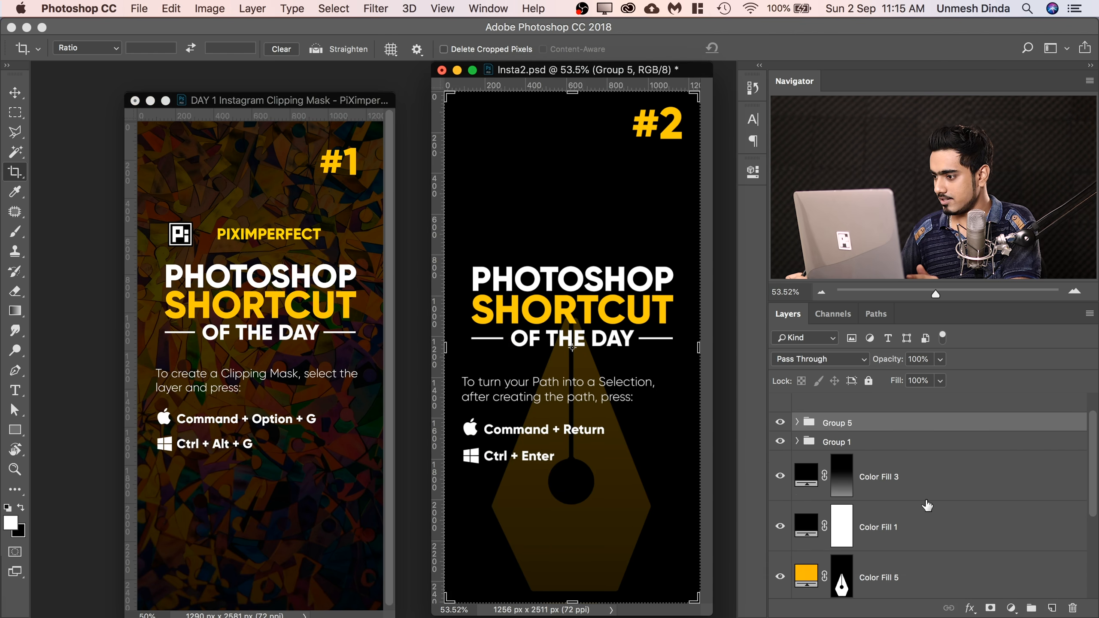
Find the PiXimperfect Logo 1 layer inside Group 1 of the #1 design and delete it.
click(289, 113)
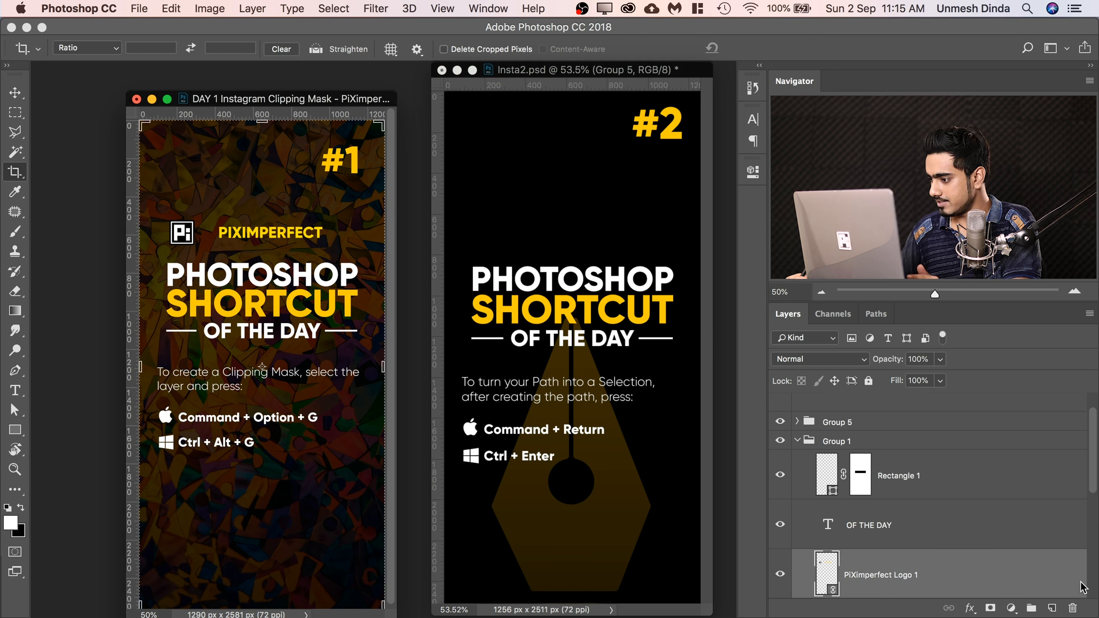
scroll(1069, 593, down, 8)
click(1067, 573)
drag(1094, 542, 1087, 576)
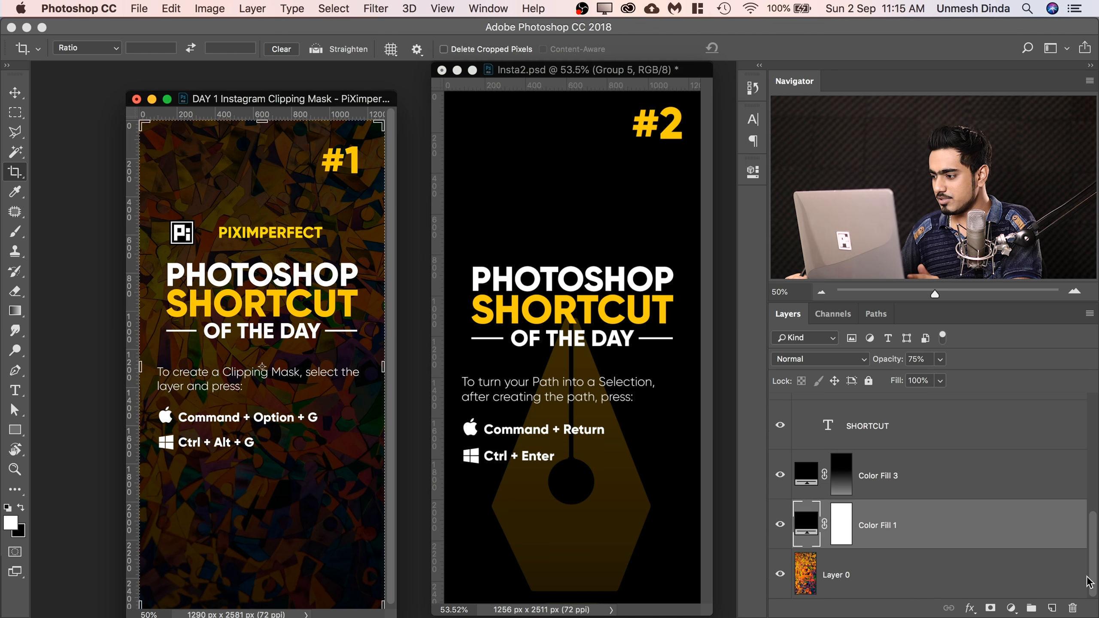
scroll(1091, 523, up, 10)
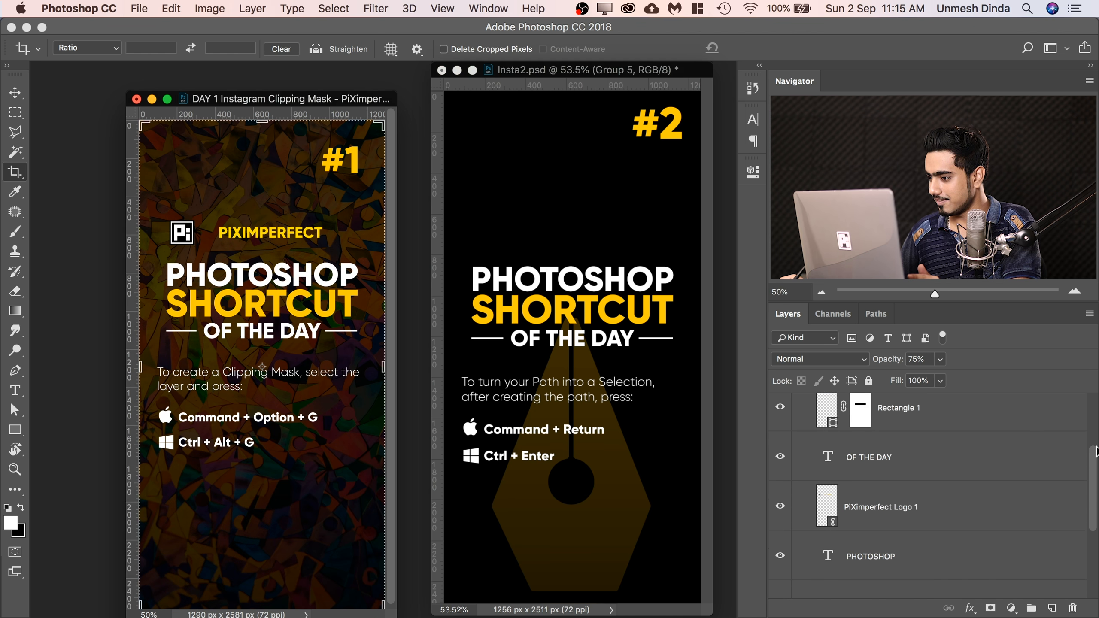
drag(1020, 509, 1072, 606)
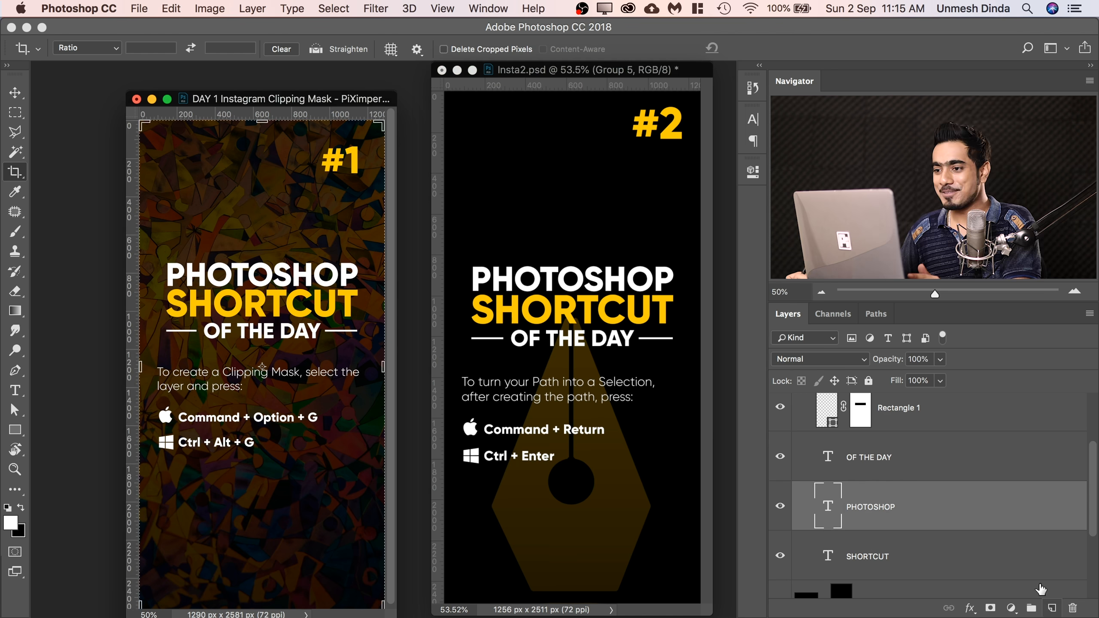
Place PiXimperfect Logo.psd from the Smart Object folder as a linked file in Insta2.psd at 100% scale, above the PHOTOSHOP SHORTCUT title.
click(558, 71)
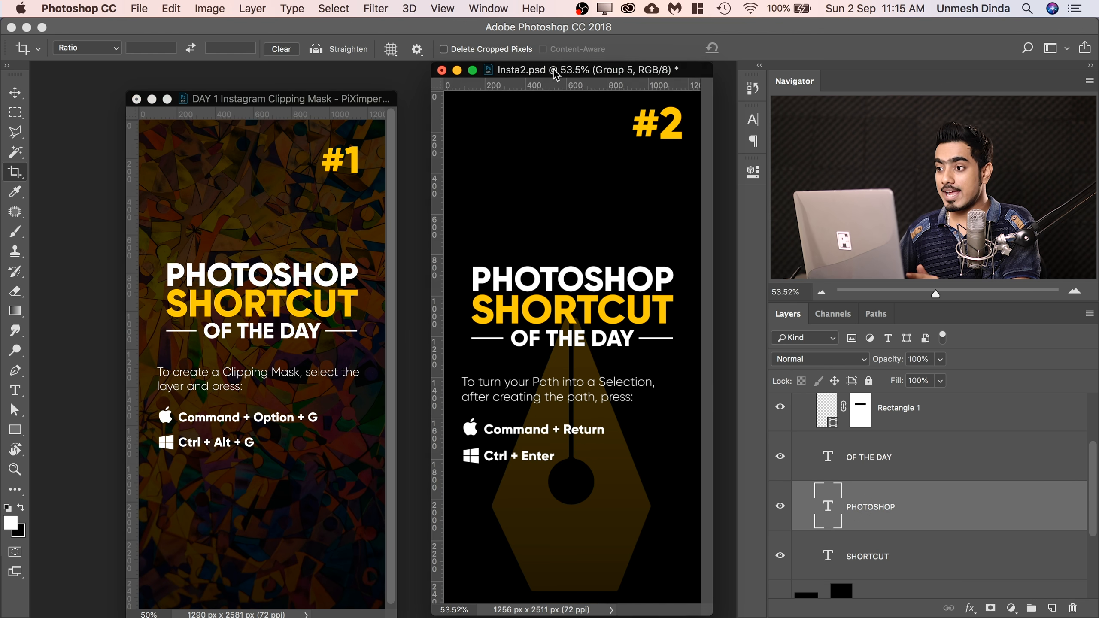
key(v)
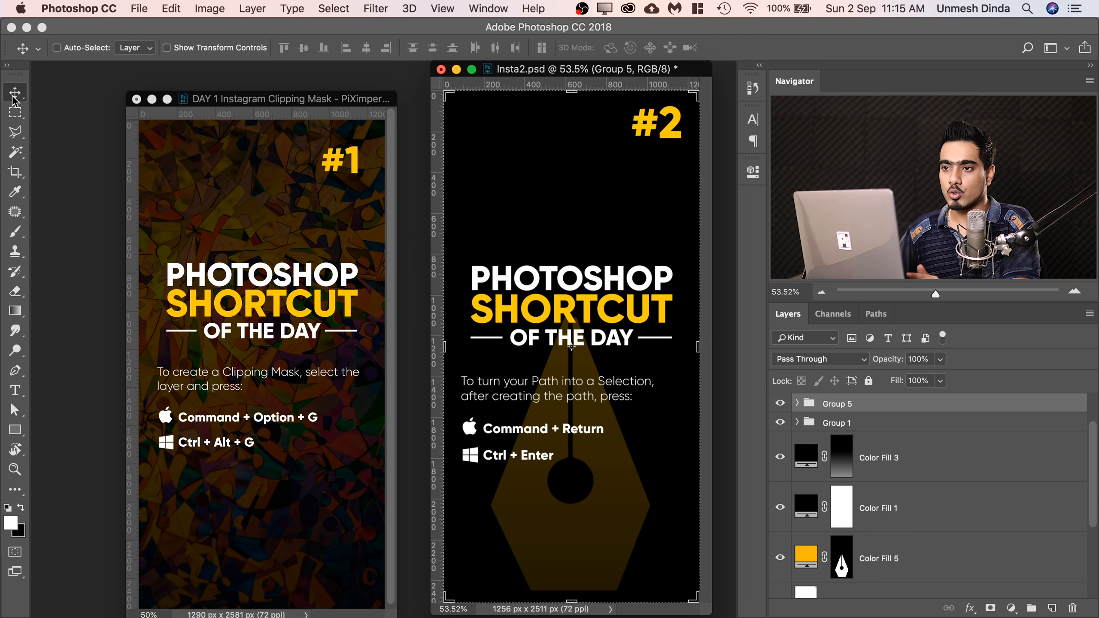
click(139, 9)
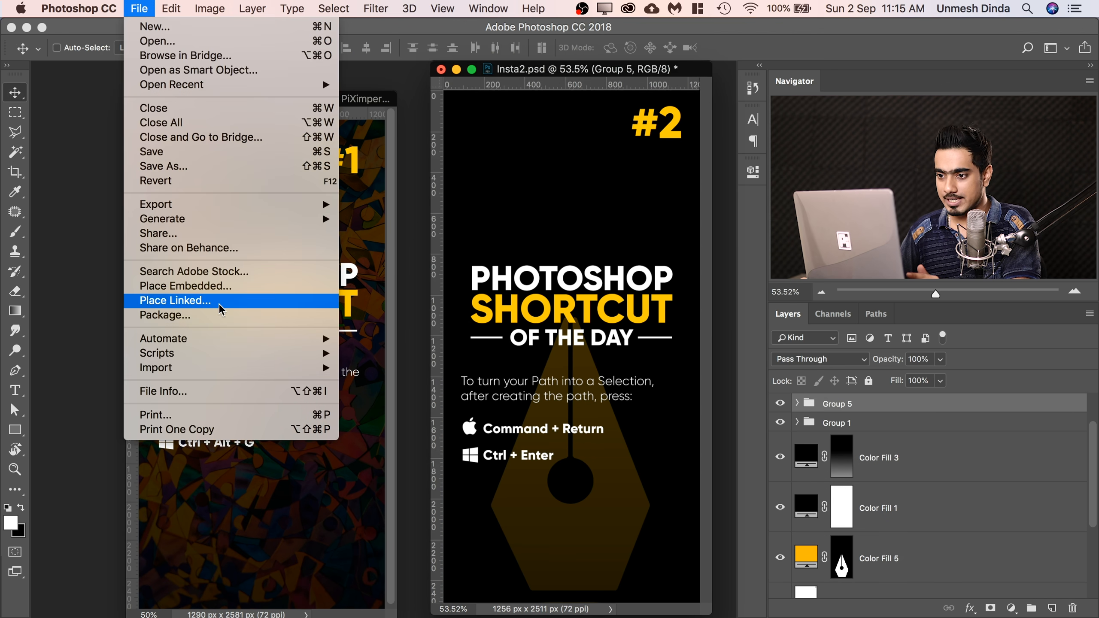
click(207, 301)
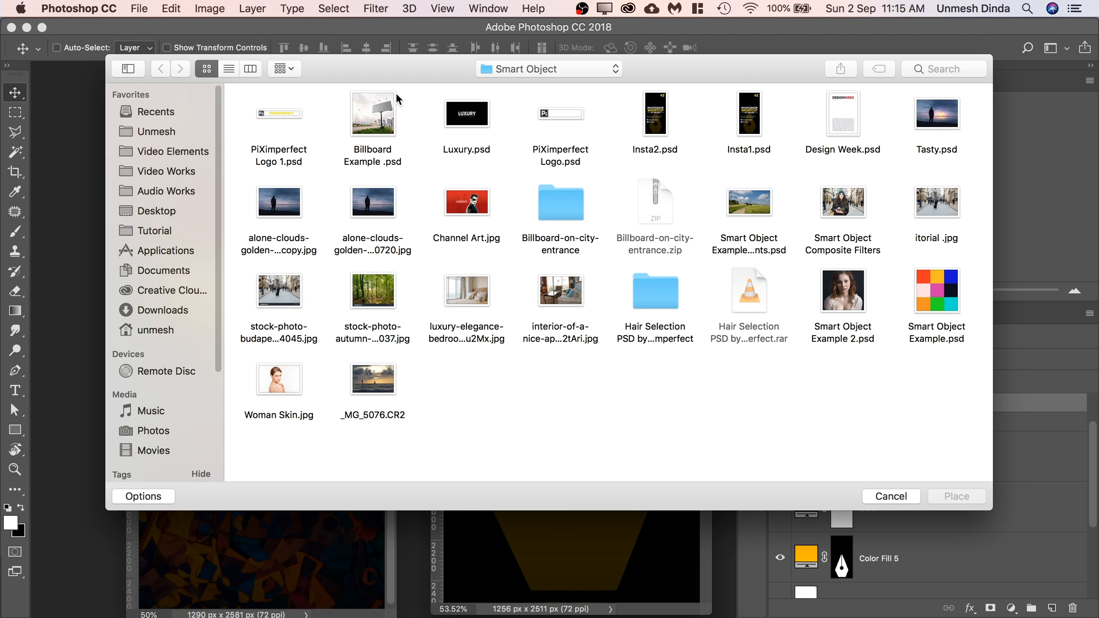
click(562, 116)
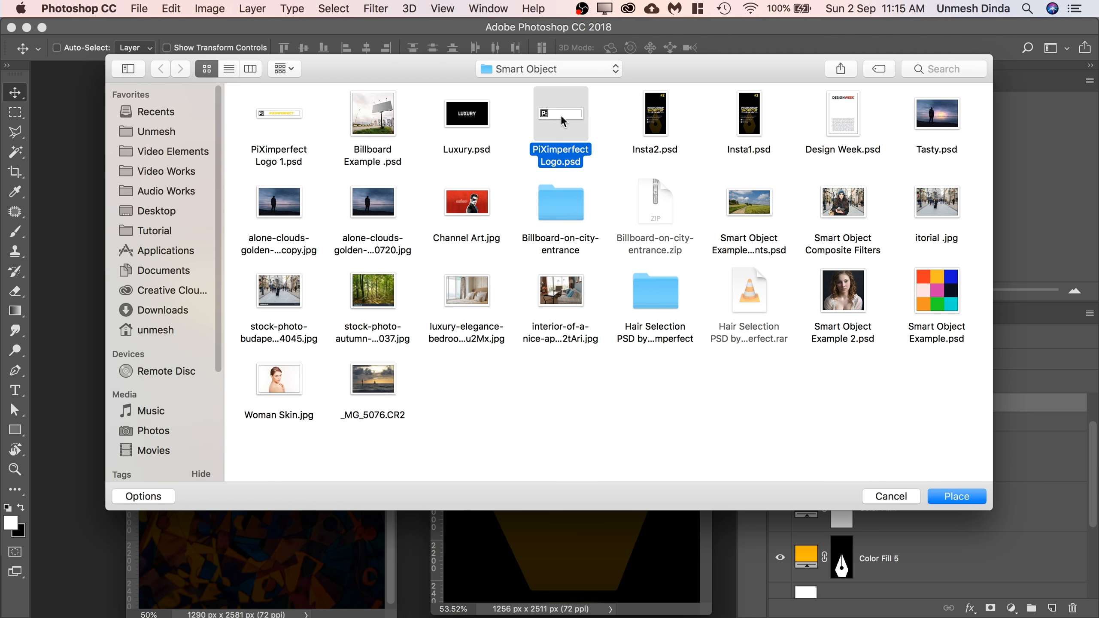
click(952, 496)
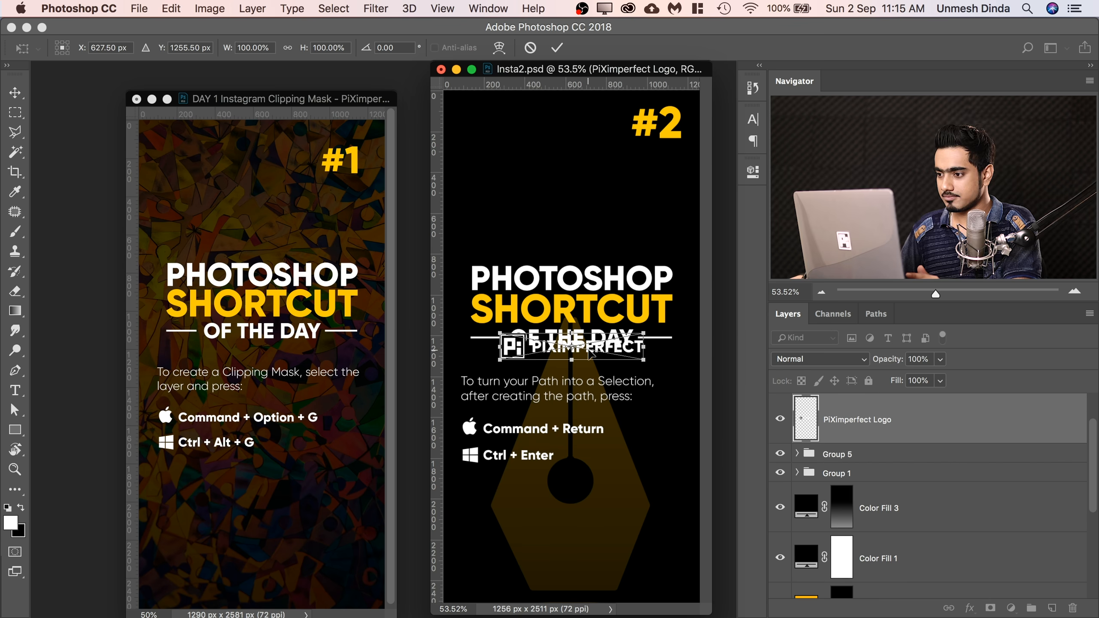
drag(600, 292, 595, 229)
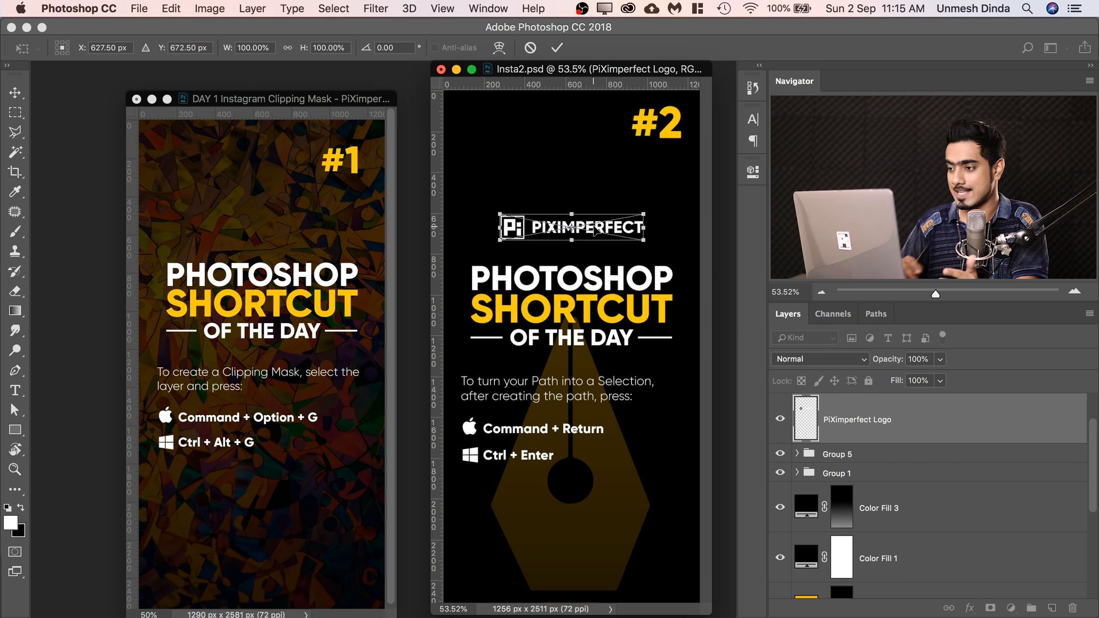
key(Return)
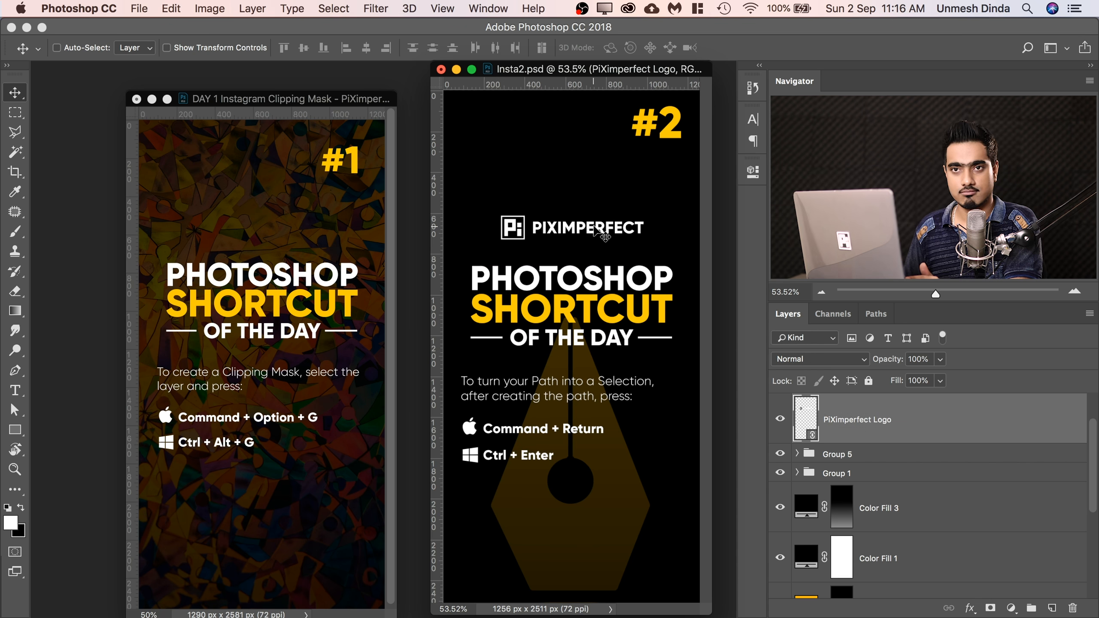
Place PiXimperfect Logo.psd as a linked file in the #1 design at 100% scale, just above the PHOTOSHOP SHORTCUT title.
click(280, 111)
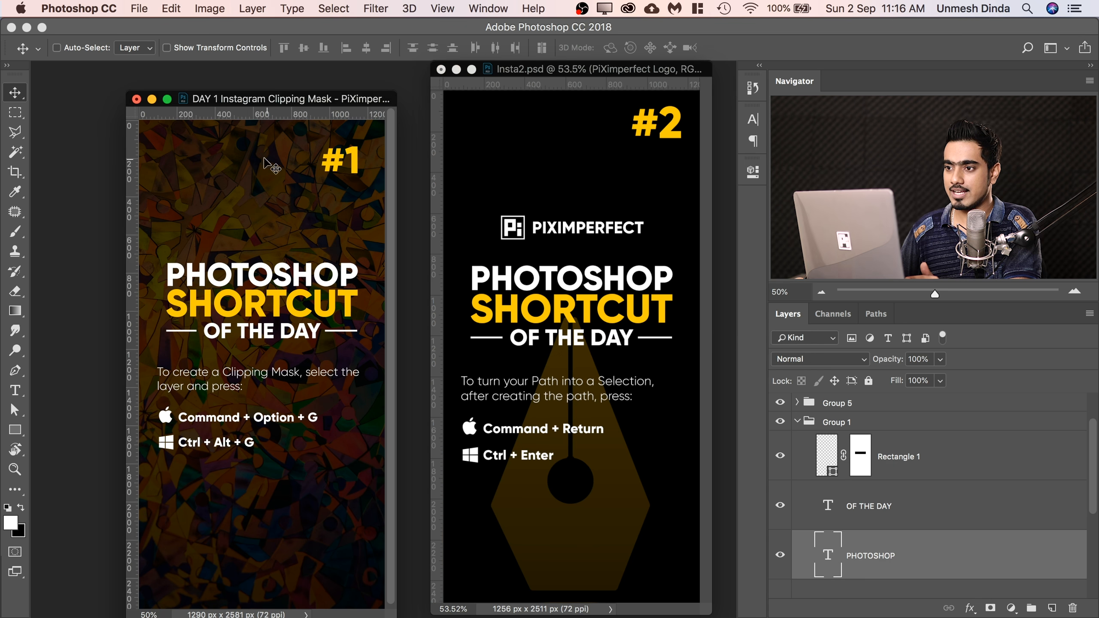
click(139, 8)
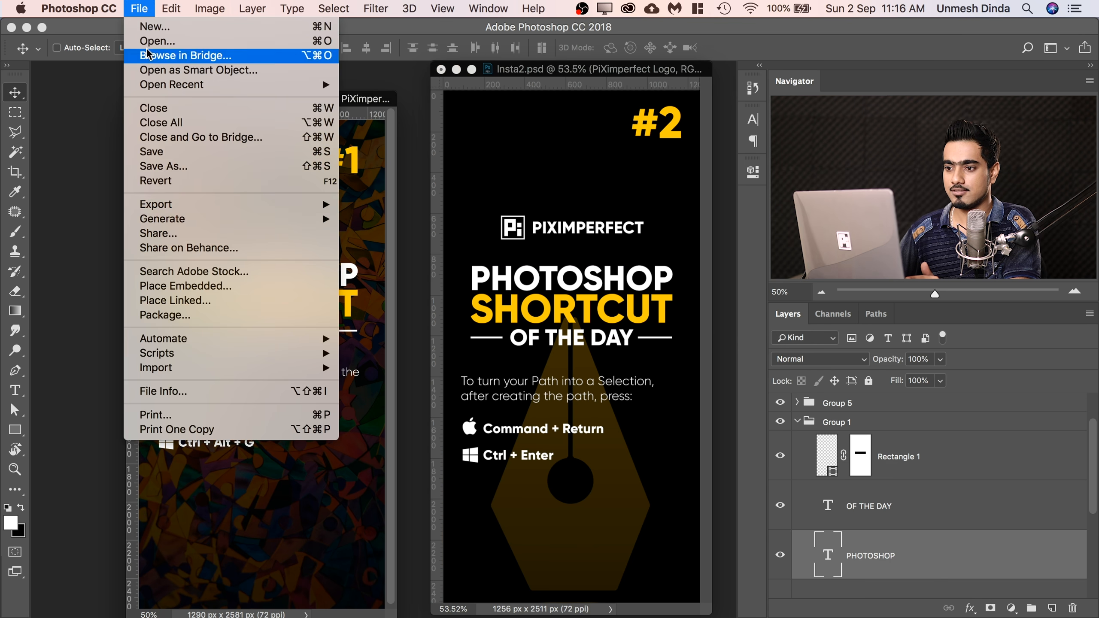
click(186, 306)
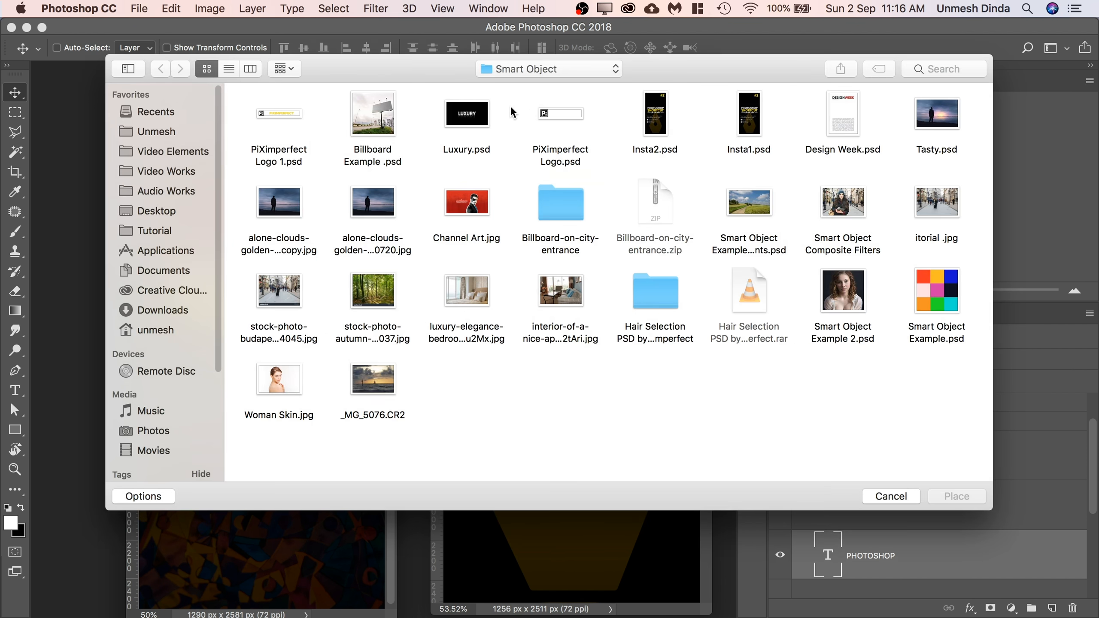
click(558, 123)
click(958, 497)
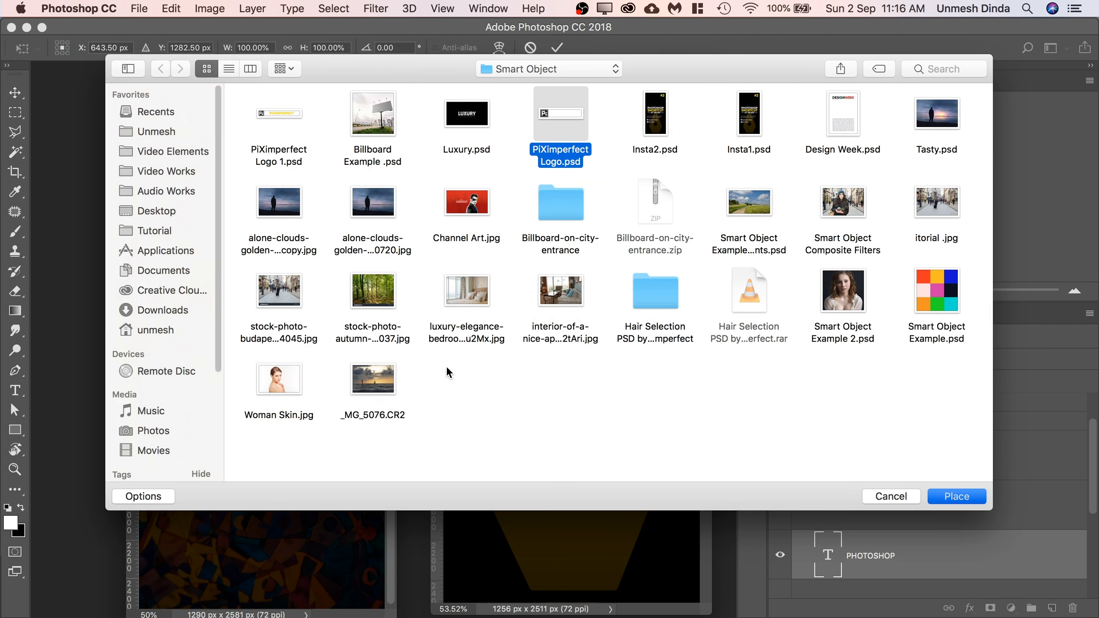
drag(262, 351, 271, 236)
key(Return)
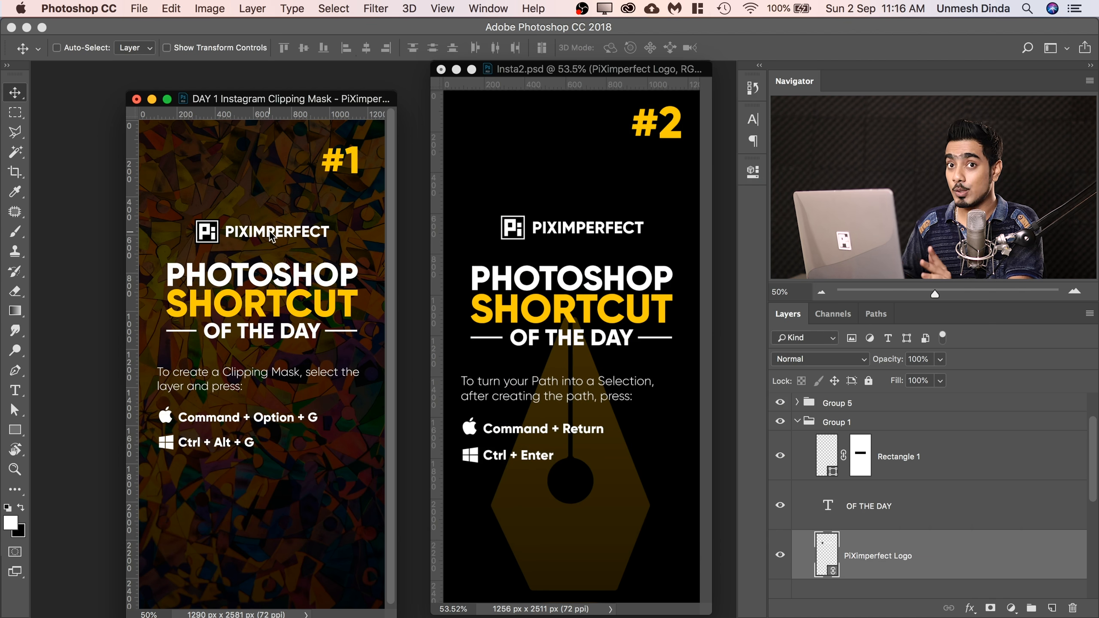
Open PiXimperfect Logo.psd from the Smart Object folder, float it in its own window, and refit the #1 design on screen.
click(142, 8)
click(159, 41)
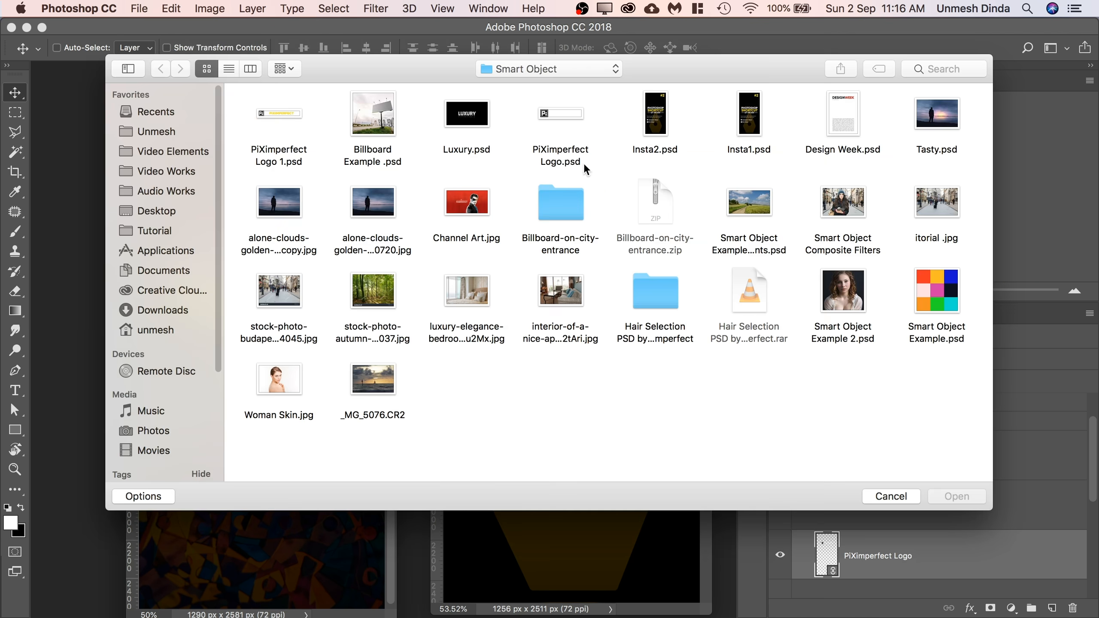
click(583, 165)
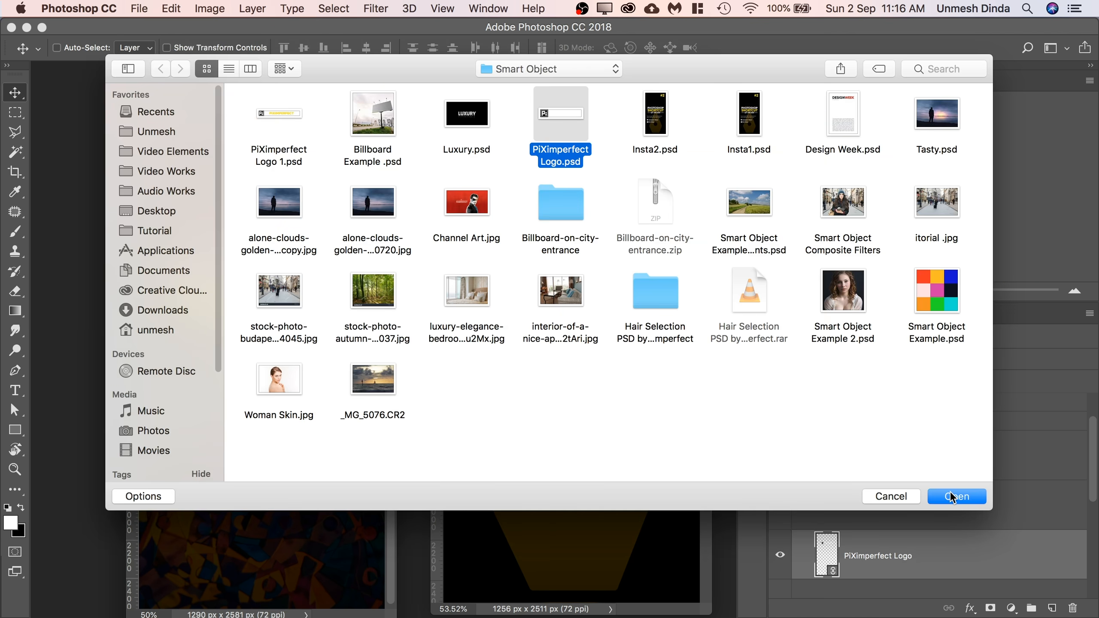
click(952, 496)
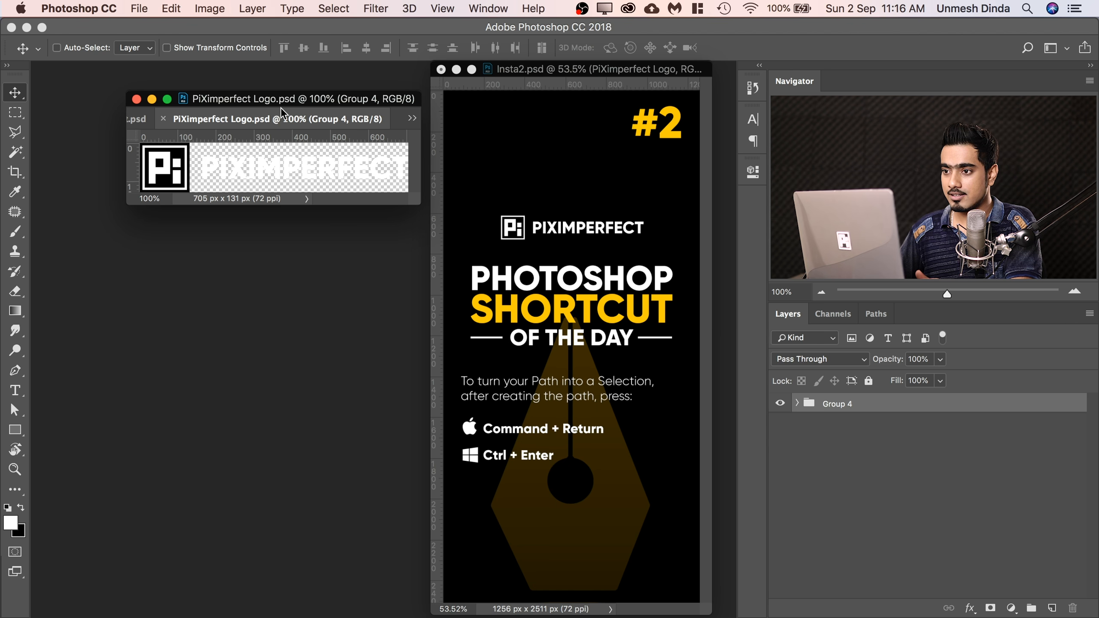
drag(281, 113, 209, 461)
click(261, 103)
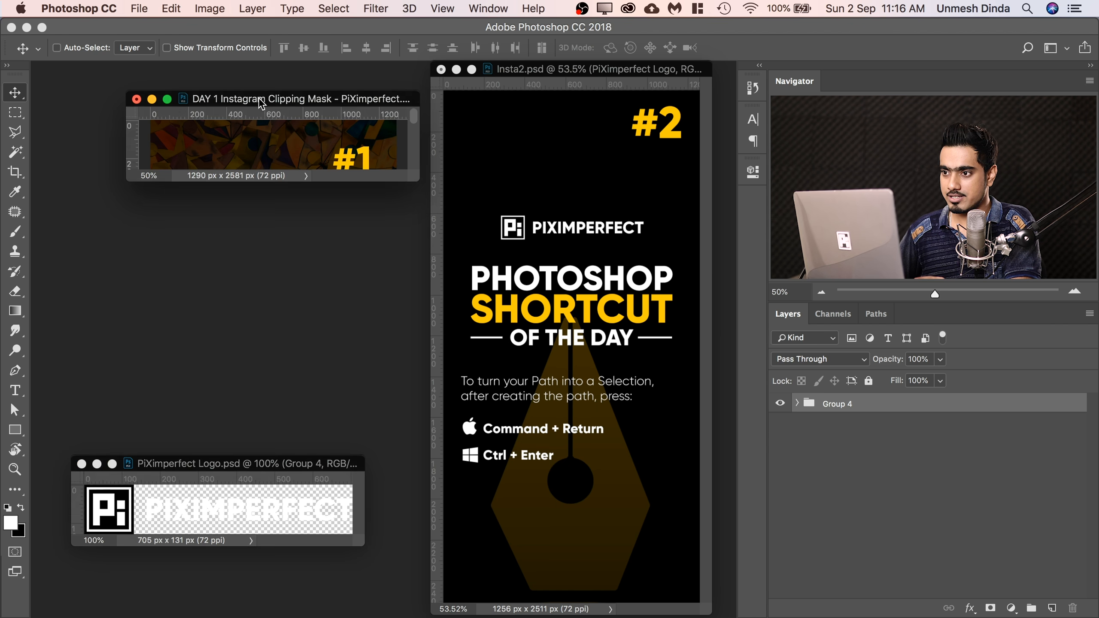
key(super+0)
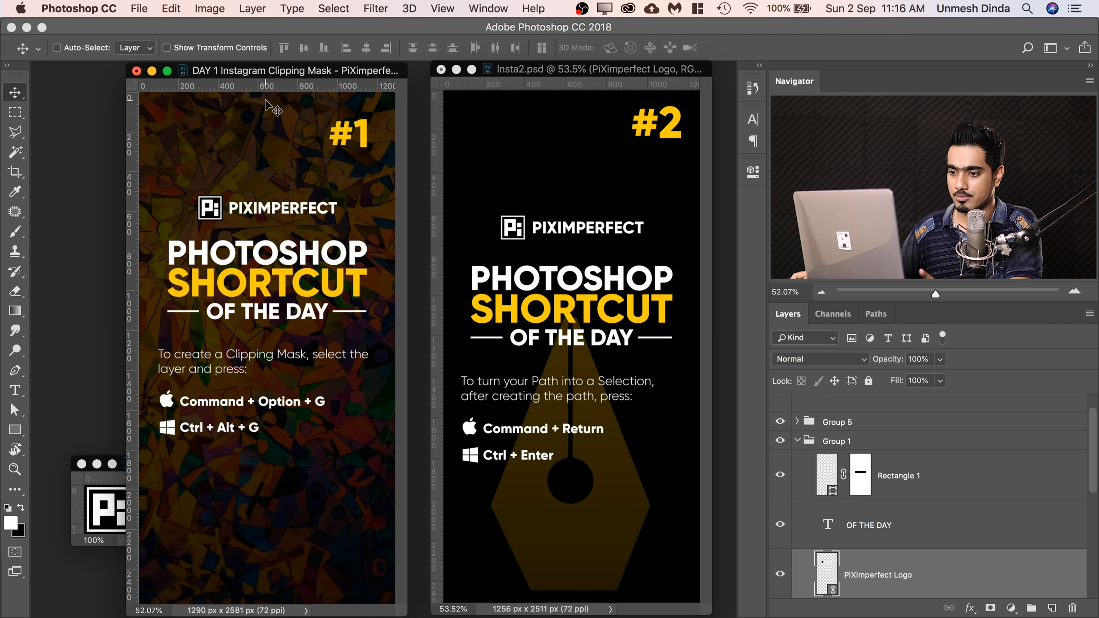
Hide the PiXimperfect Logo 1000px layer's dark tones with Blend If on This Layer, and close the saved logo file.
click(110, 505)
click(797, 403)
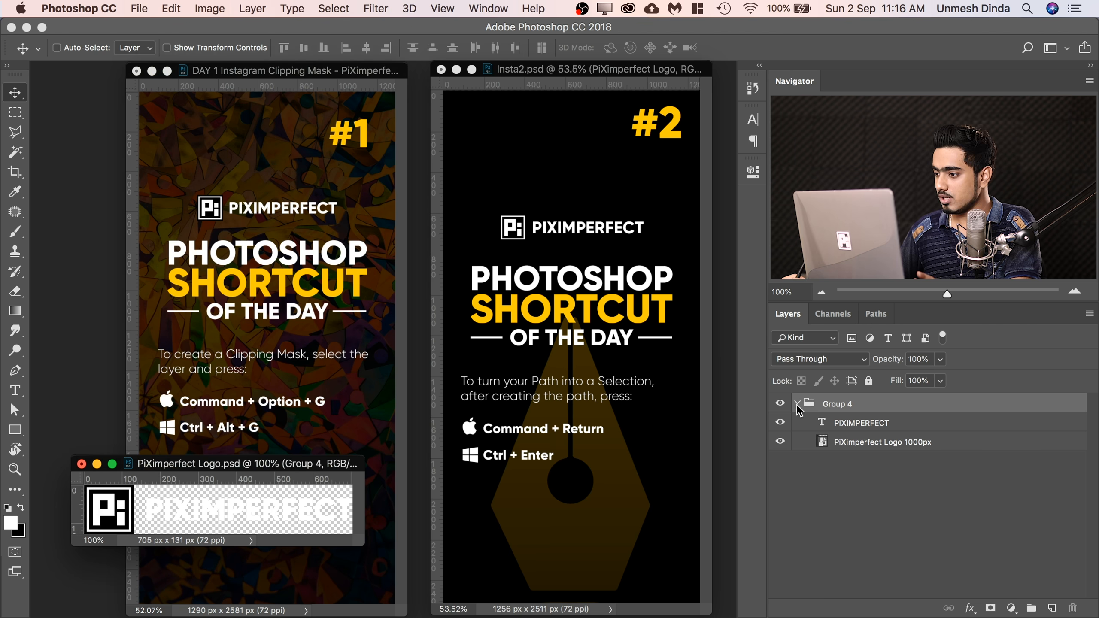
click(853, 444)
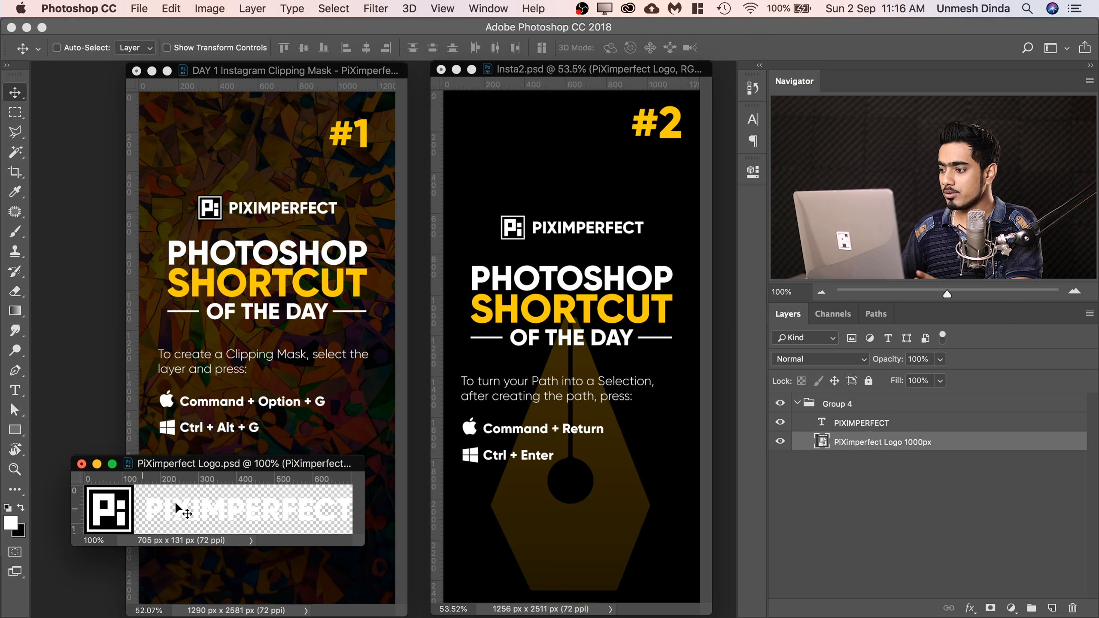
double_click(1042, 450)
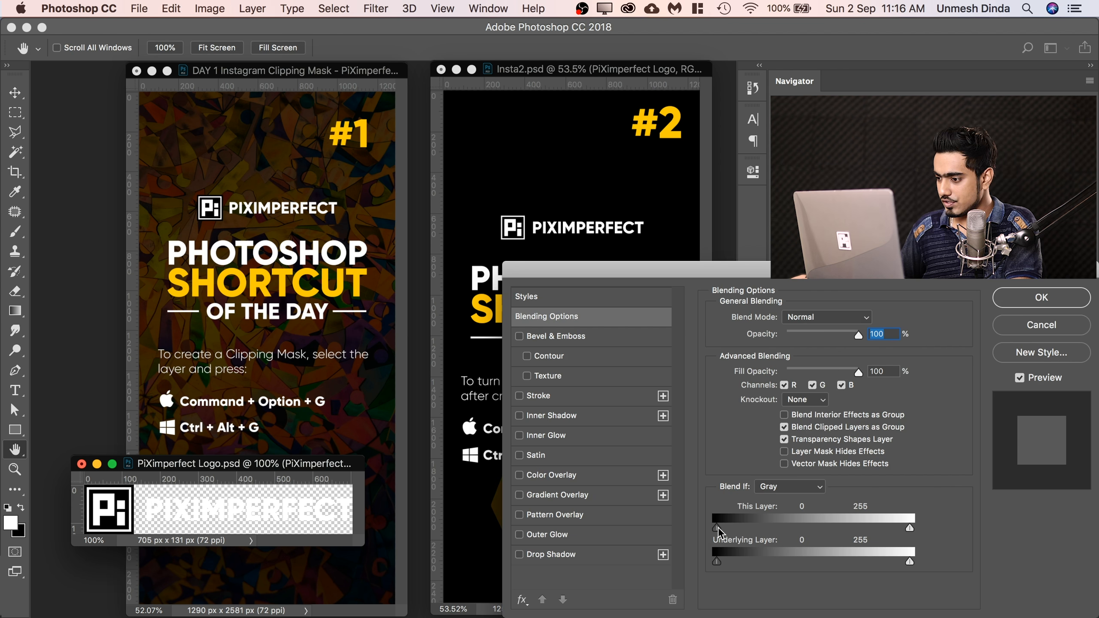
drag(717, 528, 840, 523)
click(1036, 298)
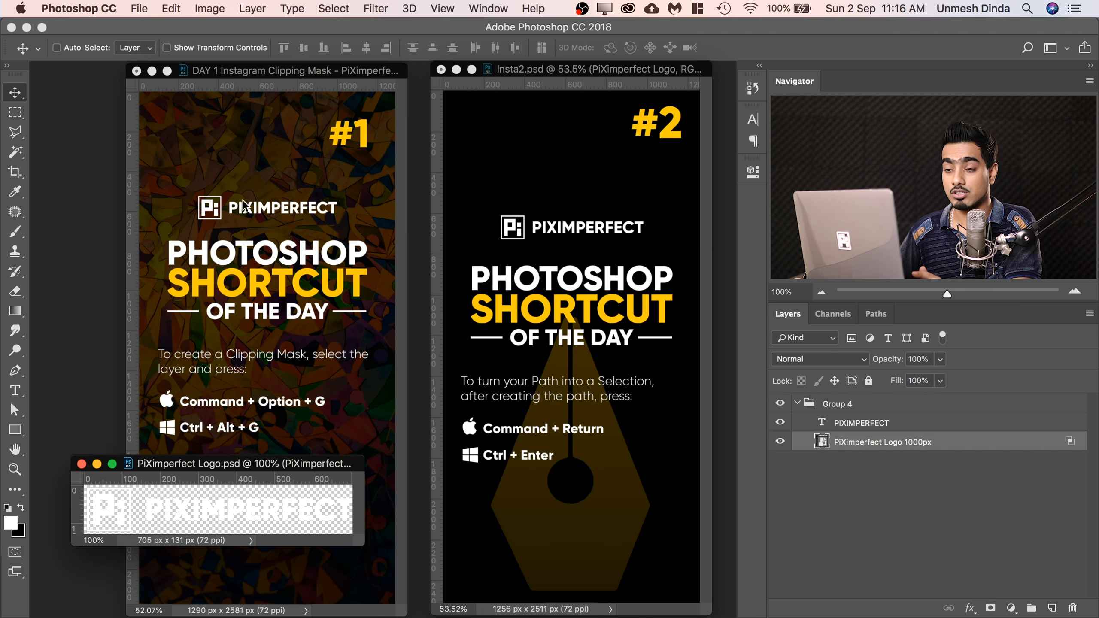
click(81, 464)
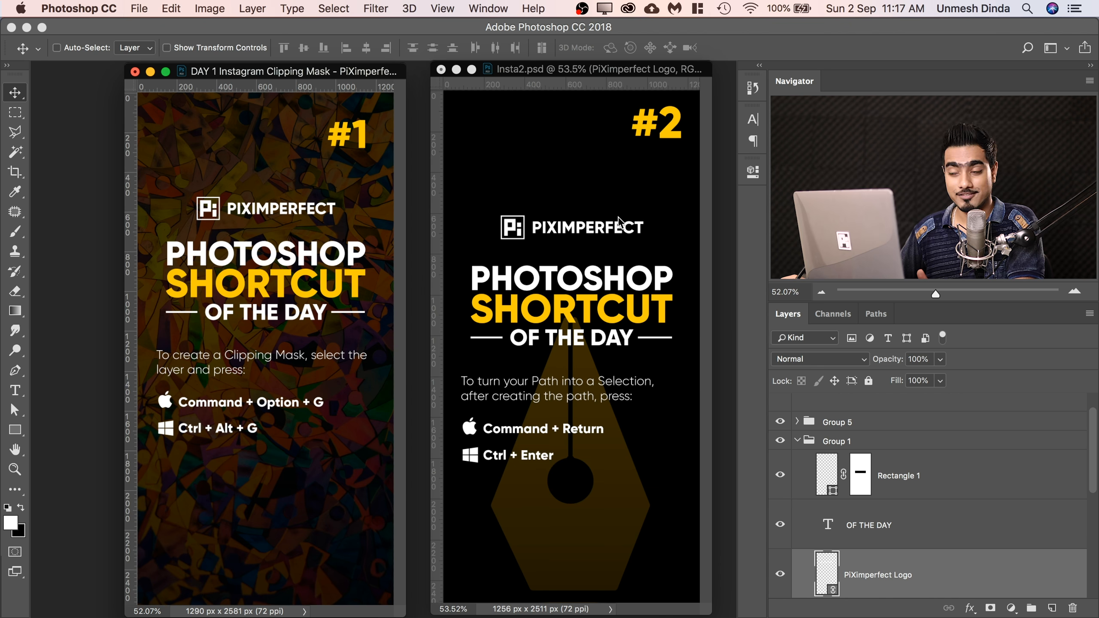
Embed the linked PiXimperfect Logo smart object in Insta2.psd.
click(561, 72)
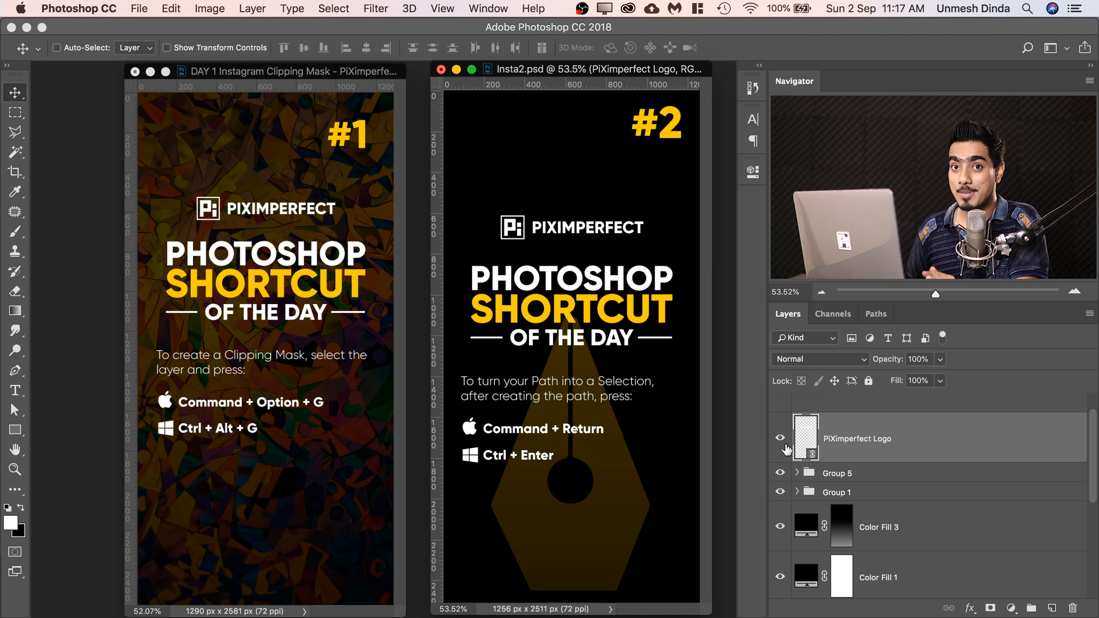
drag(595, 69, 589, 73)
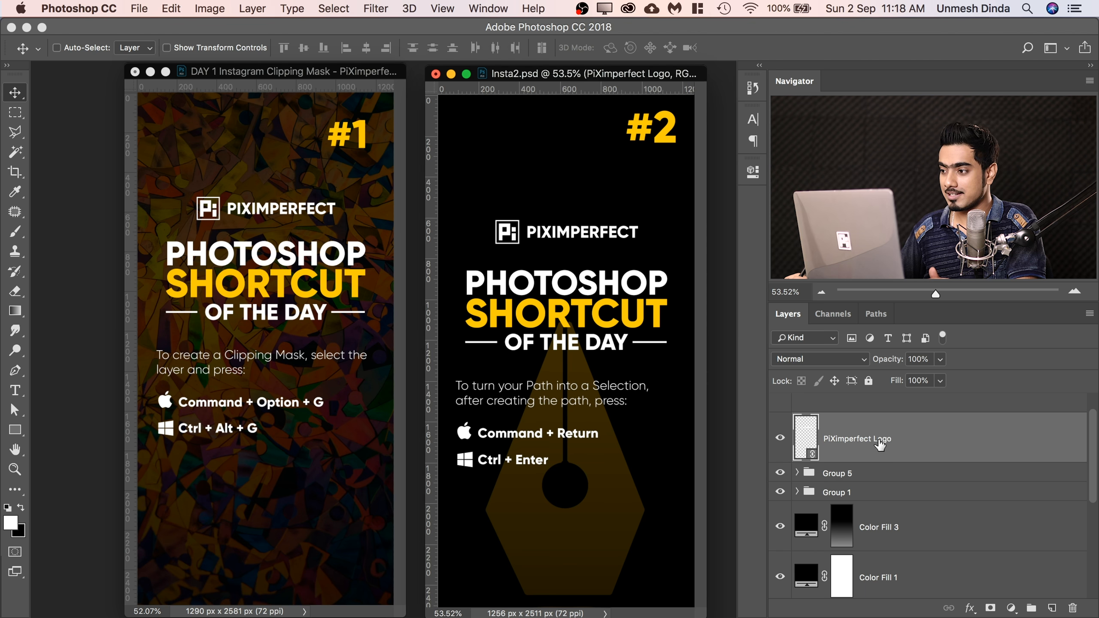
click(752, 172)
click(753, 171)
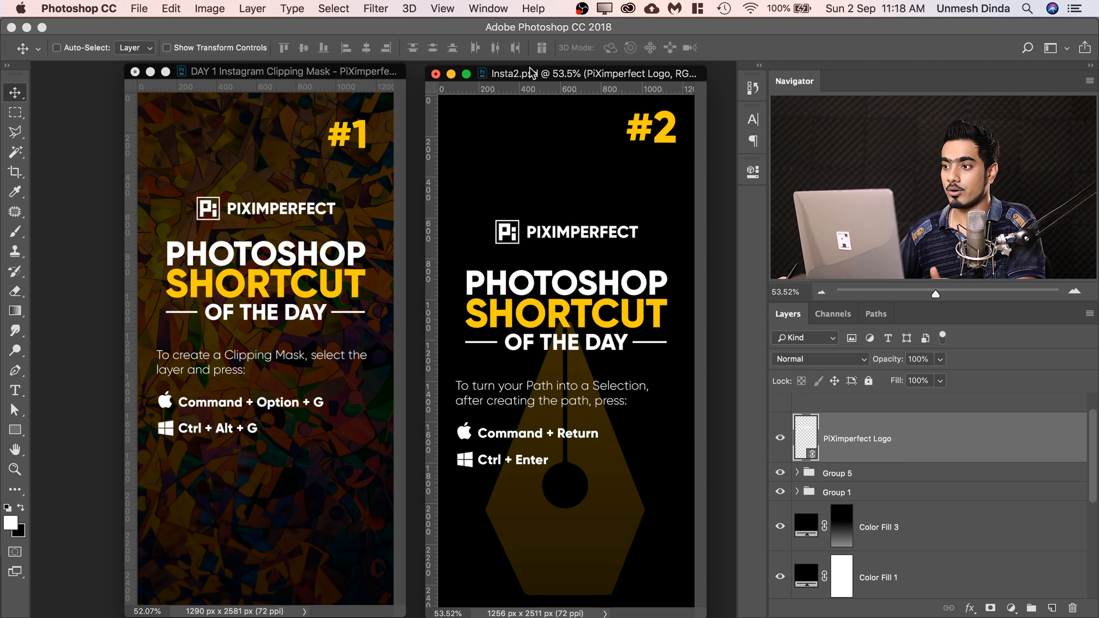
click(487, 10)
click(556, 452)
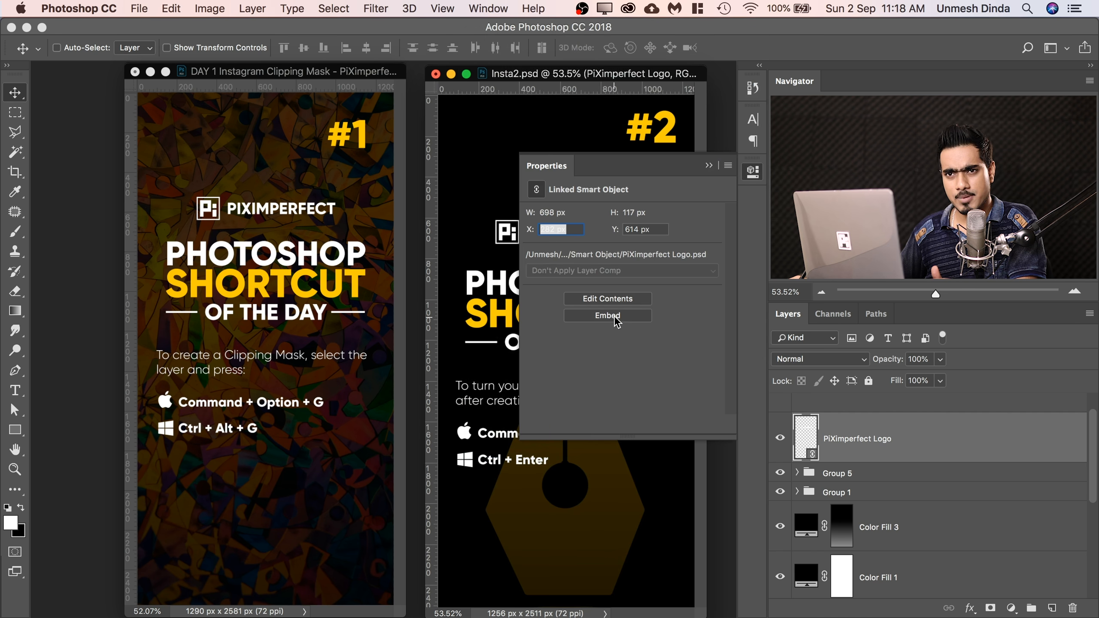
click(615, 318)
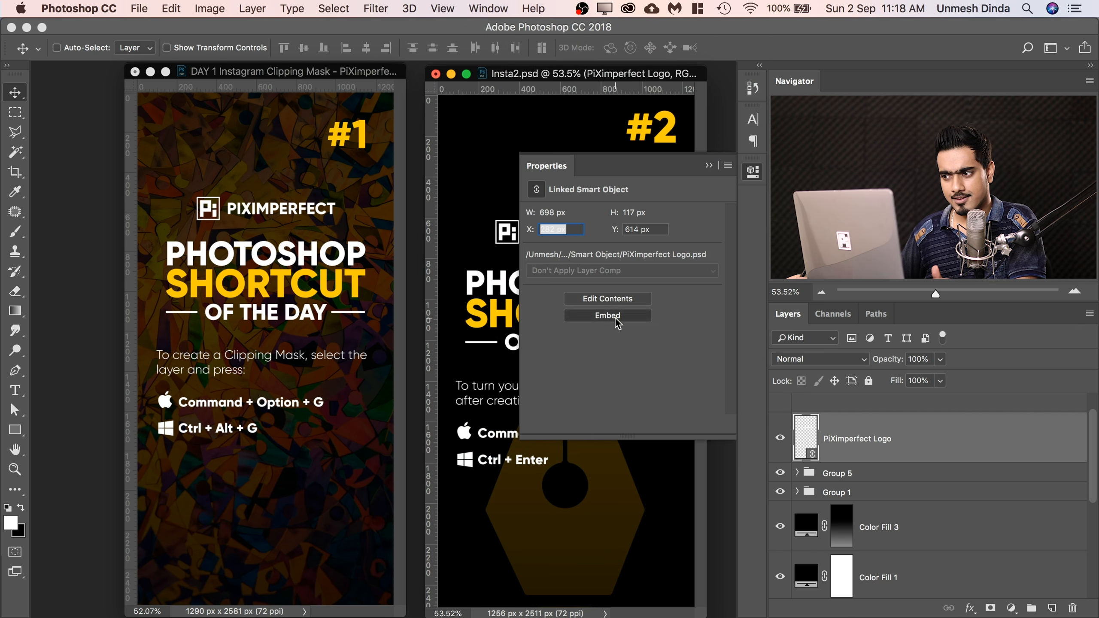
click(708, 166)
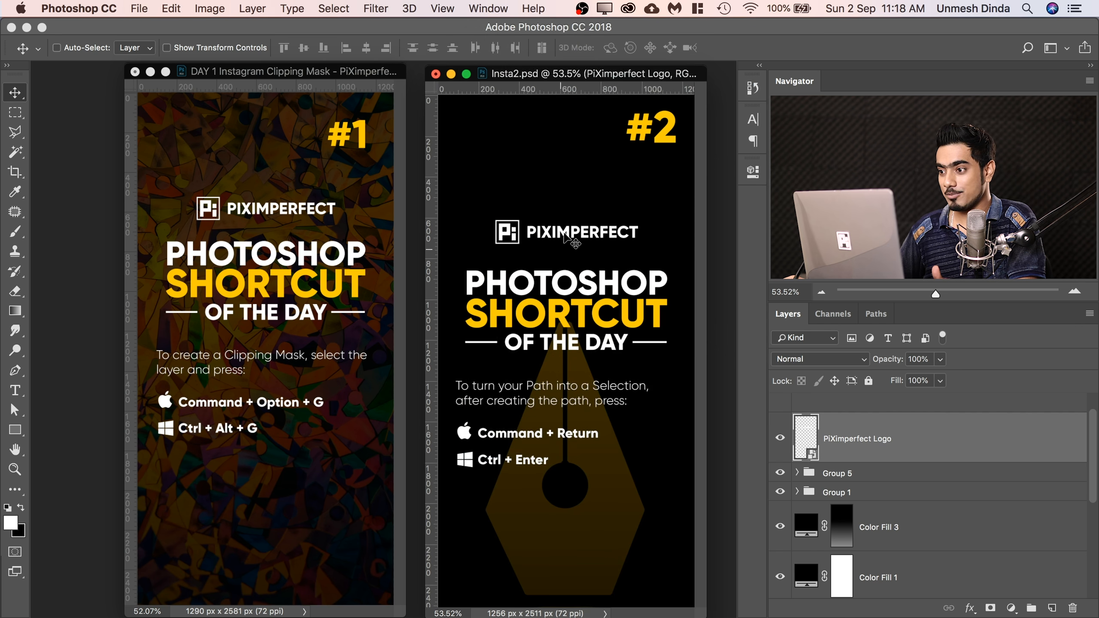
Open the embedded logo's contents from Insta2.psd in a floating window, set the PIXIMPERFECT text style to Gilroy Light, and save.
double_click(807, 432)
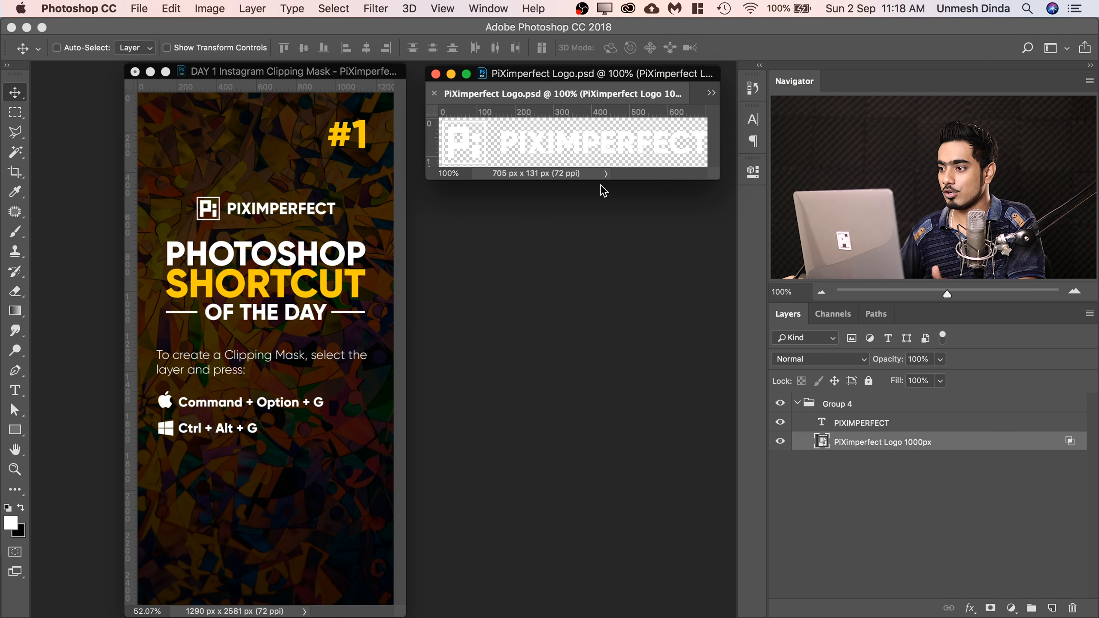
drag(573, 93, 514, 390)
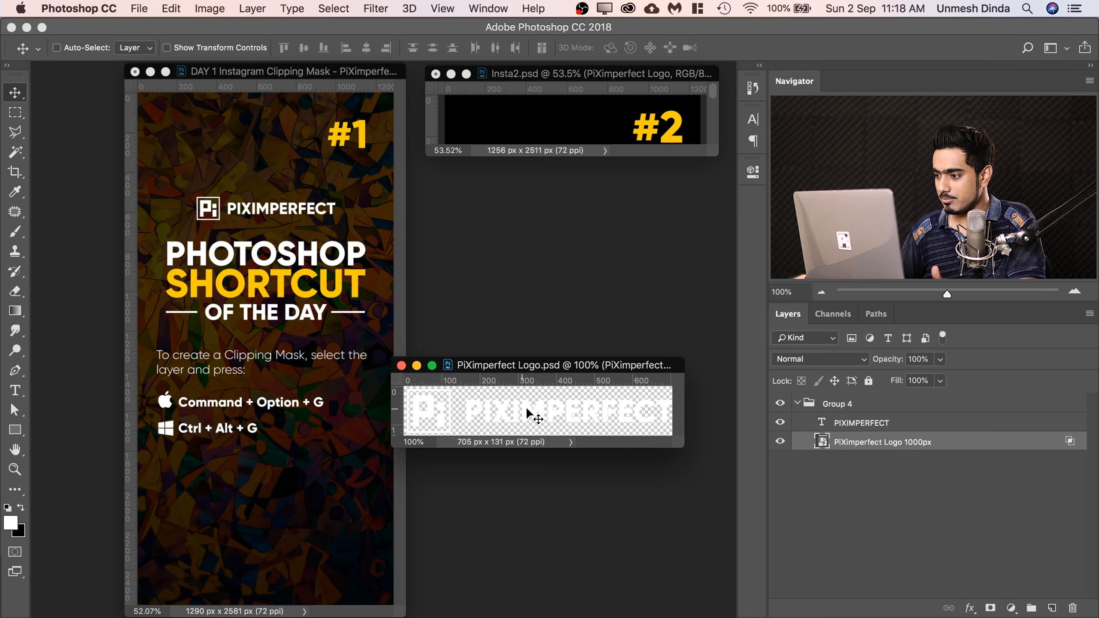
double_click(822, 423)
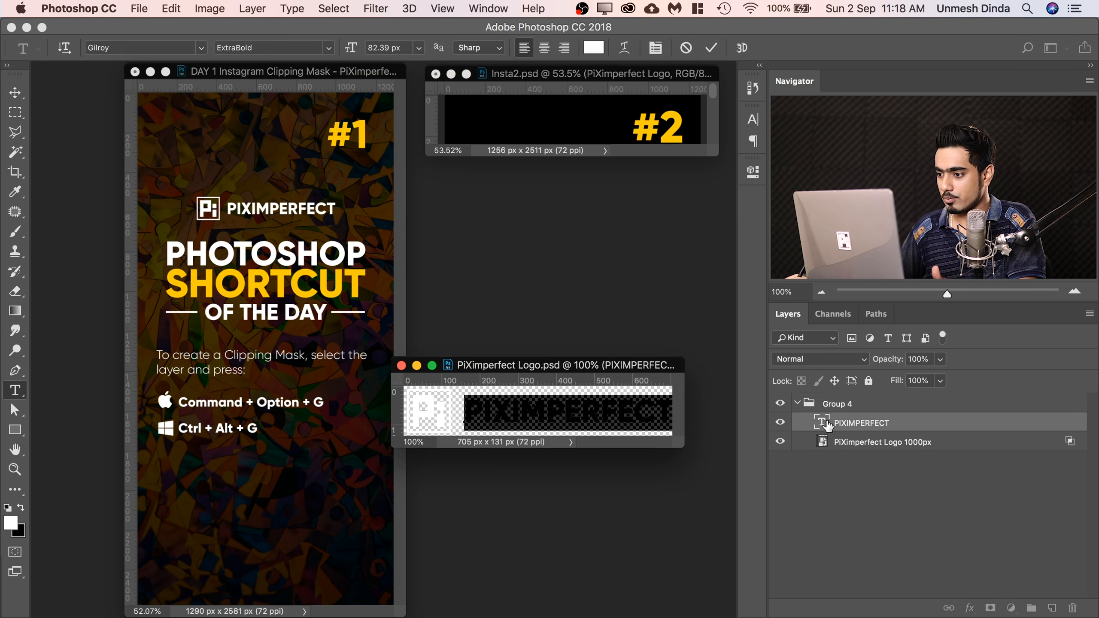
click(316, 50)
click(225, 51)
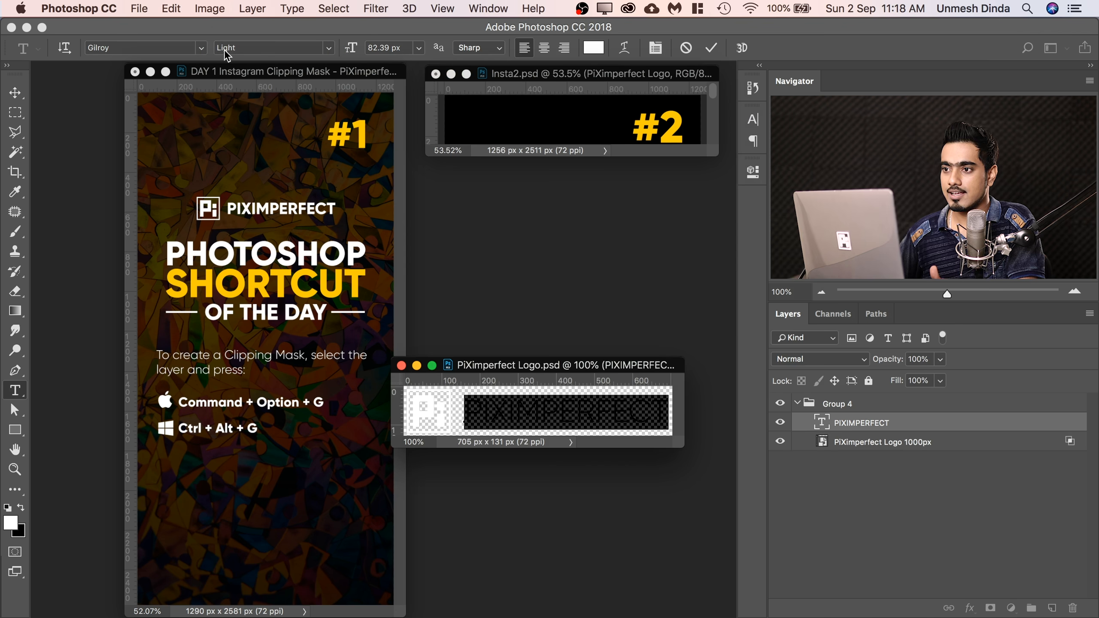
click(144, 9)
click(184, 147)
key(v)
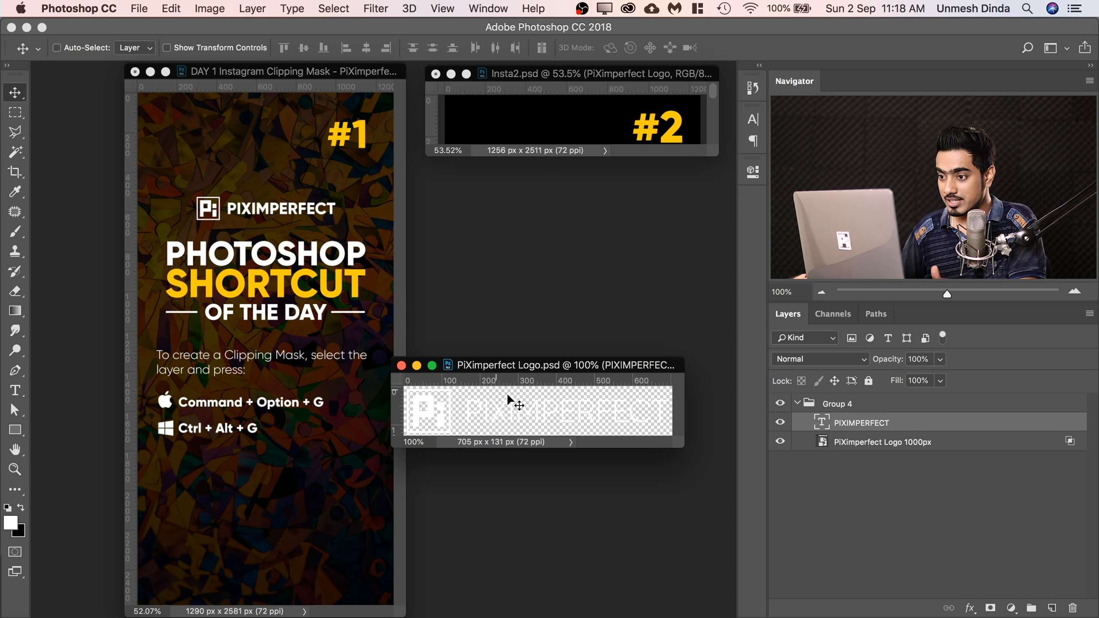
Compare the logo in the #1 and Insta2.psd designs, minimizing the logo window and fitting Insta2.psd on screen.
click(246, 81)
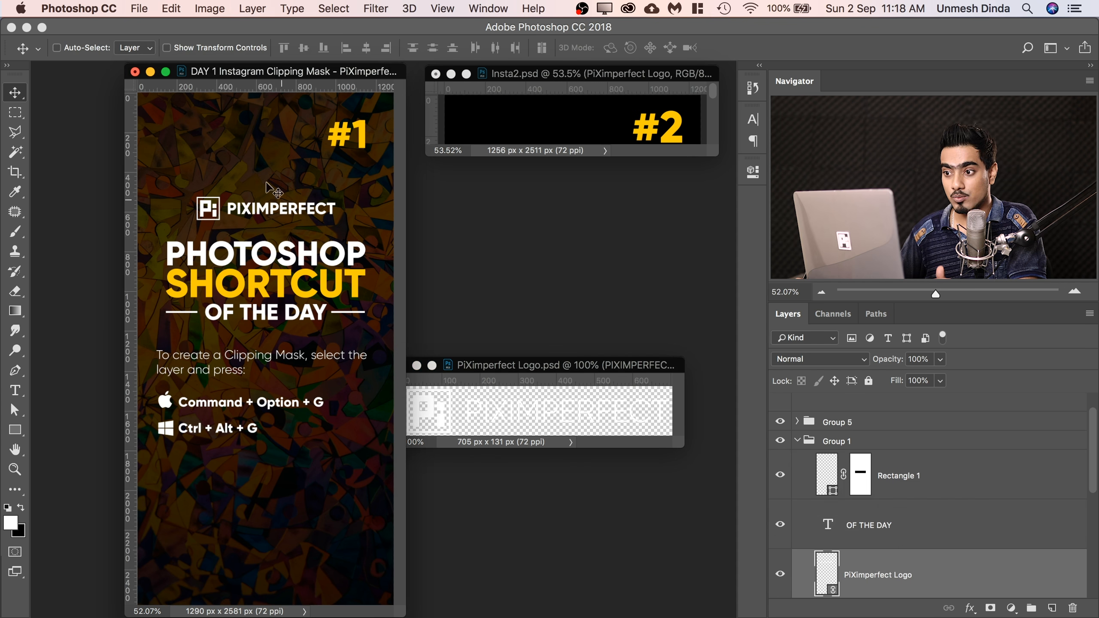
click(564, 101)
click(416, 365)
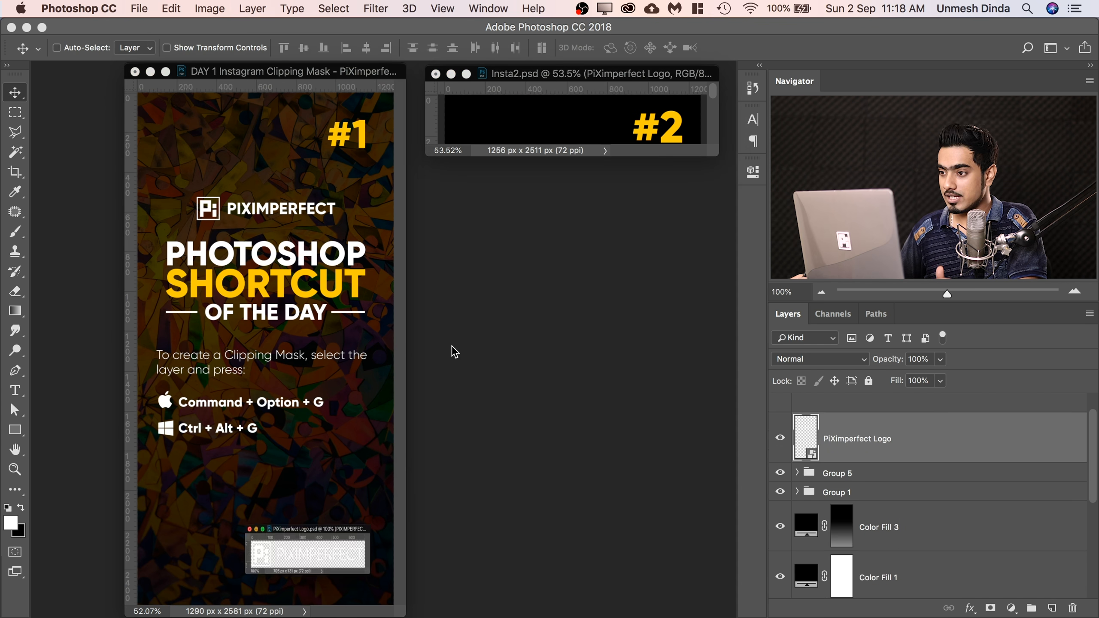
click(588, 79)
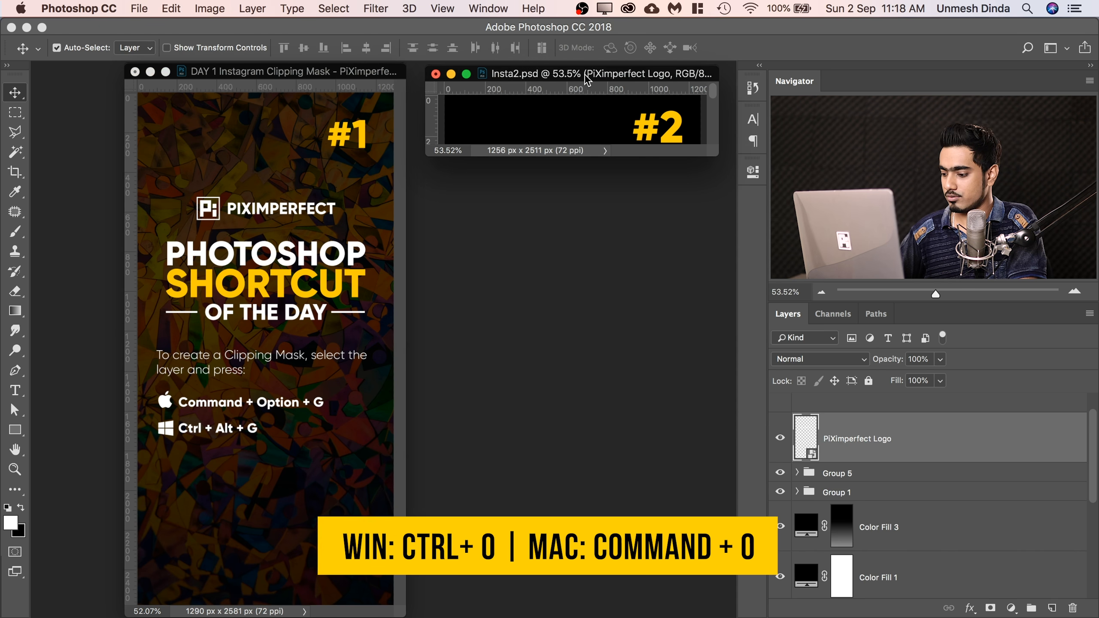
key(super+0)
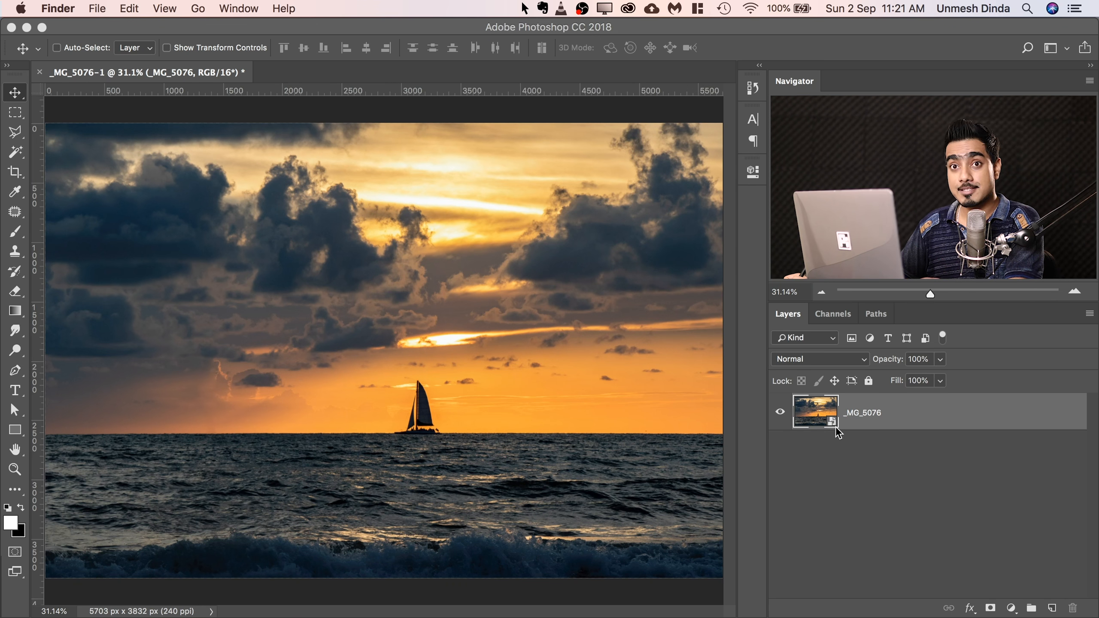
Examine the _MG_5076 smart object's raw settings in Camera Raw and leave without applying changes.
key(F1)
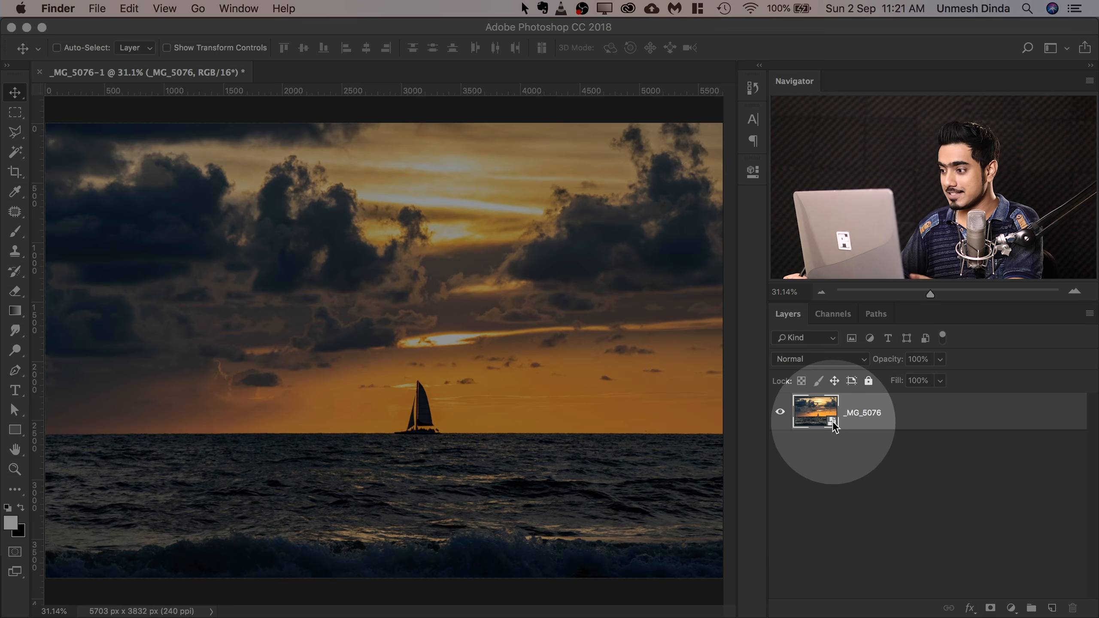
key(F1)
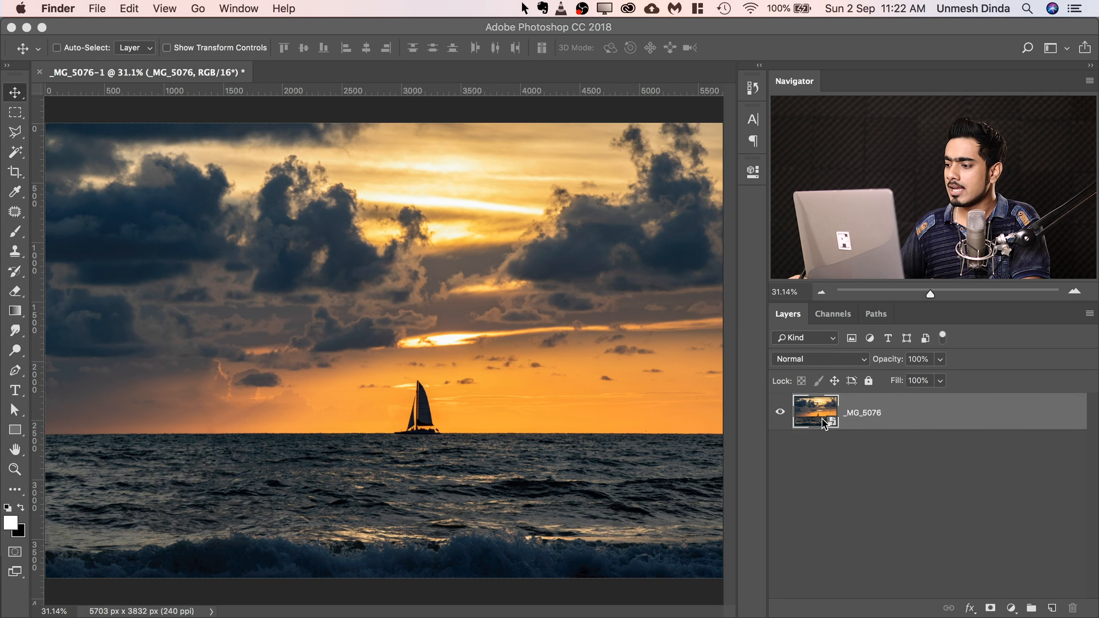
double_click(821, 412)
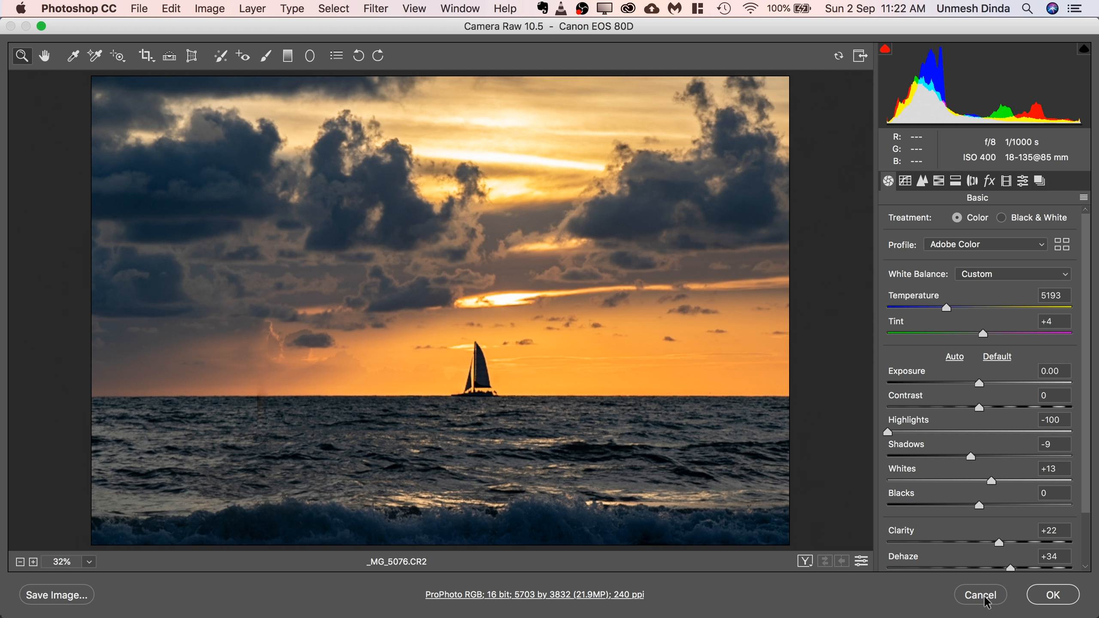
click(980, 595)
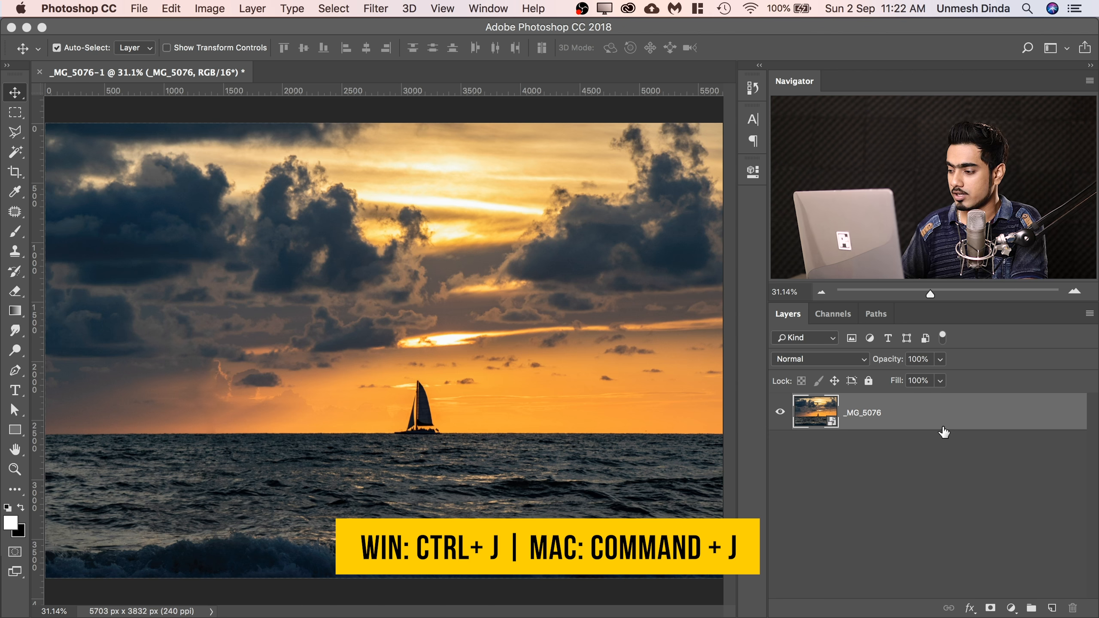
Duplicate the _MG_5076 layer and set the copy's Camera Raw exposure to -2.90.
key(super+j)
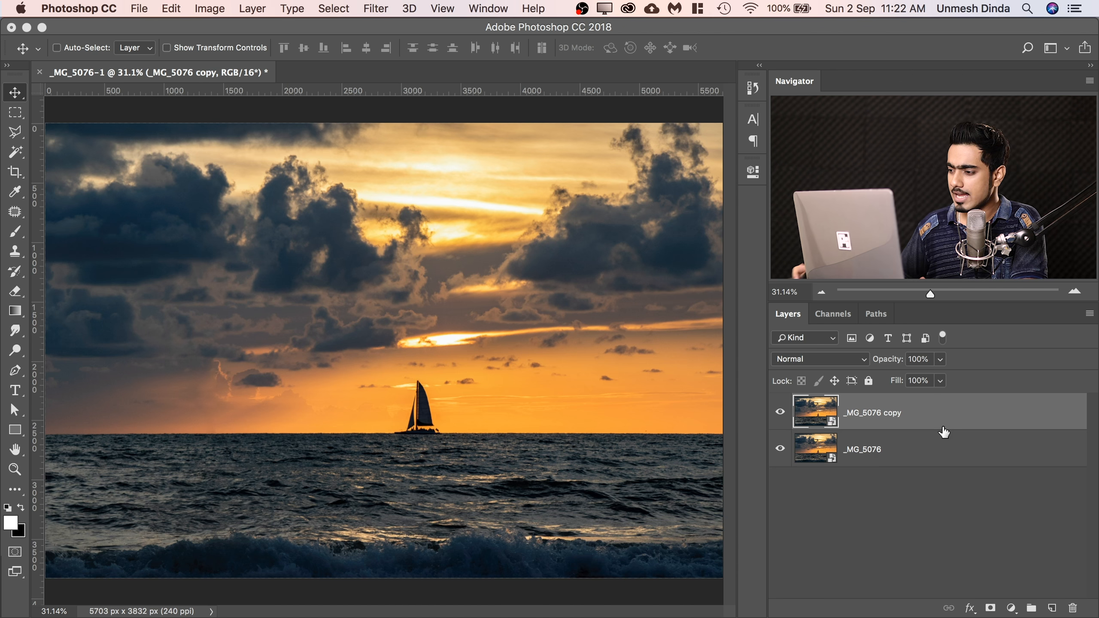
double_click(818, 412)
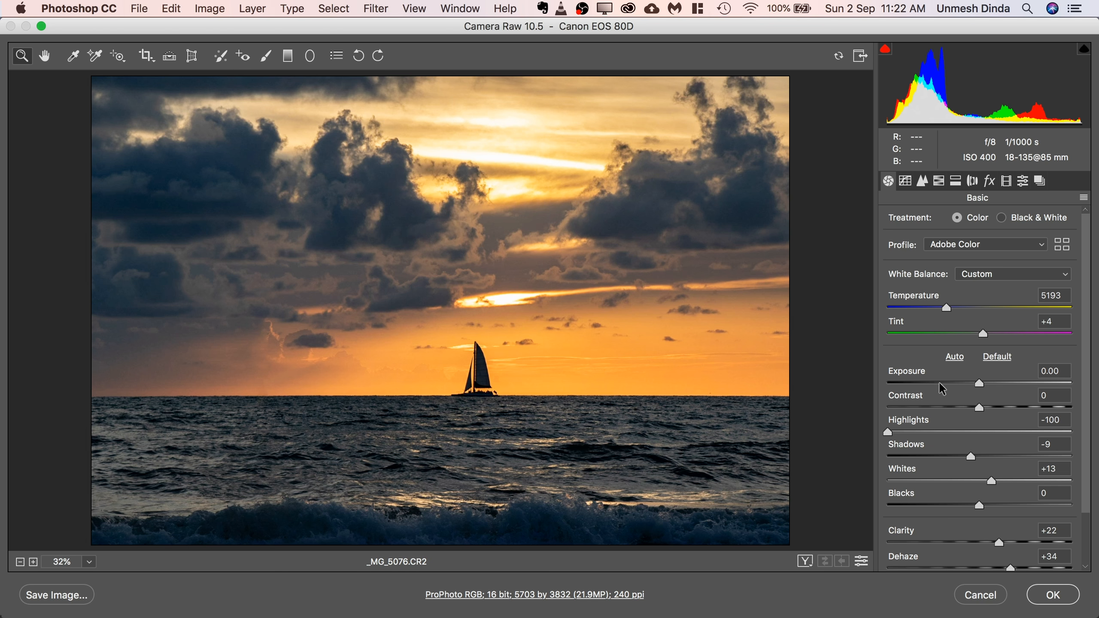
click(920, 383)
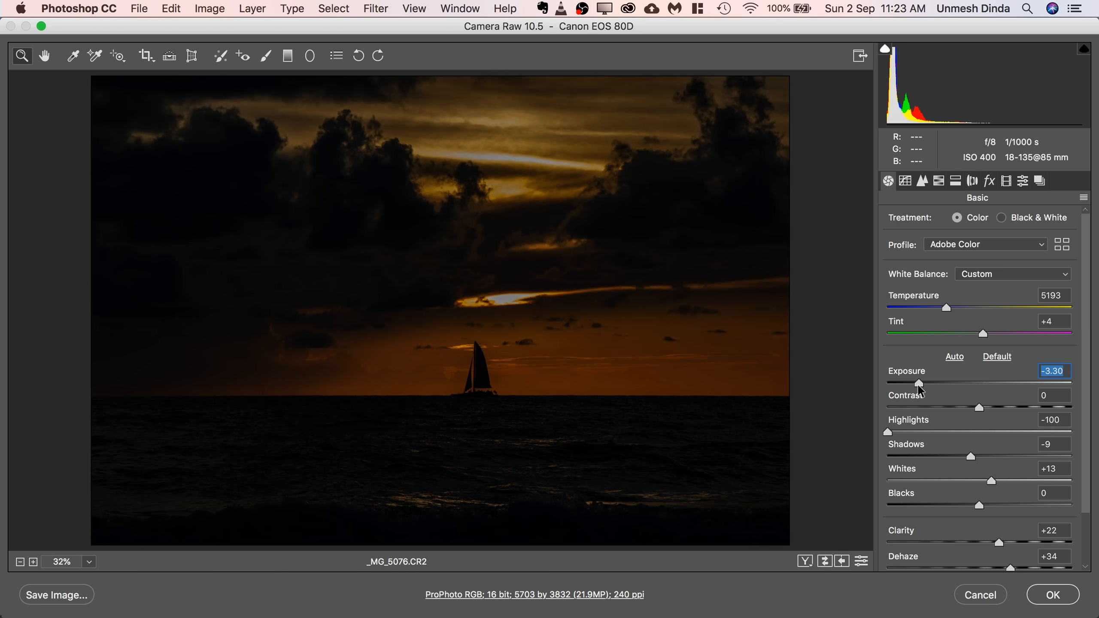
drag(919, 383, 925, 382)
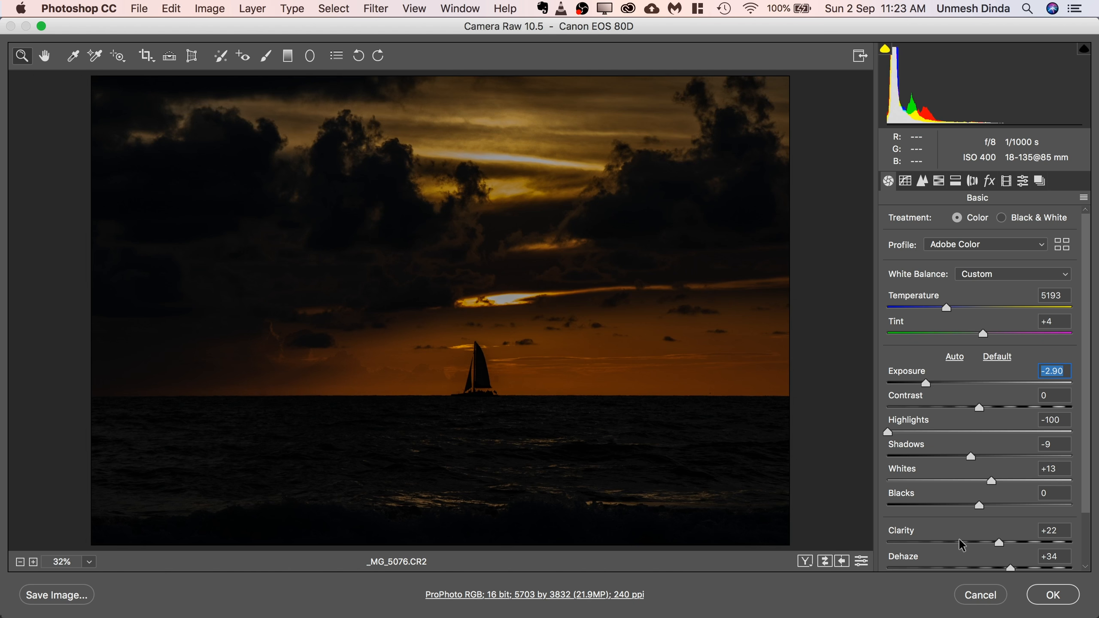
click(1052, 597)
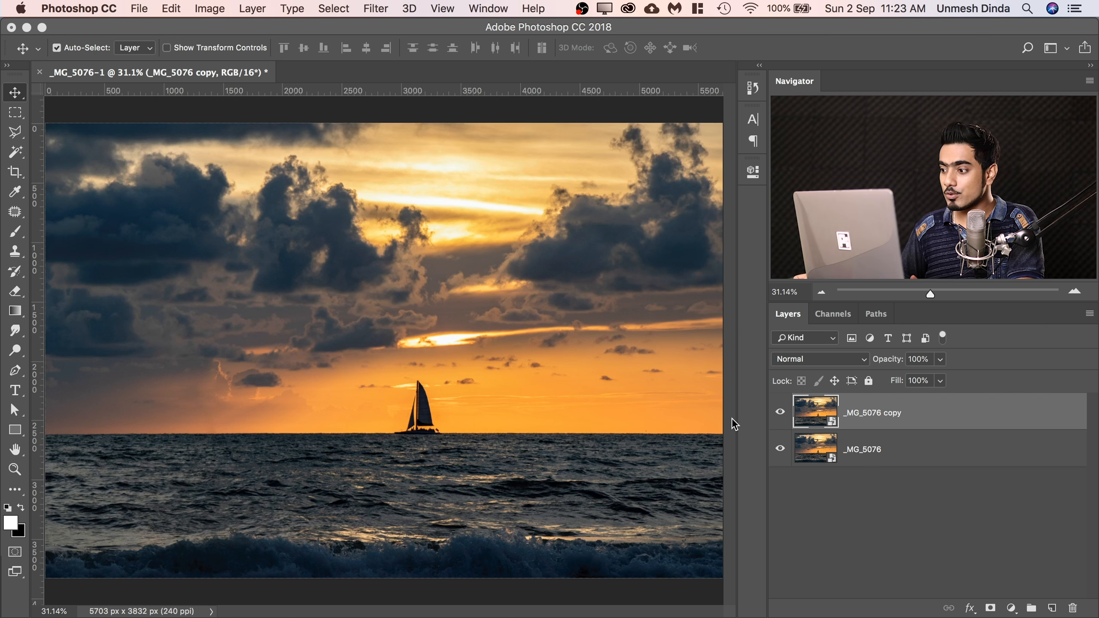
Delete the _MG_5076 copy layer.
drag(989, 431, 1072, 608)
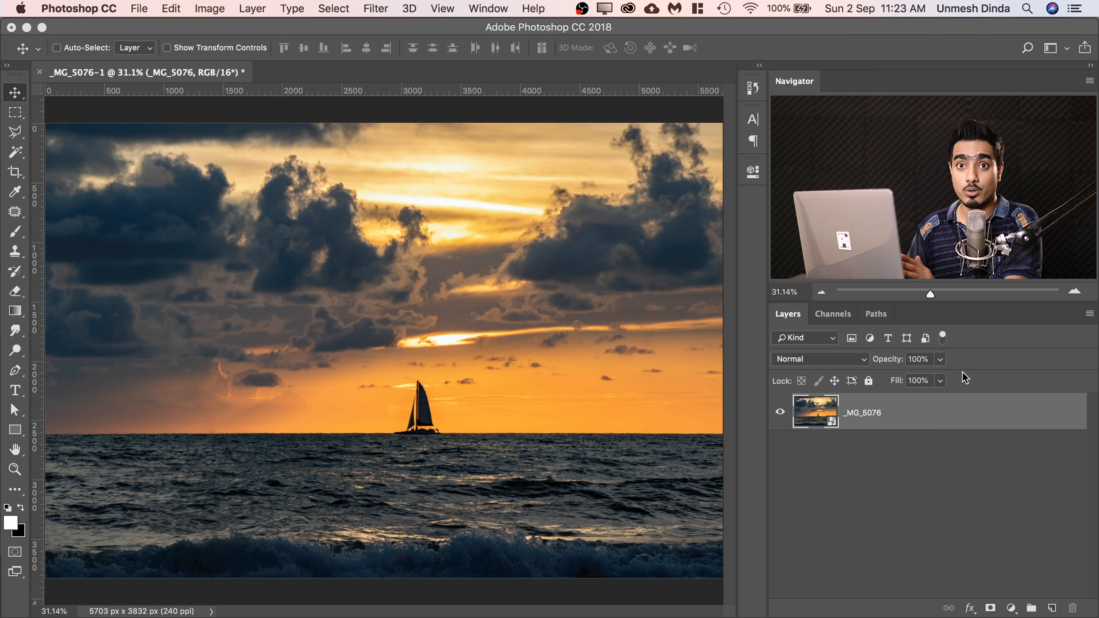
Create an independent smart object copy of _MG_5076 with New Smart Object via Copy and set its Camera Raw exposure to -3.55.
right_click(922, 416)
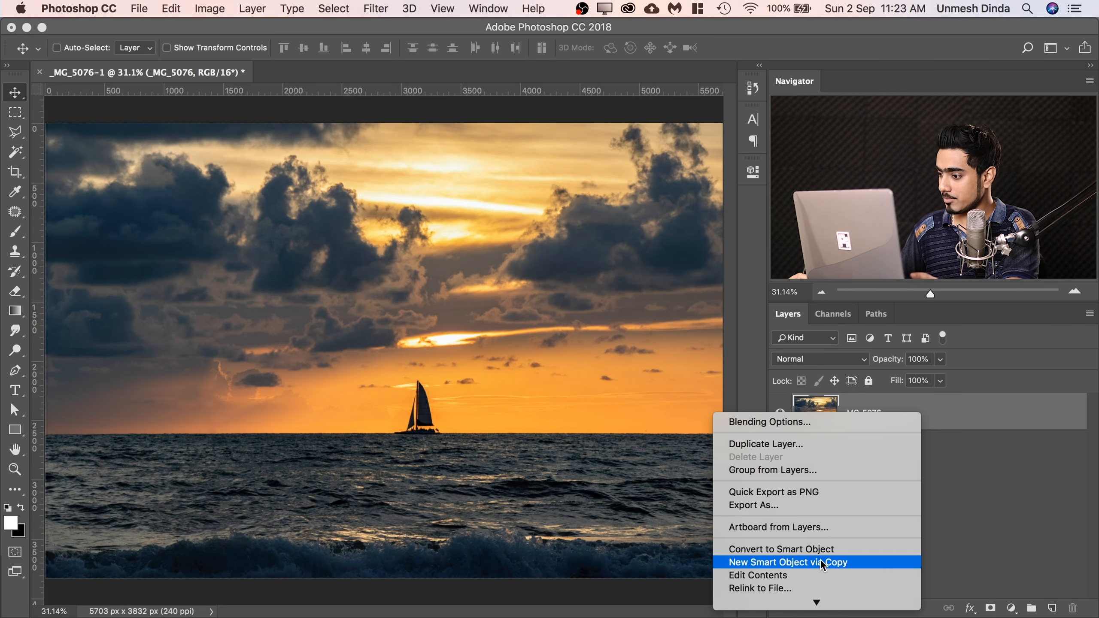
click(820, 560)
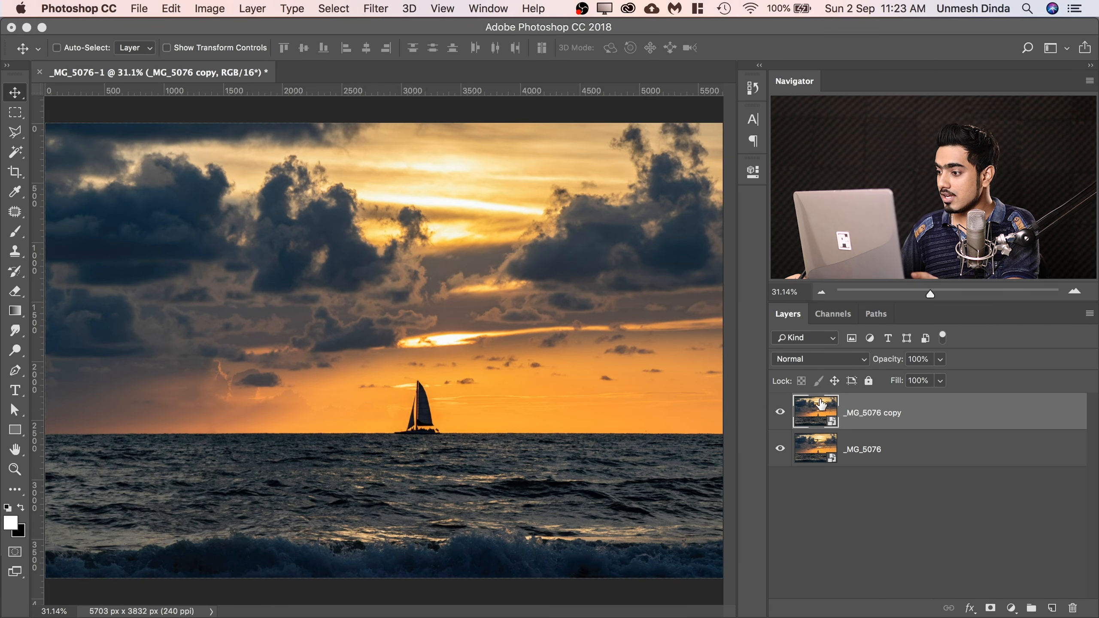
key(b)
double_click(803, 427)
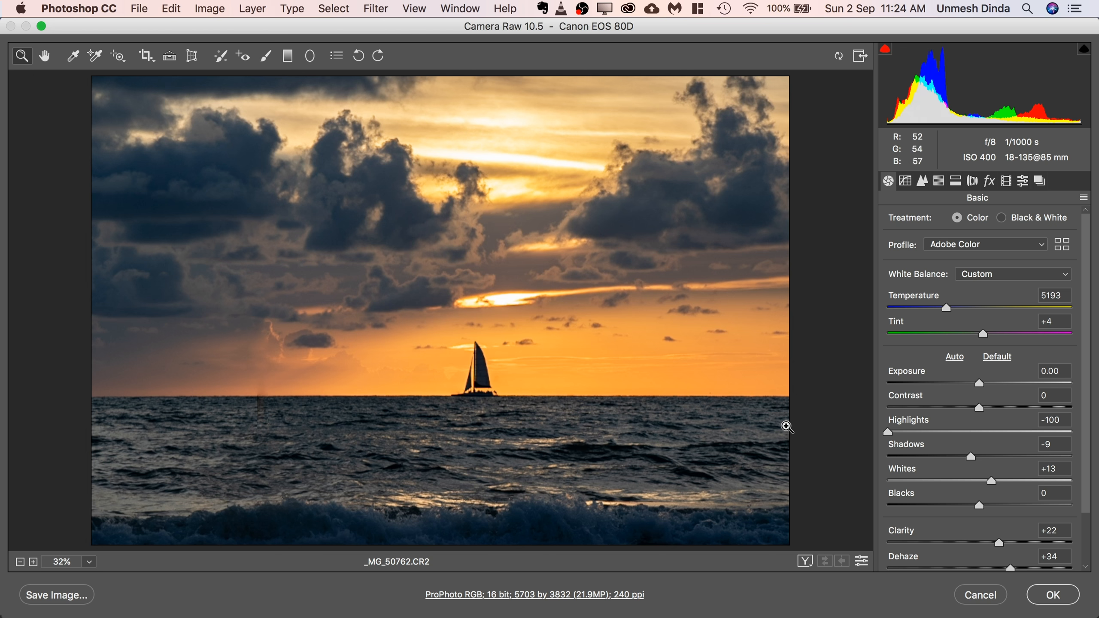
click(917, 389)
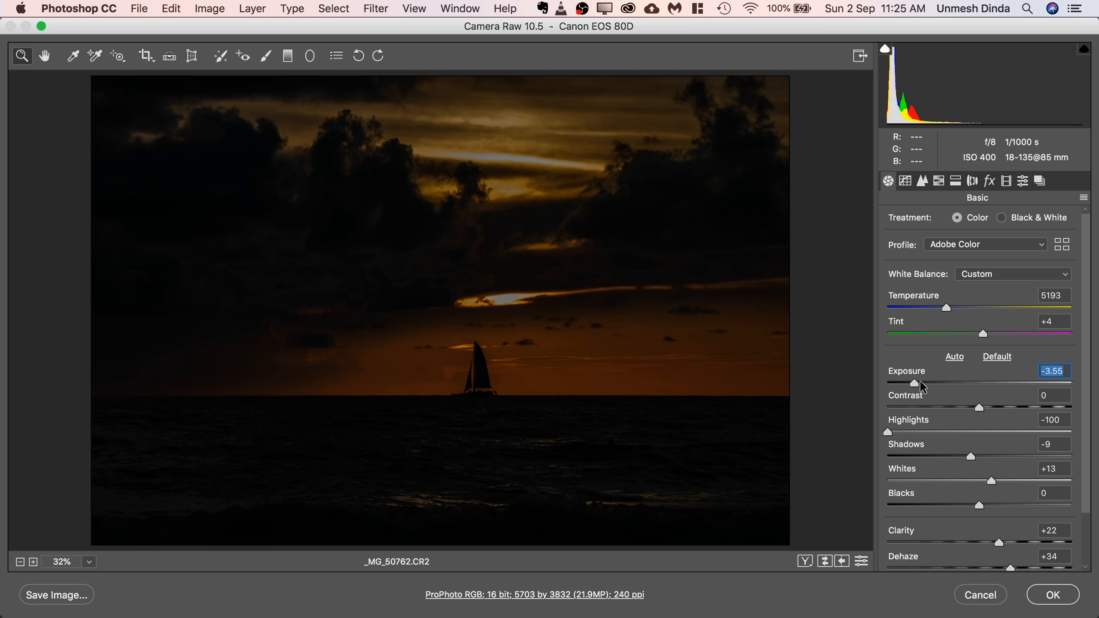
click(1052, 595)
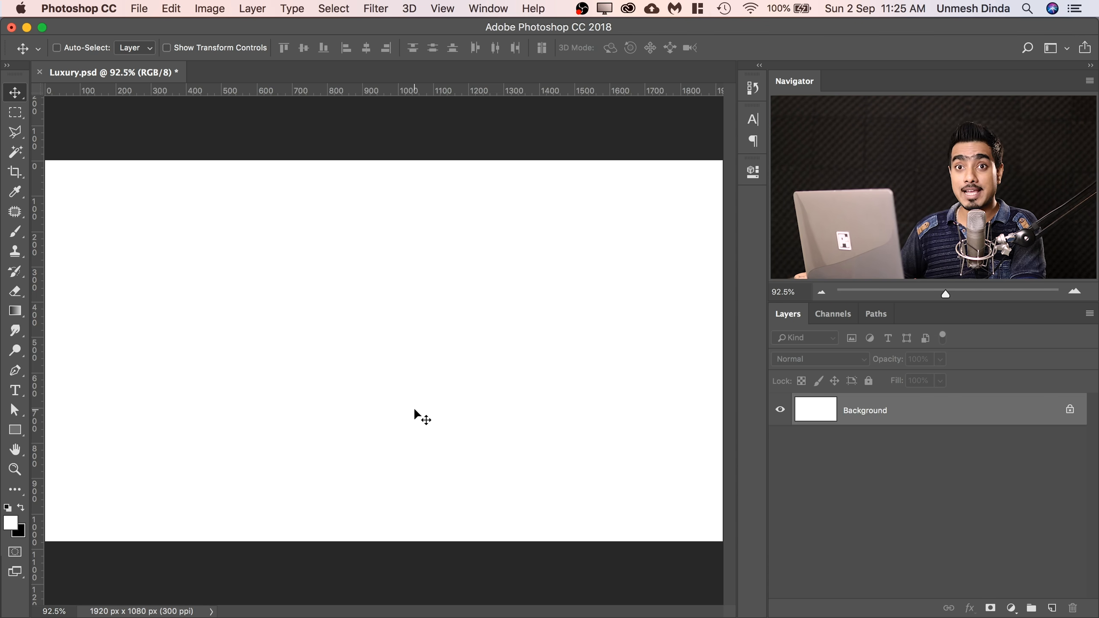
Add a black (000000) solid colour fill layer above the Background in Luxury.psd.
scroll(613, 339, down, 3)
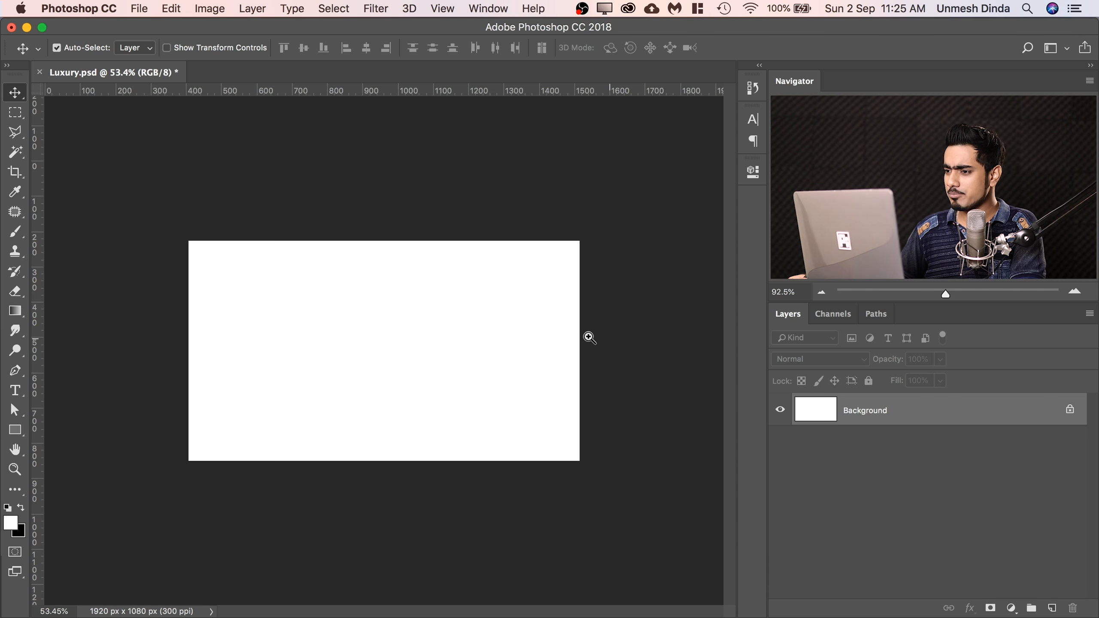
click(1011, 608)
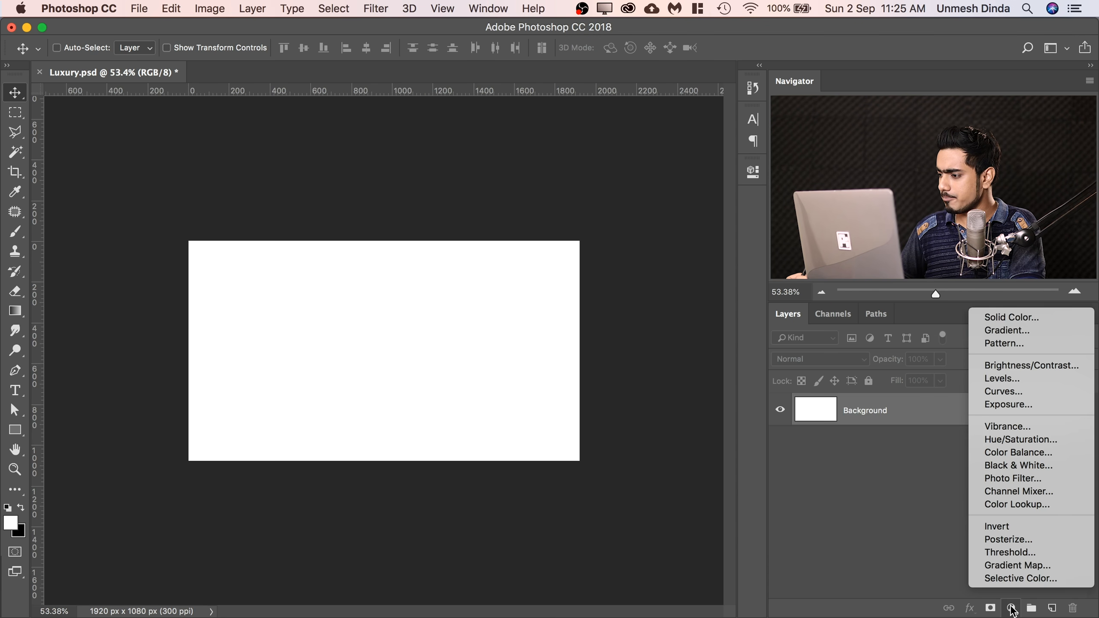
click(995, 318)
click(692, 507)
drag(692, 507, 627, 578)
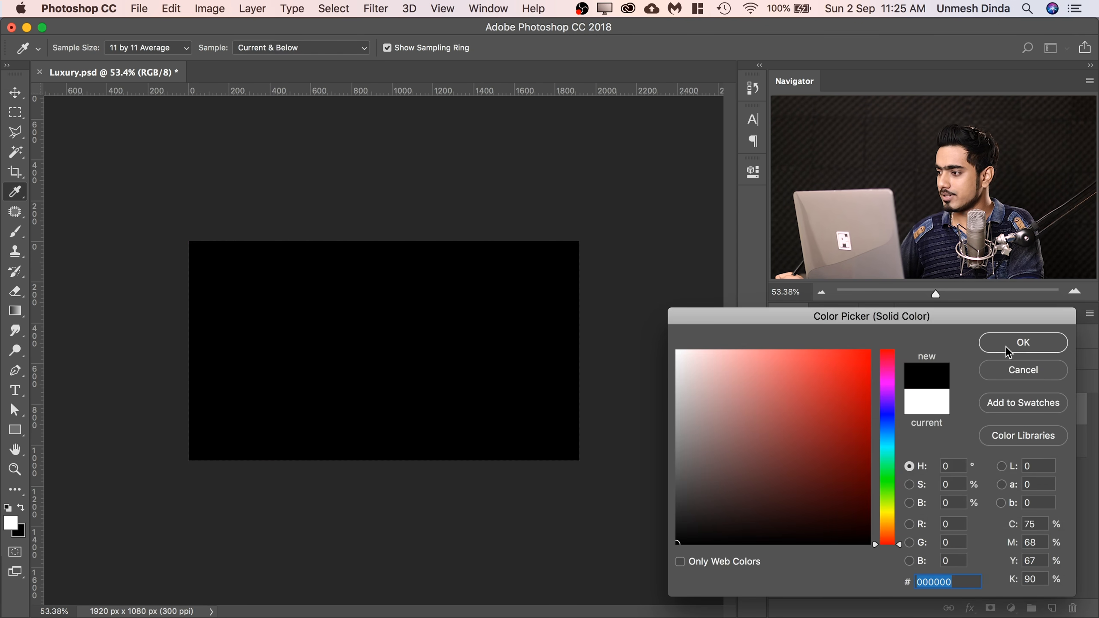
click(1007, 348)
drag(442, 333, 477, 328)
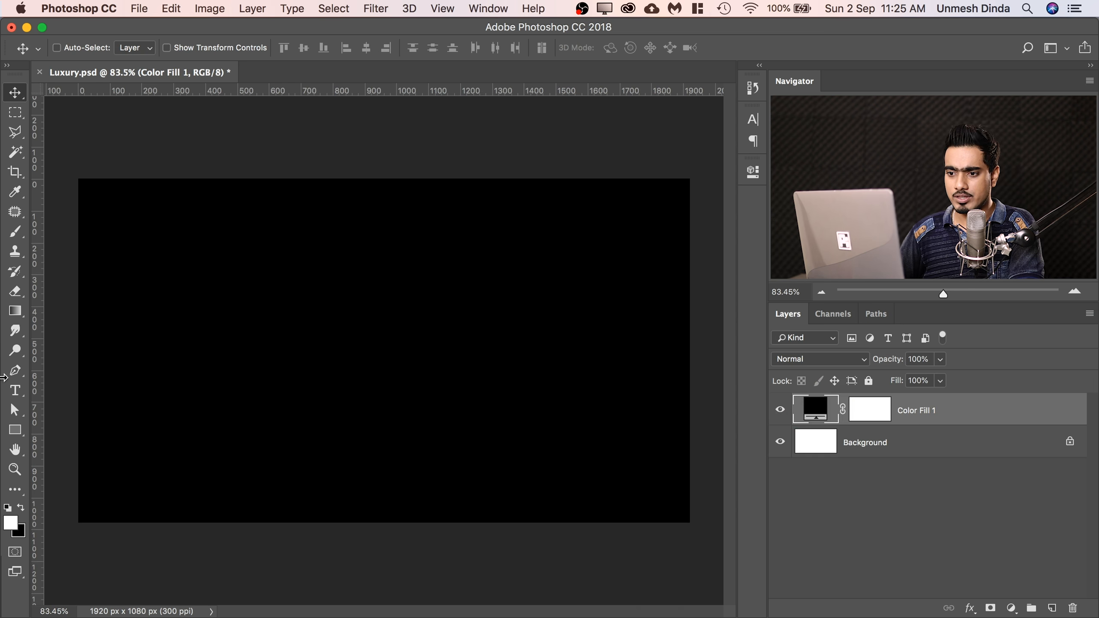
Add the white text LUXURY on the black canvas as a new text layer in Gilroy Light, 84 px.
click(14, 391)
click(302, 328)
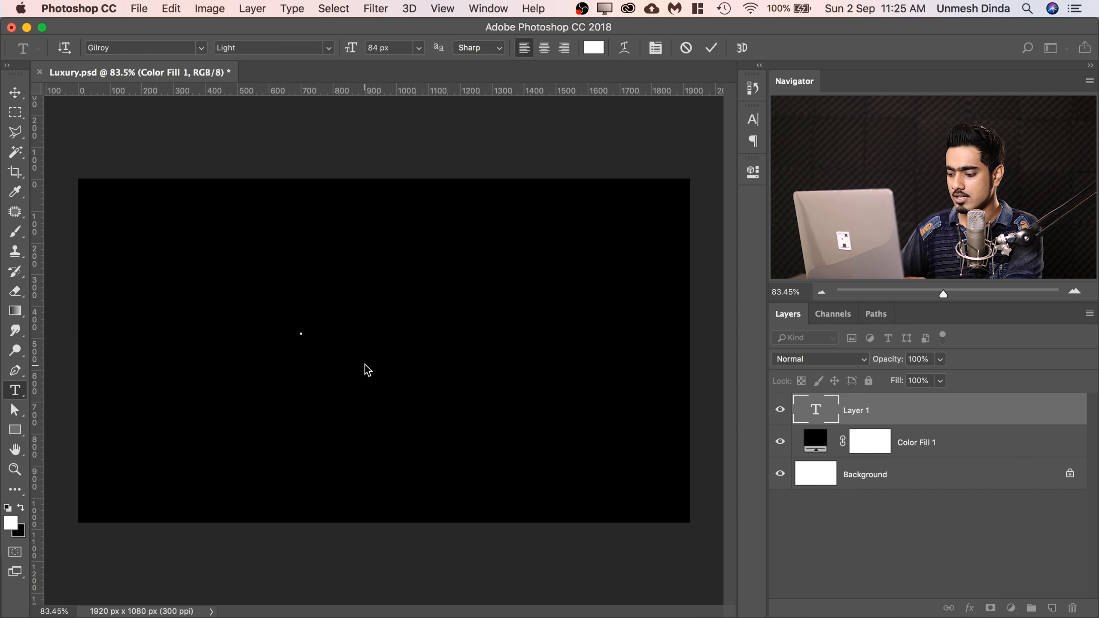
text(LUXURY)
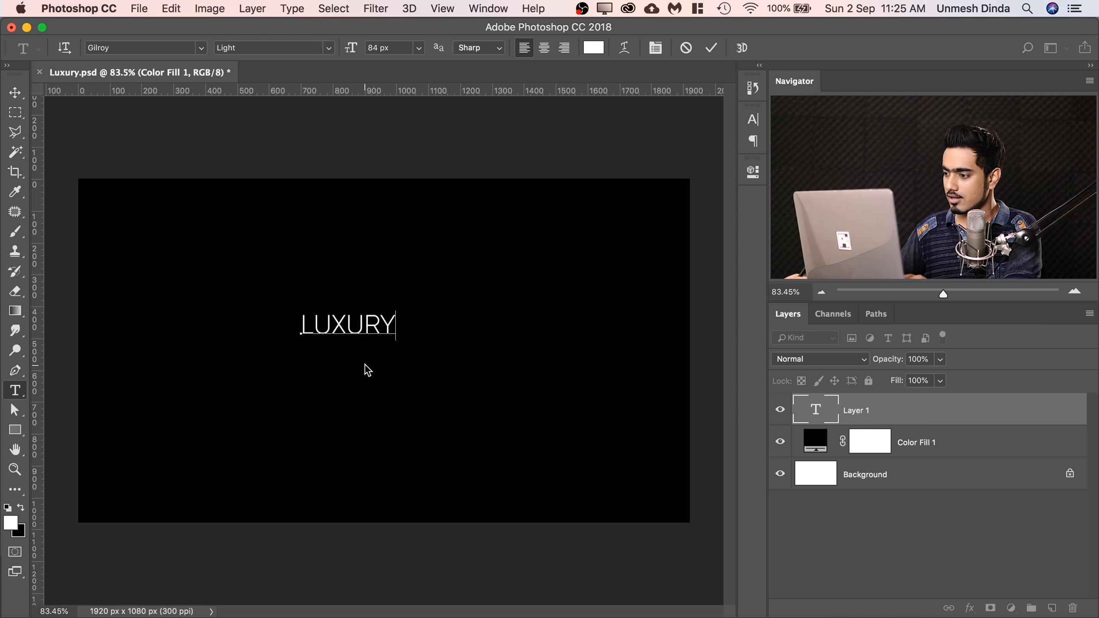
click(817, 415)
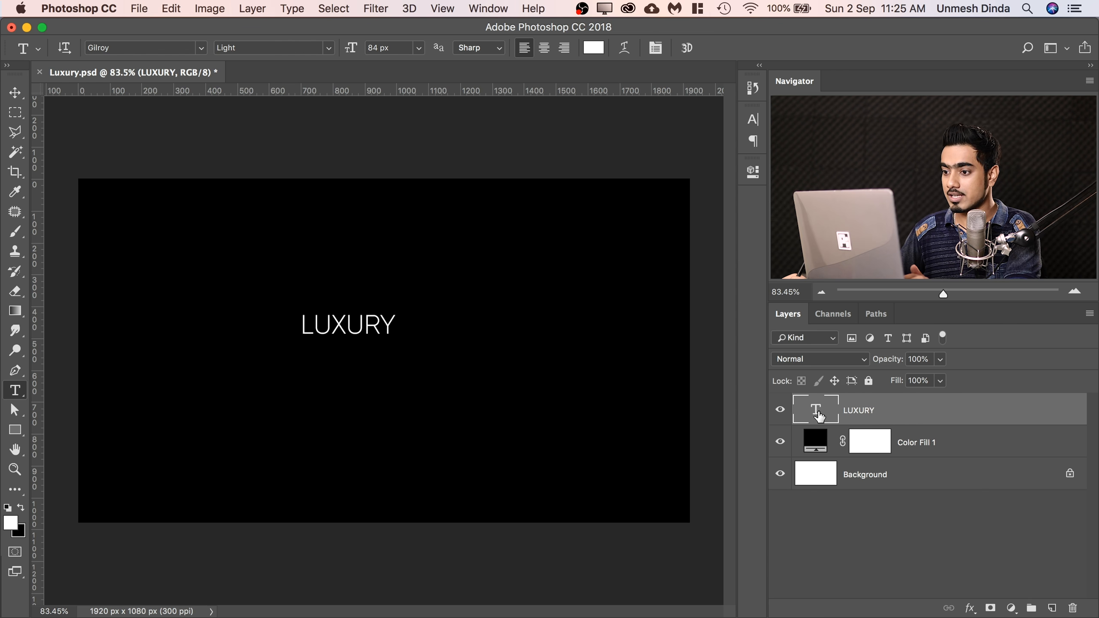
Change the font style of the LUXURY text to ExtraBold.
double_click(817, 416)
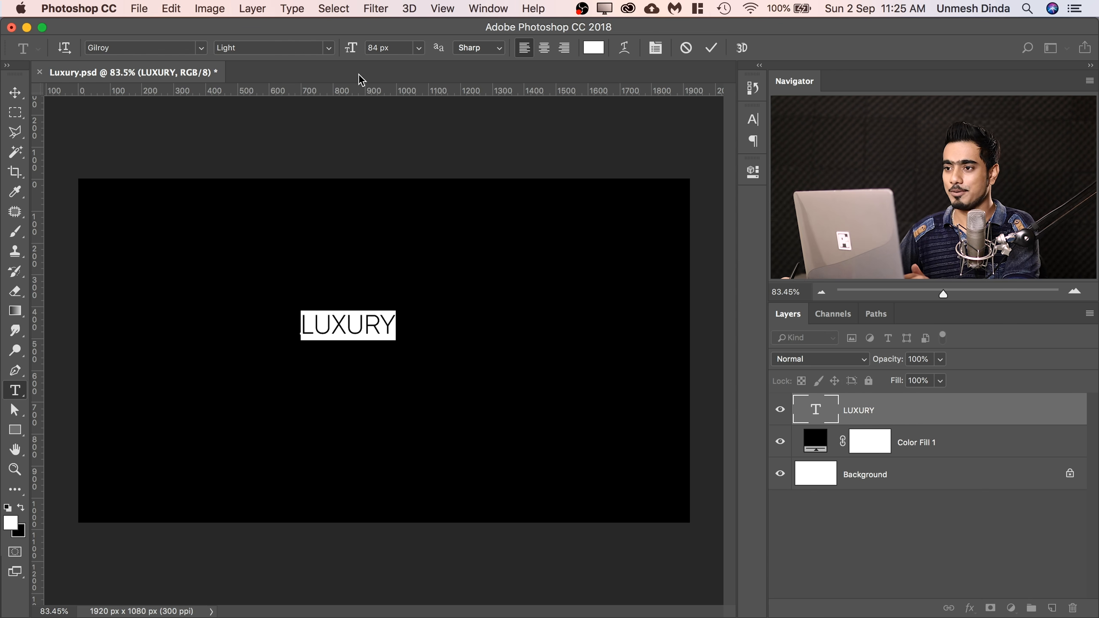
click(329, 53)
click(318, 53)
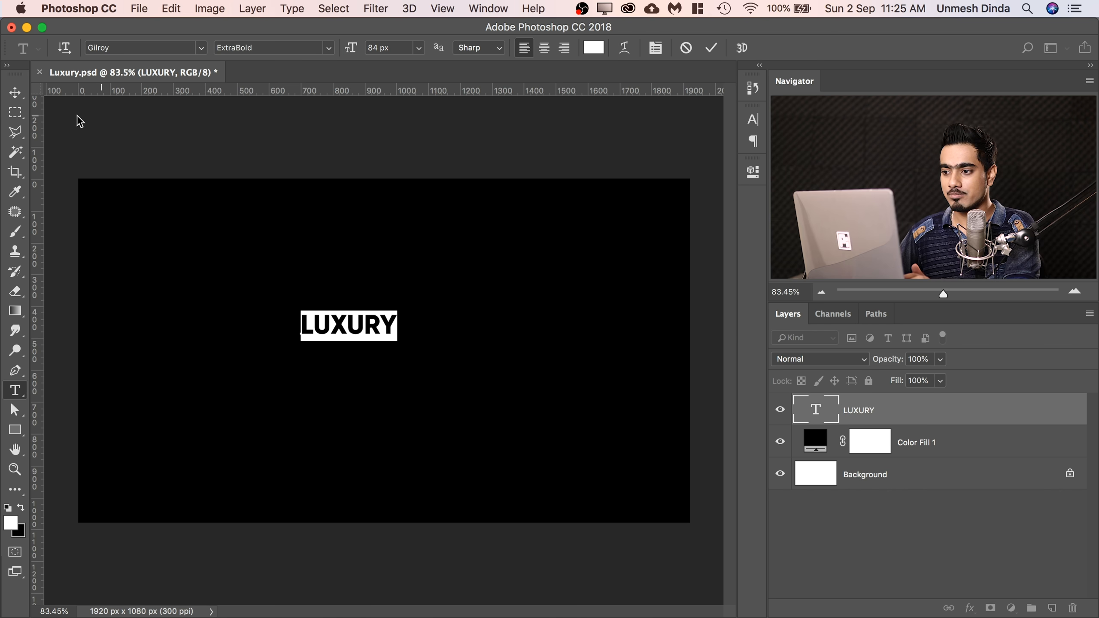
Enlarge the LUXURY text to nearly half the canvas width and centre it on the canvas.
click(14, 95)
key(super+t)
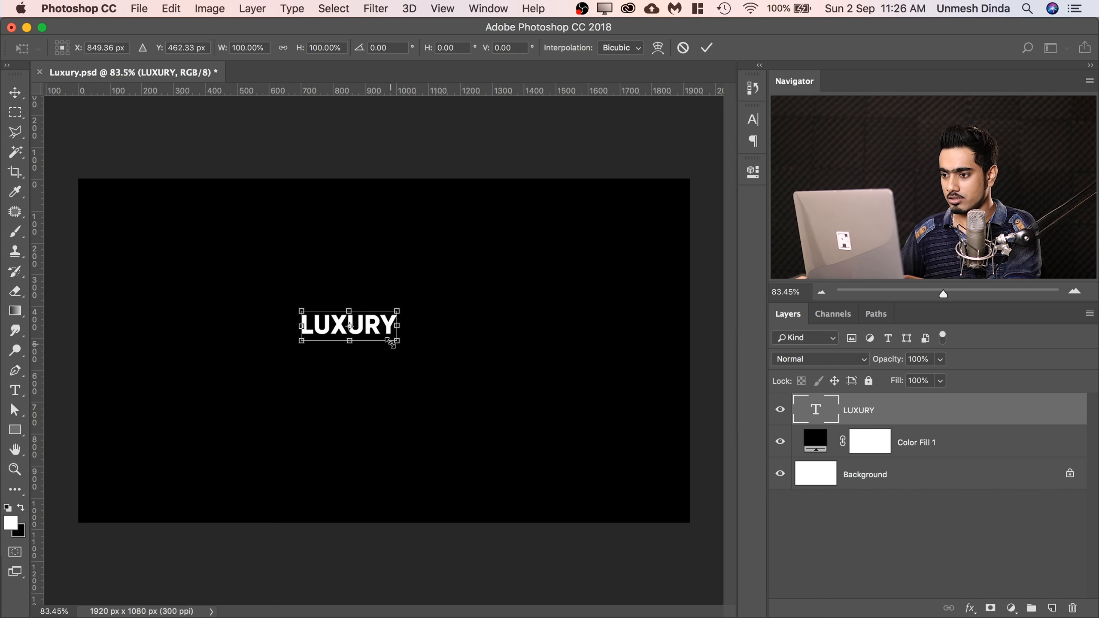
drag(397, 341, 602, 409)
drag(519, 342, 466, 340)
key(Return)
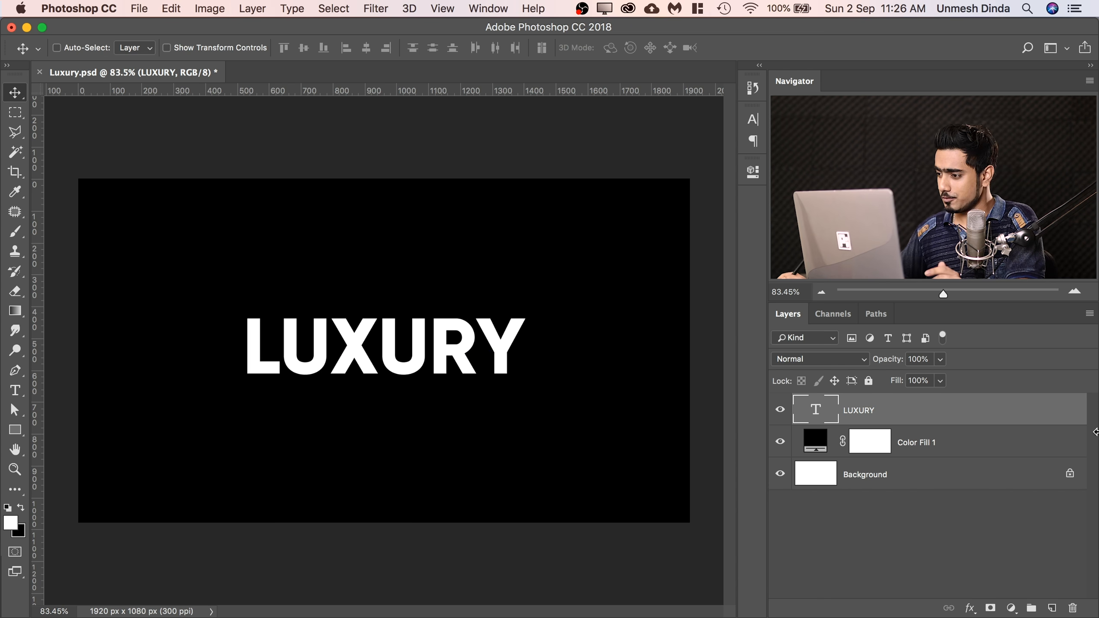
Convert the LUXURY text layer to a smart object and duplicate it.
right_click(1042, 409)
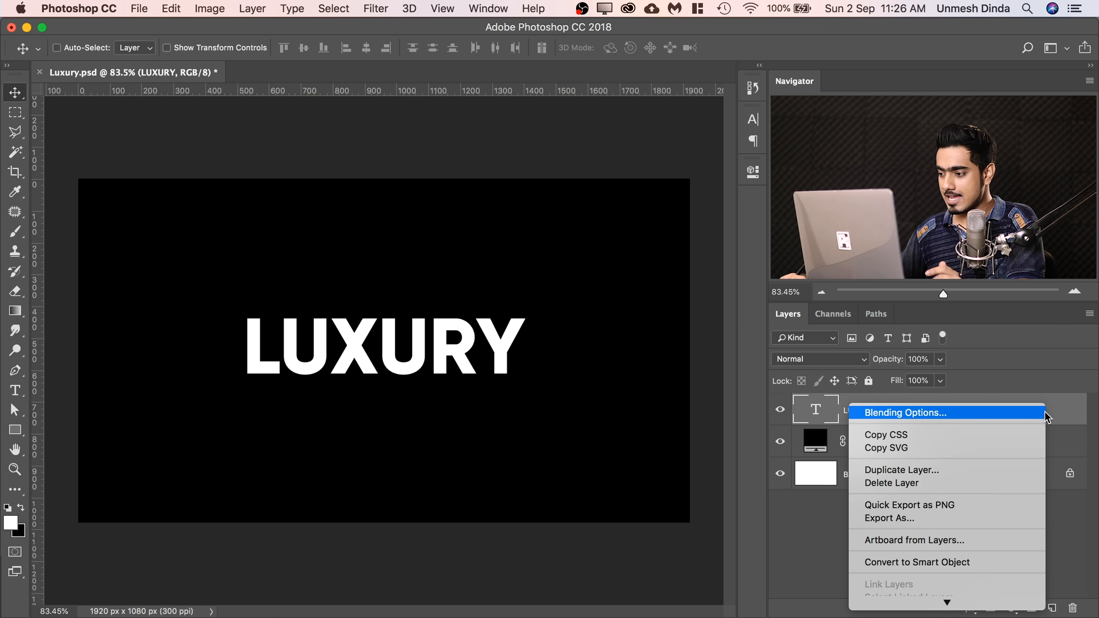
click(901, 562)
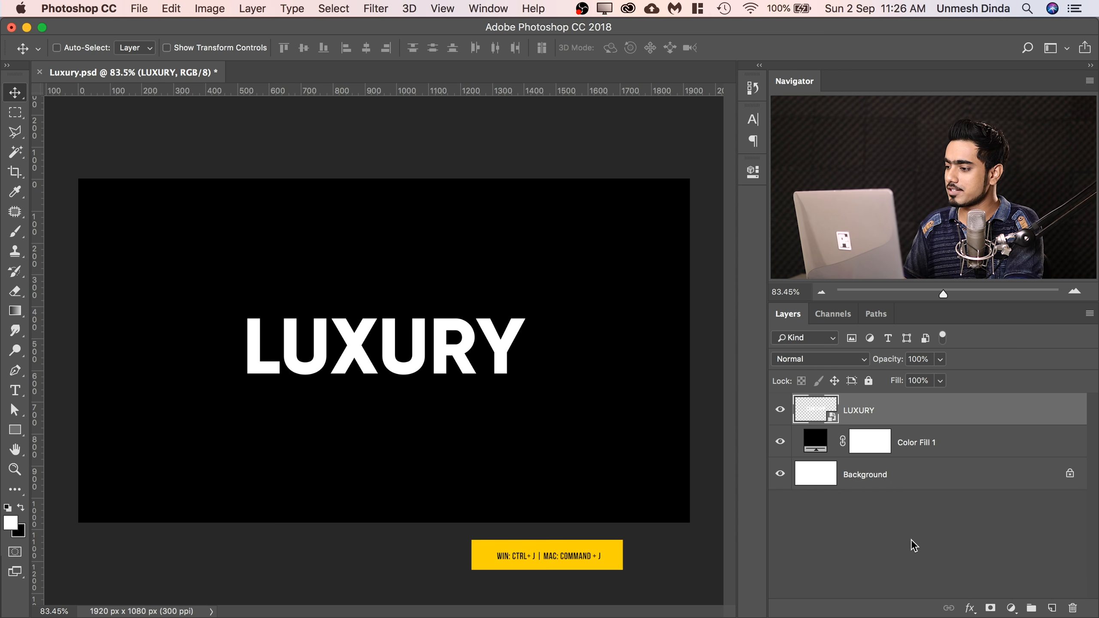
key(super+j)
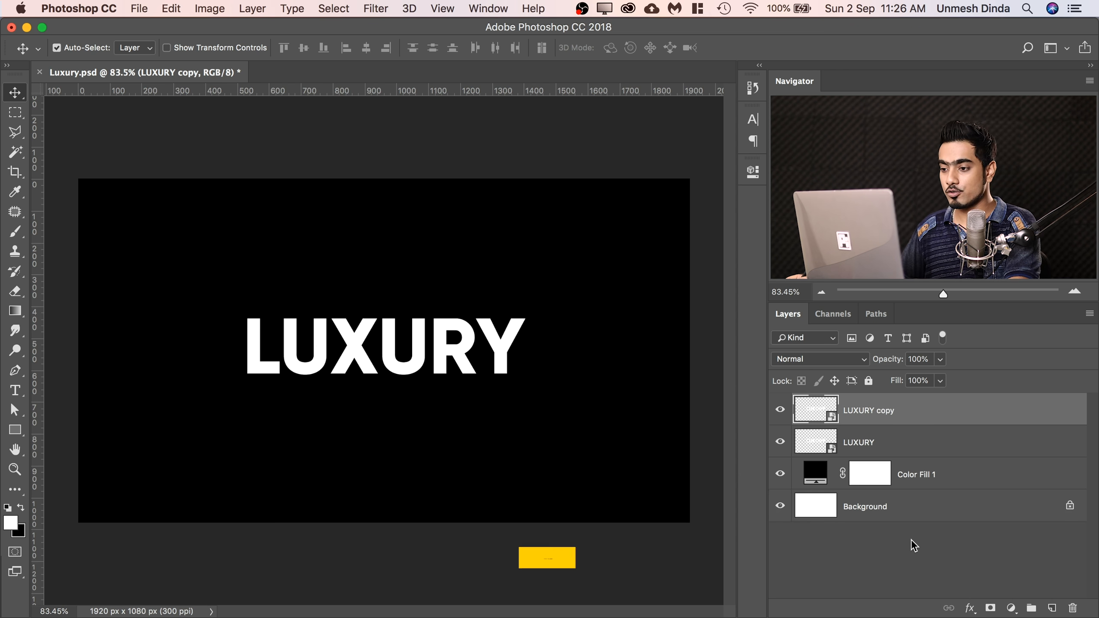
Flip the LUXURY copy vertically to about -111% height directly beneath the original and set its opacity to 20%.
key(super+t)
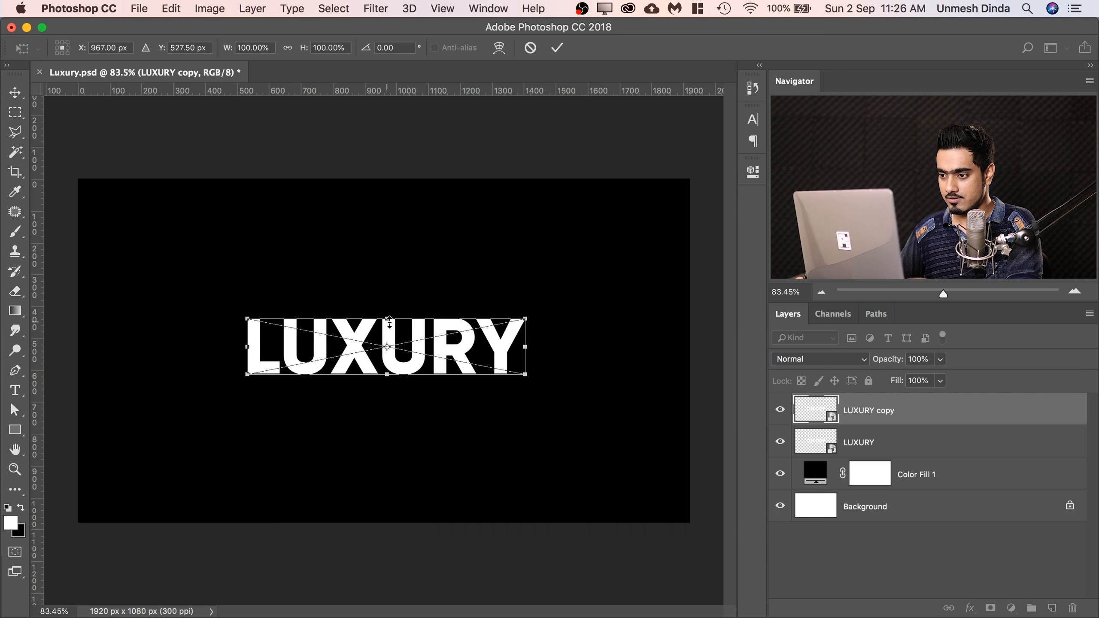
drag(394, 319, 392, 441)
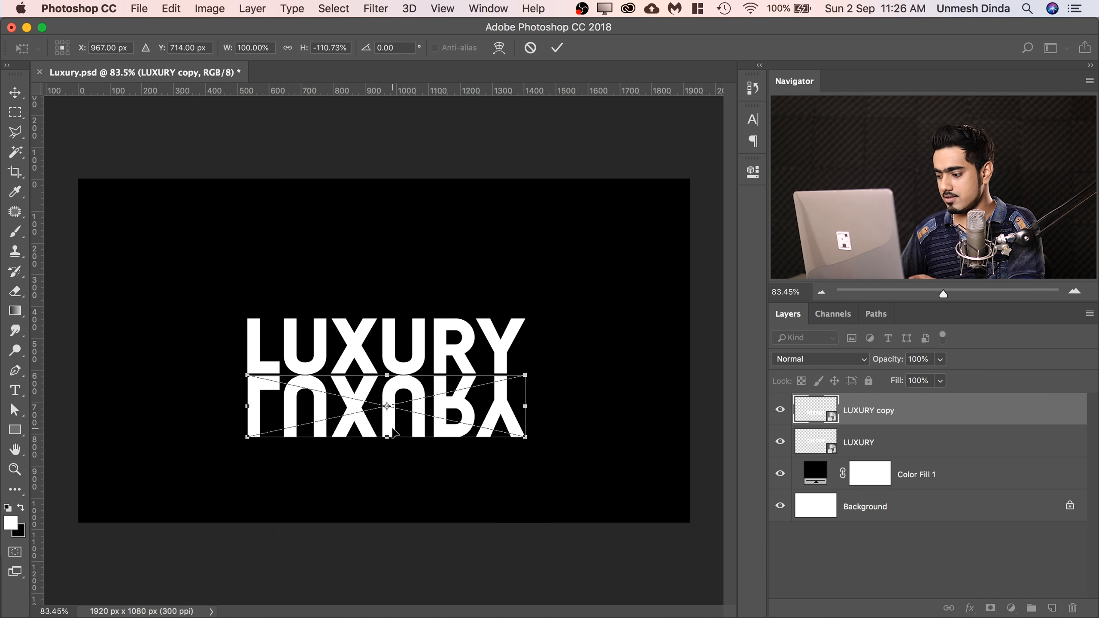
key(Return)
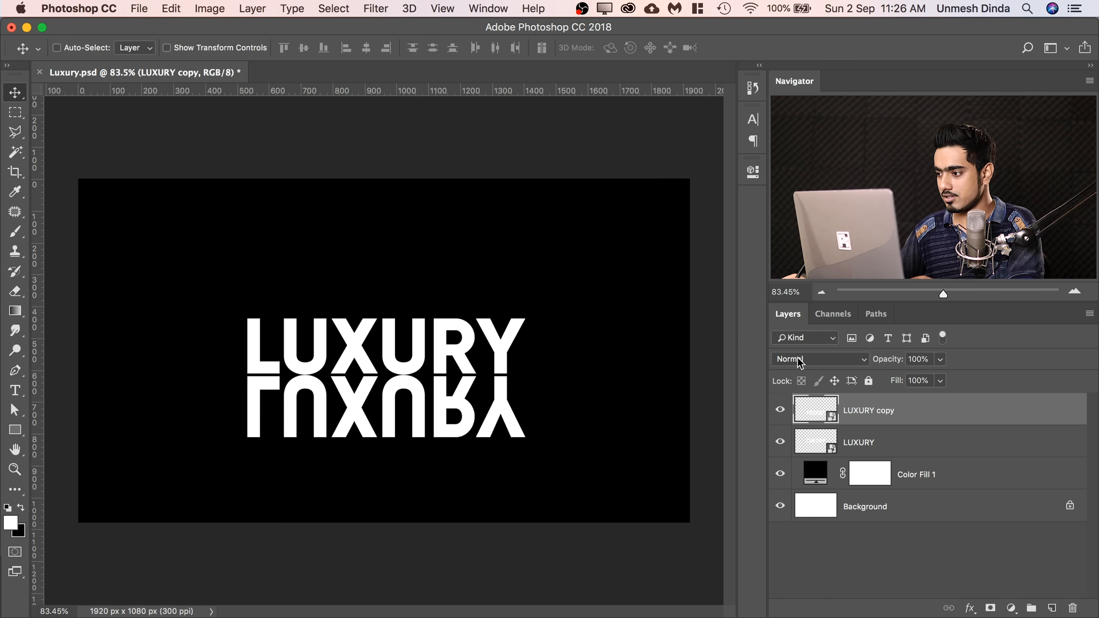
click(928, 360)
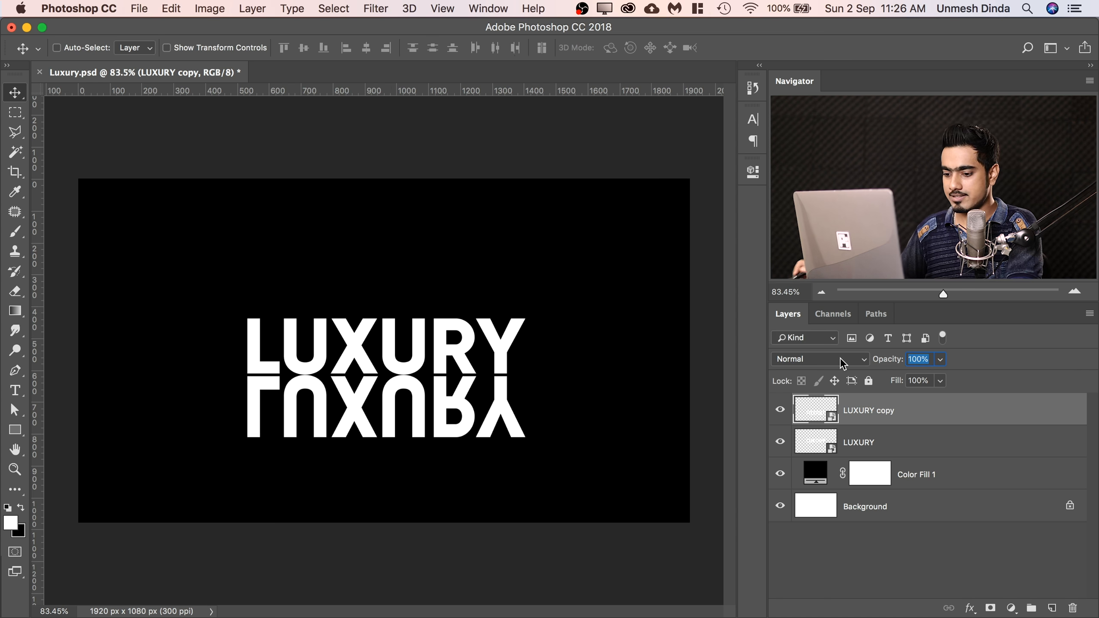
text(20)
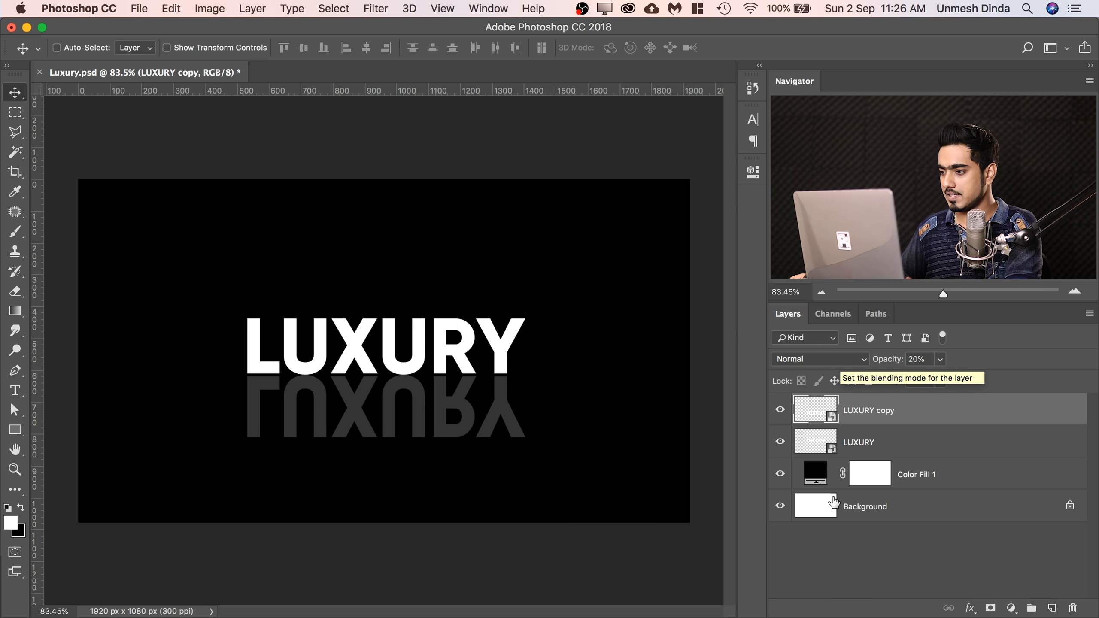
Mask the LUXURY copy with a black-to-white gradient that fades the reflection downward, and set the layer's opacity to 35%.
click(990, 608)
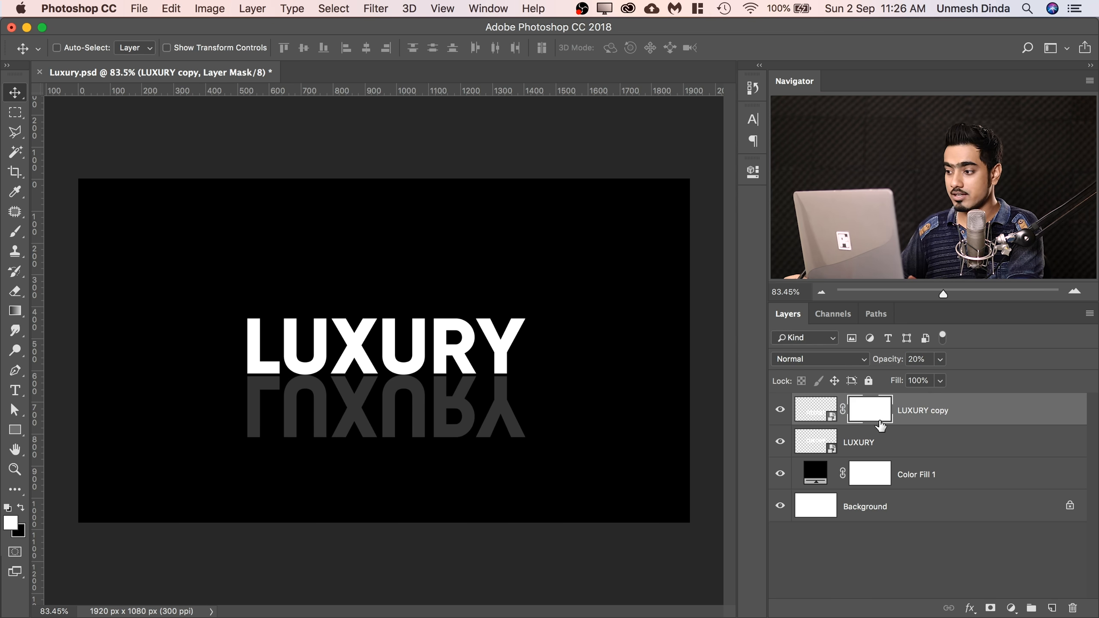
click(14, 311)
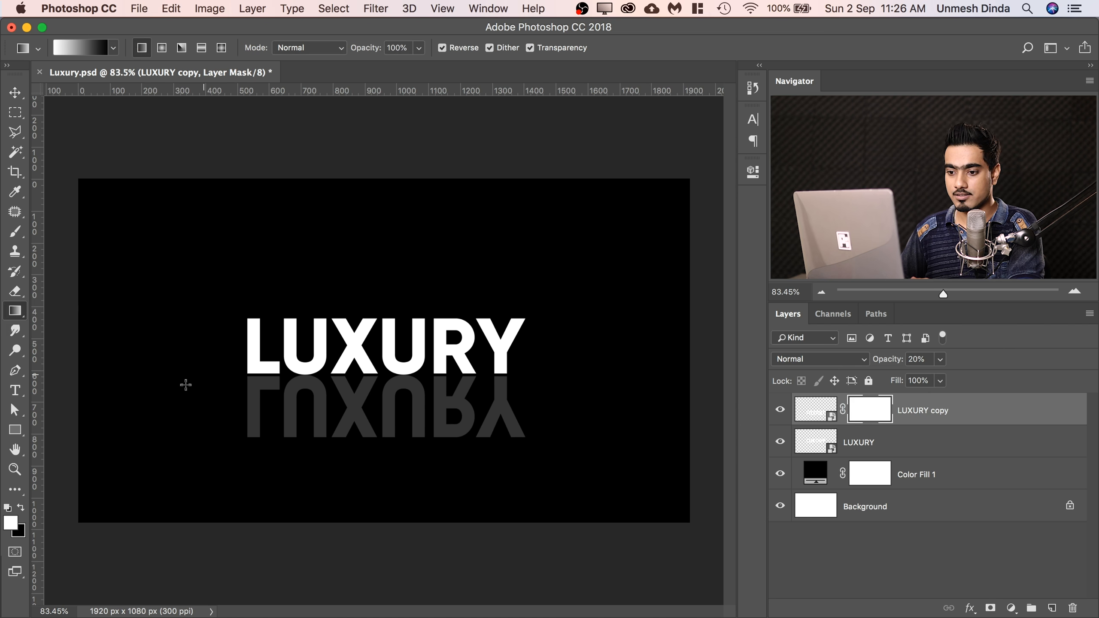
drag(420, 444, 386, 449)
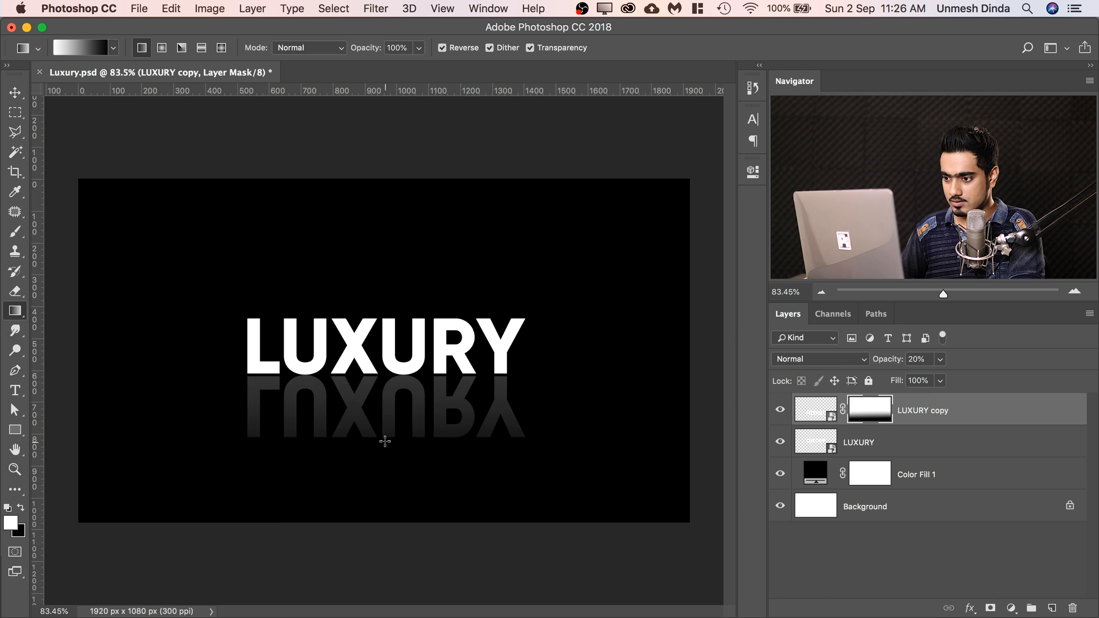
drag(392, 319, 392, 320)
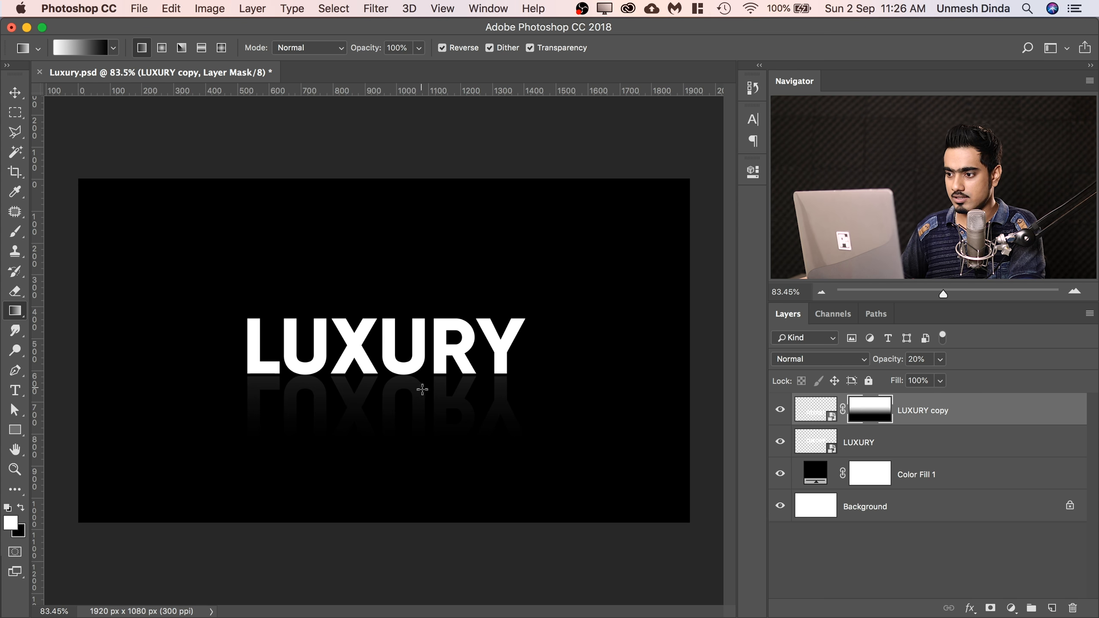
drag(893, 363, 901, 363)
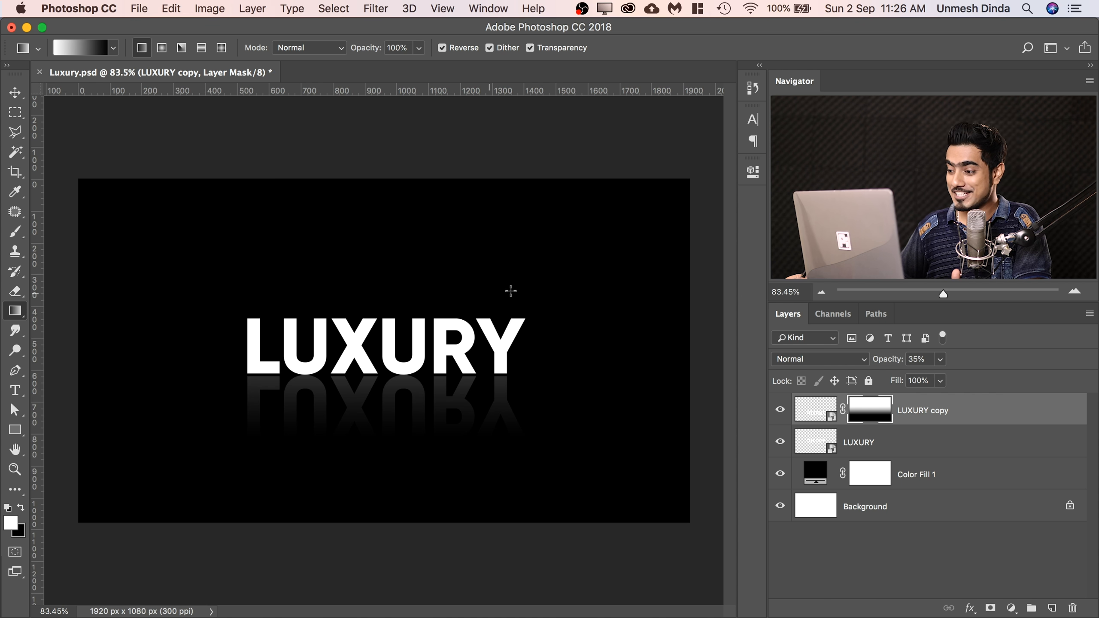
Change the text inside the LUXURY smart object to KEKE, save its contents and return to Luxury.psd.
double_click(816, 442)
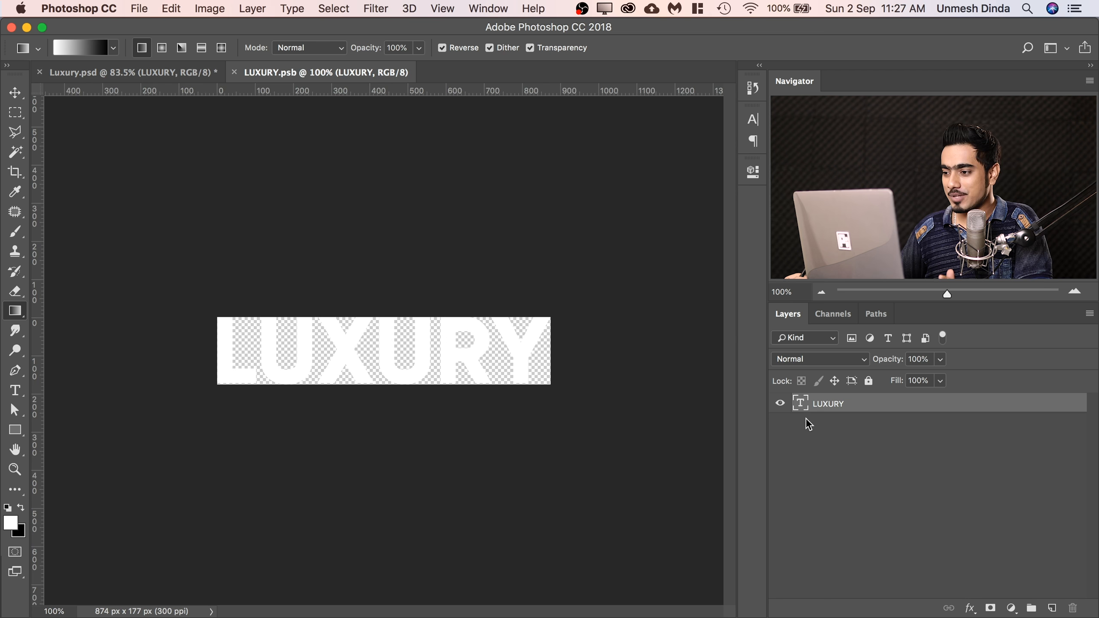
double_click(801, 405)
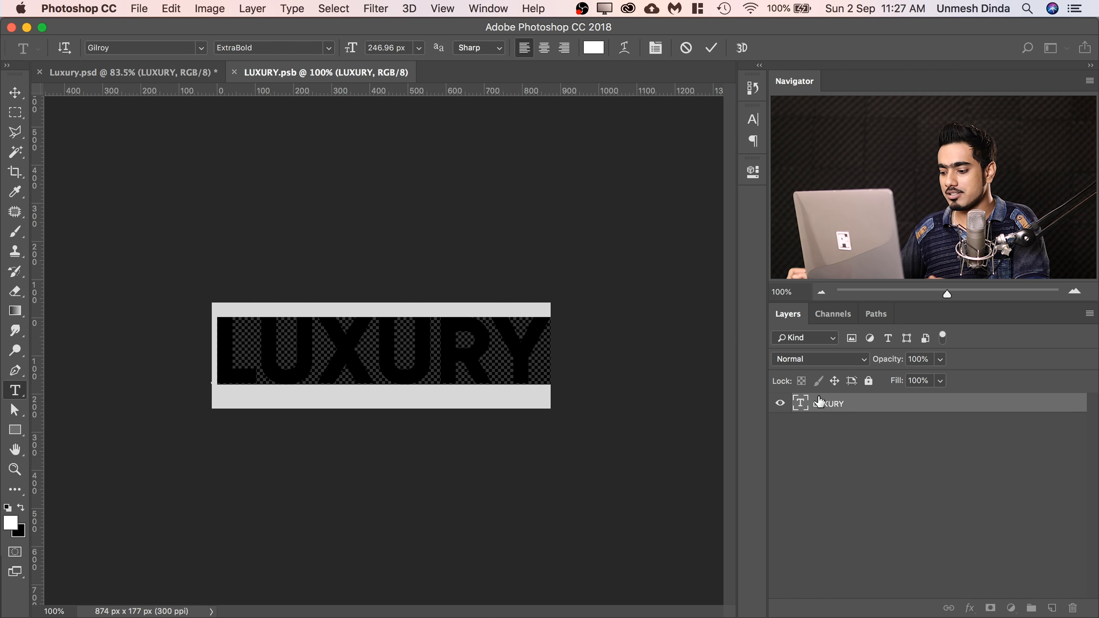
text(KEKE)
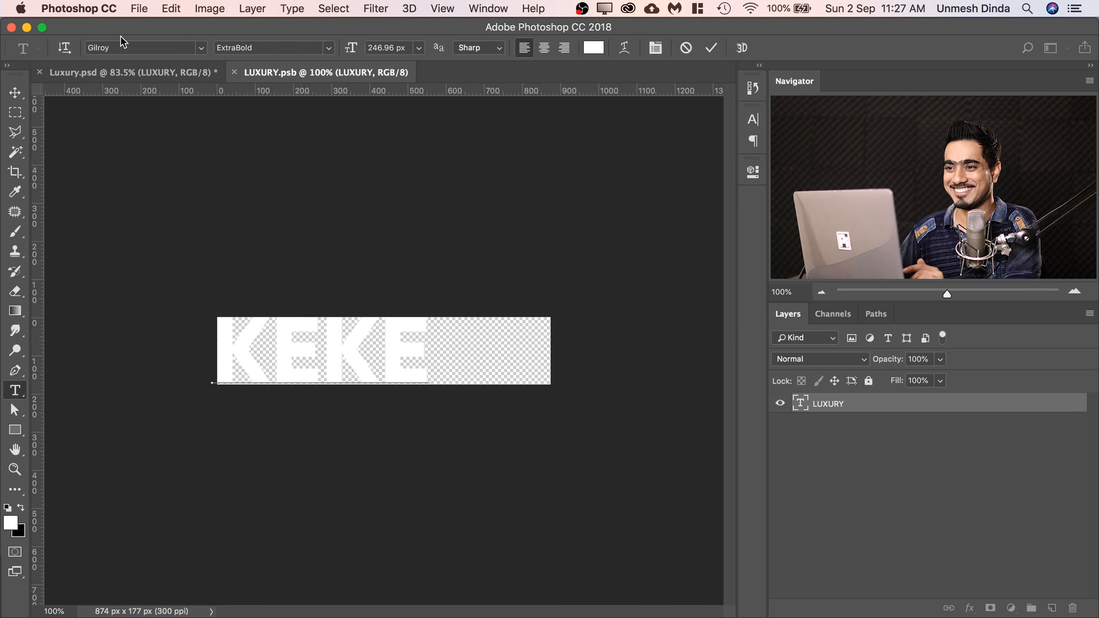
click(139, 9)
click(164, 151)
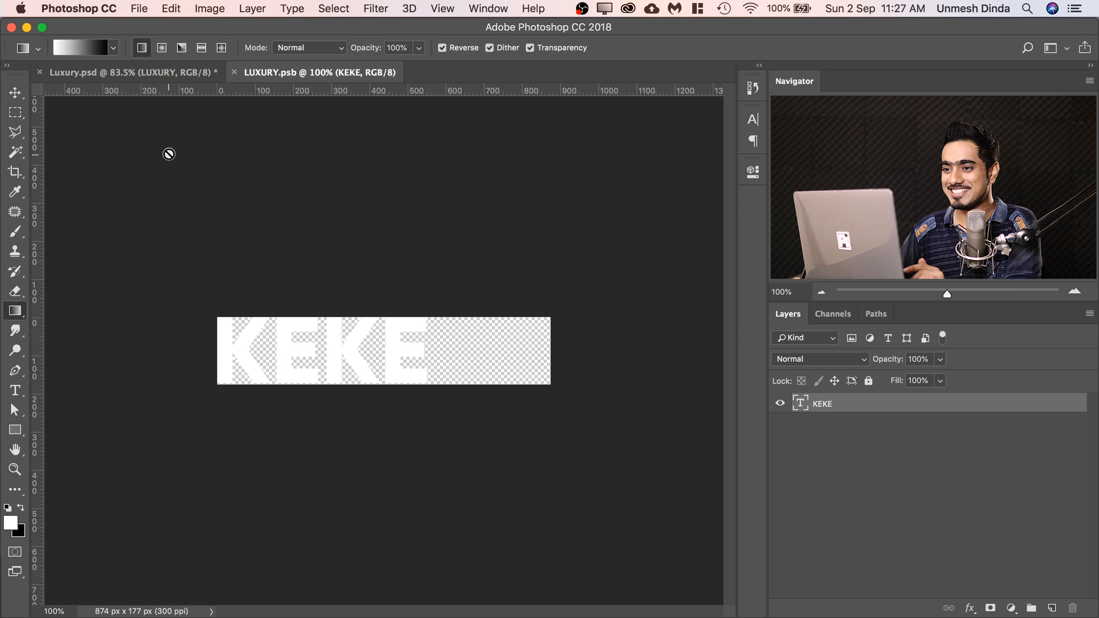
click(130, 72)
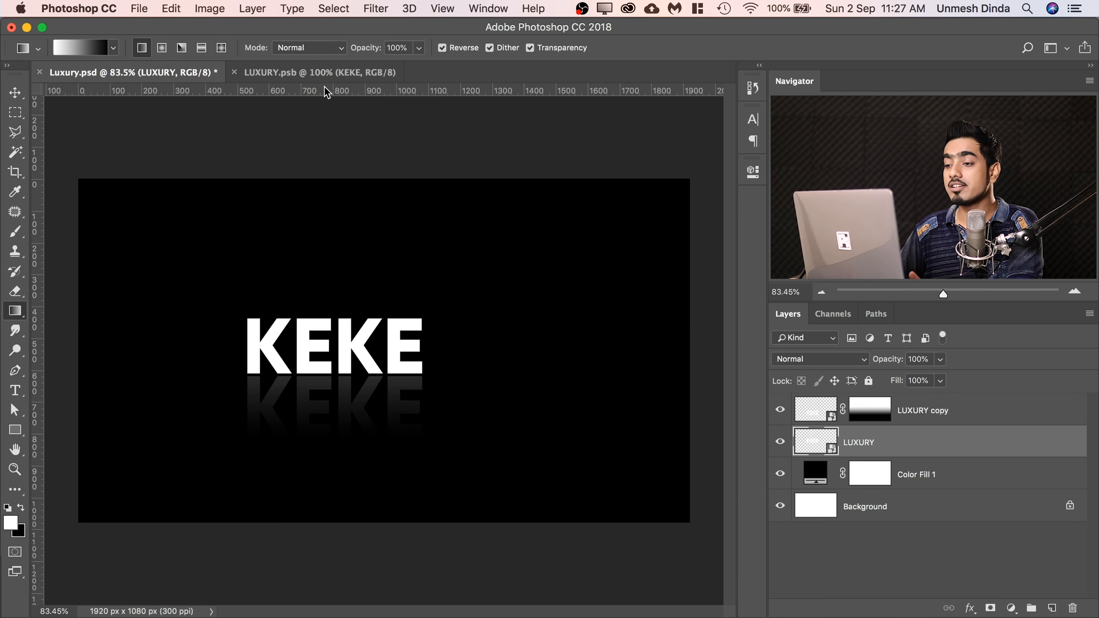
Open the LUXURY smart object's contents and replace the KEKE text with COMFORT.
double_click(821, 442)
double_click(805, 409)
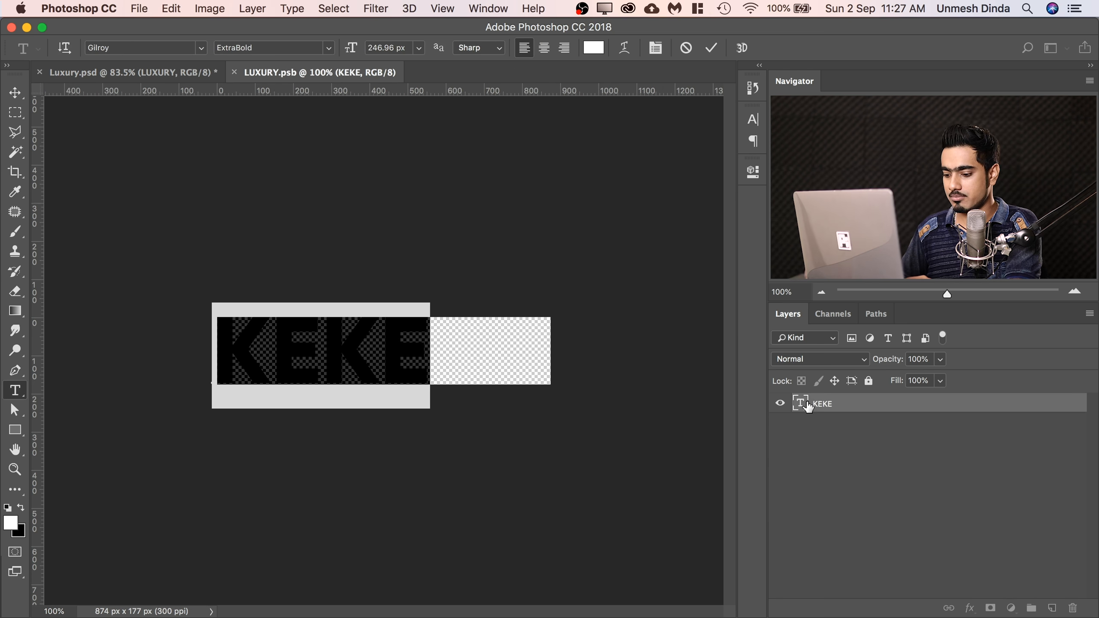
text(COMF)
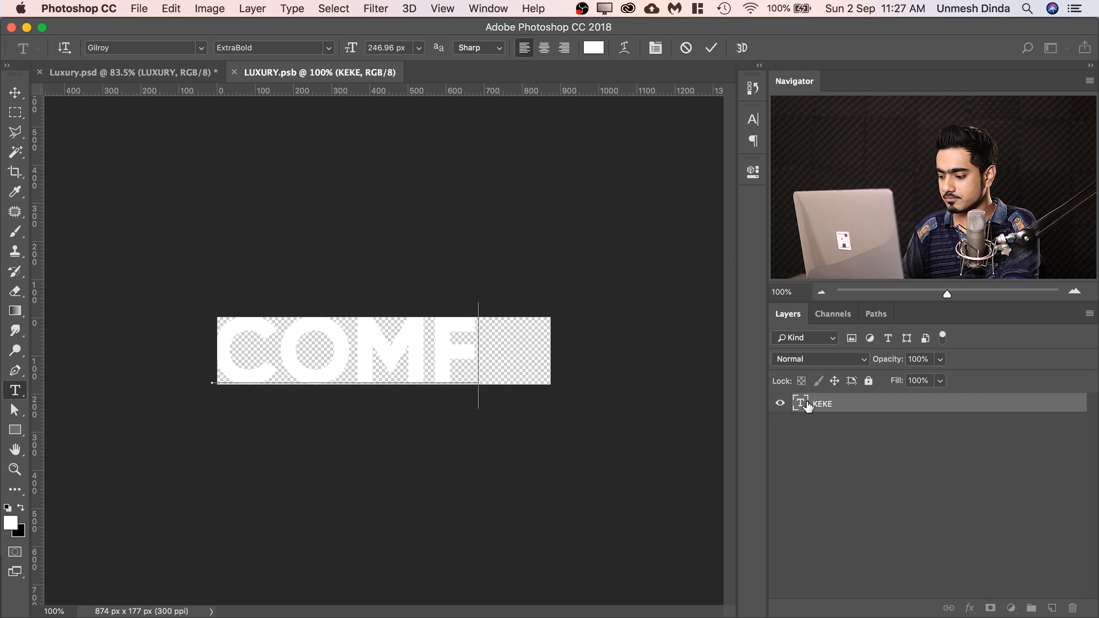
text(O)
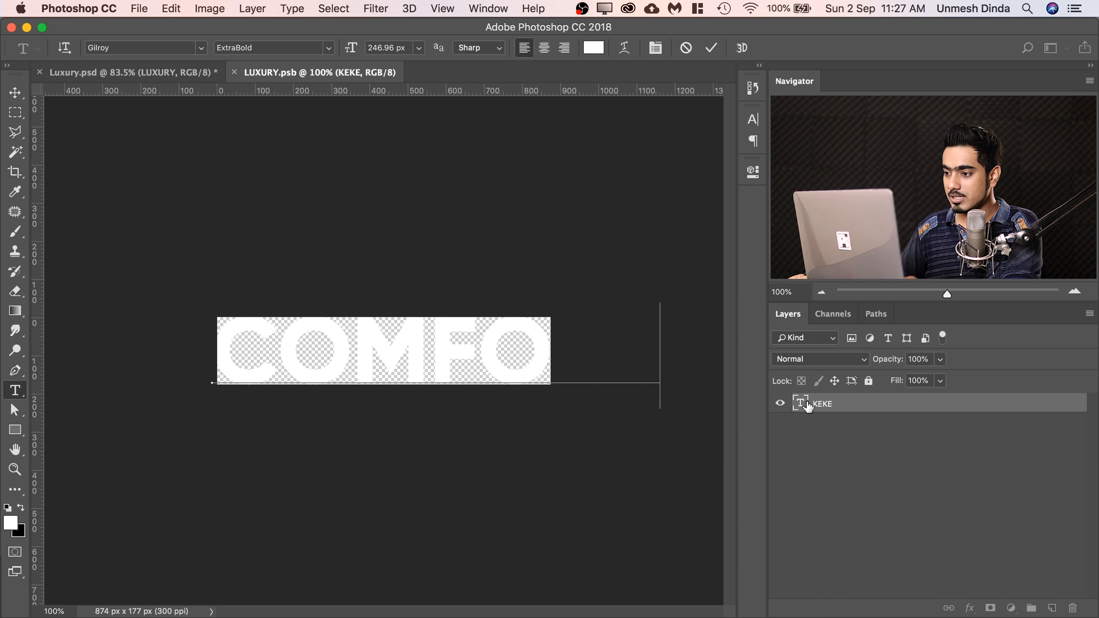
text(RT)
key(super+Return)
key(v)
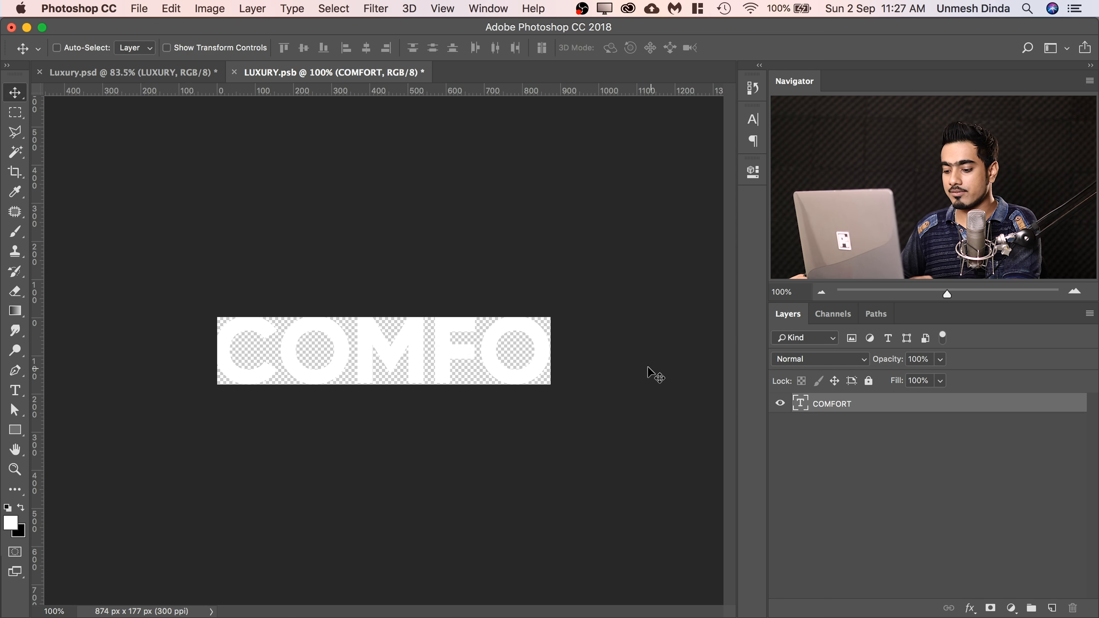
Widen the smart object's canvas with the Crop tool to about 1187 px to fit COMFORT, save it and return to Luxury.psd.
key(c)
drag(549, 351, 629, 335)
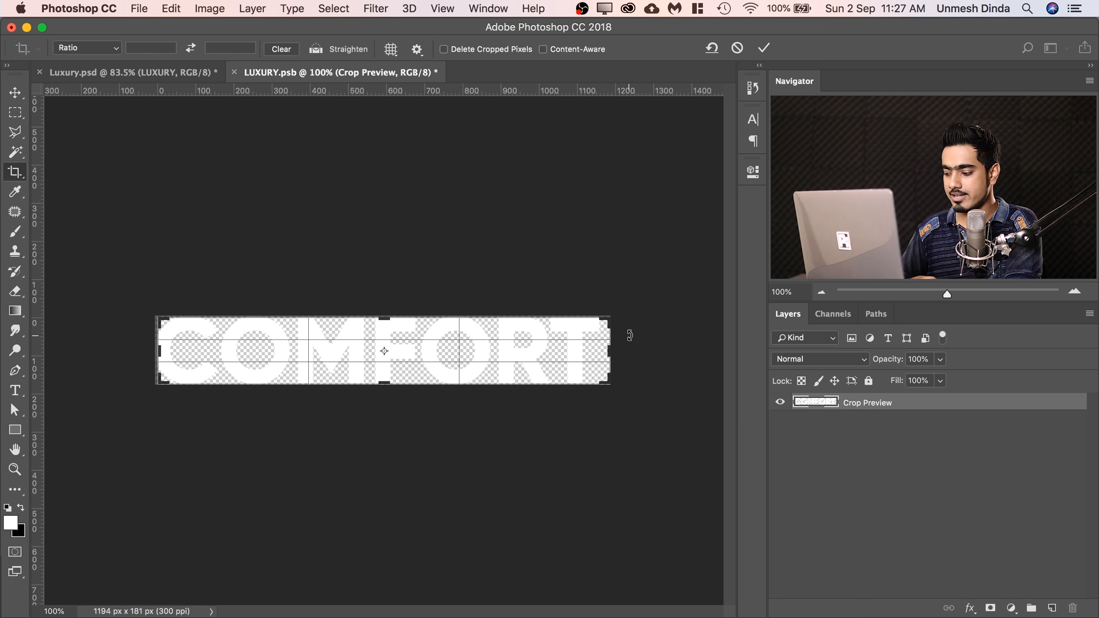
key(Return)
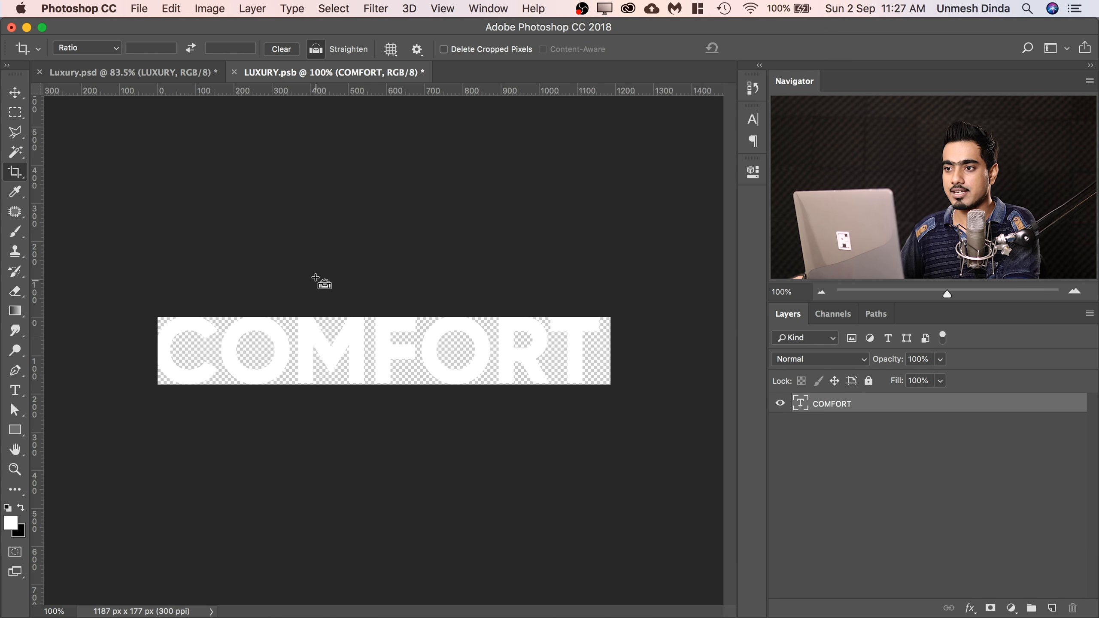
key(super+s)
click(187, 73)
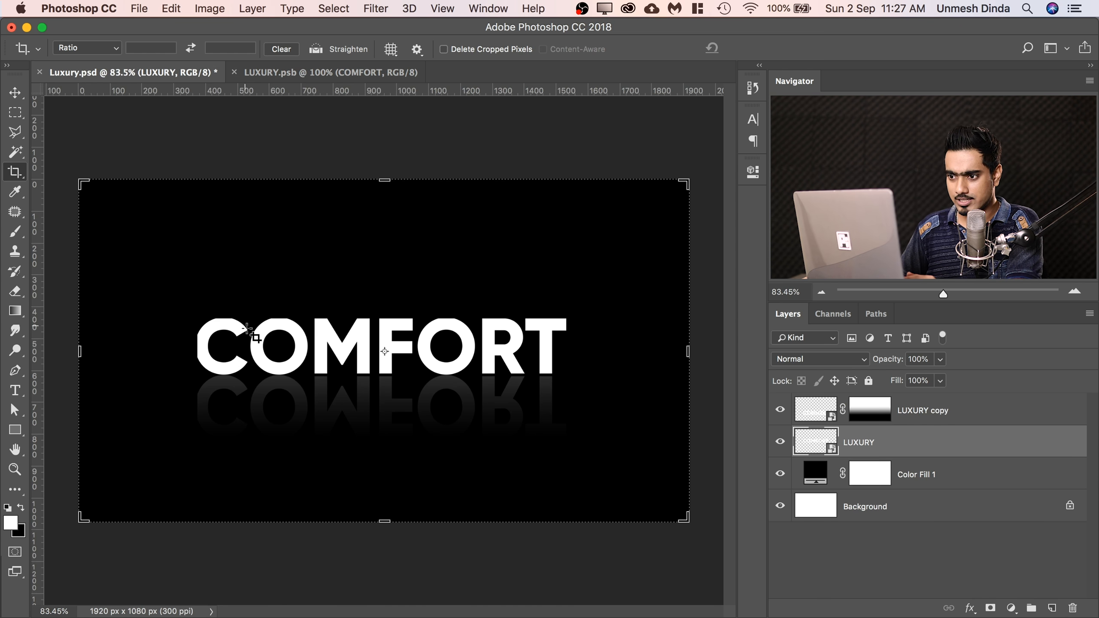
Extend the LUXURY.psb canvas around COMFORT to about 1244 x 213 px, save it and check the reflection in Luxury.psd.
click(291, 78)
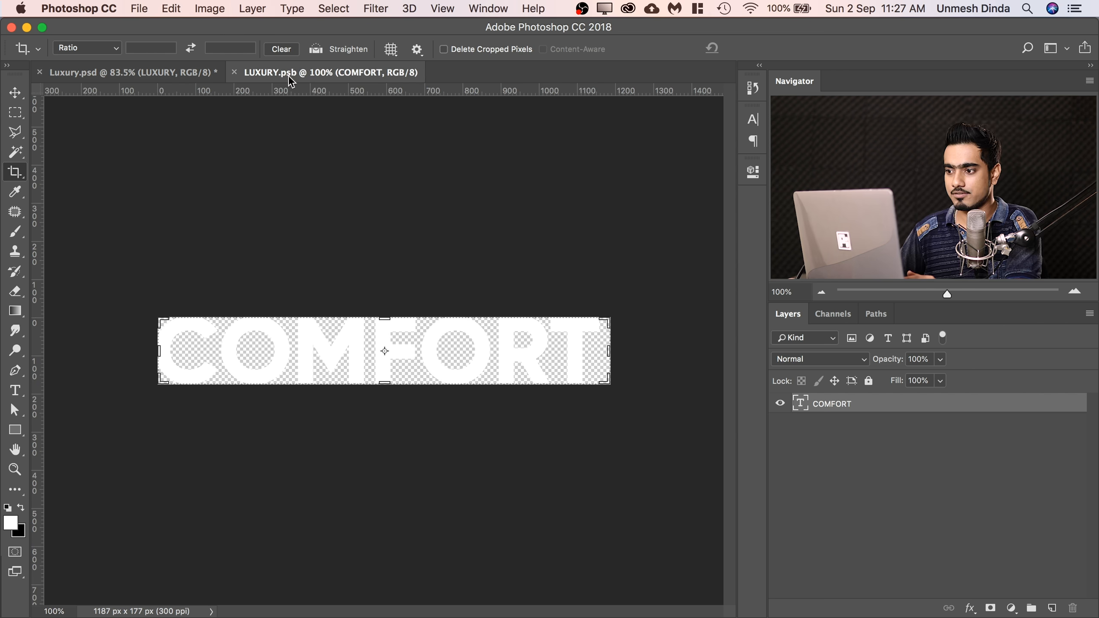
drag(387, 313, 387, 307)
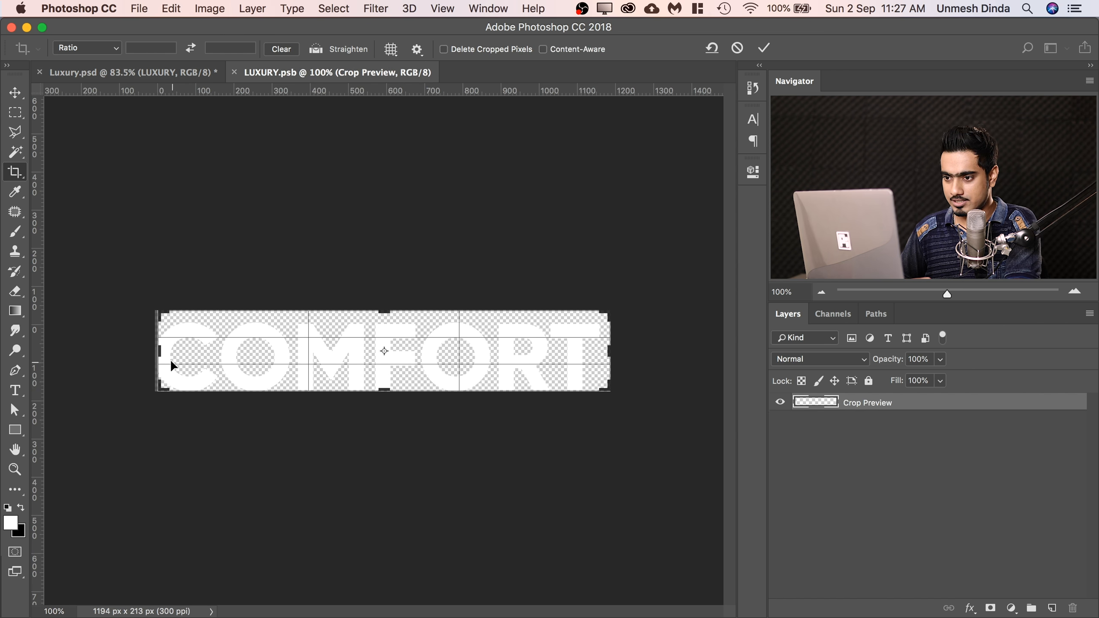
drag(159, 352, 155, 355)
key(Return)
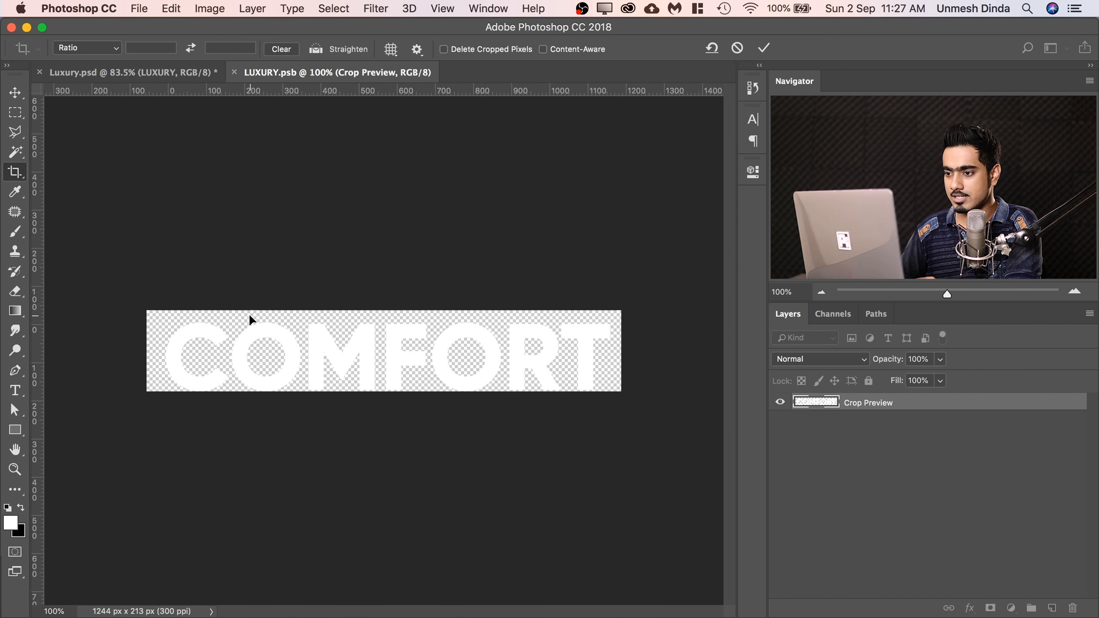
click(167, 74)
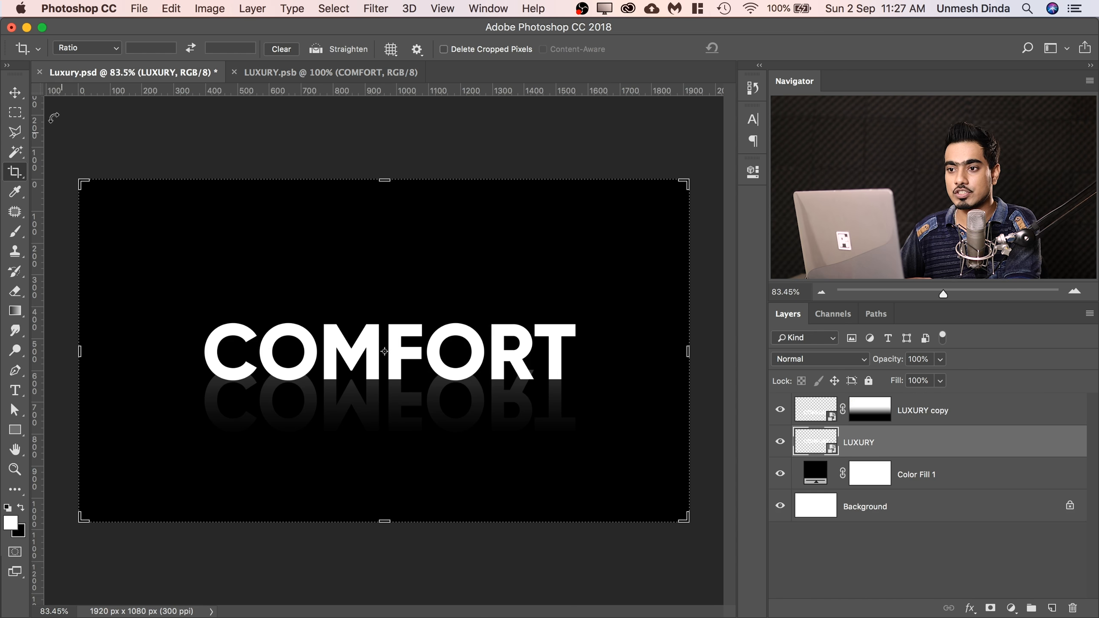
key(v)
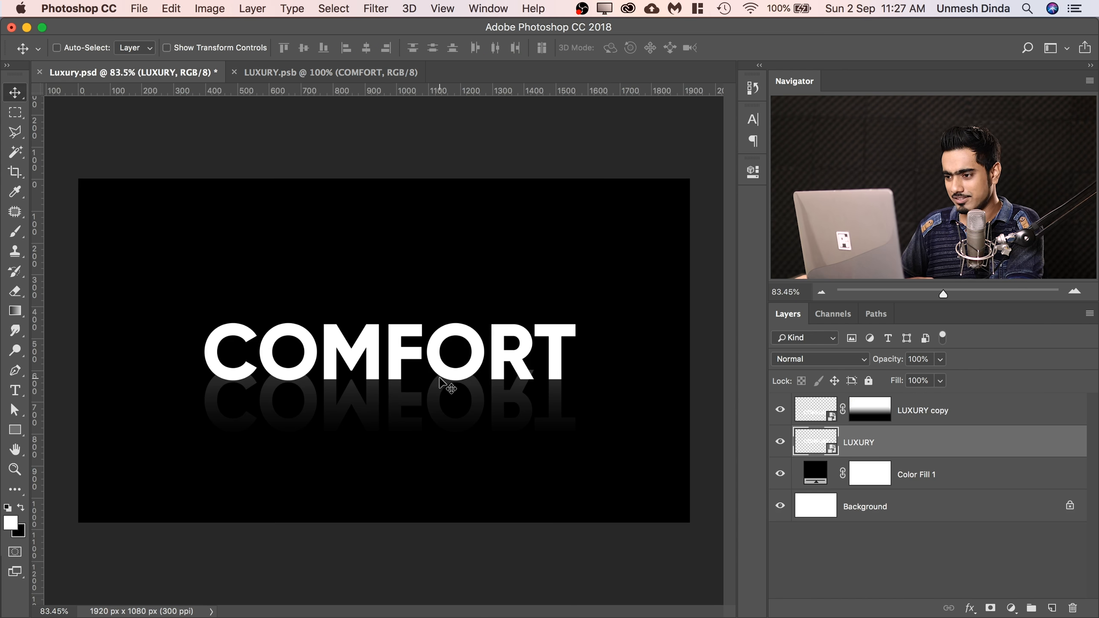
Crop the LUXURY.psb canvas height to about 181 px, close around the COMFORT text, save it and return to Luxury.psd.
click(312, 72)
key(c)
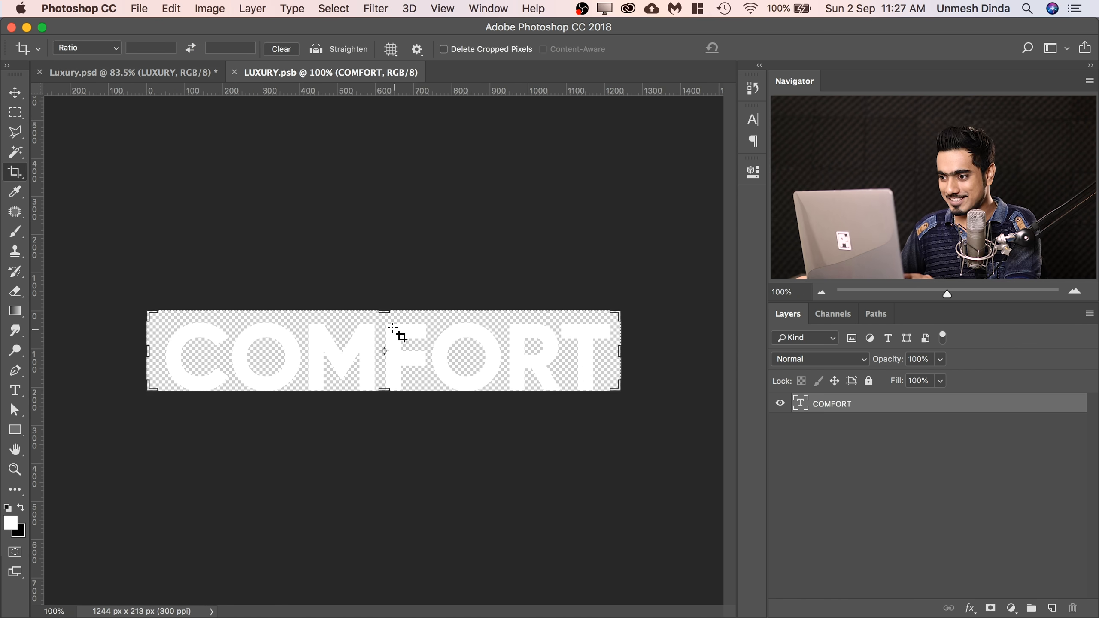
drag(381, 311, 396, 311)
key(Return)
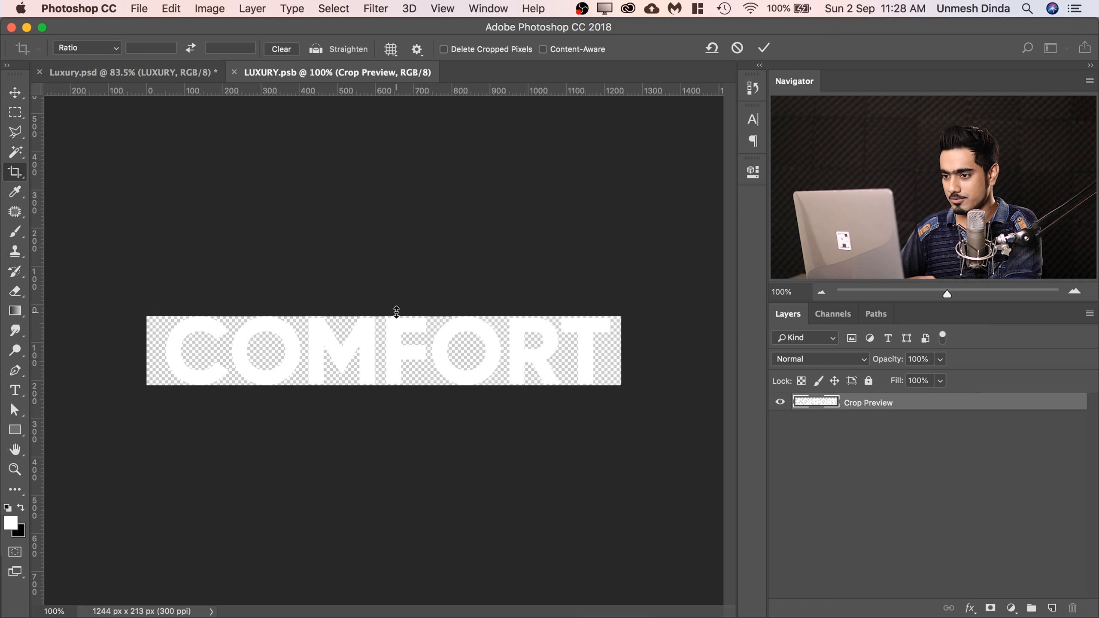
key(super+s)
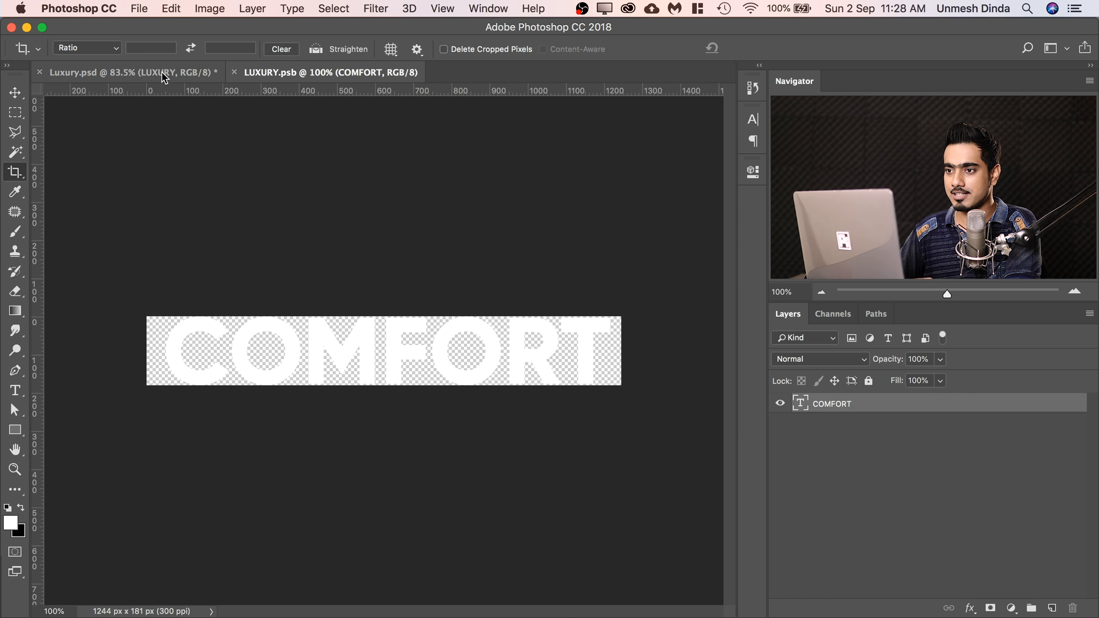
click(162, 71)
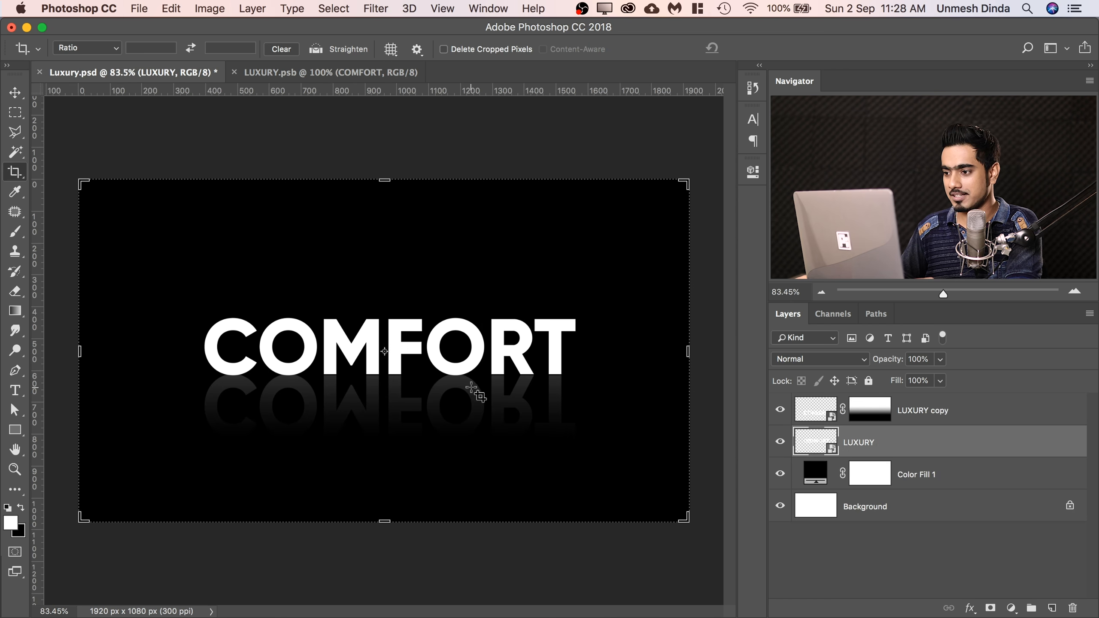